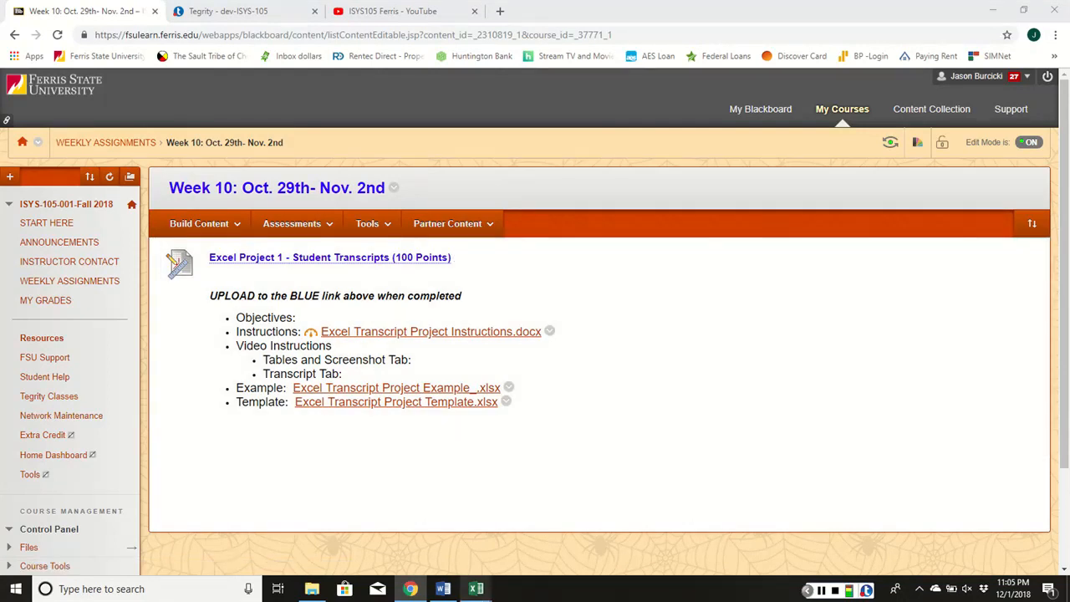
Check the template's empty My Degree sheet, then open a new tab beside the Blackboard course
mouse_move(476, 589)
left_click(436, 531)
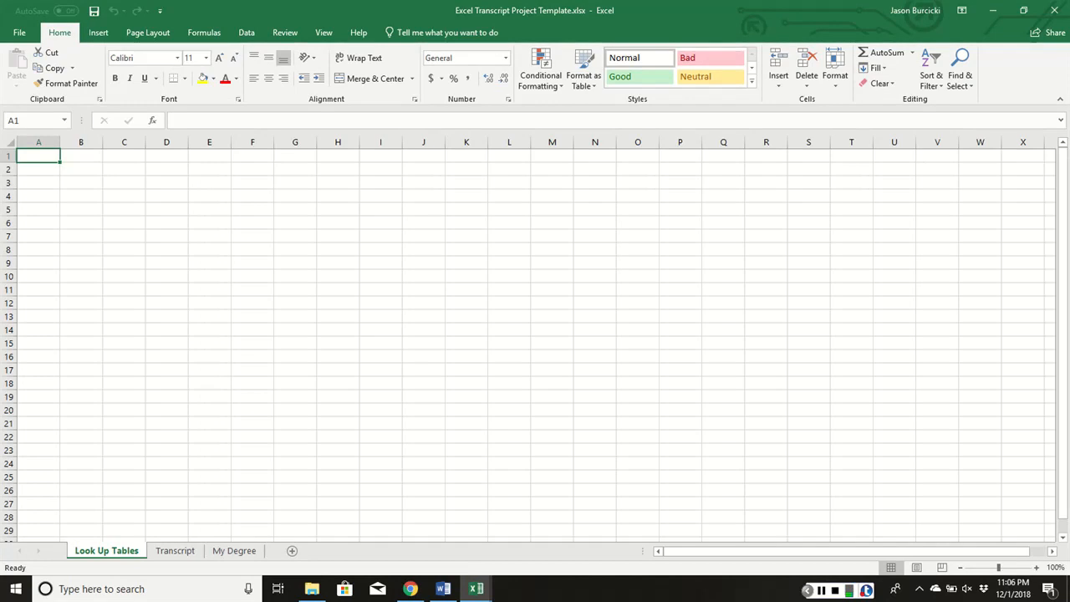
left_click(234, 550)
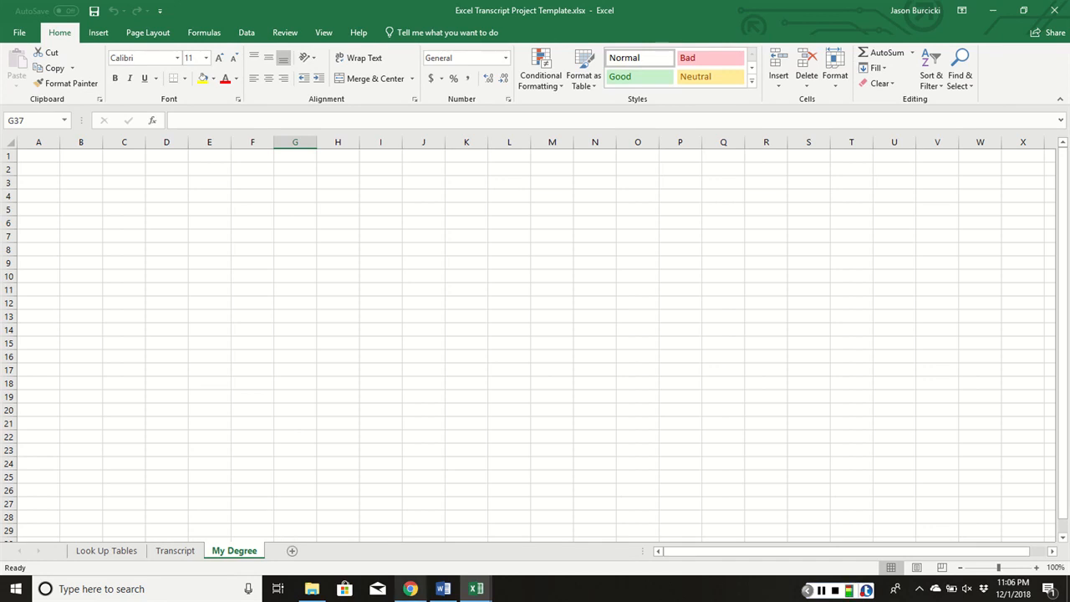
left_click(410, 589)
left_click(500, 11)
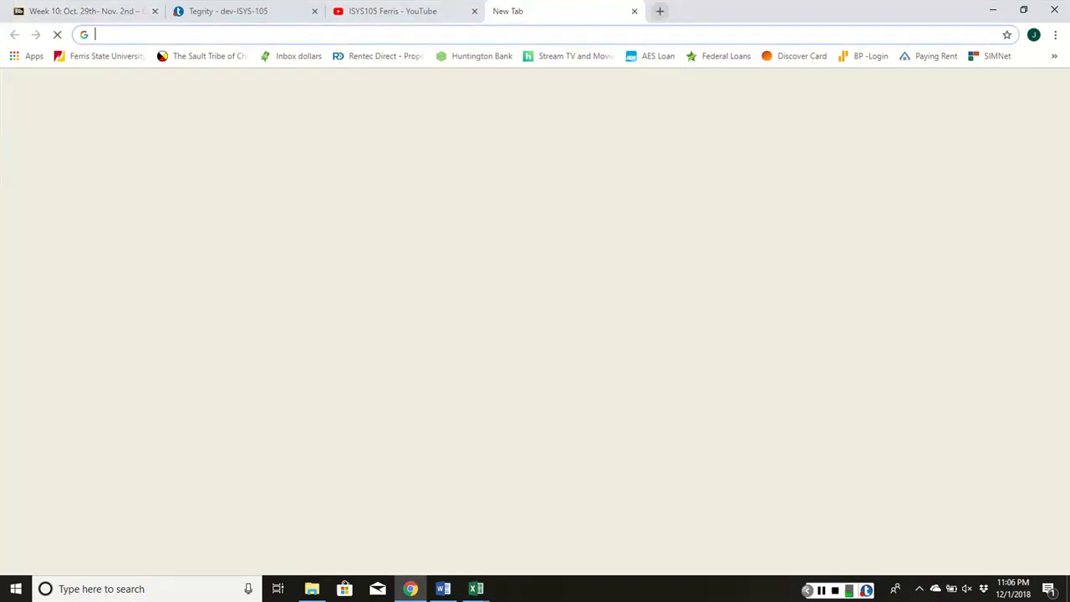
Go from the Ferris State bookmark through MyFSU sign-in and Student > My Records to MyDegree
left_click(98, 56)
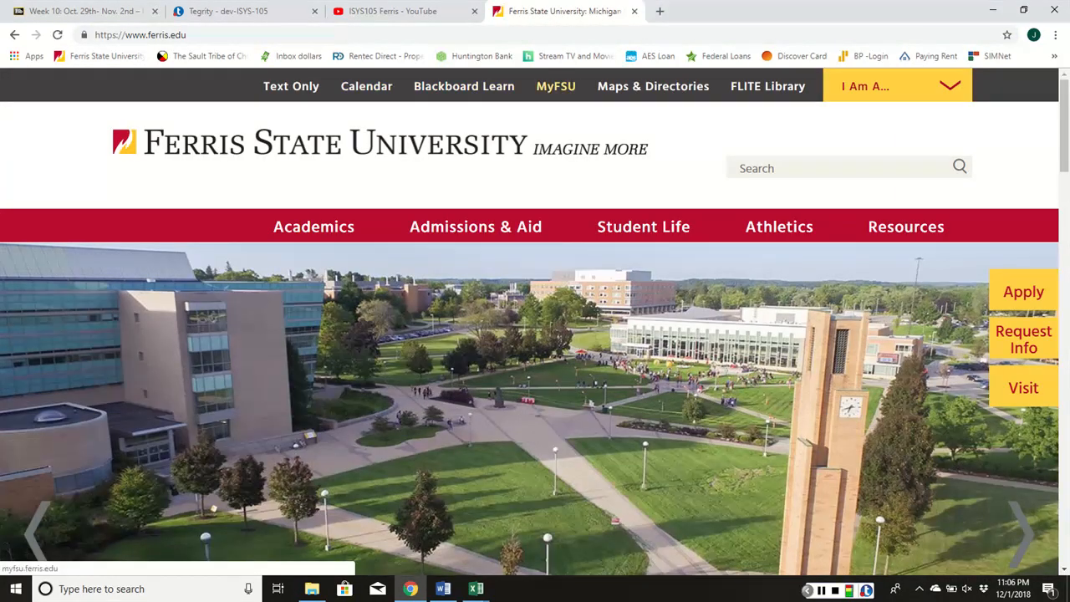
left_click(557, 86)
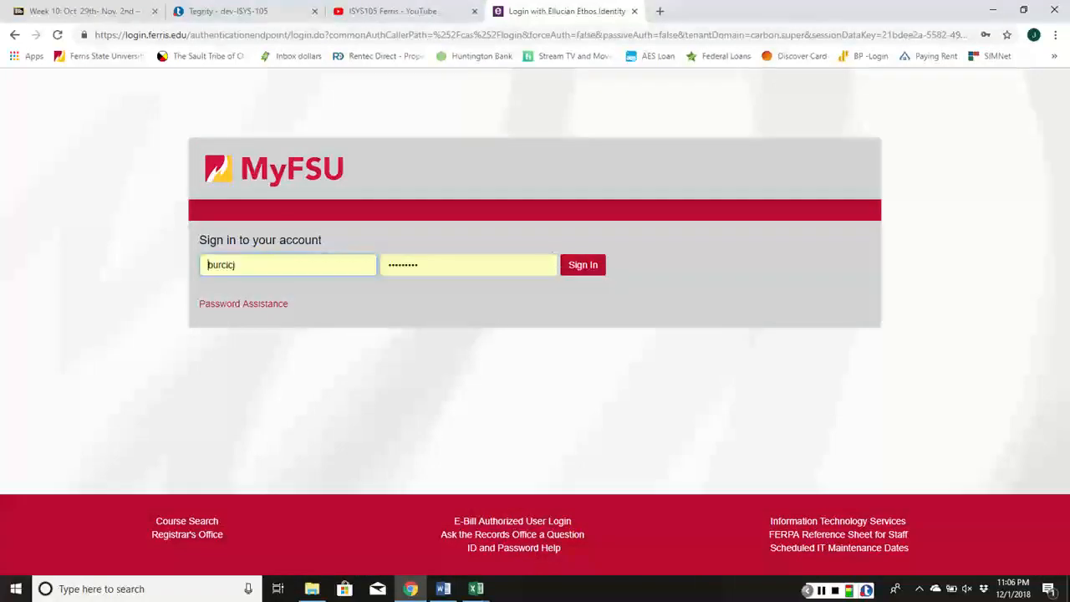
left_click(582, 265)
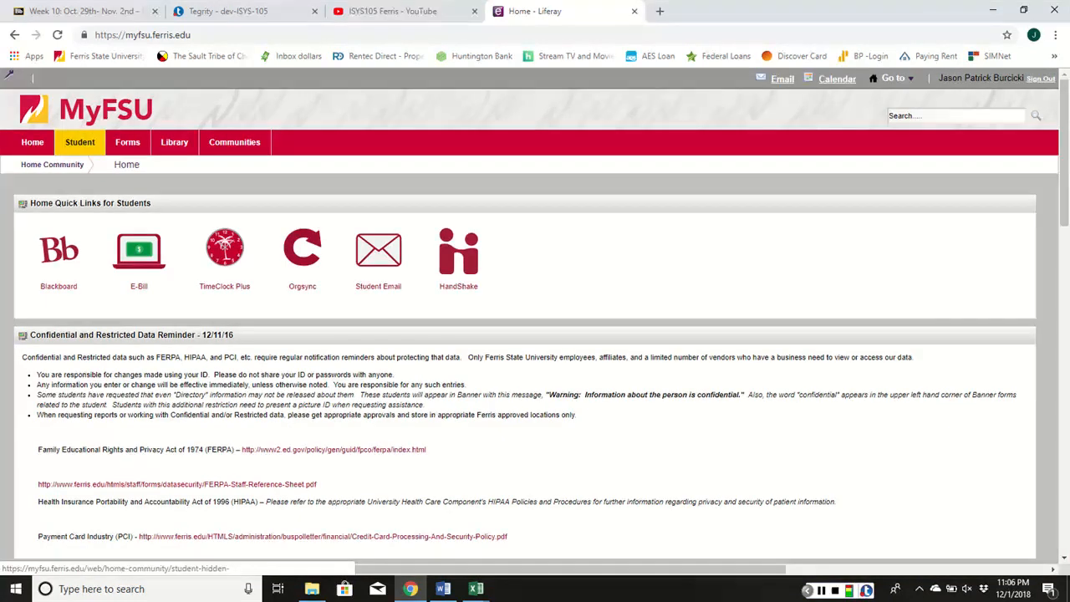
left_click(79, 142)
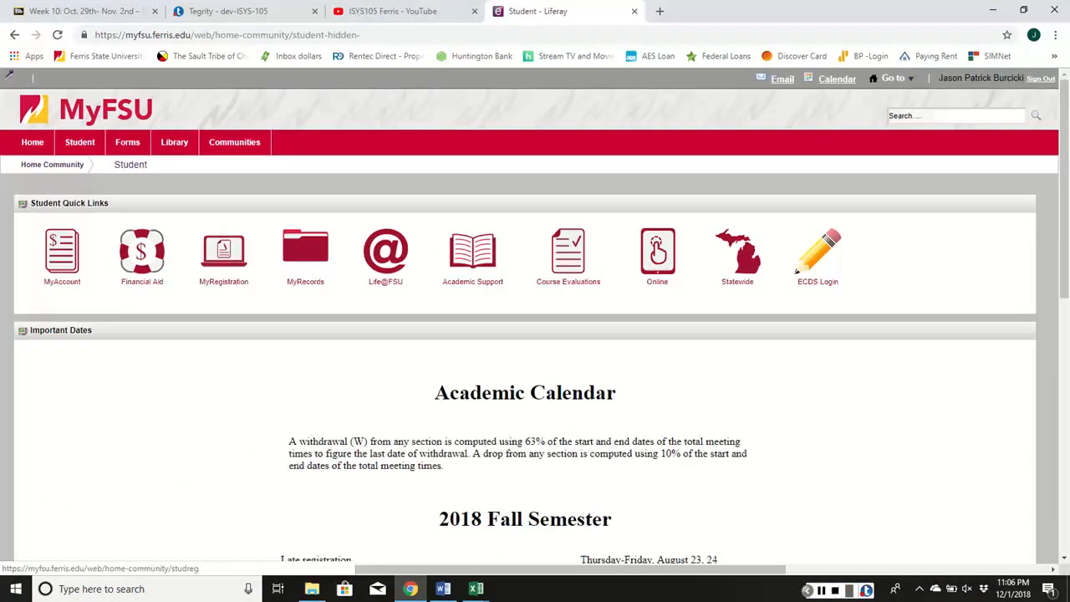
left_click(305, 251)
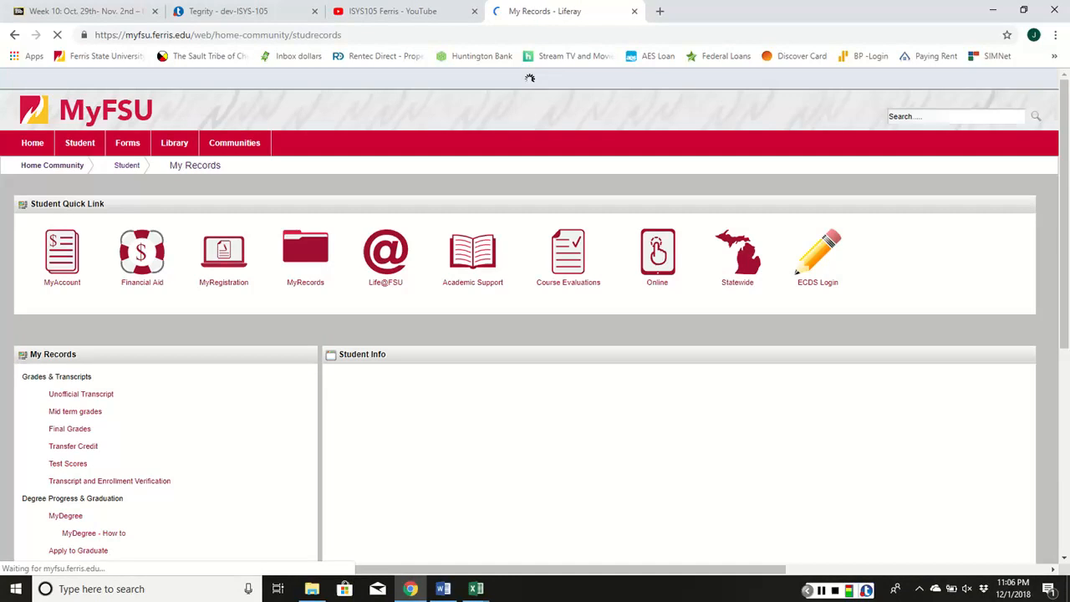
scroll(60, 301, "down", 2)
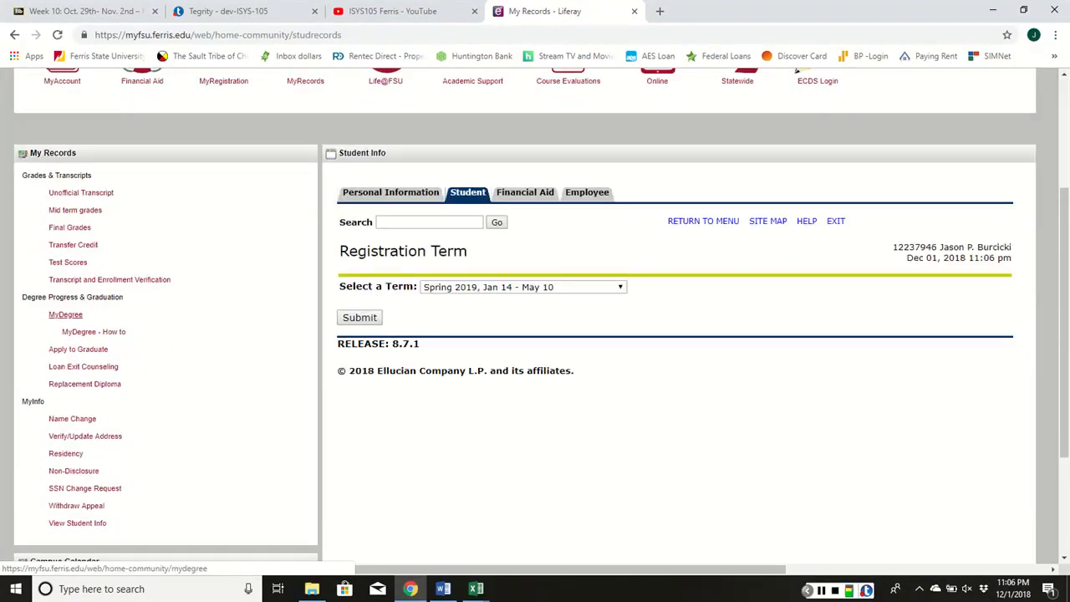
left_click(66, 315)
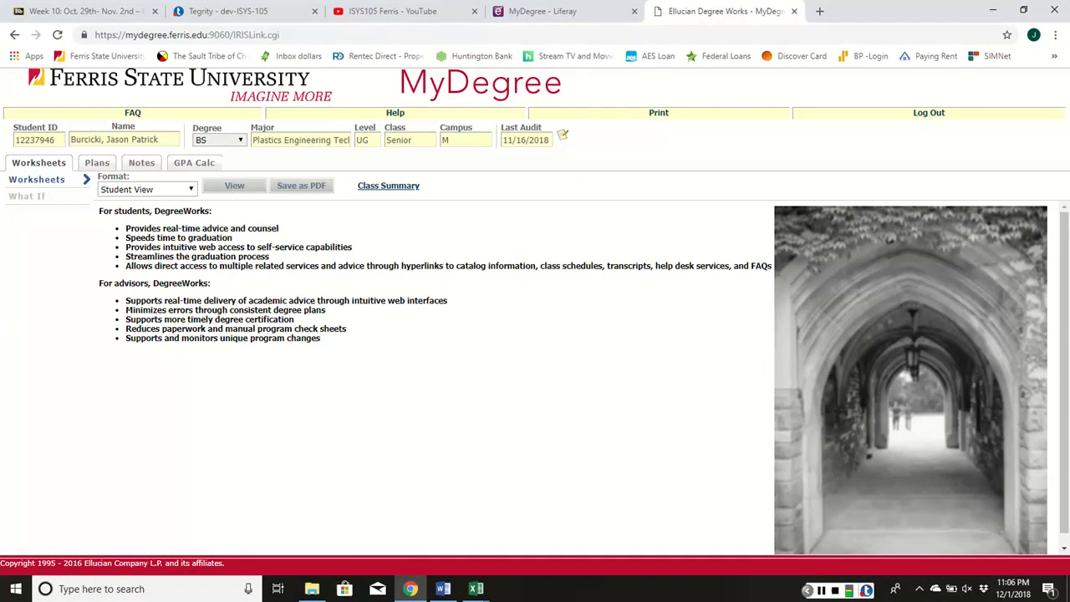
Load the Worksheets degree audit in Degree Works and scroll through it
left_click(97, 162)
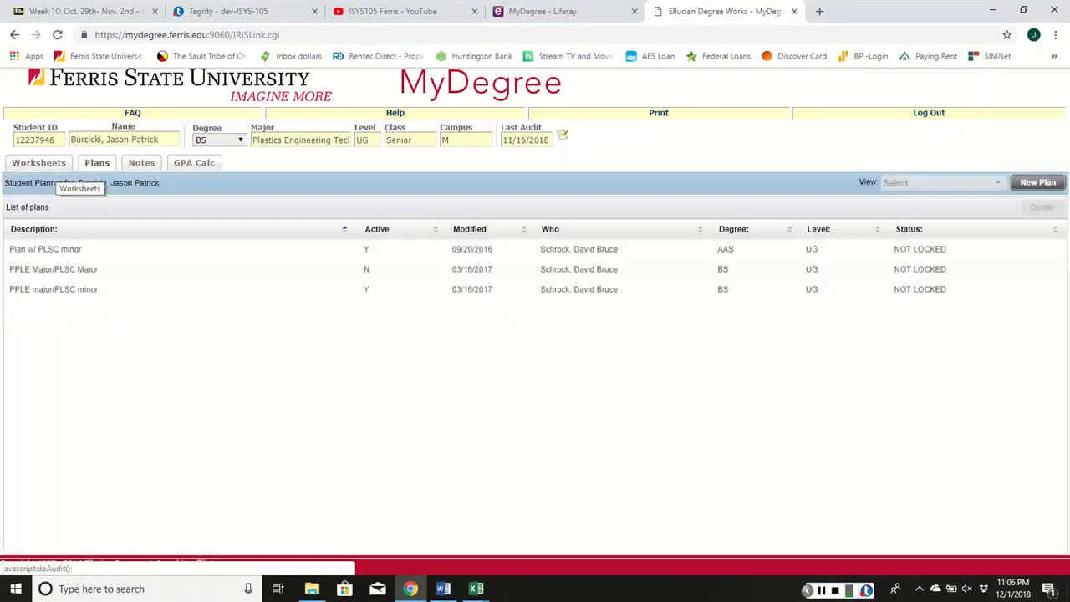
left_click(51, 164)
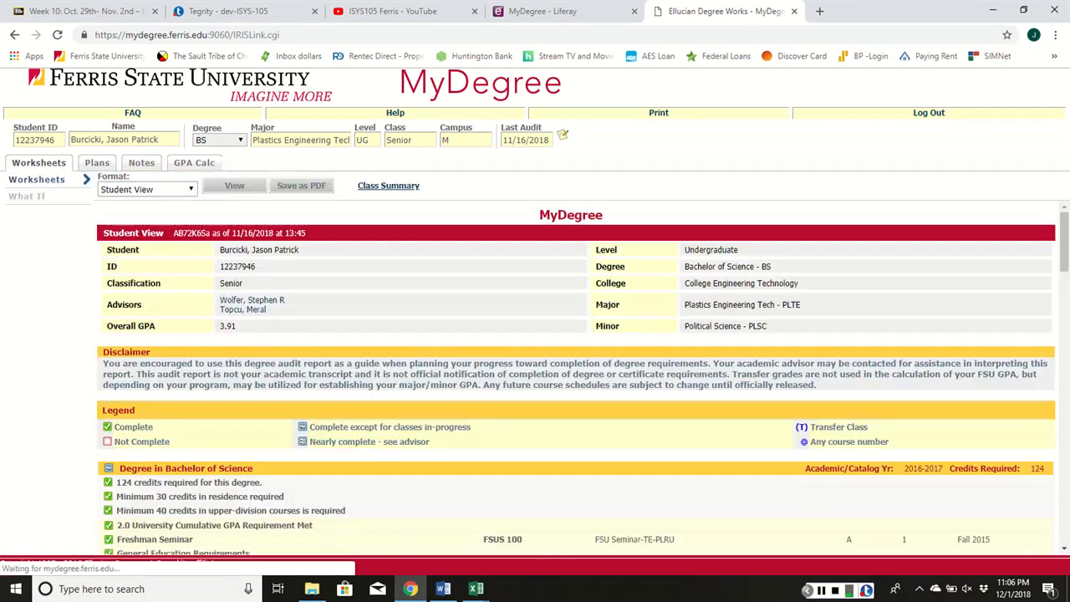
scroll(375, 292, "down", 1)
scroll(375, 291, "up", 1)
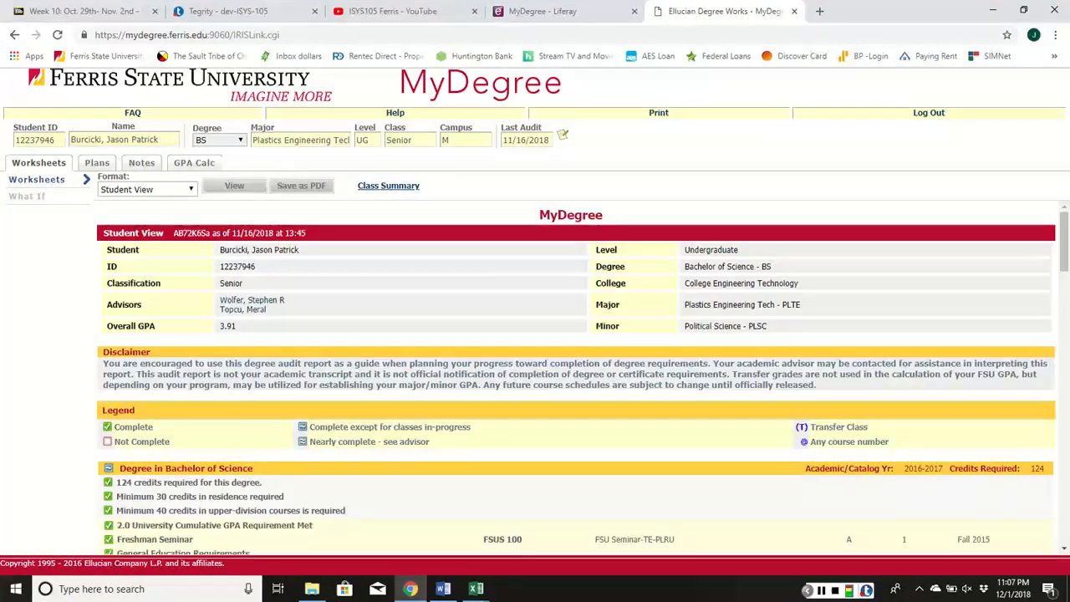
scroll(577, 376, "down", 2)
scroll(577, 376, "up", 1)
scroll(577, 377, "up", 1)
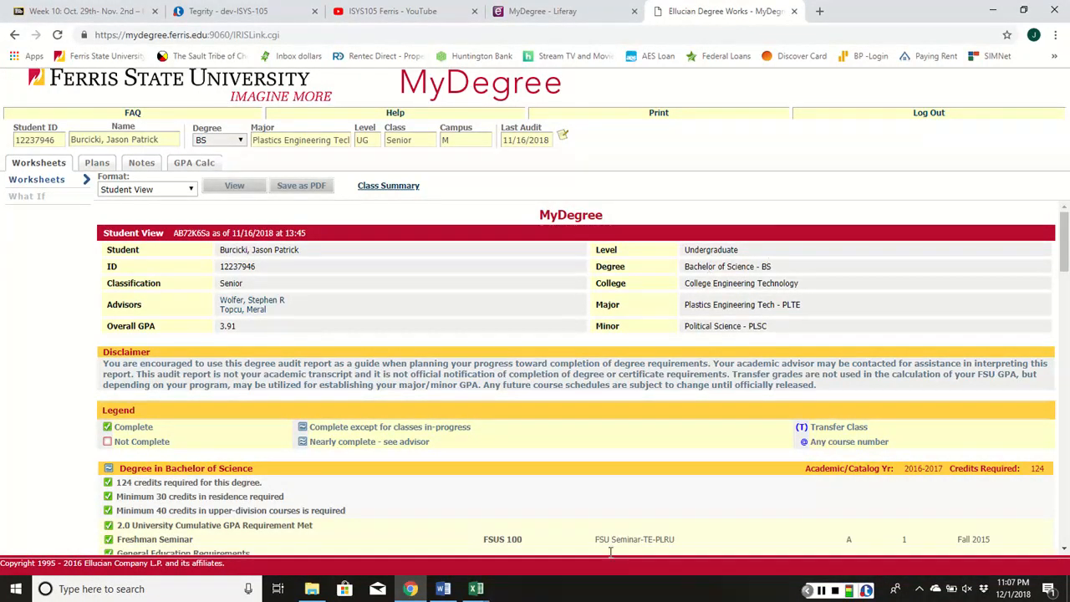
scroll(610, 552, "down", 5)
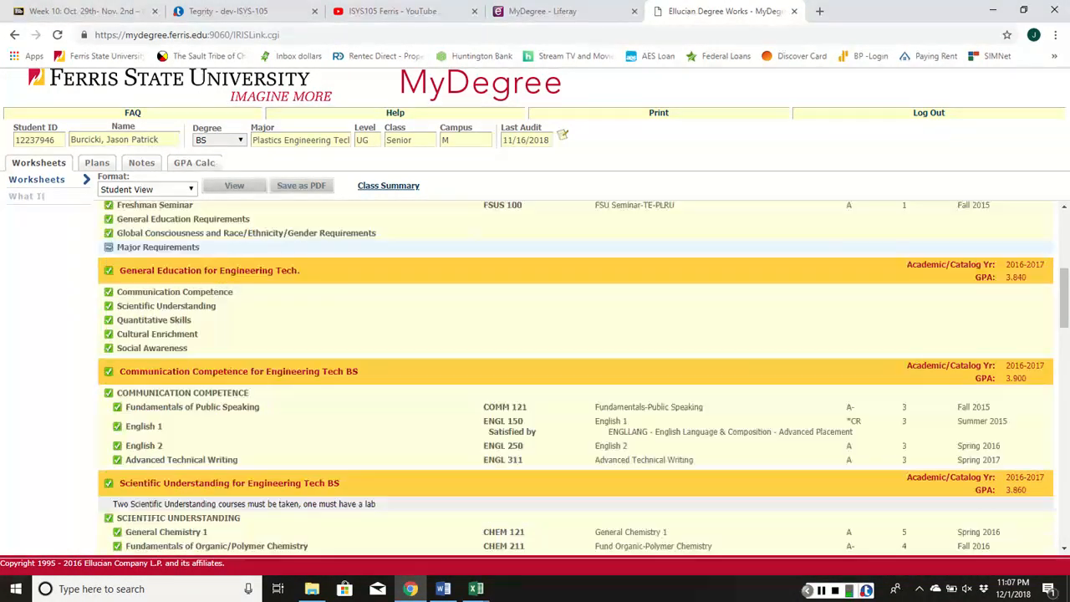
scroll(577, 376, "up", 3)
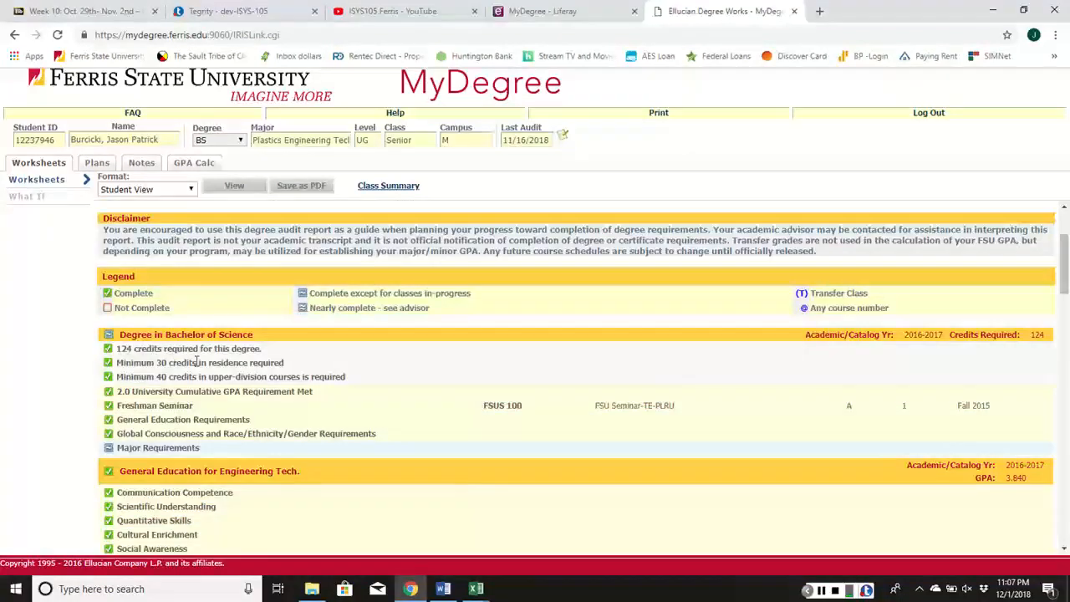
Launch the Snipping Tool from a Windows search for 'snip'
left_click(148, 589)
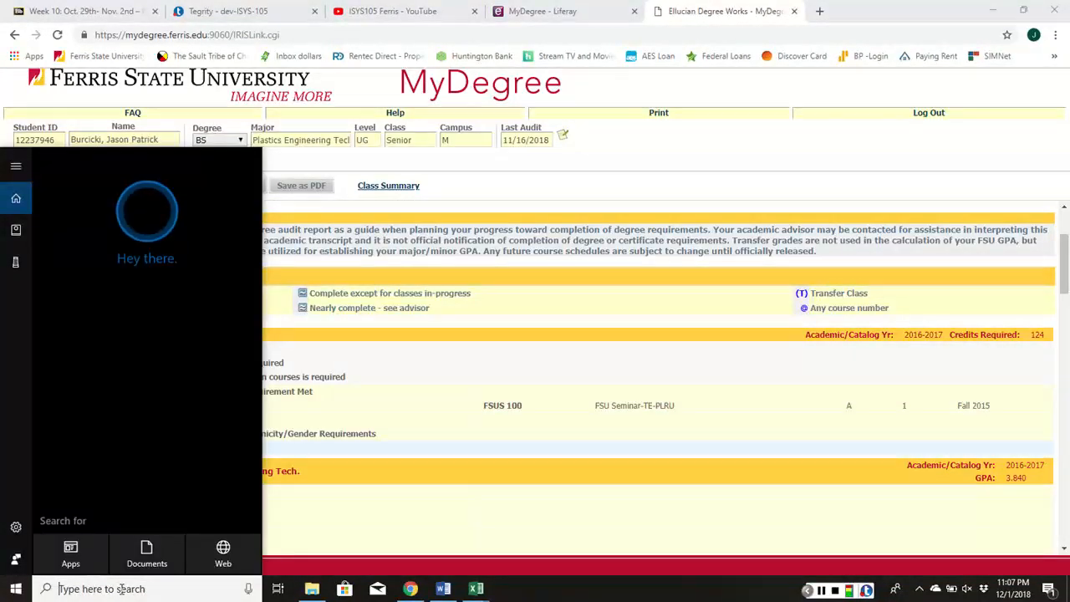
type("sni")
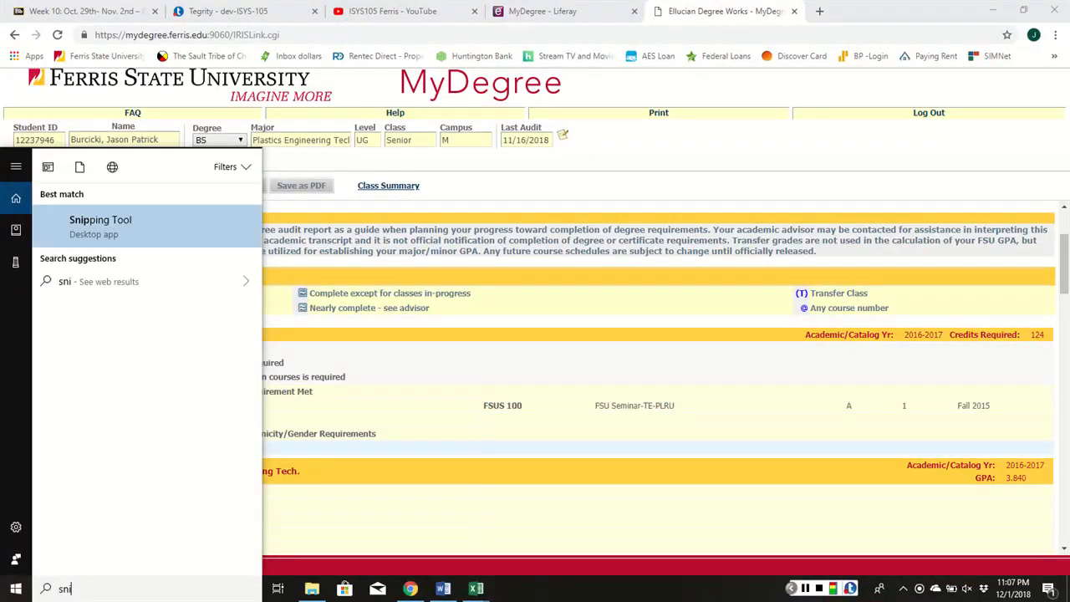
type("p")
left_click(124, 238)
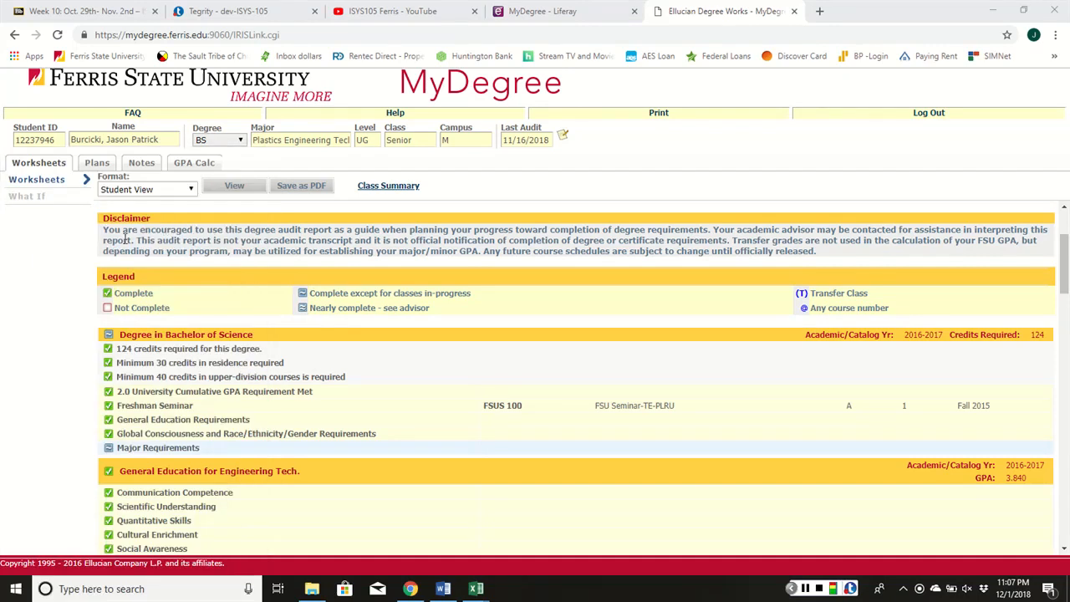
scroll(118, 236, "up", 3)
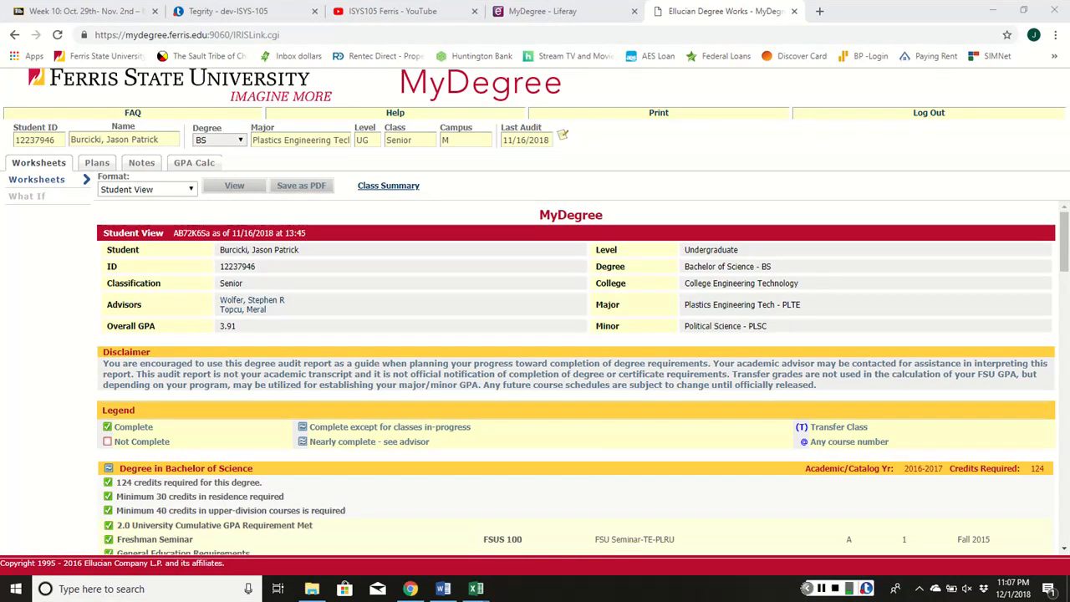
Bring the Excel template forward, select A1 on My Degree, then show the Look Up Tables sheet
mouse_move(476, 588)
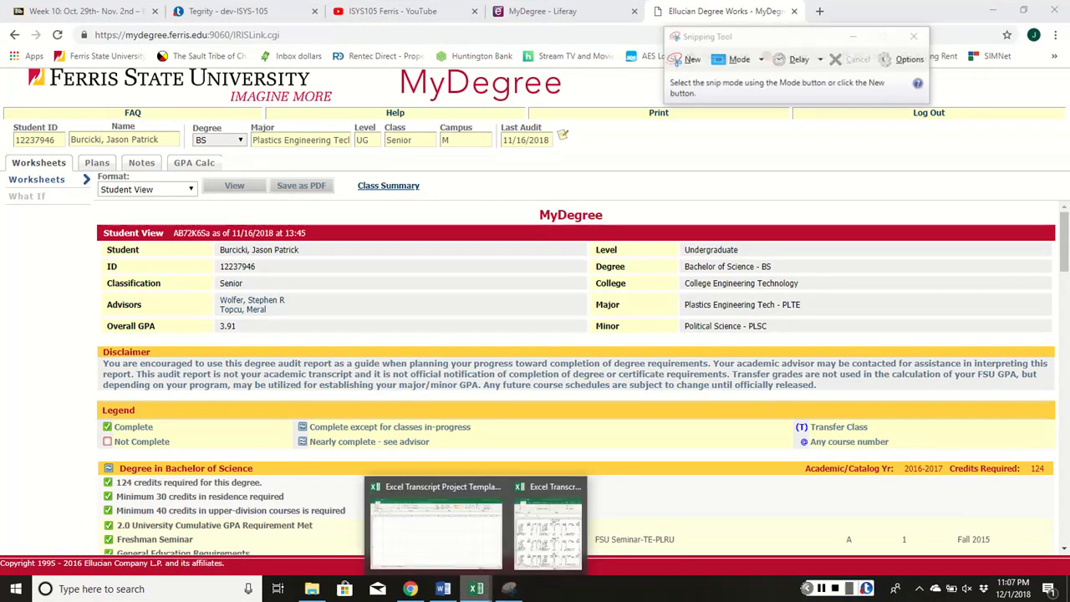
left_click(424, 523)
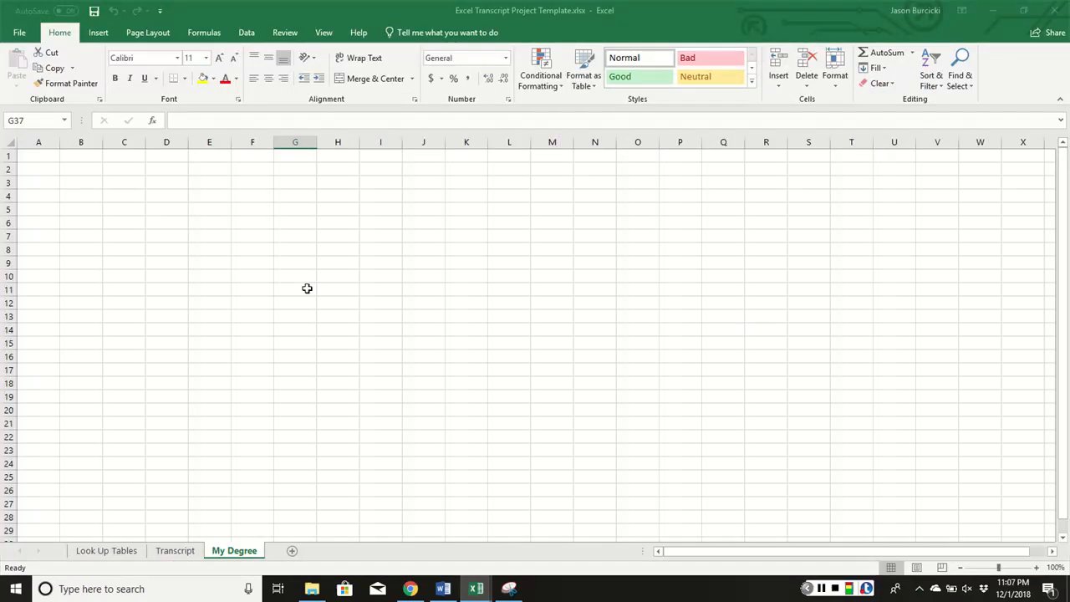
left_click(43, 159)
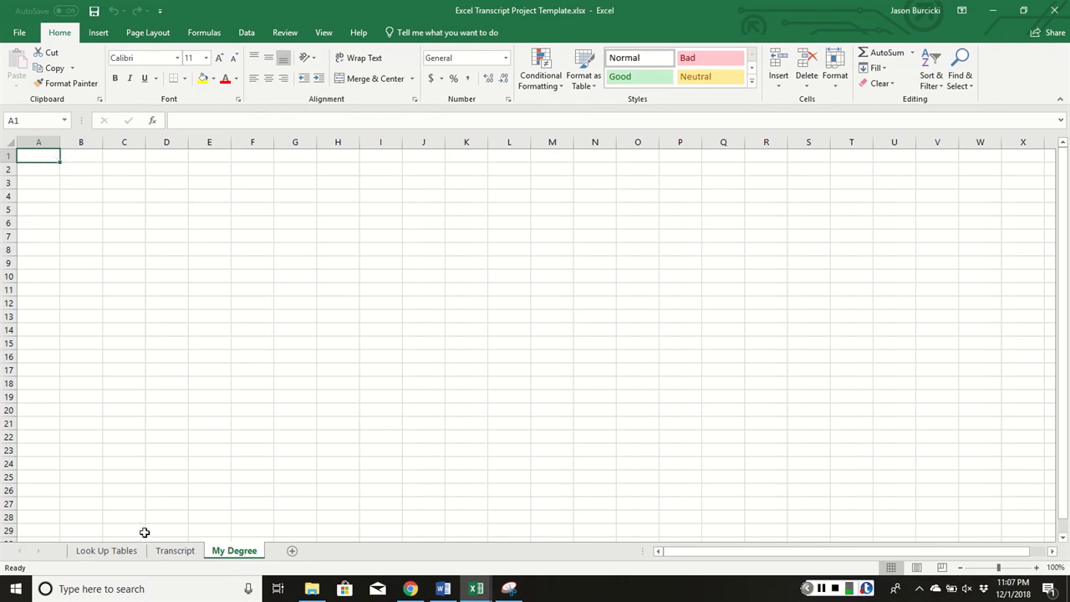
left_click(106, 550)
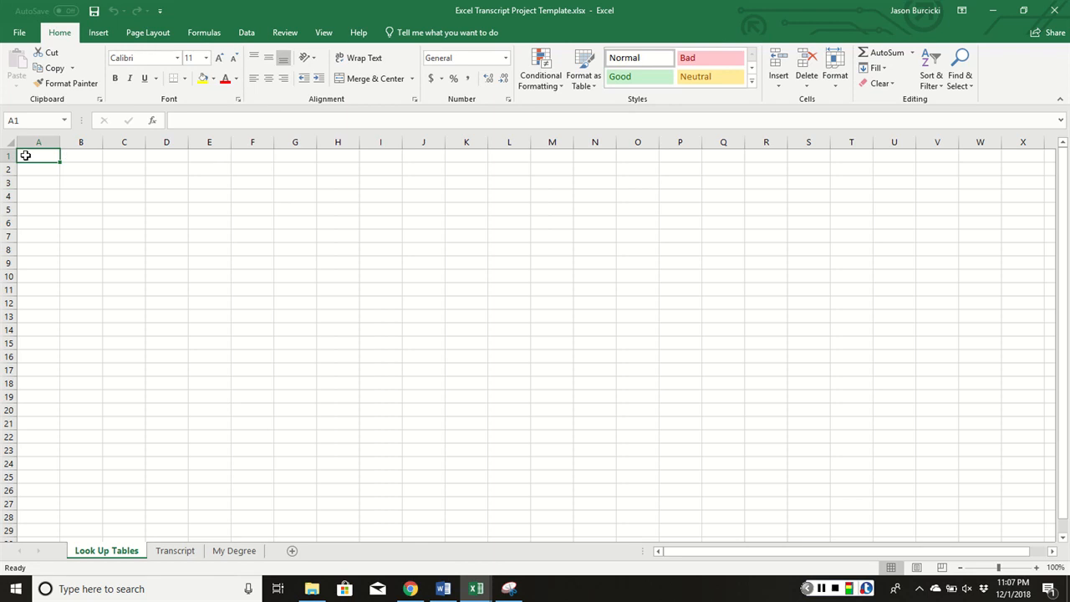
Enter the table headings 'Letter to Number' and 'Number to Letter'
type("Lett")
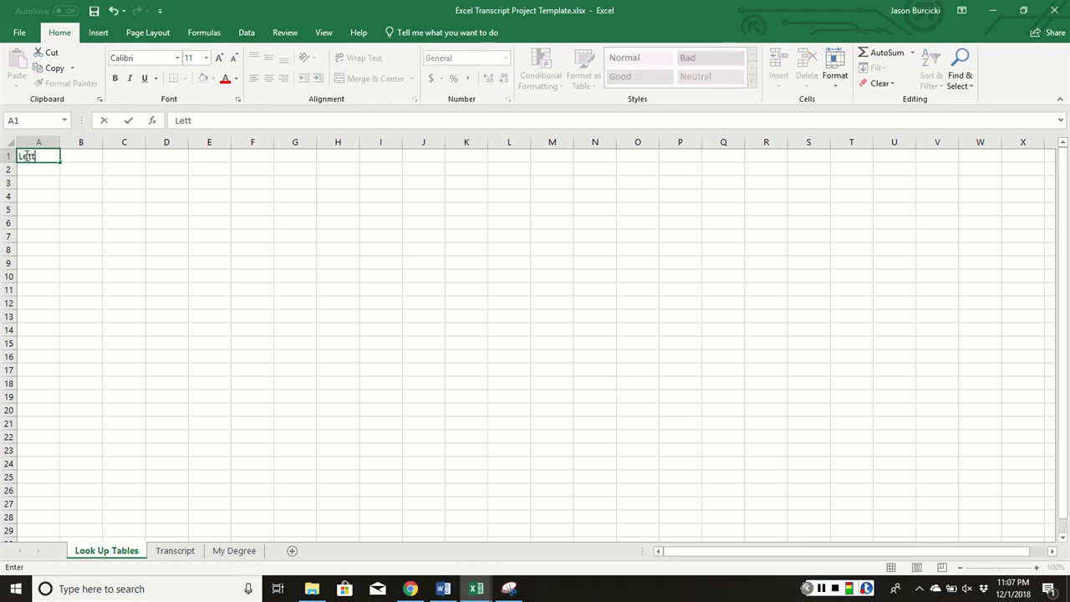
type("er to Number")
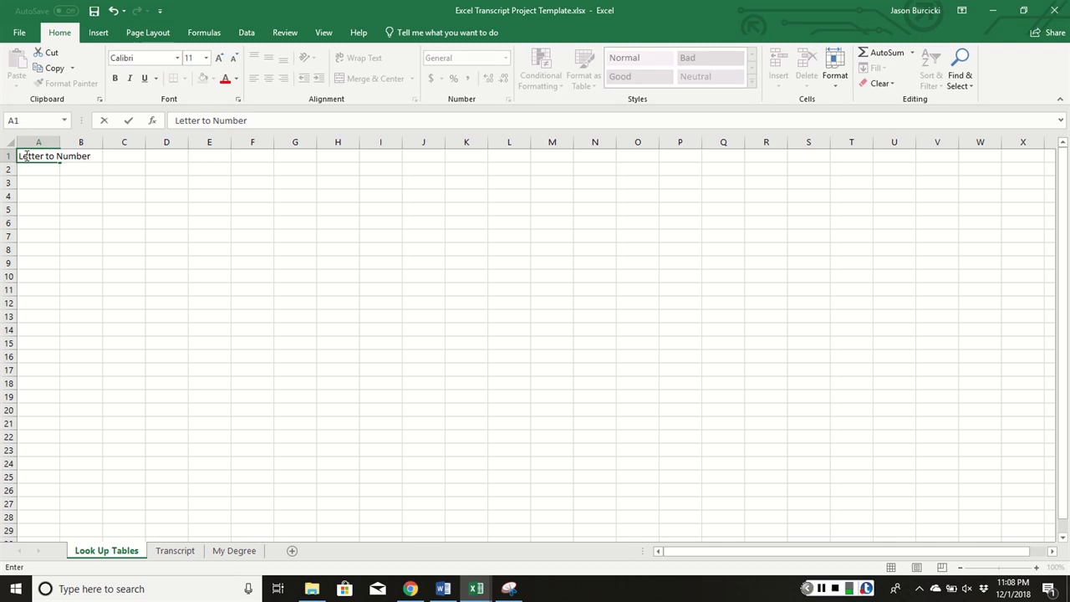
key("Tab")
key("Tab")
key("Tab")
type("Numb")
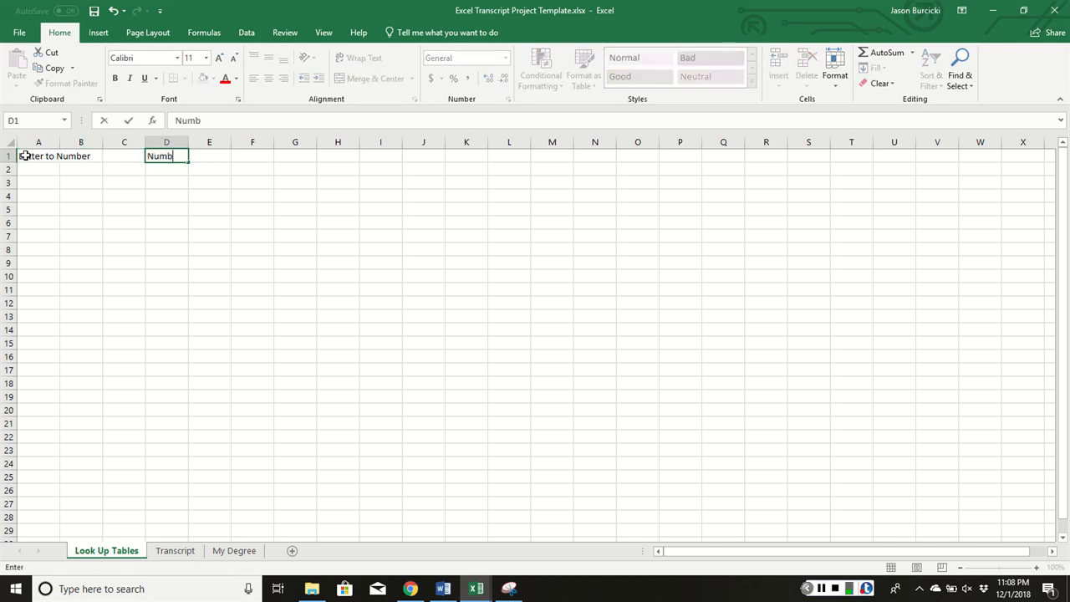
type("er toiletter")
key("BackSpace")
key("BackSpace")
key("BackSpace")
key("BackSpace")
key("BackSpace")
key("BackSpace")
type("Letter")
key("Return")
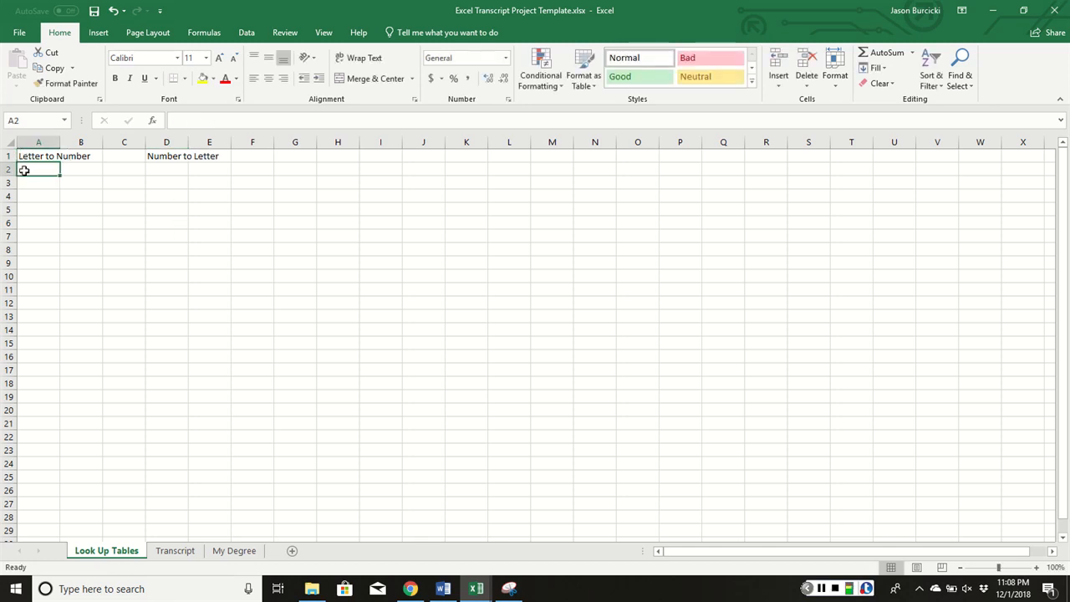
List the letter grades from A down to F in A2:A13
type("A")
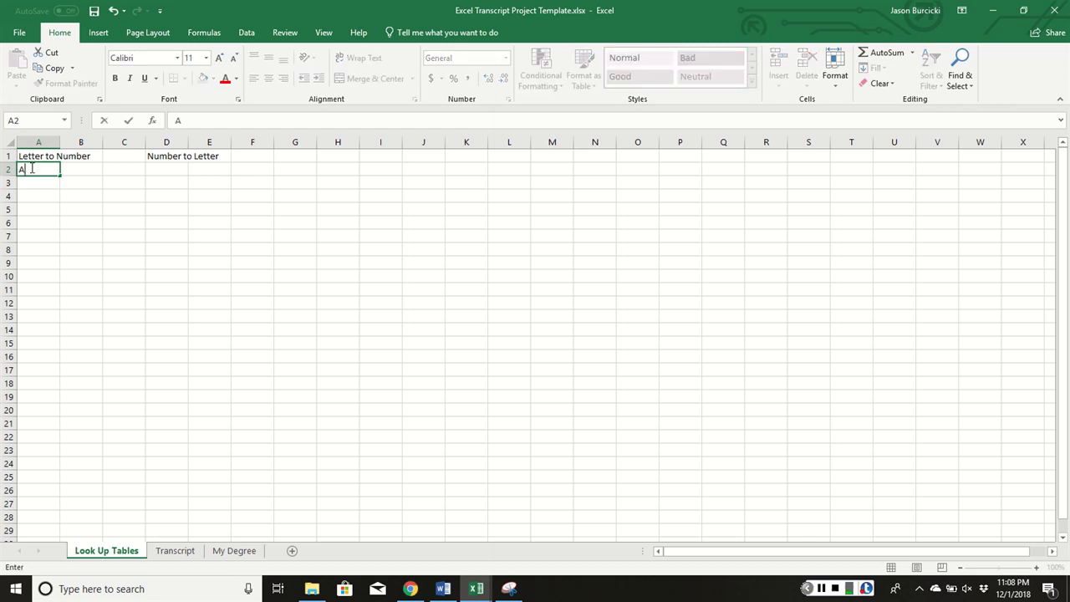
key("Return")
type("A-")
key("Return")
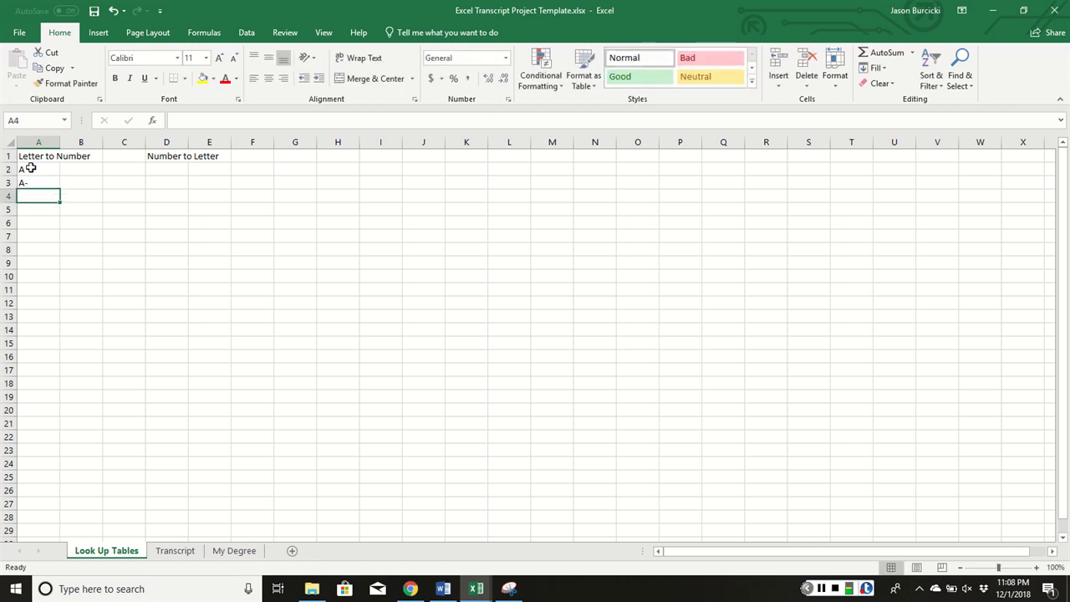
type("B+")
key("Return")
type("B+")
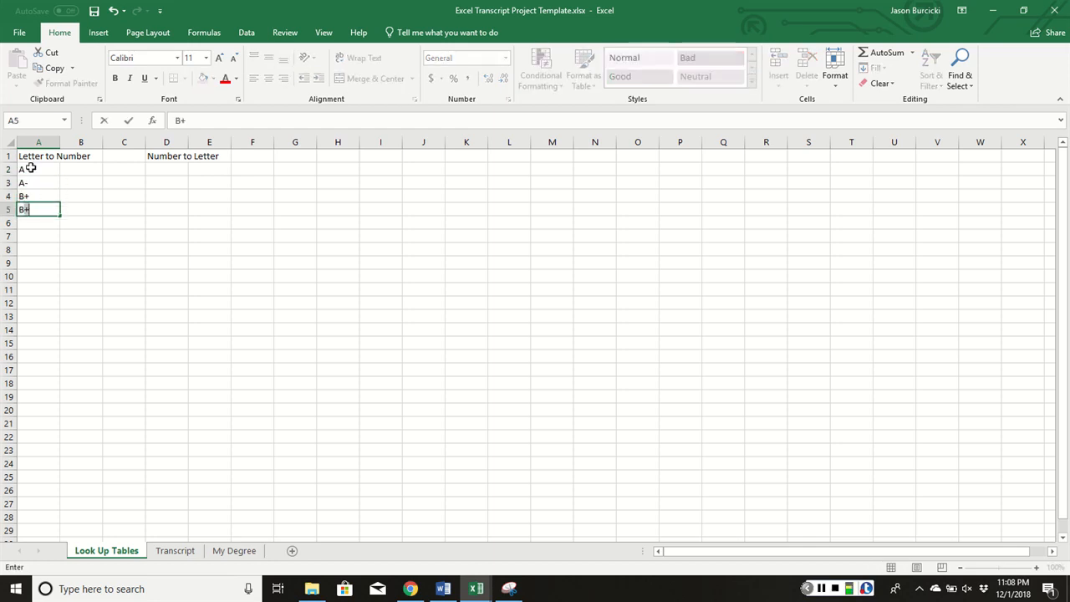
key("Return")
type("B-")
key("Return")
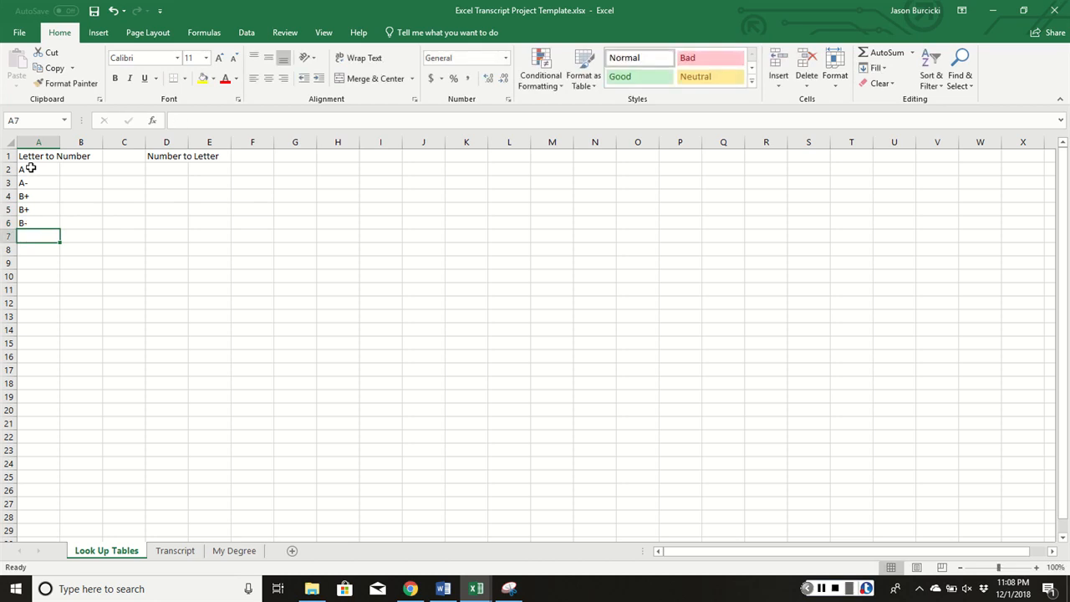
type("C+")
key("Return")
type("C+")
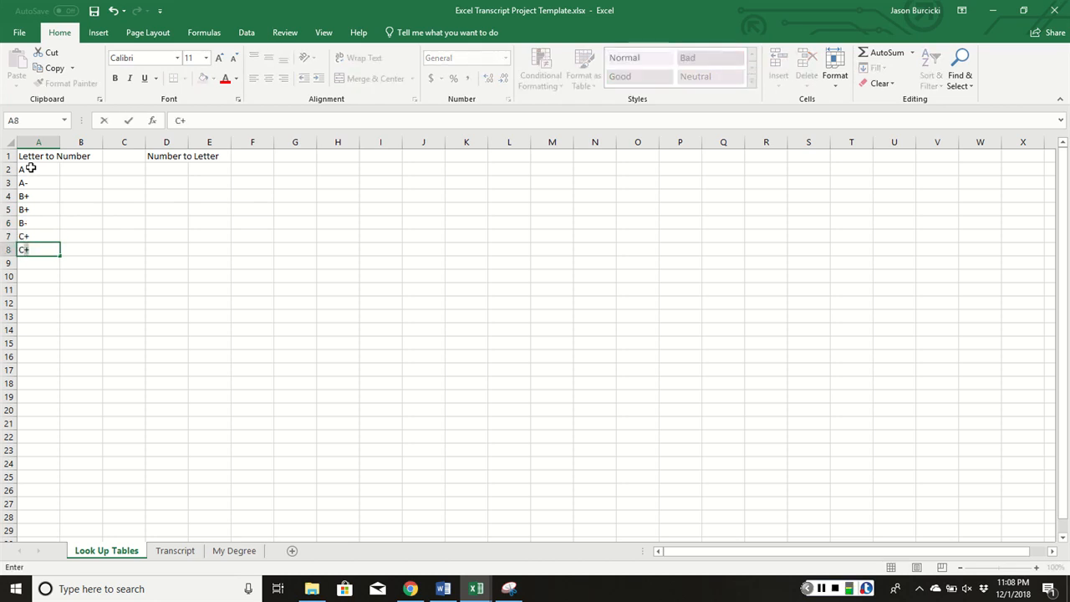
key("Return")
type("C-")
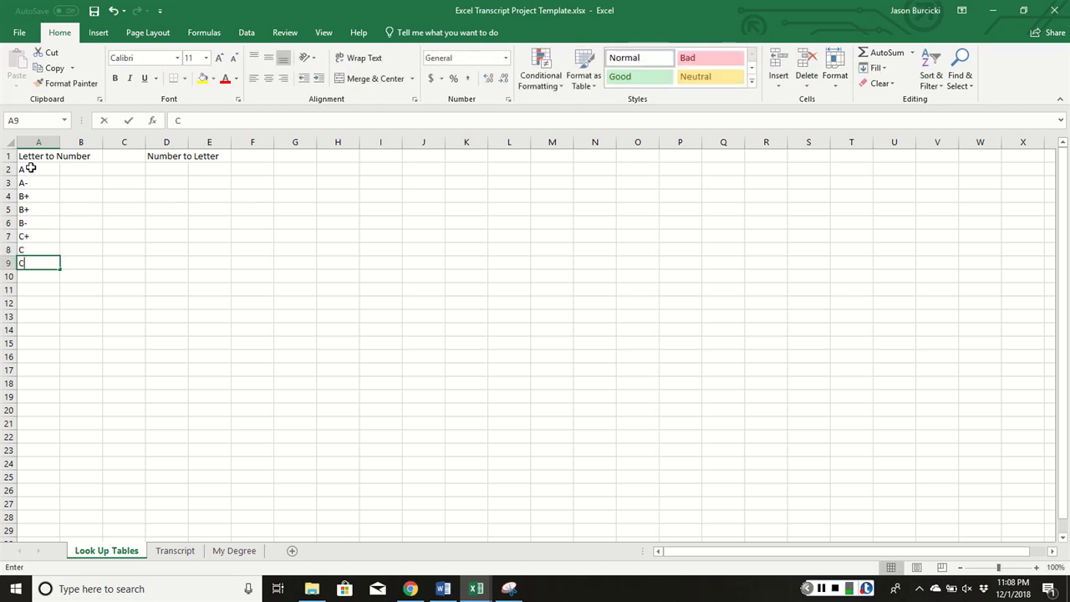
key("Return")
type("D+")
key("Return")
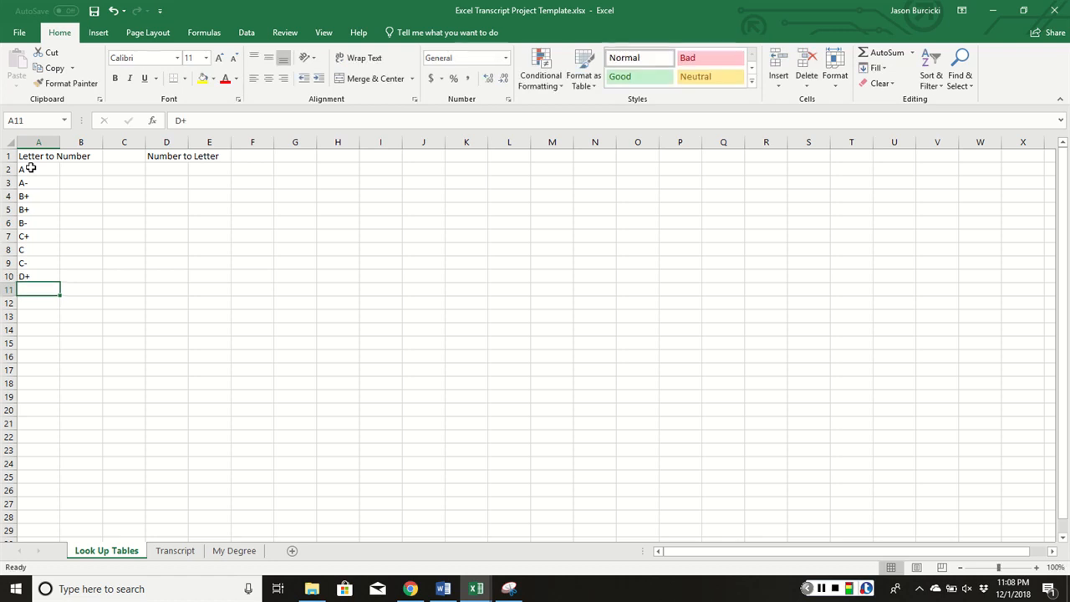
type("D+")
key("Return")
type("D+")
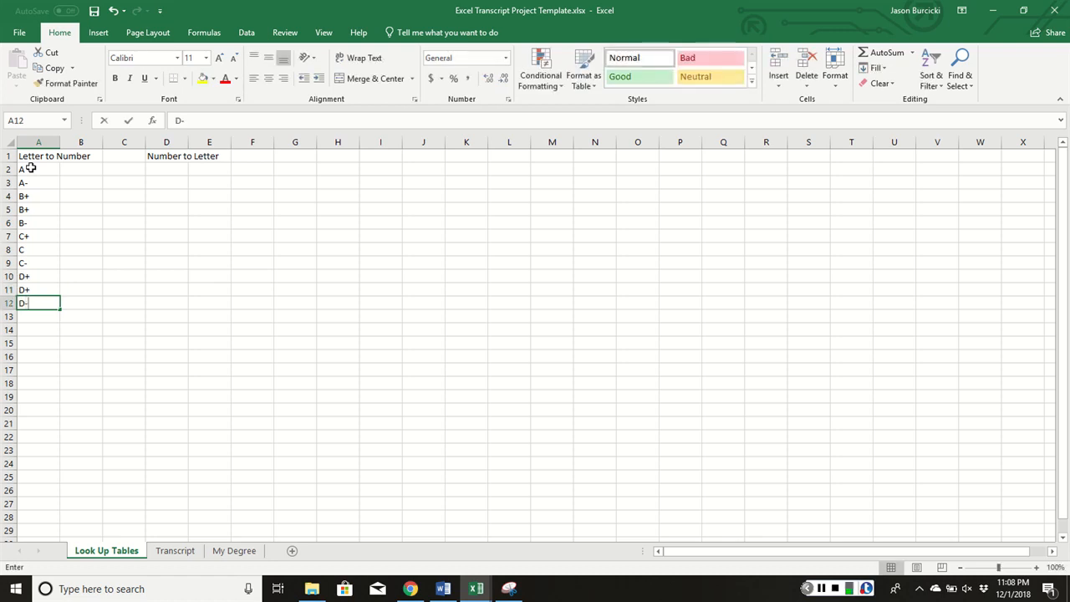
key("Return")
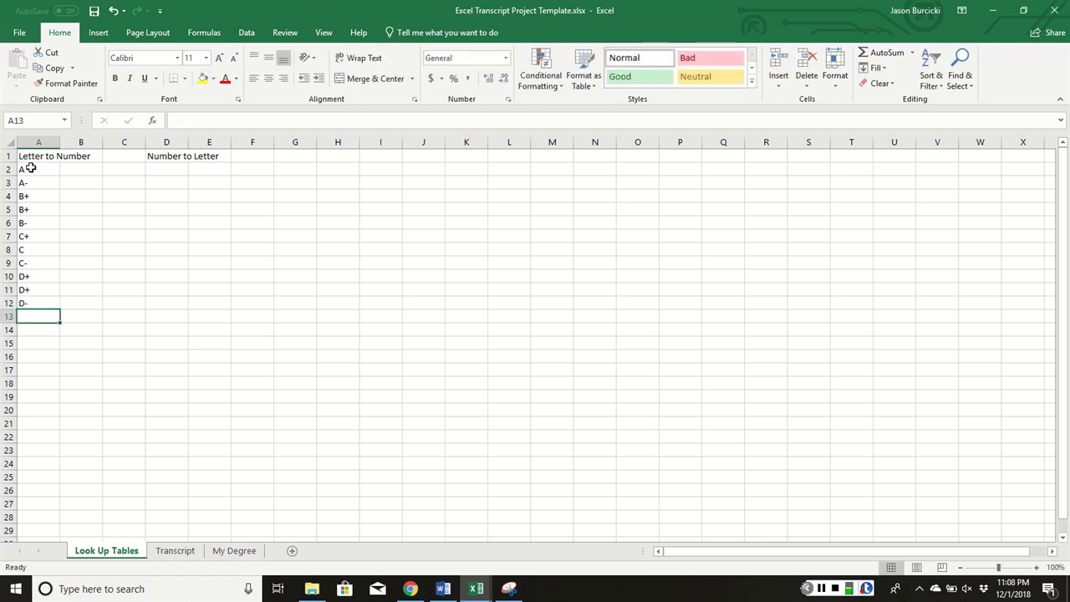
type("F")
key("Return")
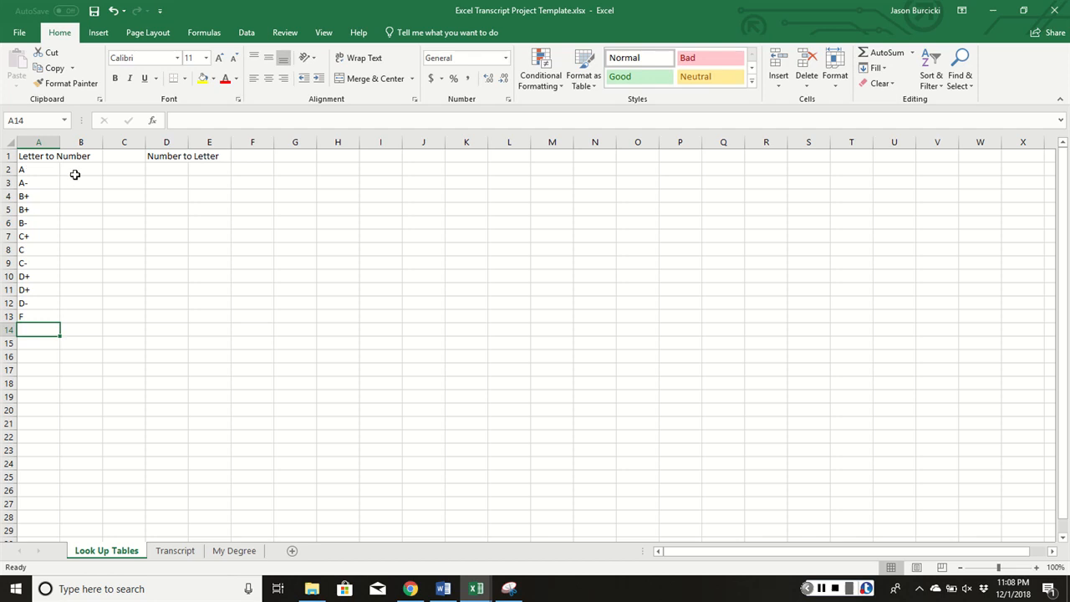
left_click(70, 170)
Enter grade points 4, 3.7, 3.3, 3, 2.7, 2.3, 2, 1.7, 1.3, 1, 0.7, 0 in B2:B13
type("4.")
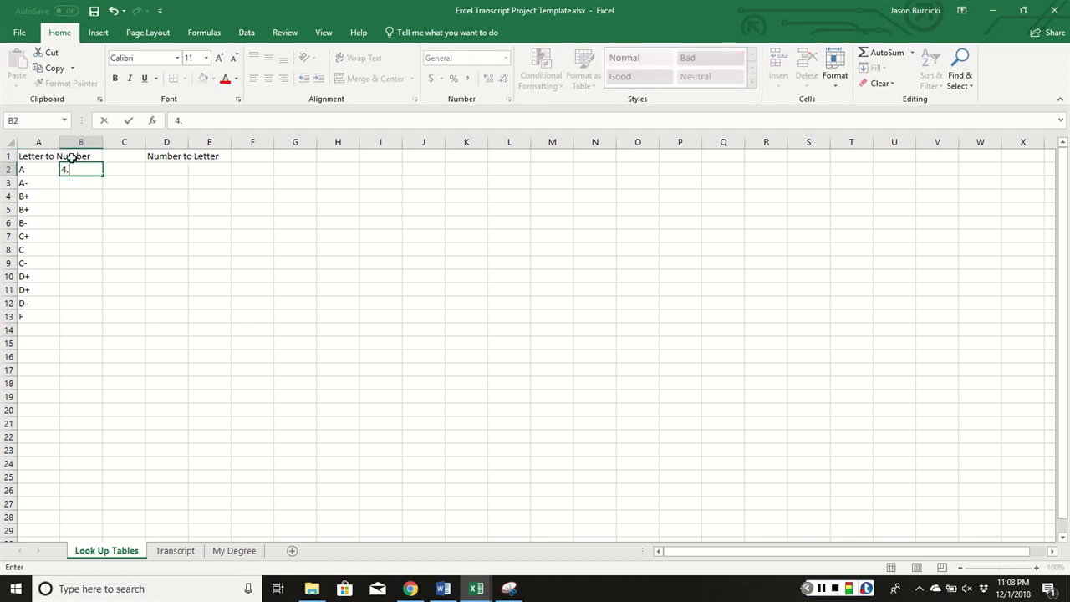
key("Return")
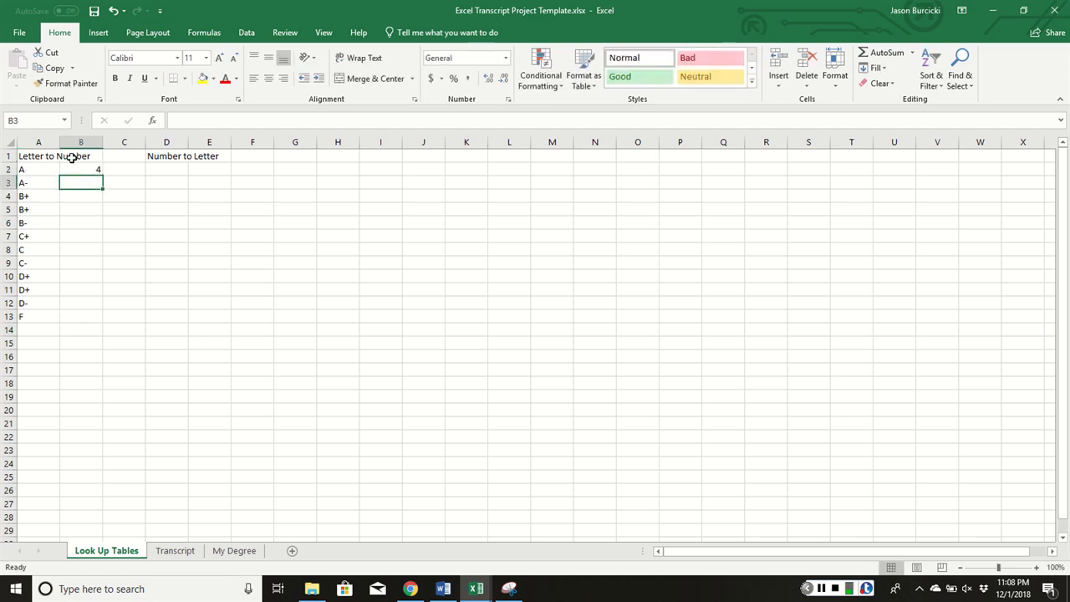
type("3.7")
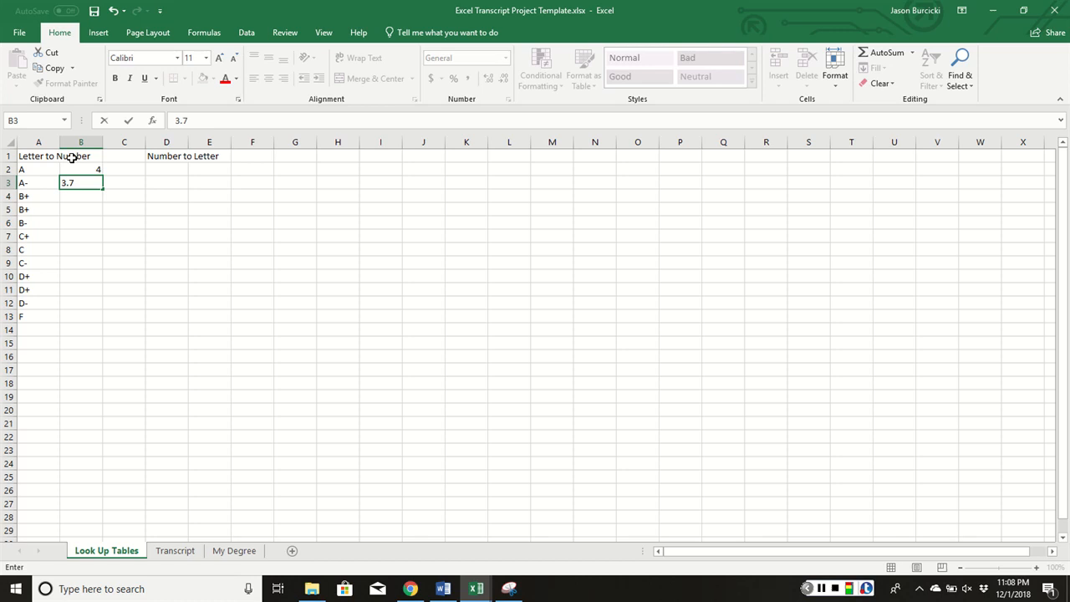
key("Return")
type("3.3")
key("Return")
type("3.")
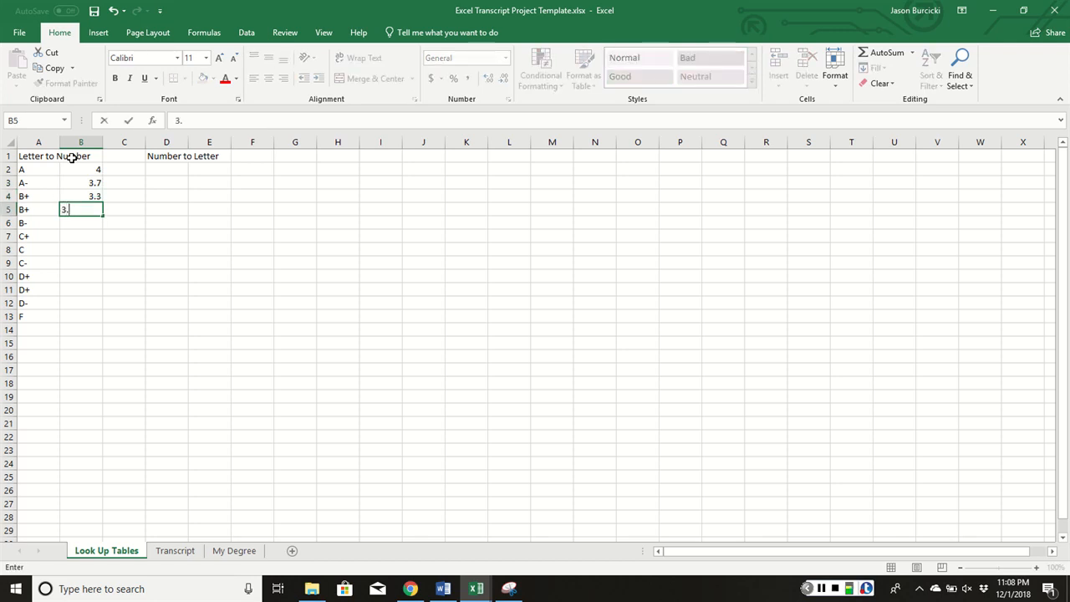
key("Return")
type("2.7")
key("Return")
type("2.")
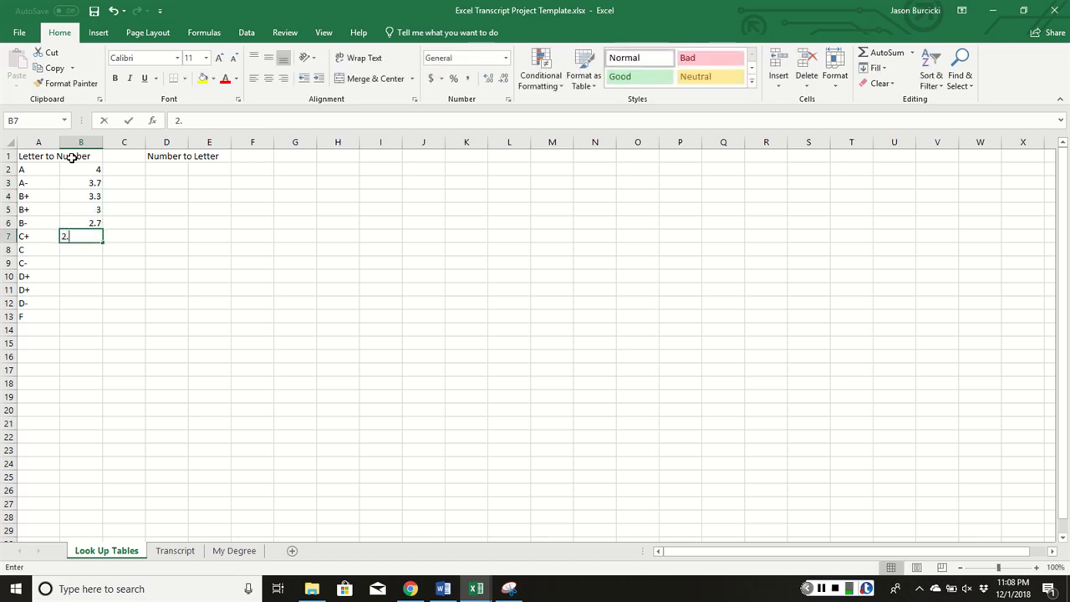
type("3")
key("Return")
type("2.03")
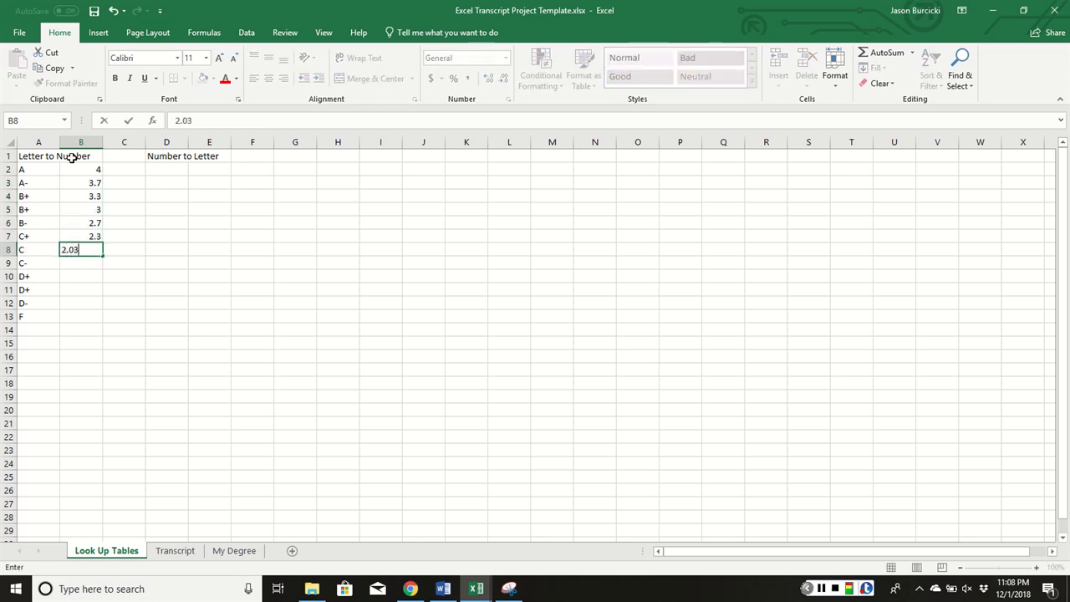
key("Return")
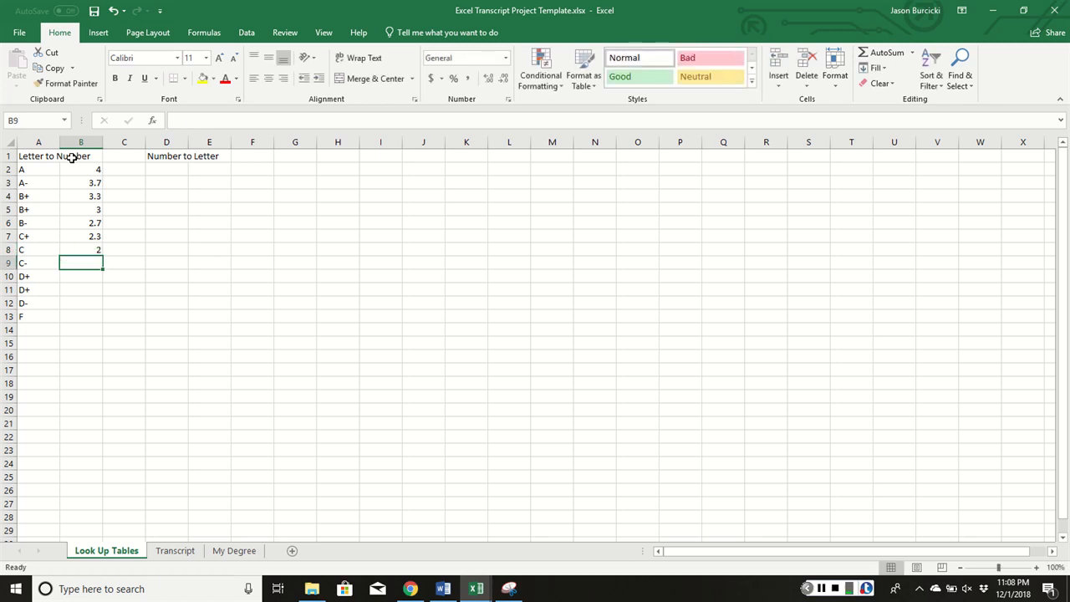
type("1.7")
key("Return")
type("1")
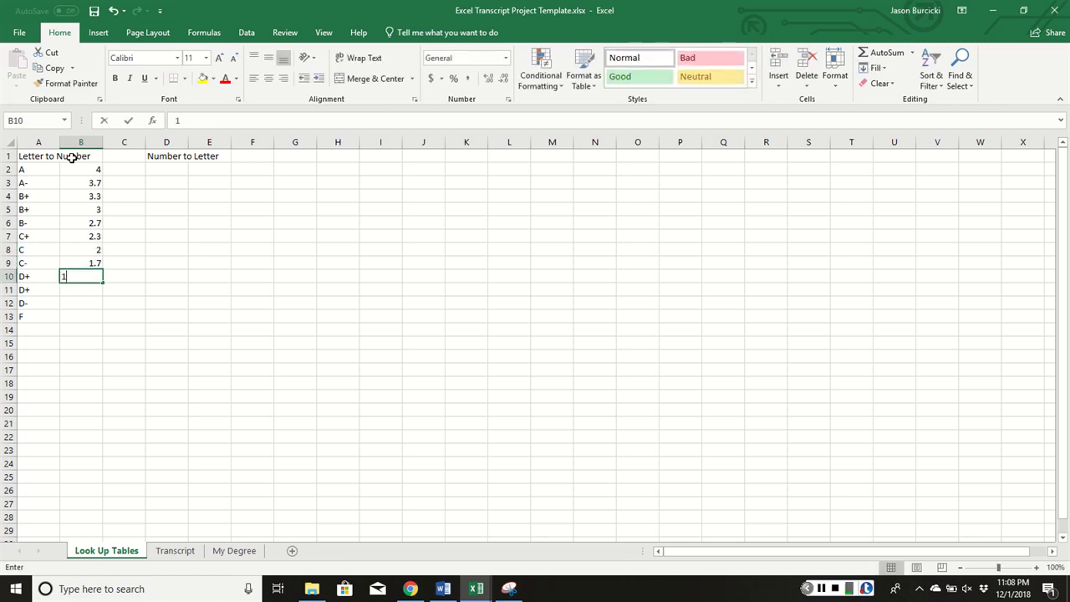
key("Return")
type("1.0")
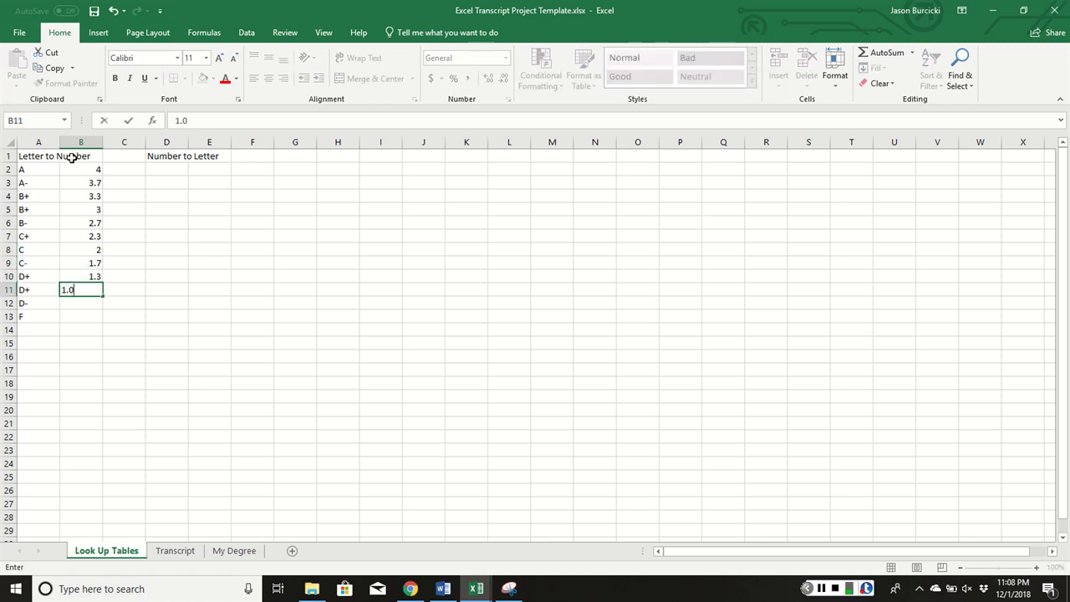
key("Return")
type("0.7")
key("Return")
type("0")
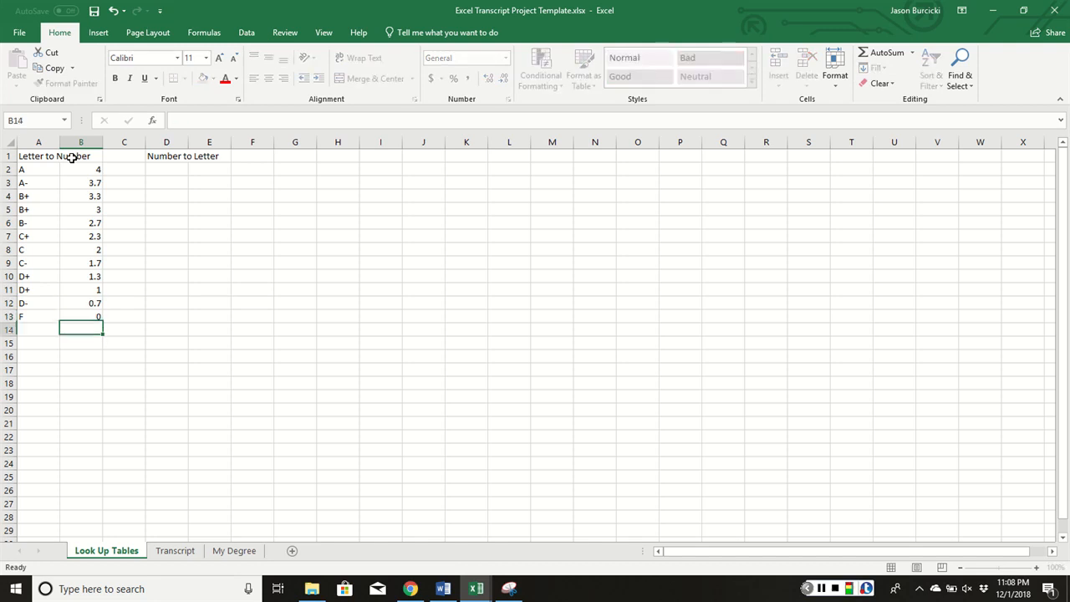
key("Return")
Give B2:B13 one decimal place, then list grade points 0 up to 4 in D2:D13
left_click_drag(93, 169, 85, 321)
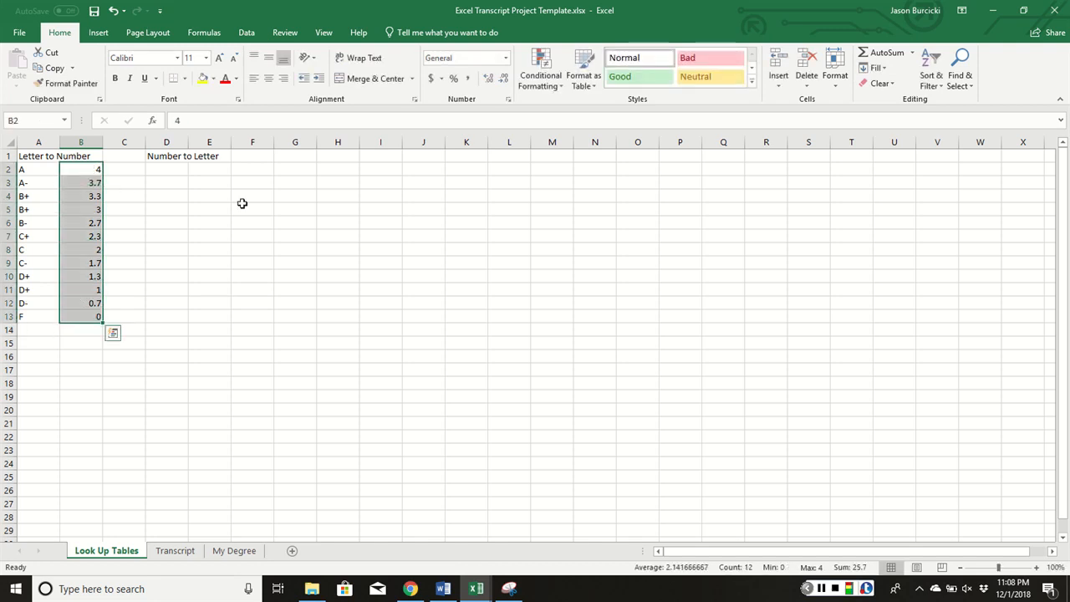
left_click(488, 78)
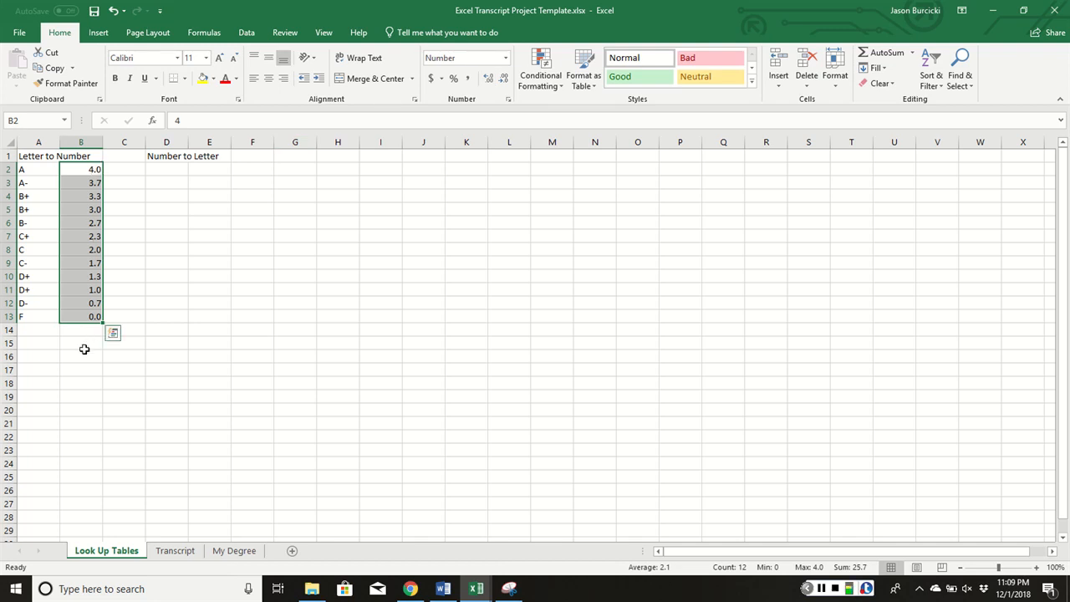
left_click(168, 168)
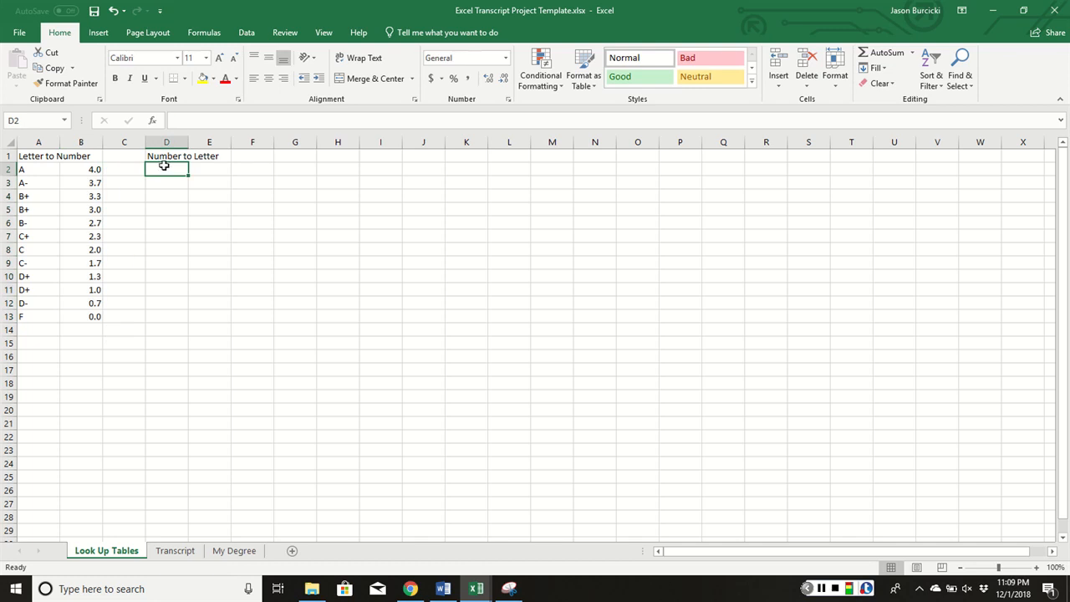
type("0")
key("Return")
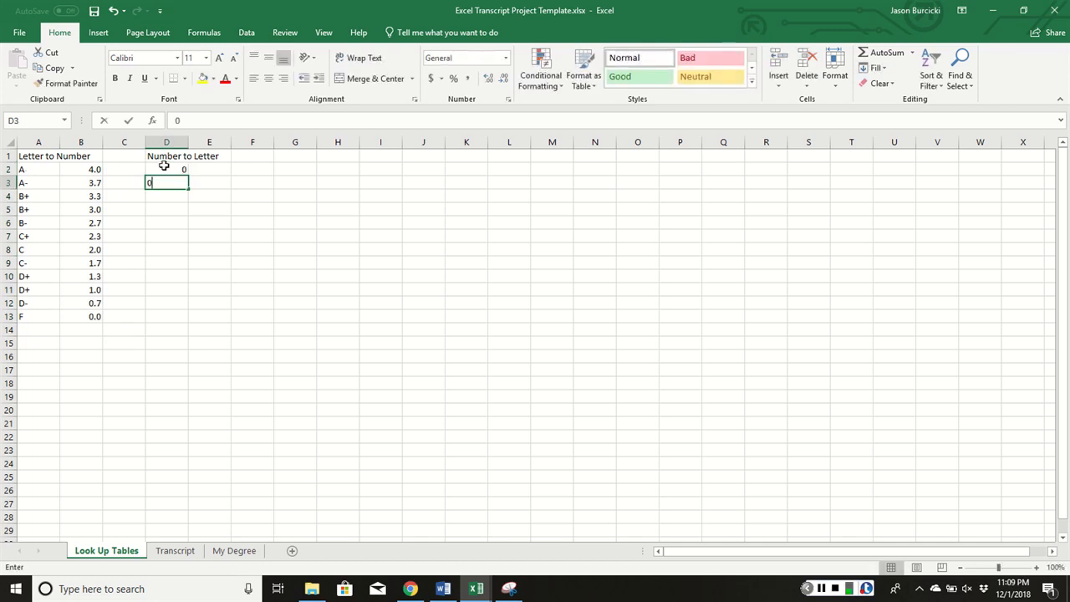
type("0.7")
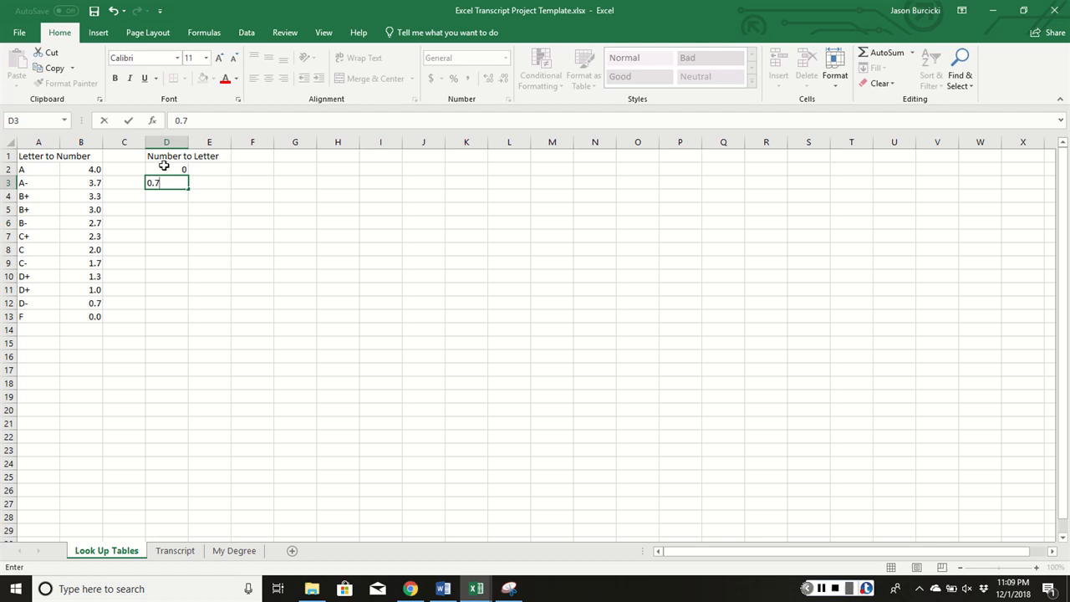
key("Return")
type("1.3")
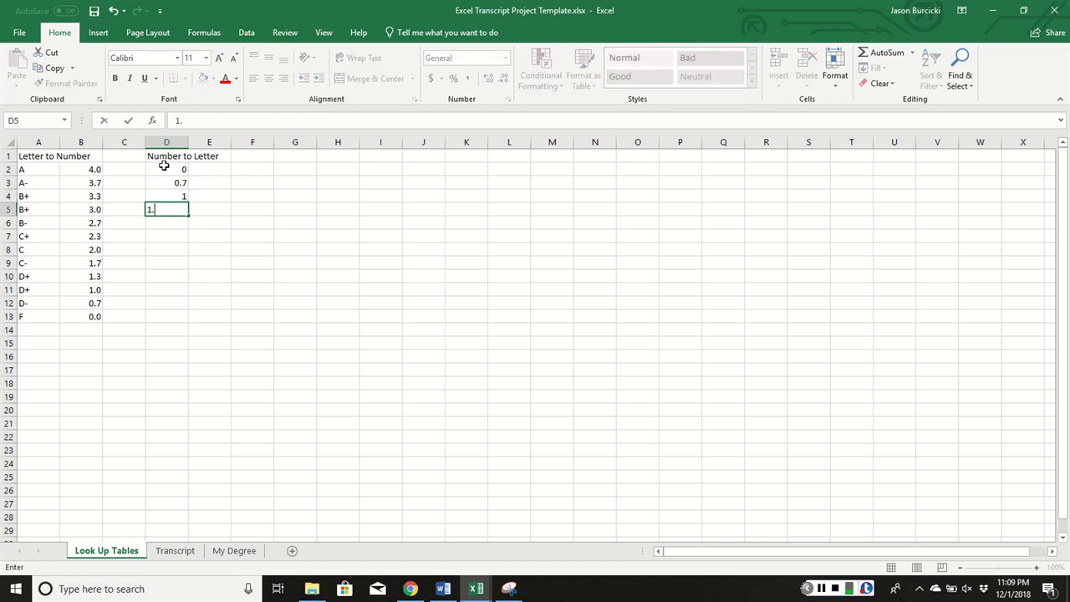
key("Return")
type("1.7")
key("ctrl+Return")
key("Return")
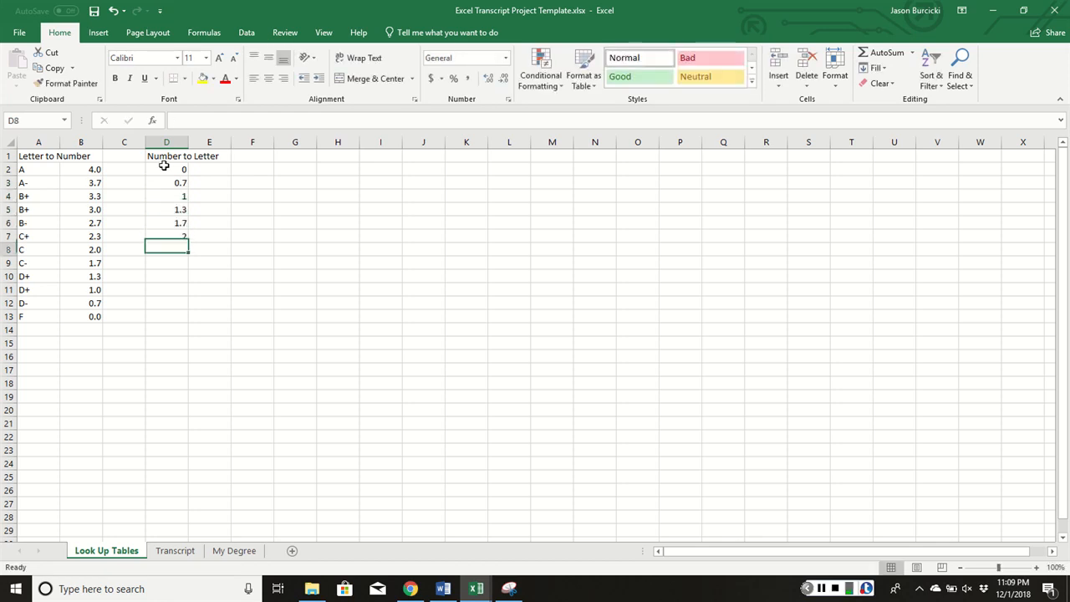
type("2")
key("Return")
type("2.3")
key("Return")
type("2.7")
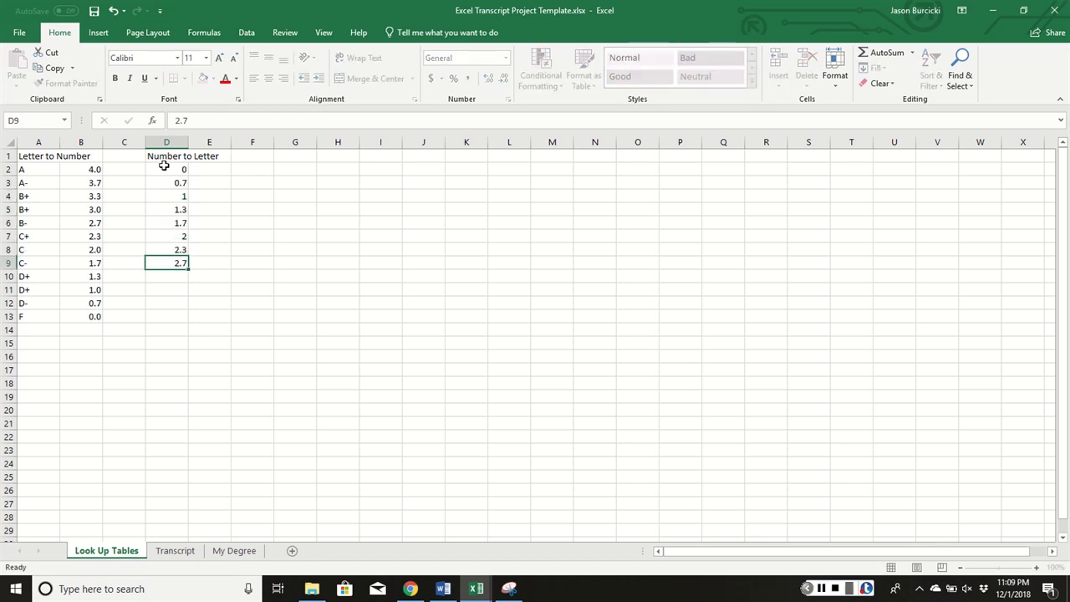
key("Return")
type("3")
key("Return")
type("32")
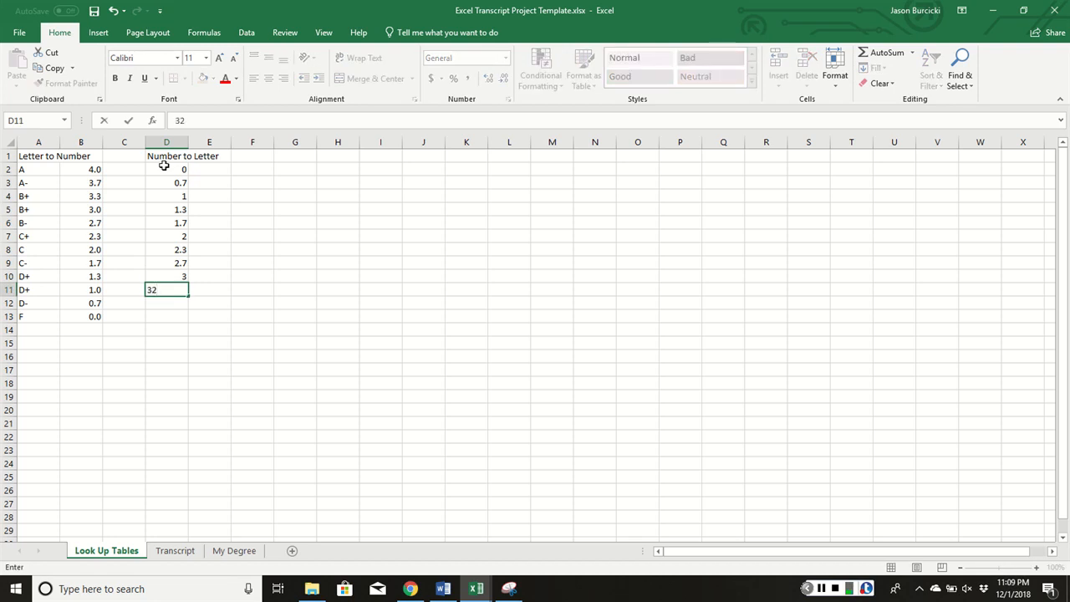
type("3")
key("Return")
type("3.7")
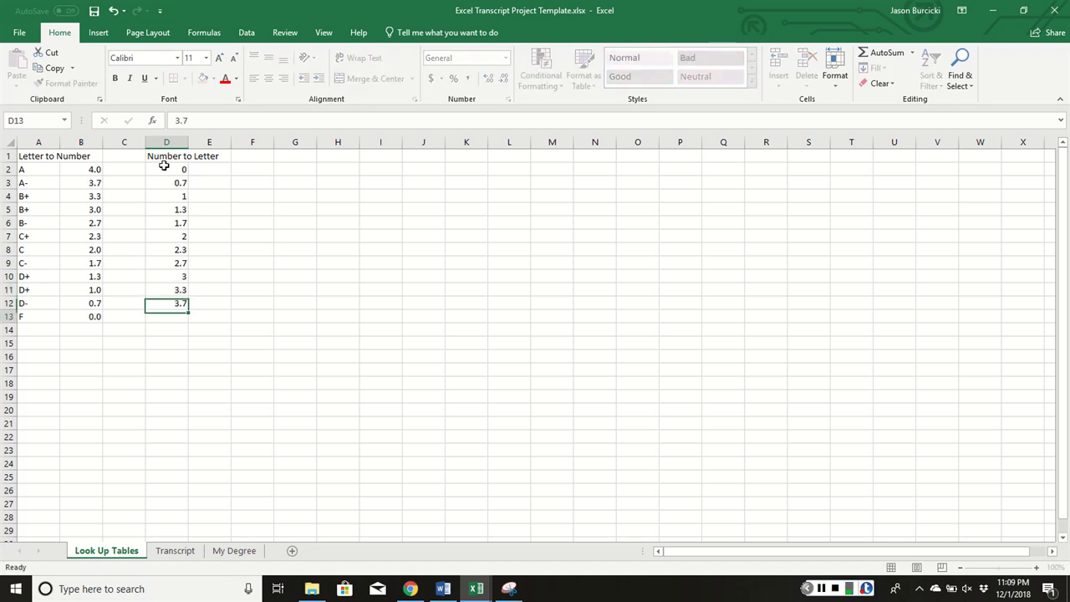
key("Return")
type("4")
key("Return")
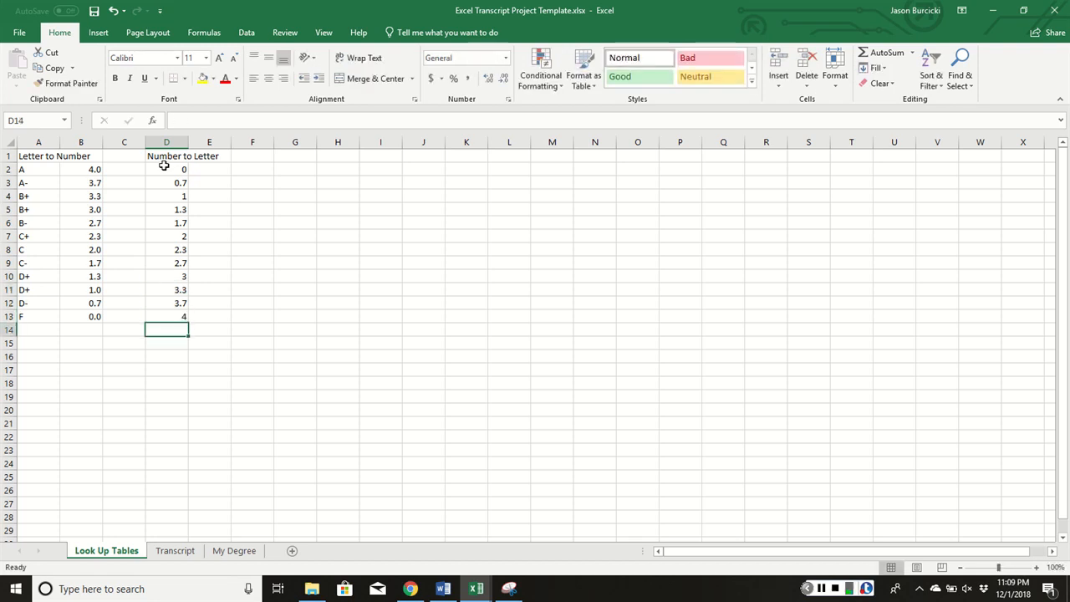
Show the D2:D13 values to one decimal place, 0.0 through 4.0
left_click_drag(179, 168, 181, 320)
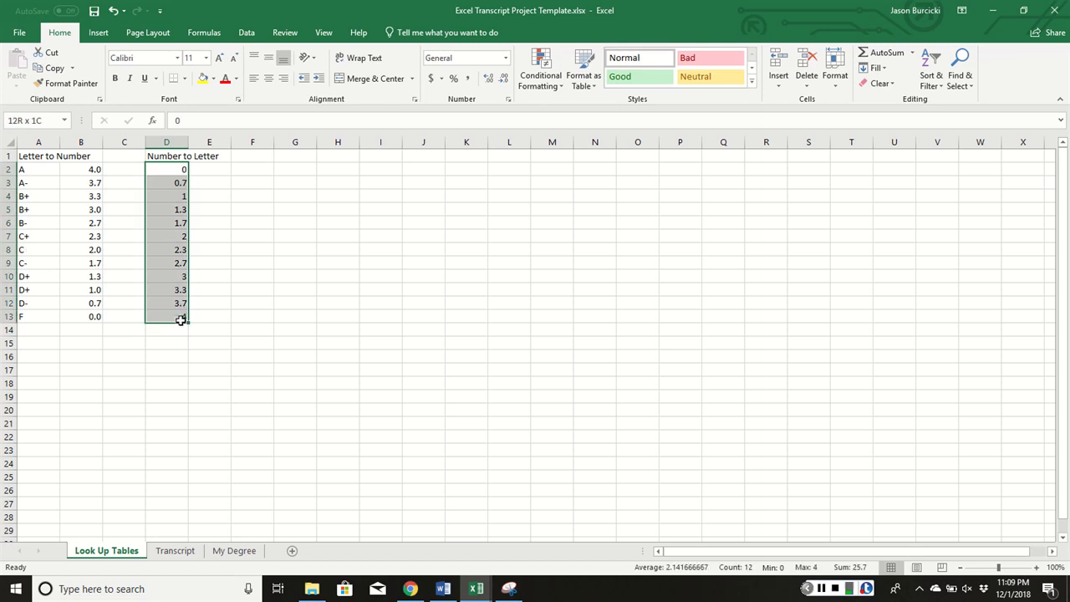
left_click(488, 78)
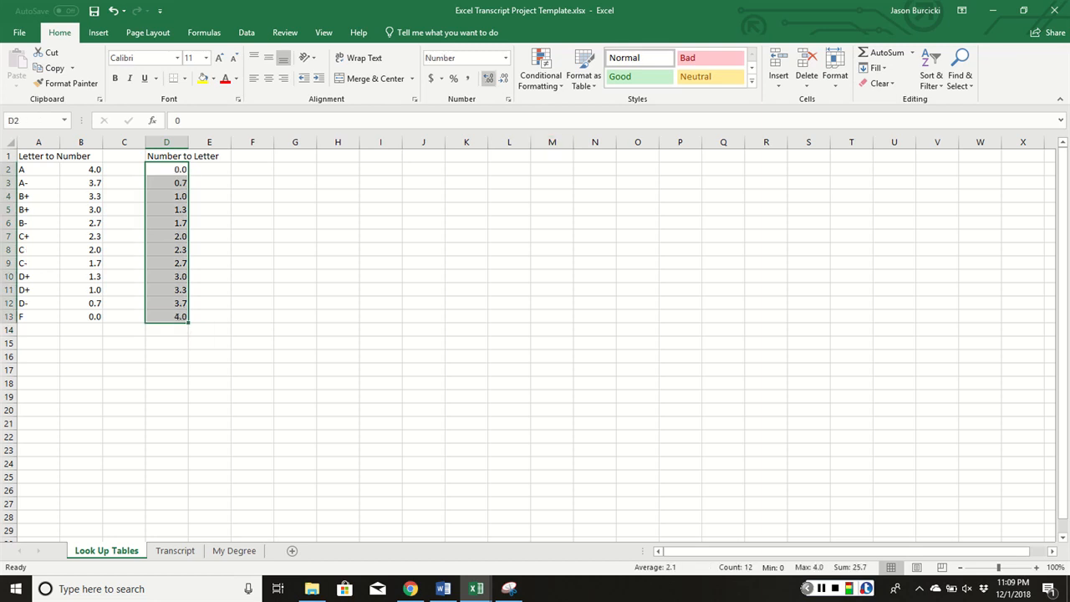
left_click(207, 170)
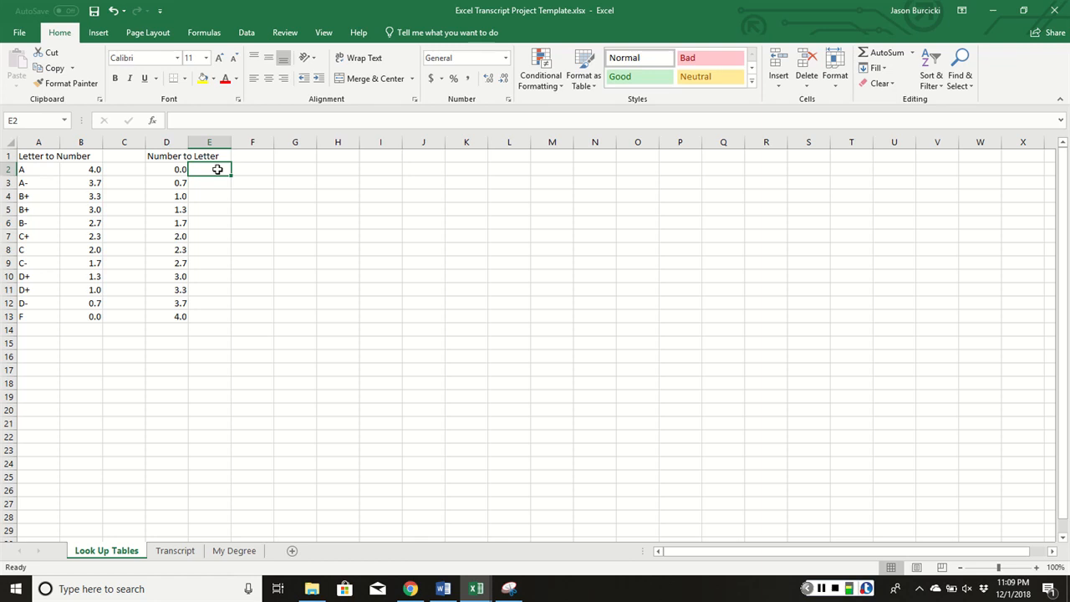
Enter the letter grades F, D-, D-, D+, C-, C+, B-, A- and others down E2:E13
type("F")
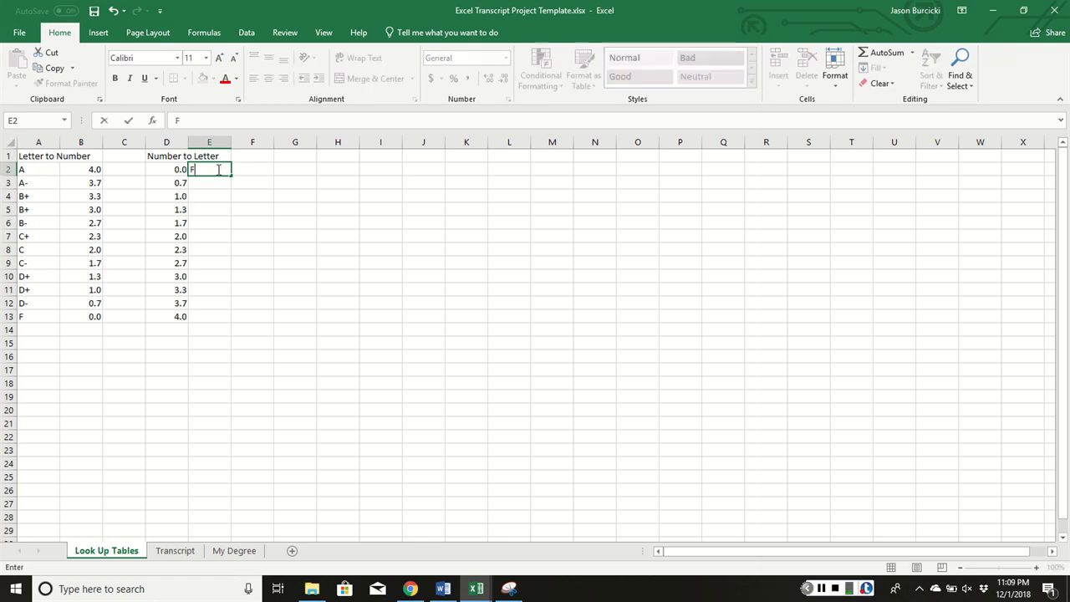
key("Return")
type("D-")
key("Return")
type("D-")
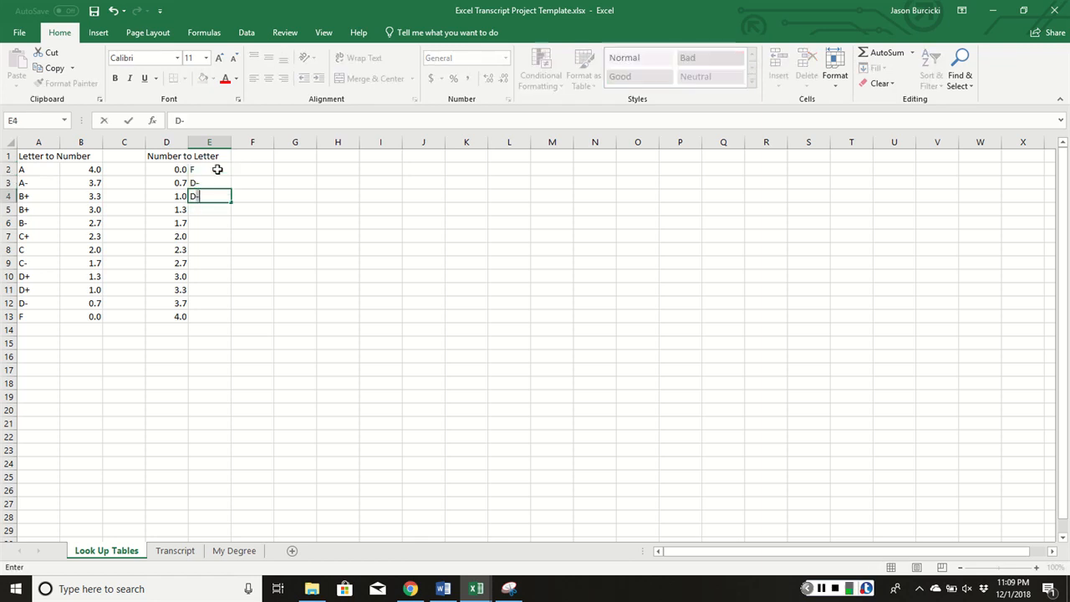
key("Return")
type("D+")
key("Return")
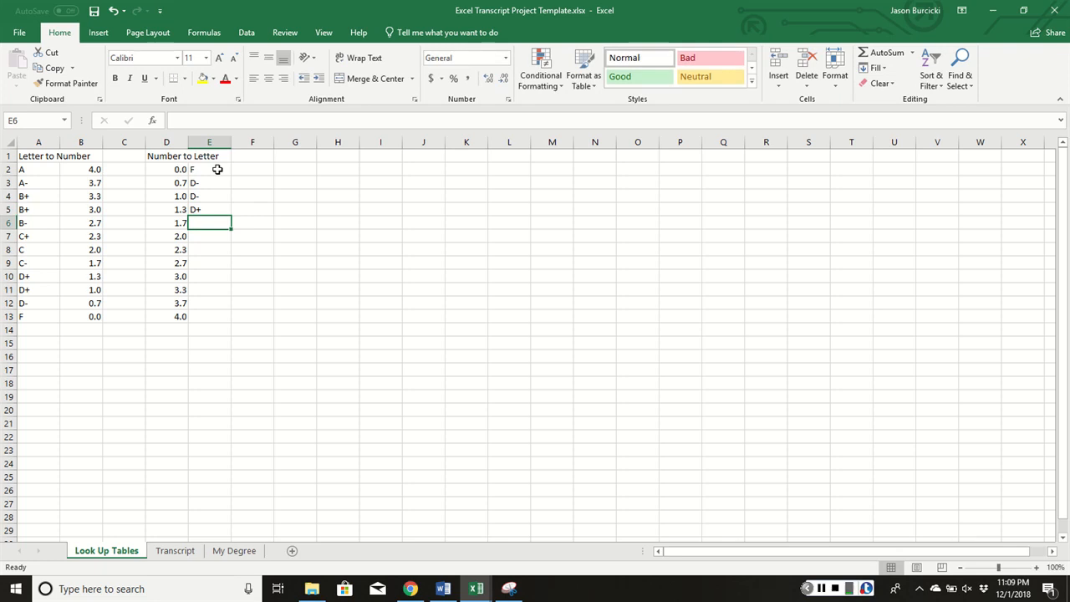
type("C-")
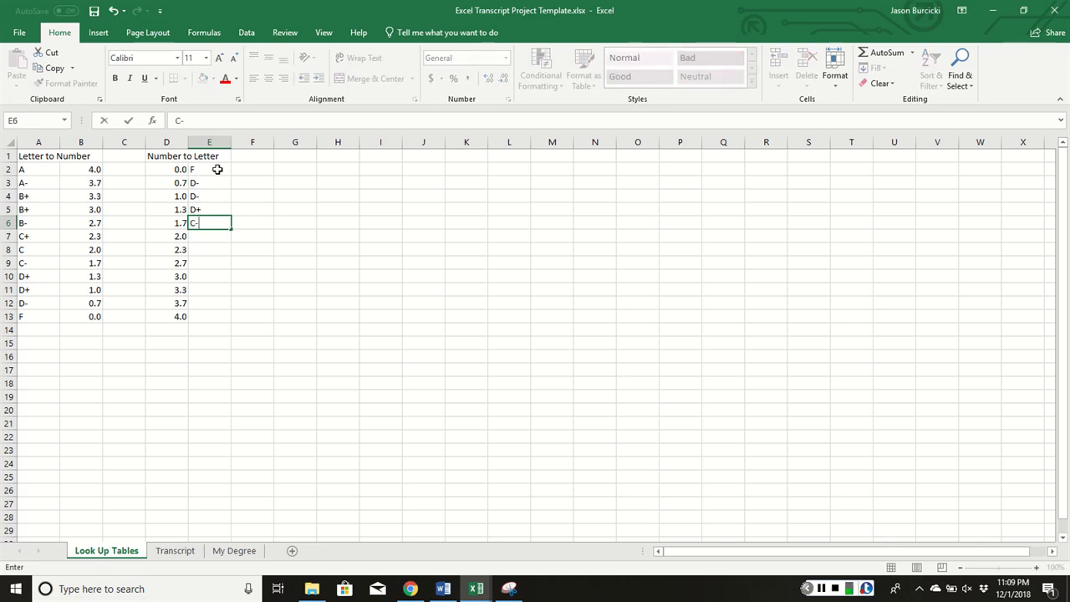
key("Return")
type("C-")
key("Return")
type("C+")
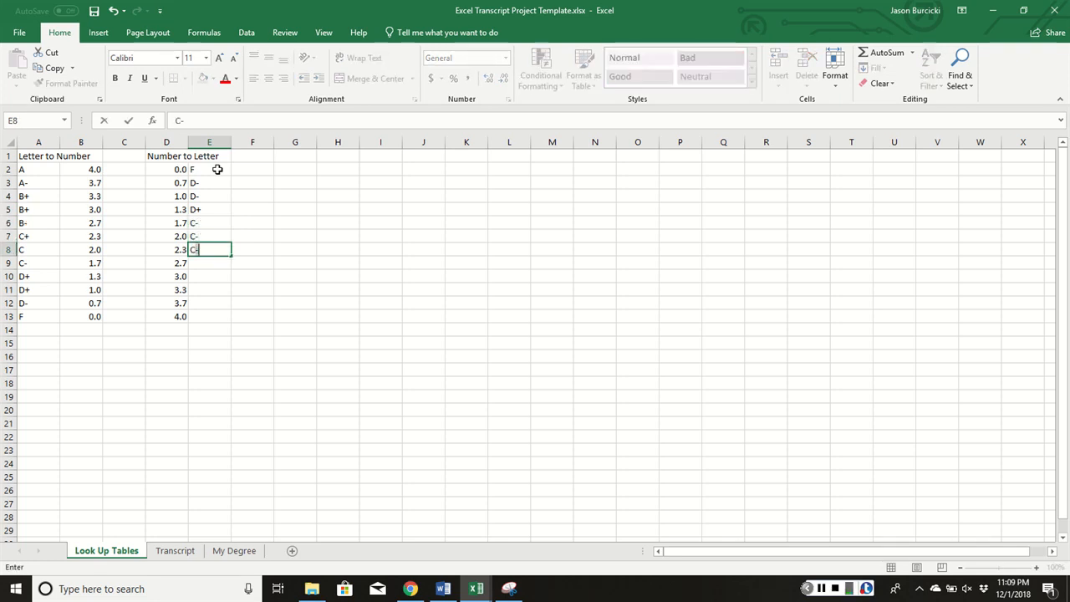
key("Return")
type("B=")
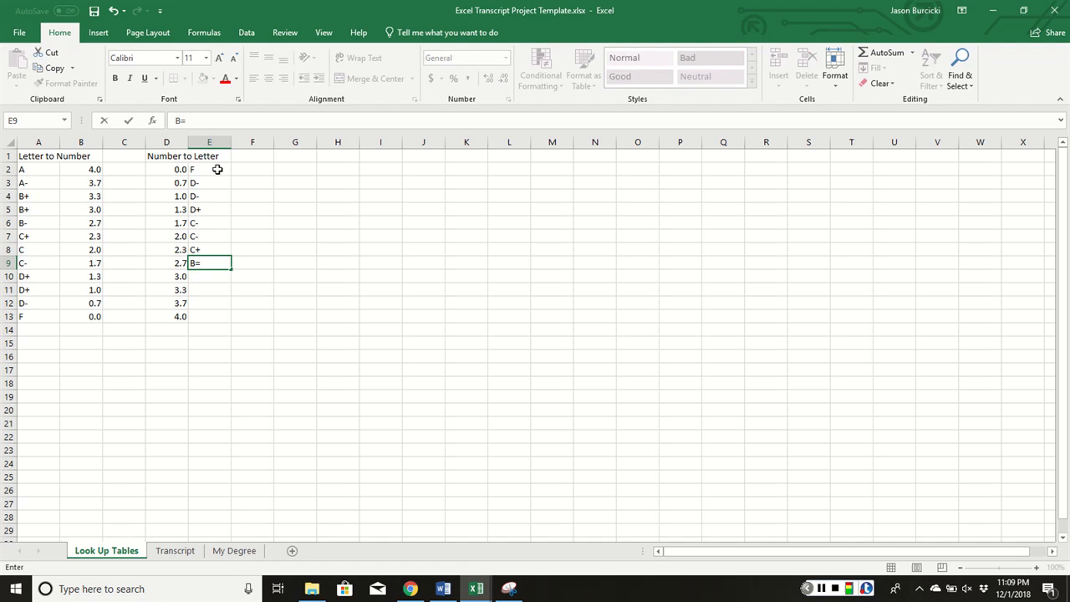
key("Return")
type("B-")
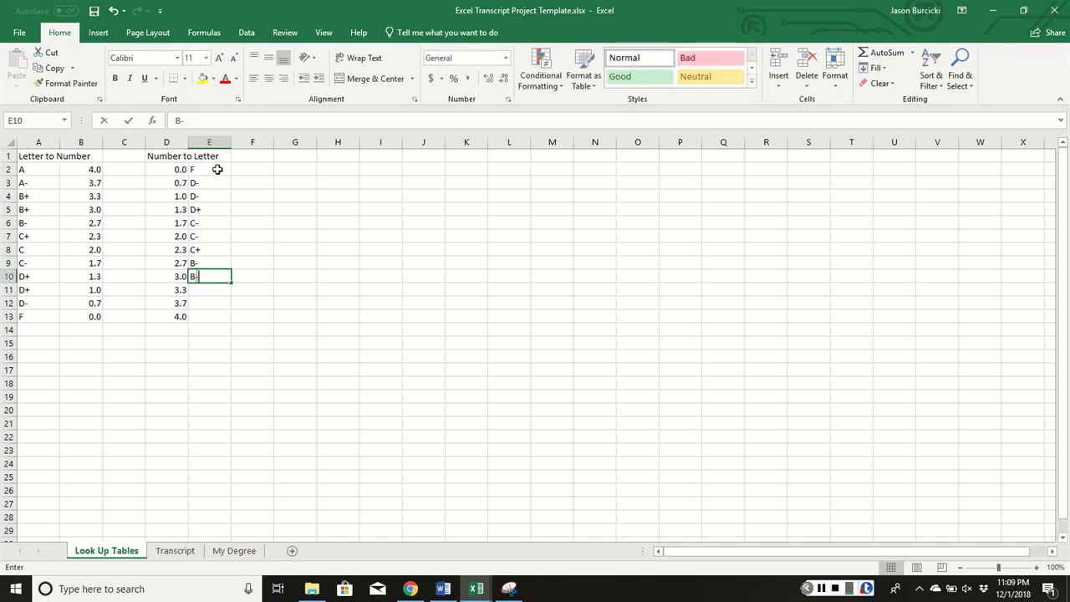
key("Return")
type("B-")
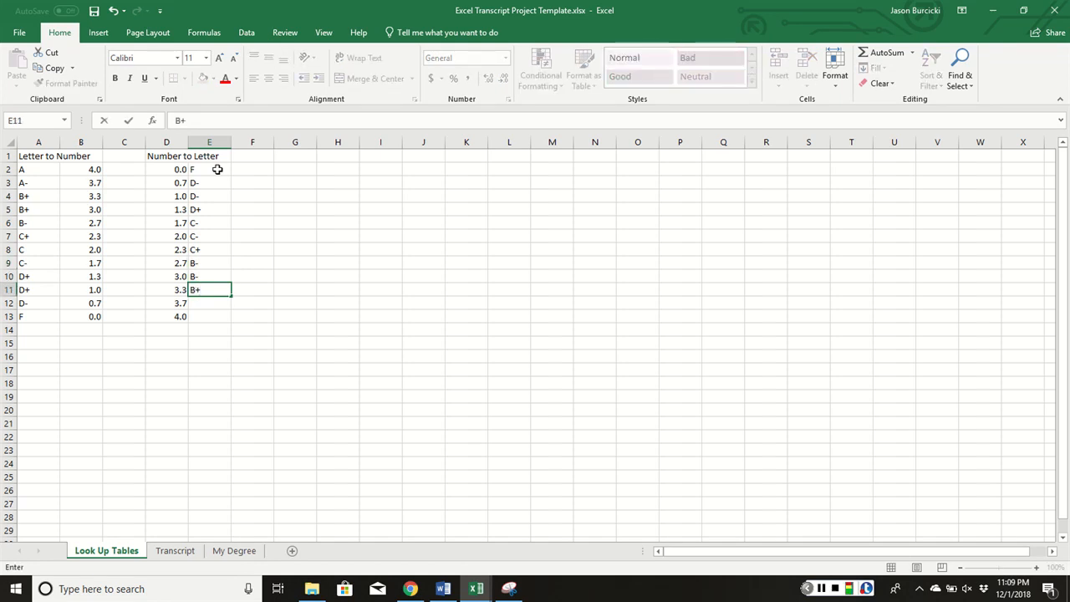
key("Return")
type("A-")
key("Return")
type("A-")
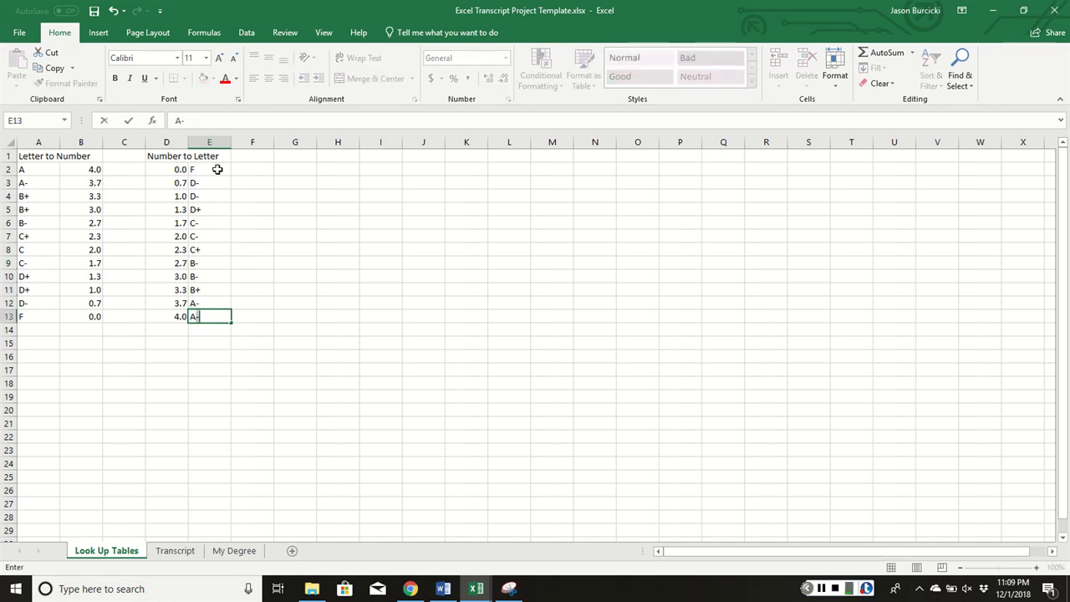
key("Return")
key("Return")
Delete the minus signs so E10, E13 and E7 read B, A and C
double_click(208, 278)
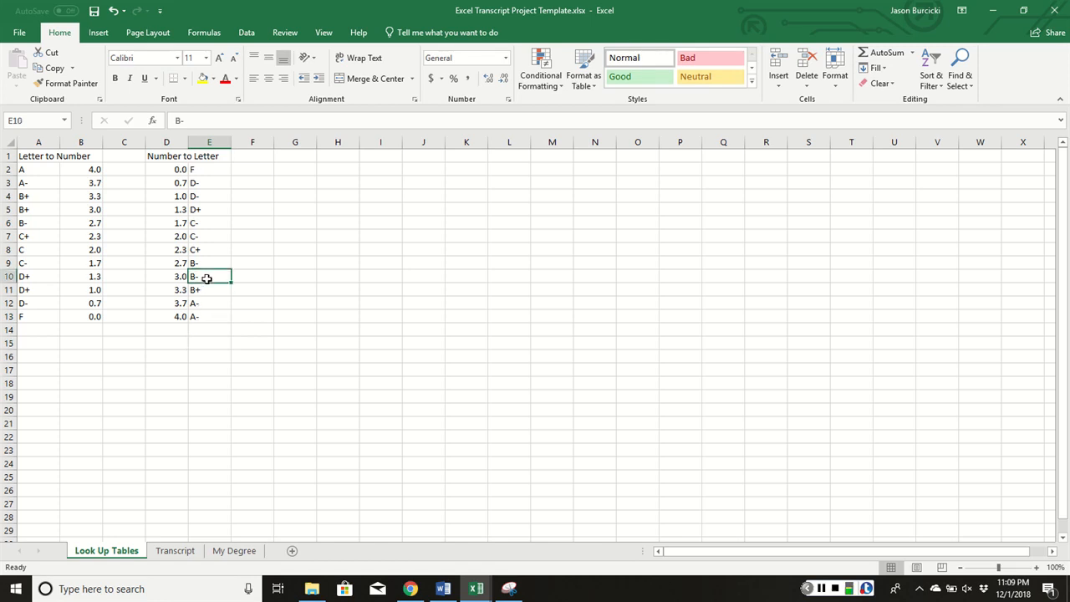
key("BackSpace")
left_click(208, 305)
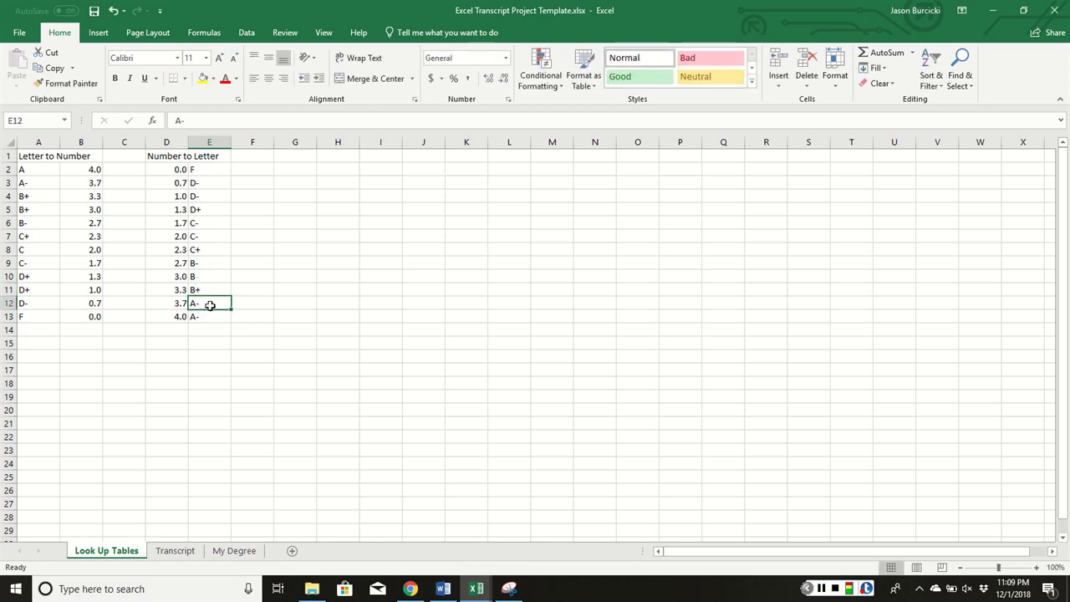
double_click(211, 304)
double_click(208, 317)
key("BackSpace")
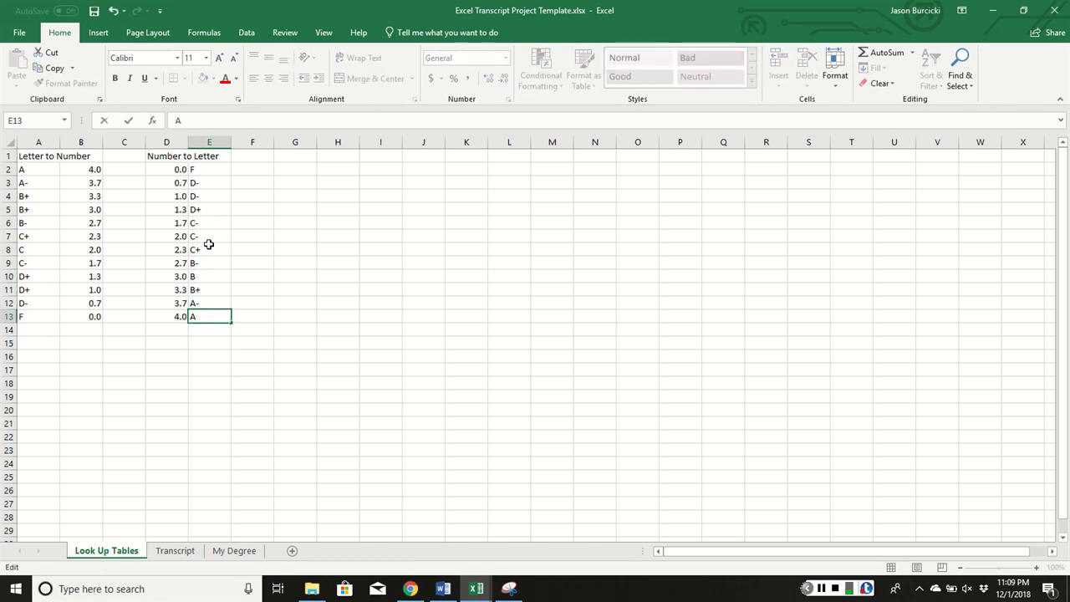
left_click(207, 238)
double_click(207, 239)
key("BackSpace")
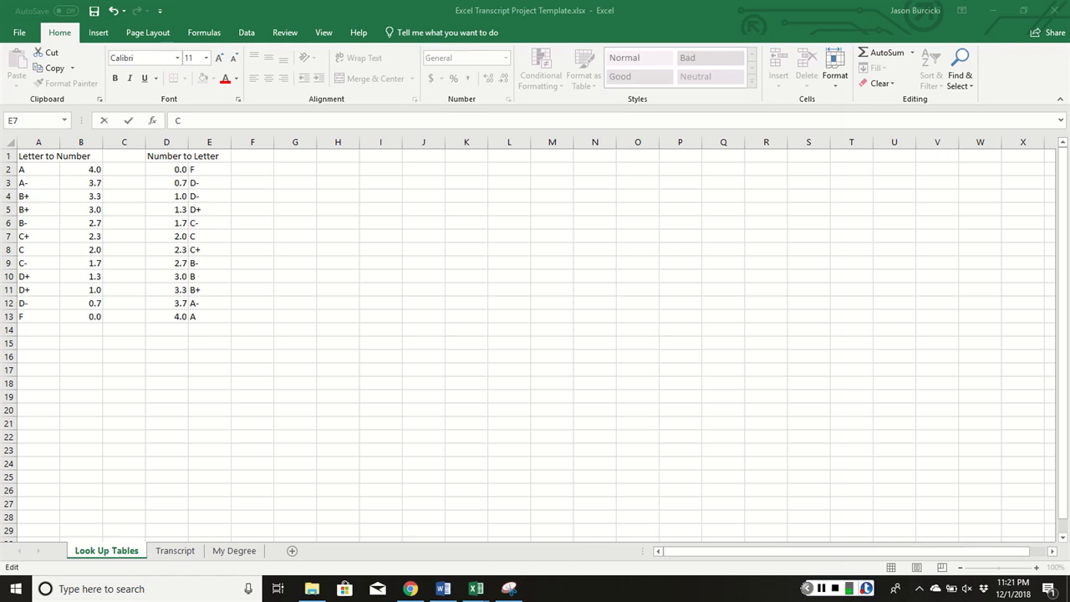
left_click(30, 155)
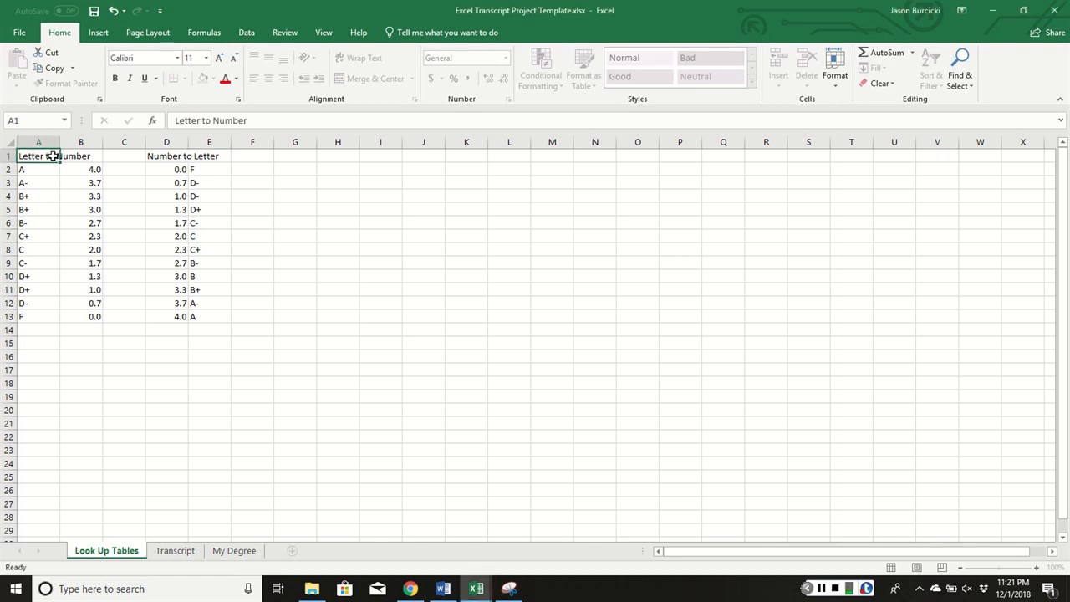
Name the A1:B13 grade table Letter_to_Number
left_click_drag(53, 155, 93, 312)
left_click(92, 315)
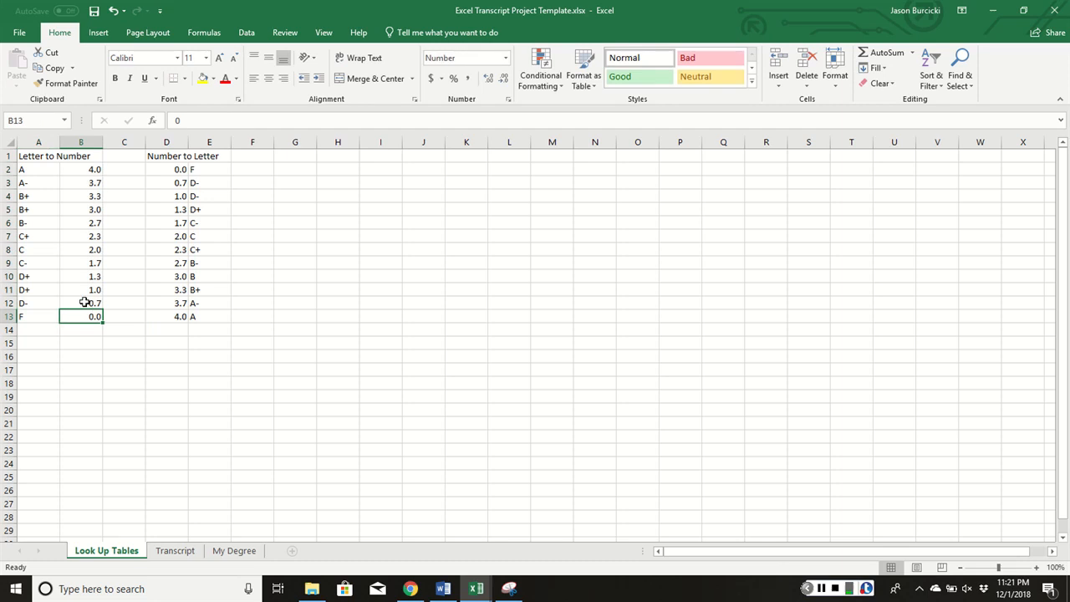
left_click_drag(38, 158, 100, 315)
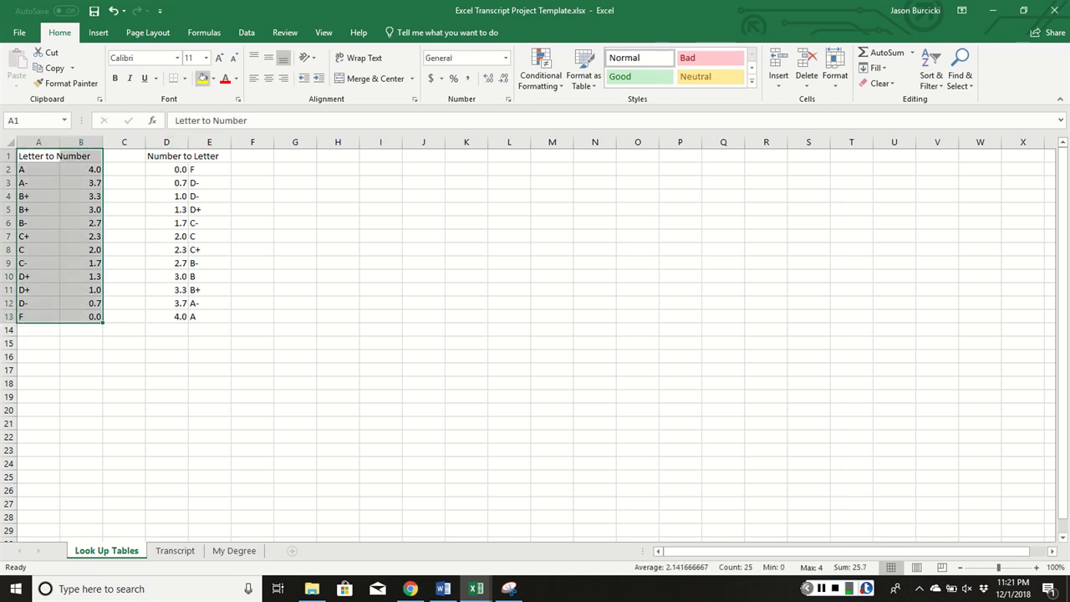
left_click(204, 32)
left_click(424, 52)
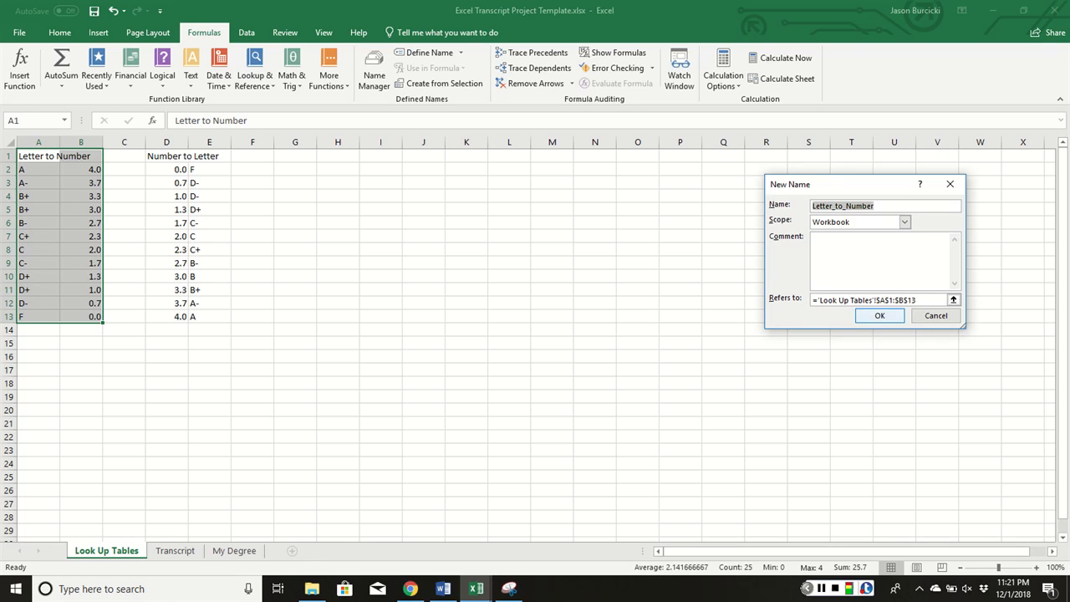
left_click(878, 315)
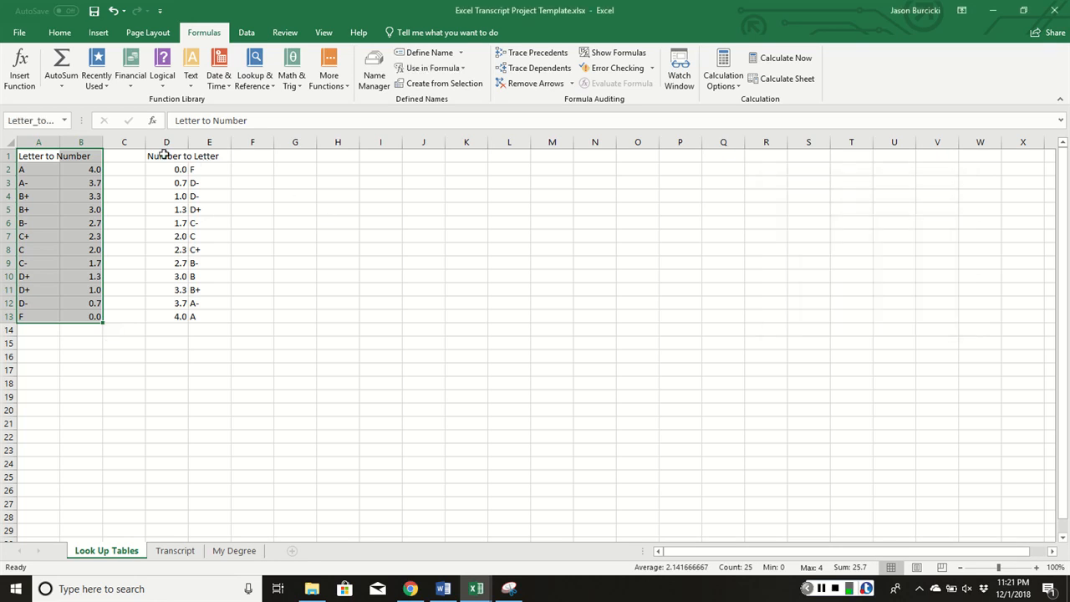
Name D1:E13 Number_to_Letter and switch to the Transcript sheet
left_click_drag(165, 155, 209, 320)
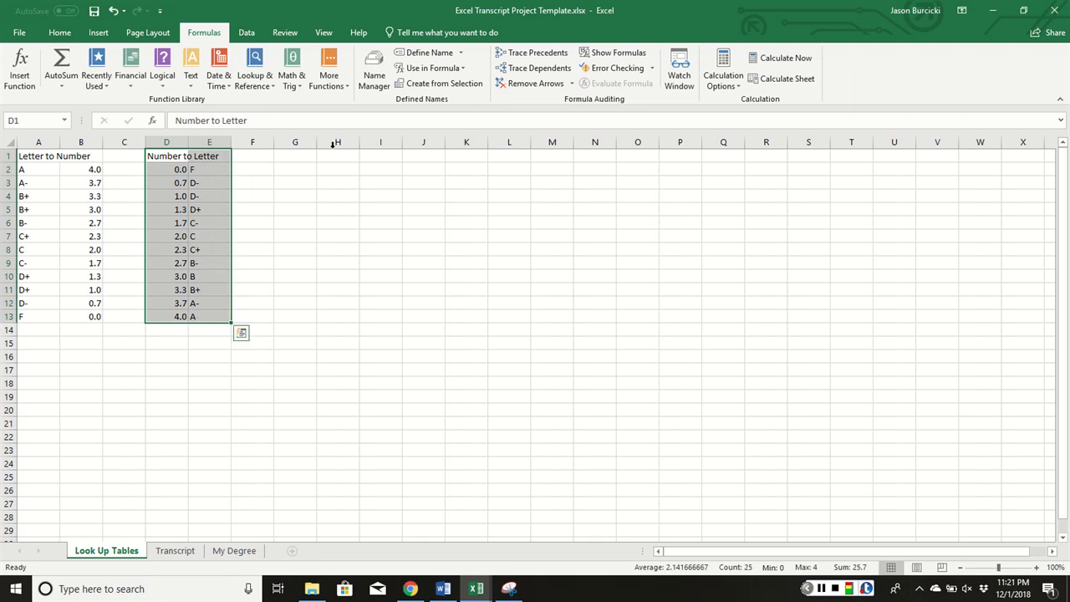
left_click(426, 52)
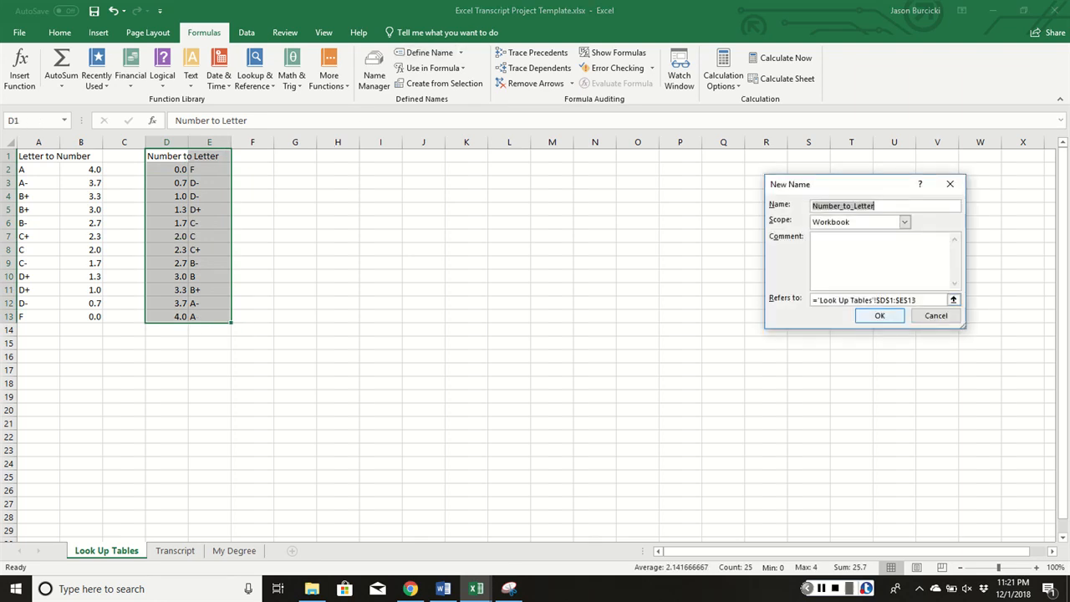
left_click(879, 315)
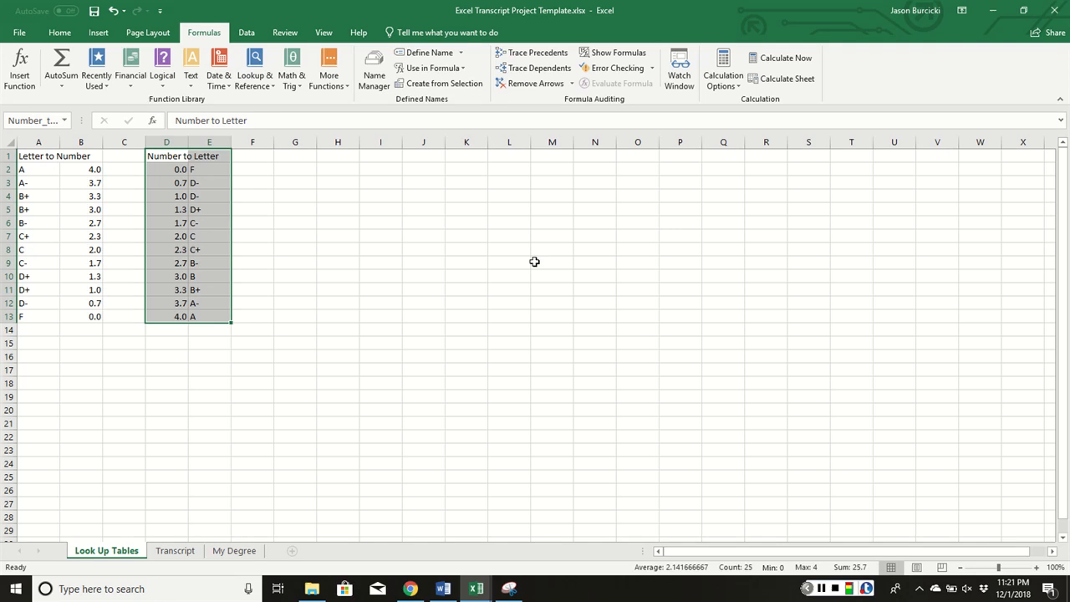
left_click(175, 551)
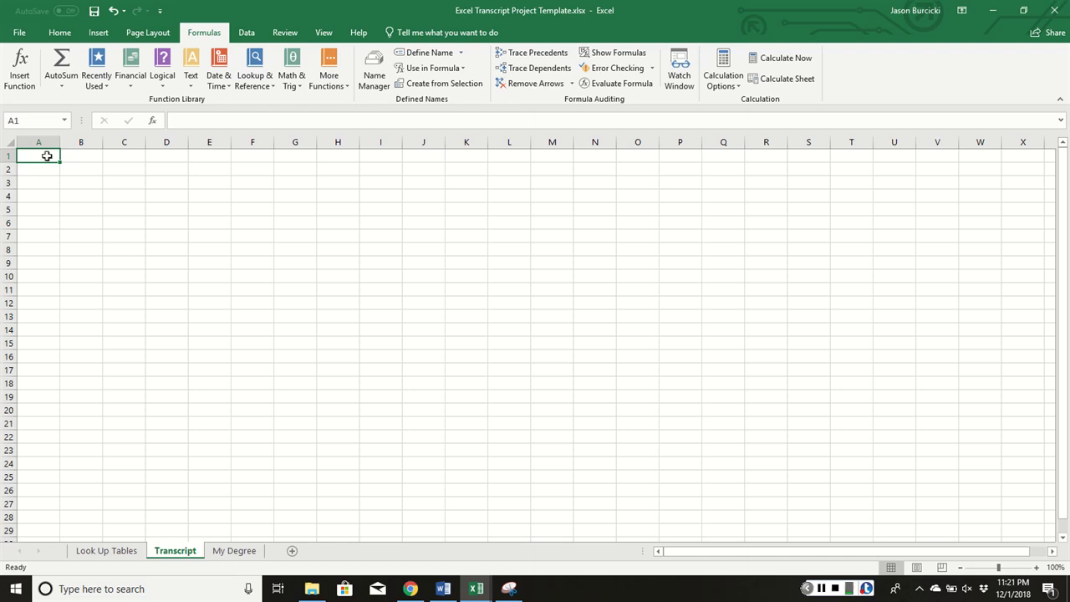
Merge and centre A1:R1 and enter the student's full name as the heading
left_click_drag(47, 156, 769, 152)
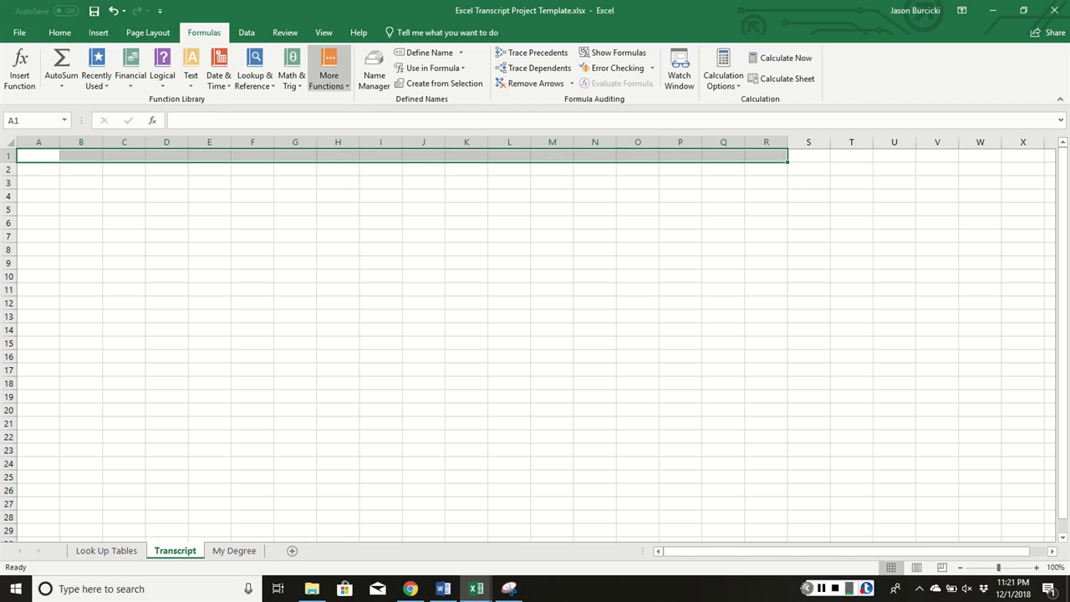
left_click(59, 33)
left_click(368, 79)
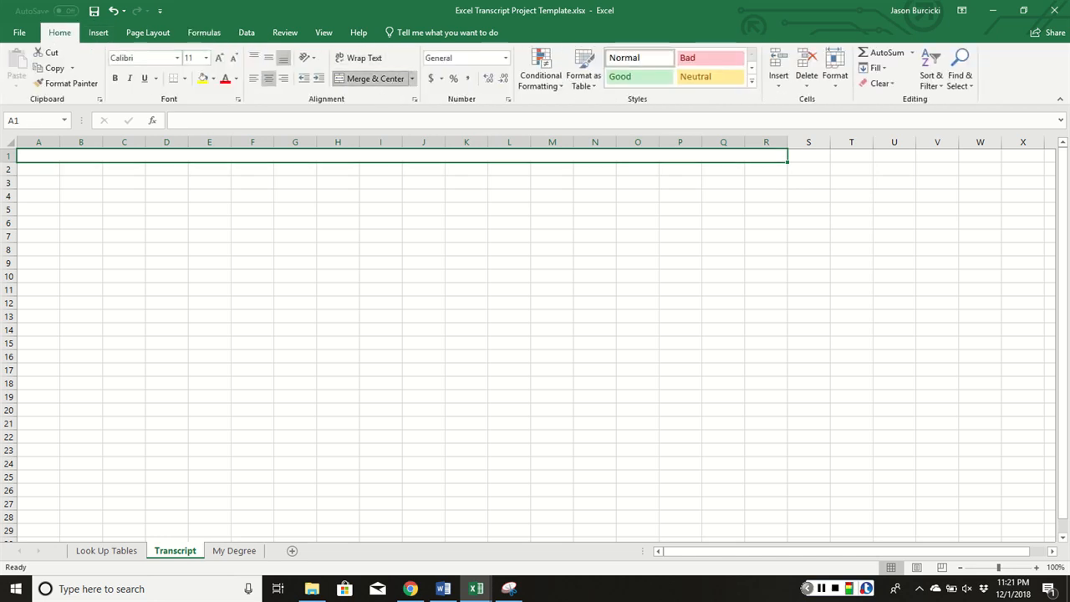
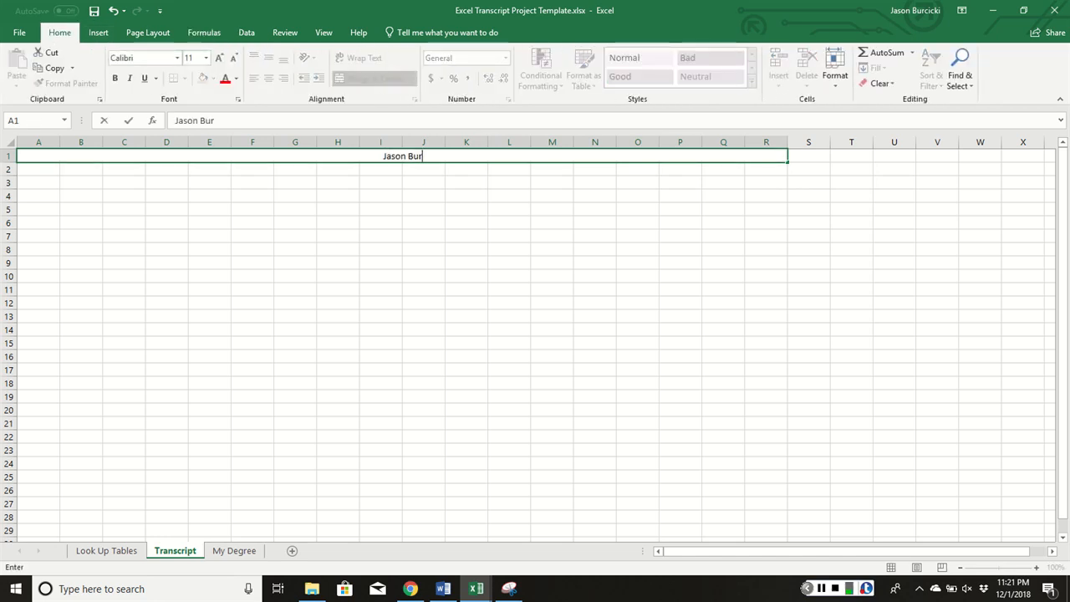
key("Return")
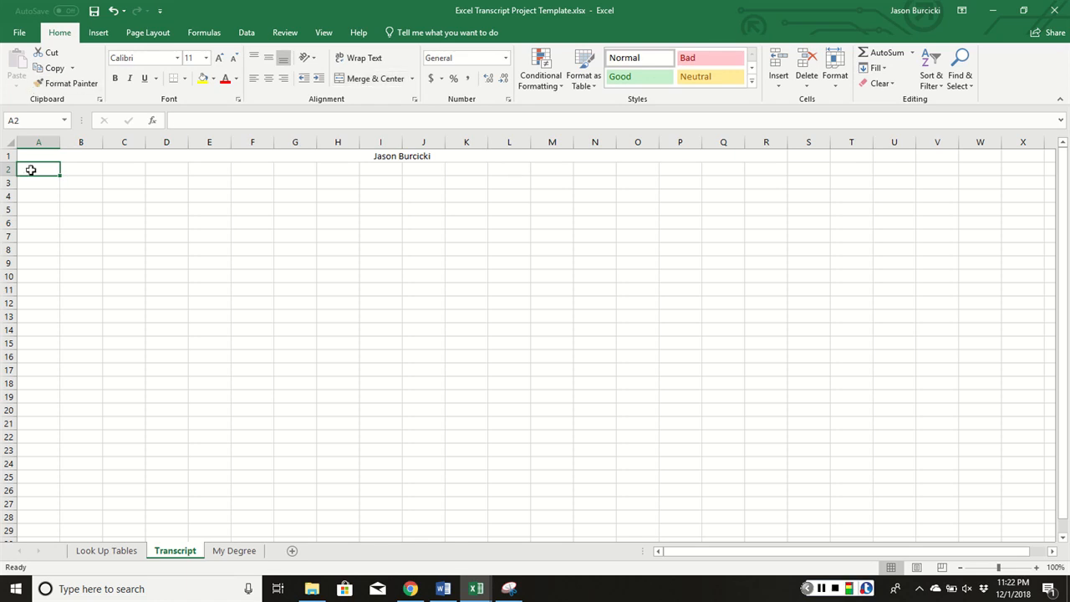
Merge and centre A2:R2 and label it 'Freshman 2015'
left_click_drag(27, 170, 769, 169)
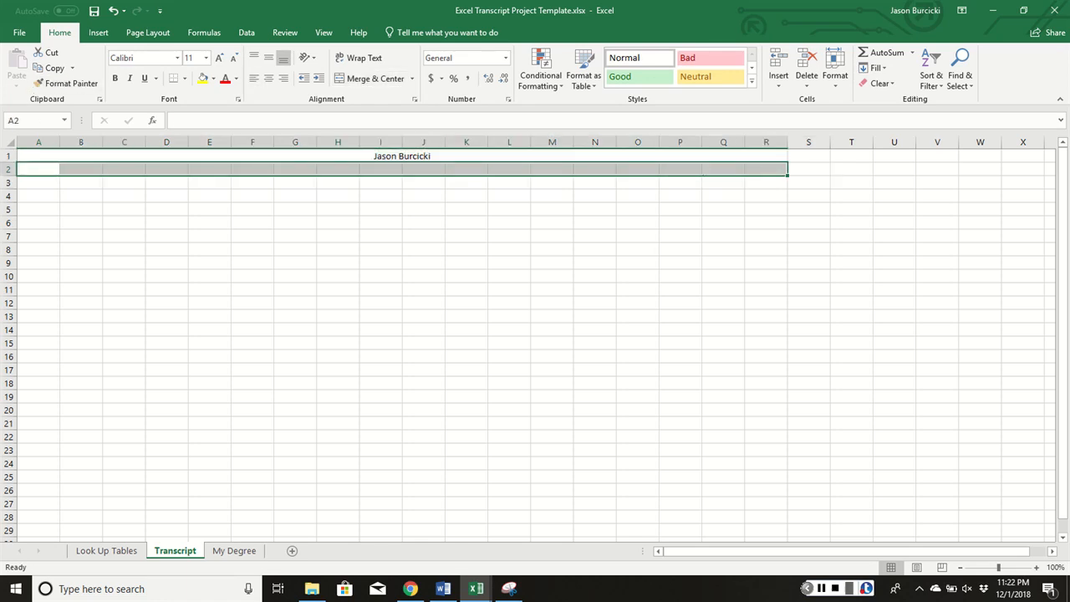
left_click(370, 79)
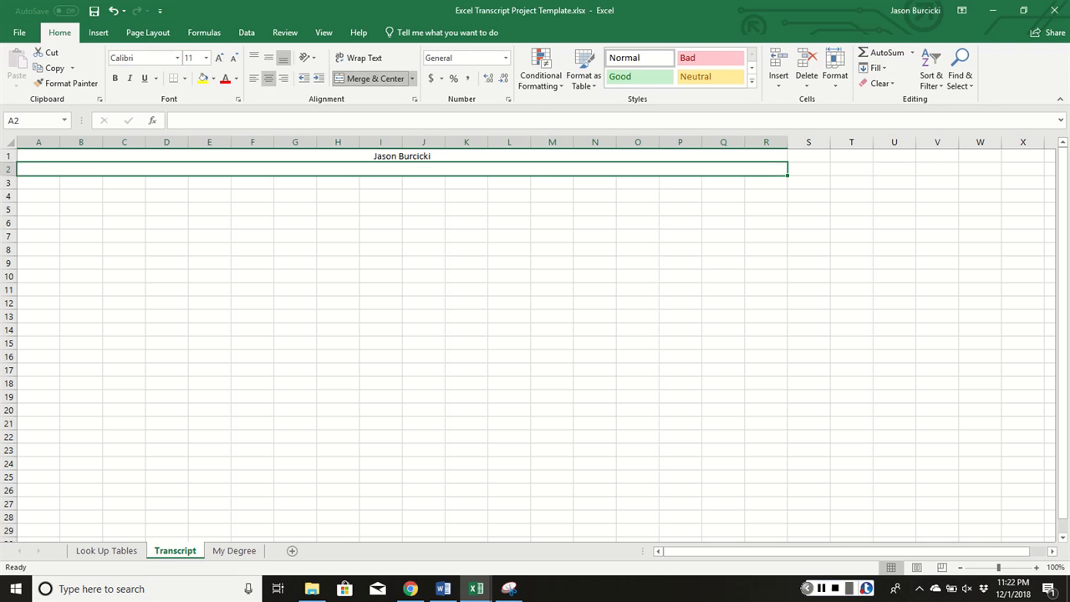
type("Freshman")
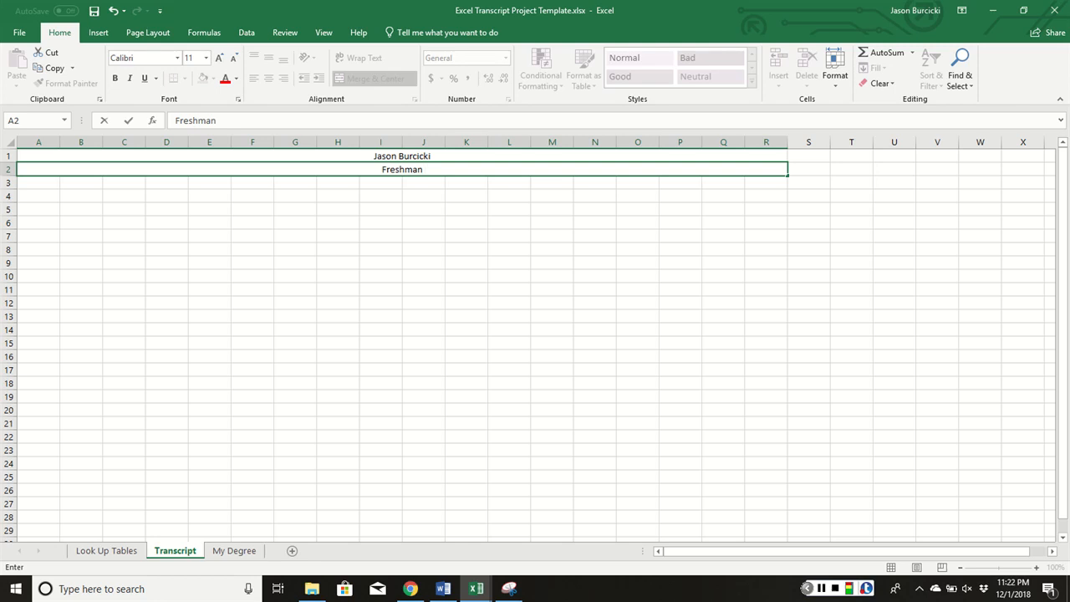
type(" 2015")
key("Return")
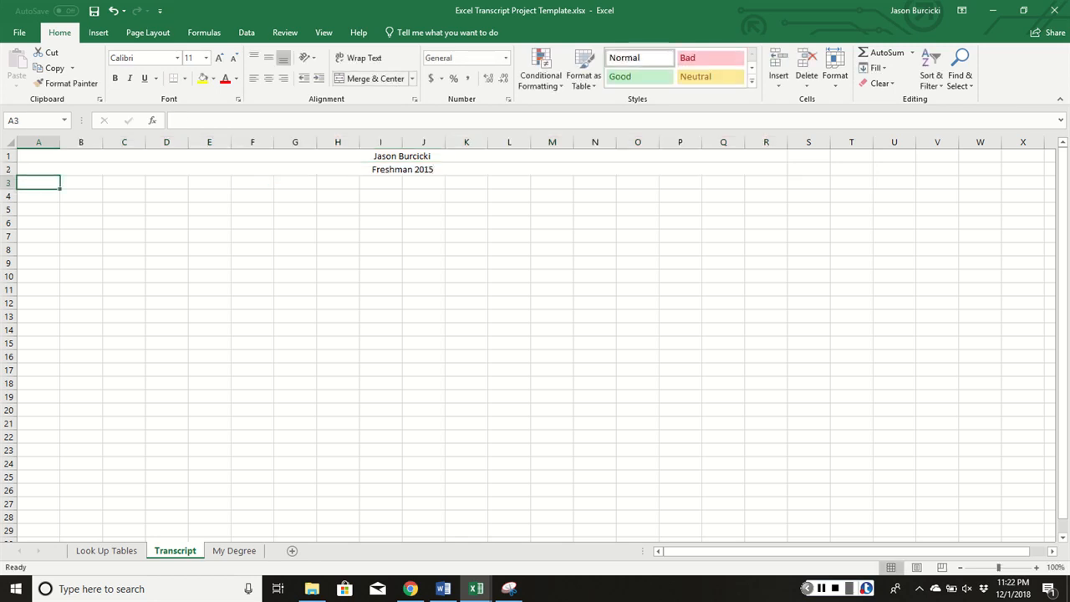
Correct the row 2 label's year so it reads 'Freshman 2018'
left_click(433, 171)
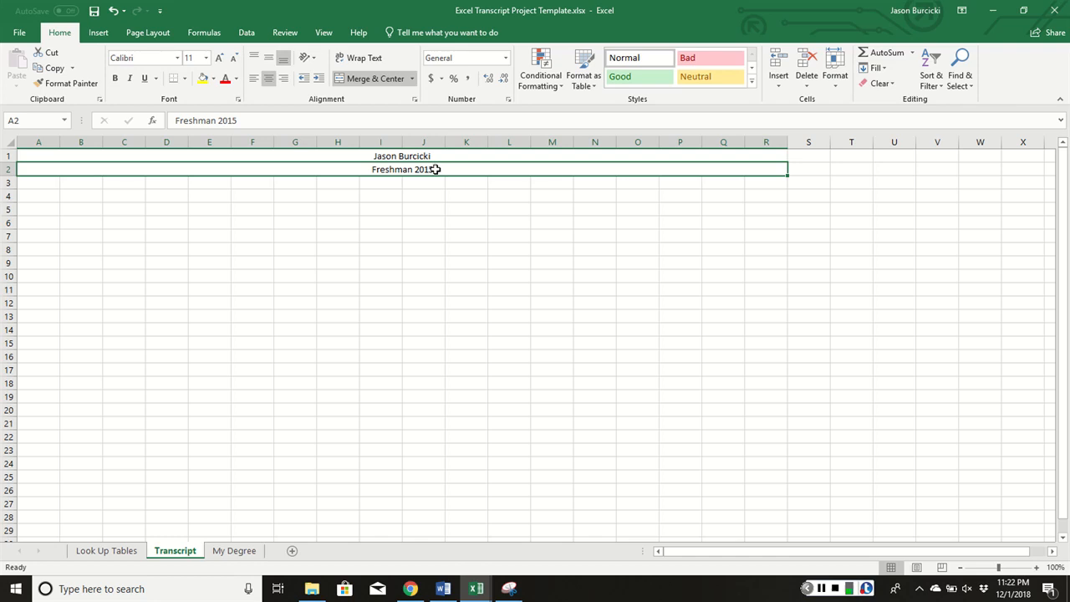
double_click(436, 170)
key("BackSpace")
type("8")
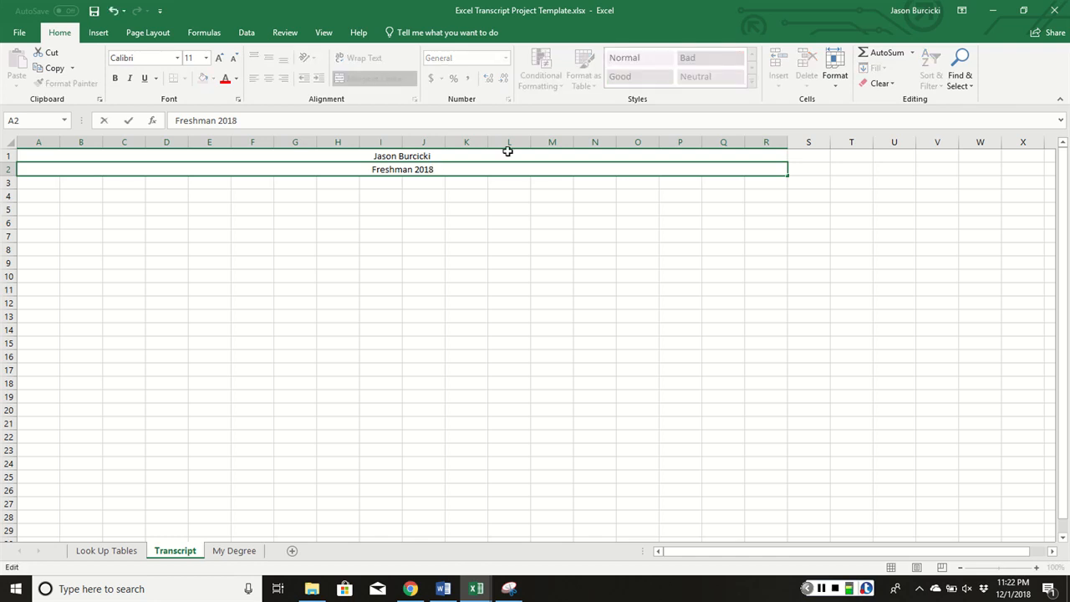
key("Return")
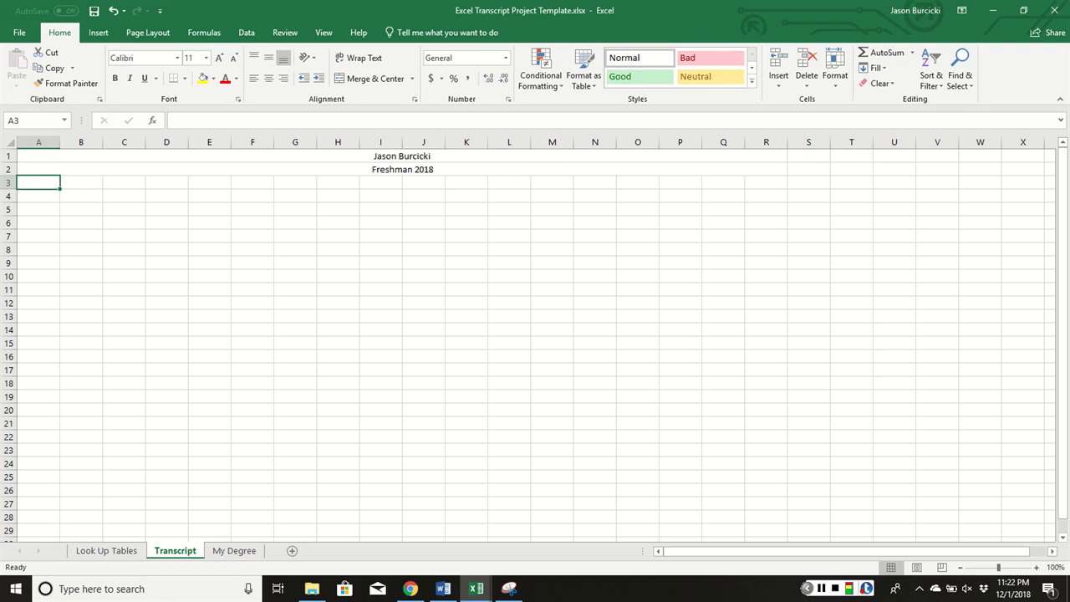
Merge and centre A3:F3, G3:L3 and M3:R3 with the headings Fall, Spring and Summer
left_click_drag(34, 184, 236, 183)
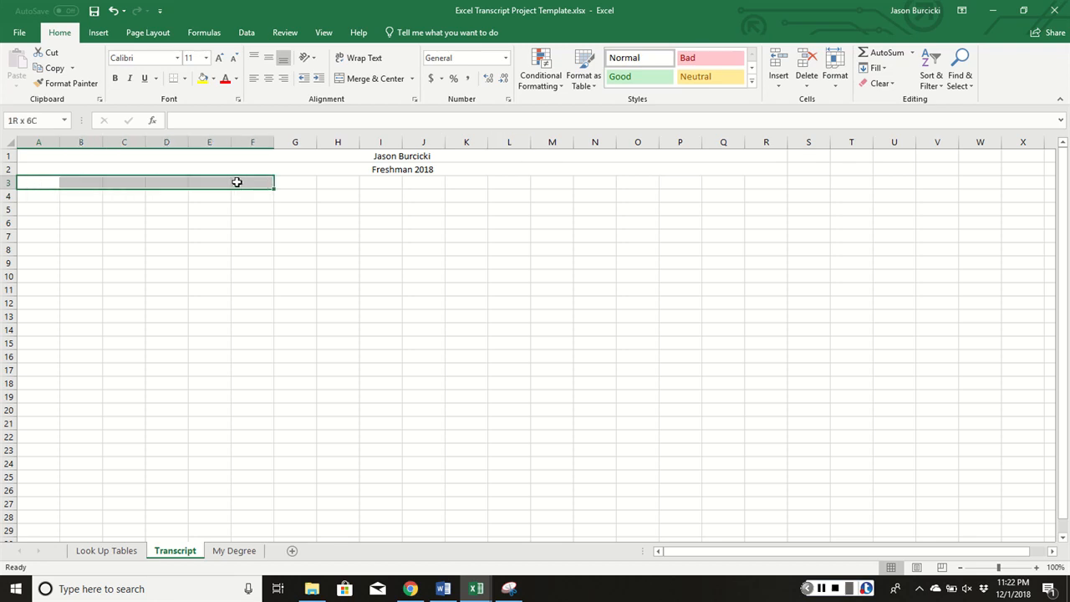
left_click(376, 78)
type("Fal")
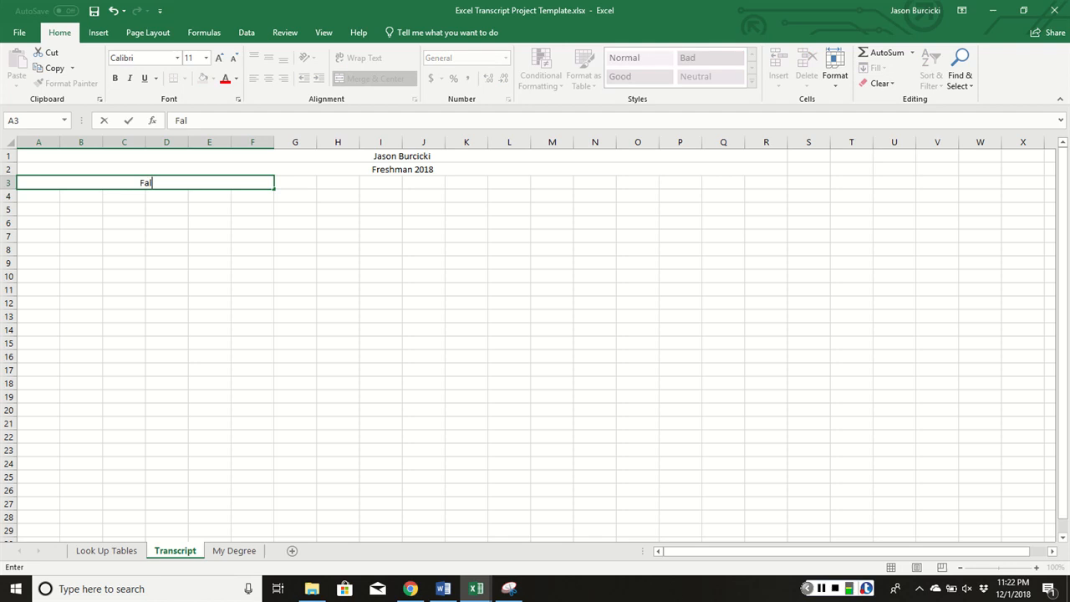
type("l")
left_click_drag(290, 183, 509, 186)
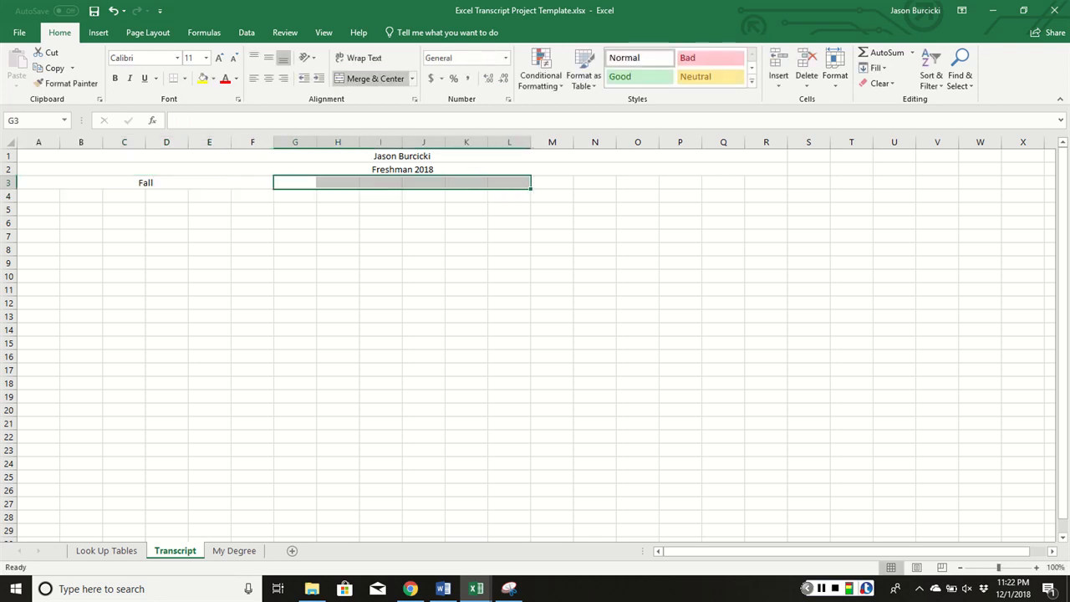
left_click(376, 78)
type("Spring")
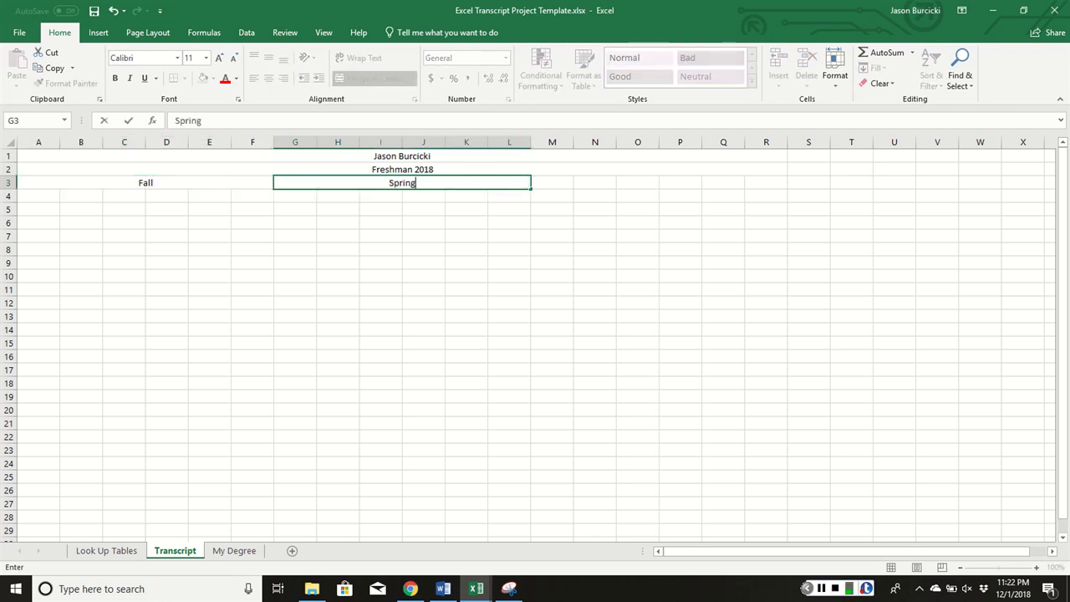
key("Return")
left_click_drag(555, 181, 778, 179)
left_click(375, 79)
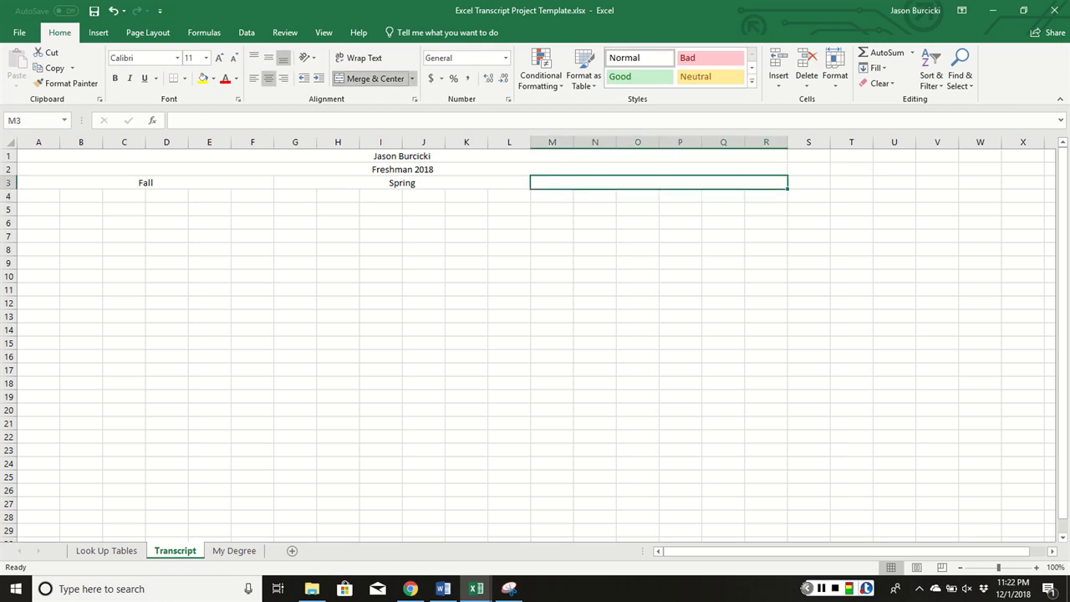
type("Summer")
key("Return")
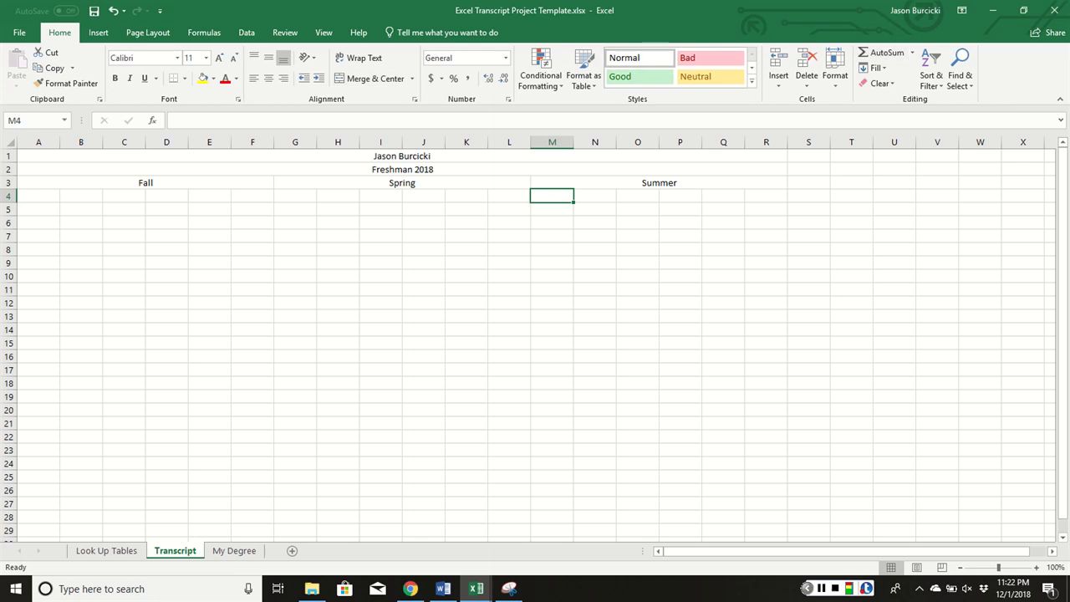
Add Fall headers: Course in merged A4:B4, Credit in C4, Grade in merged D4:E4, Honor in F4
left_click_drag(22, 197, 92, 195)
left_click(375, 78)
type("Course")
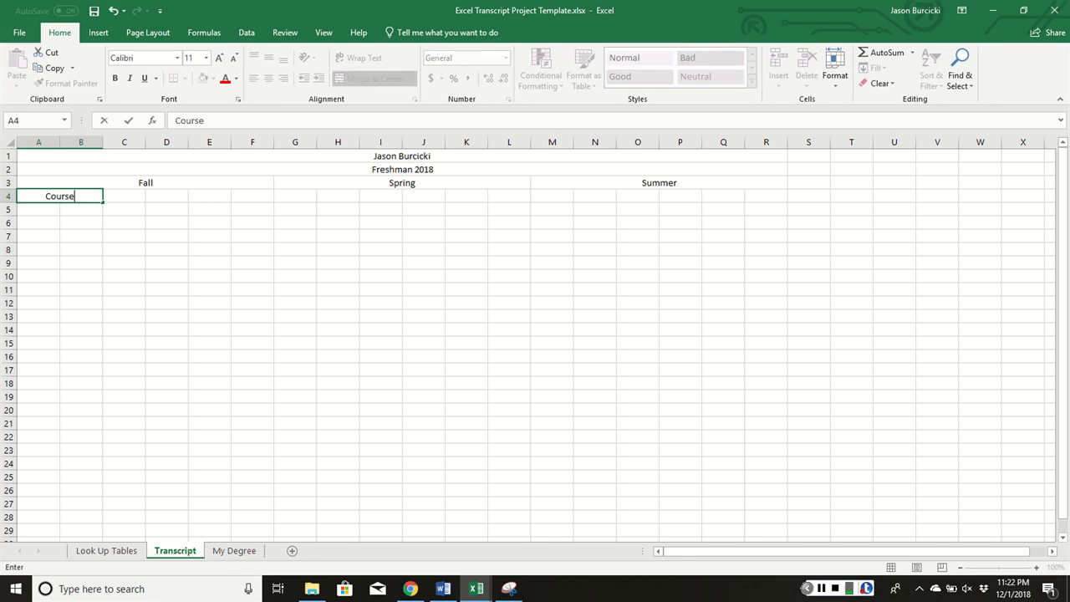
key("Tab")
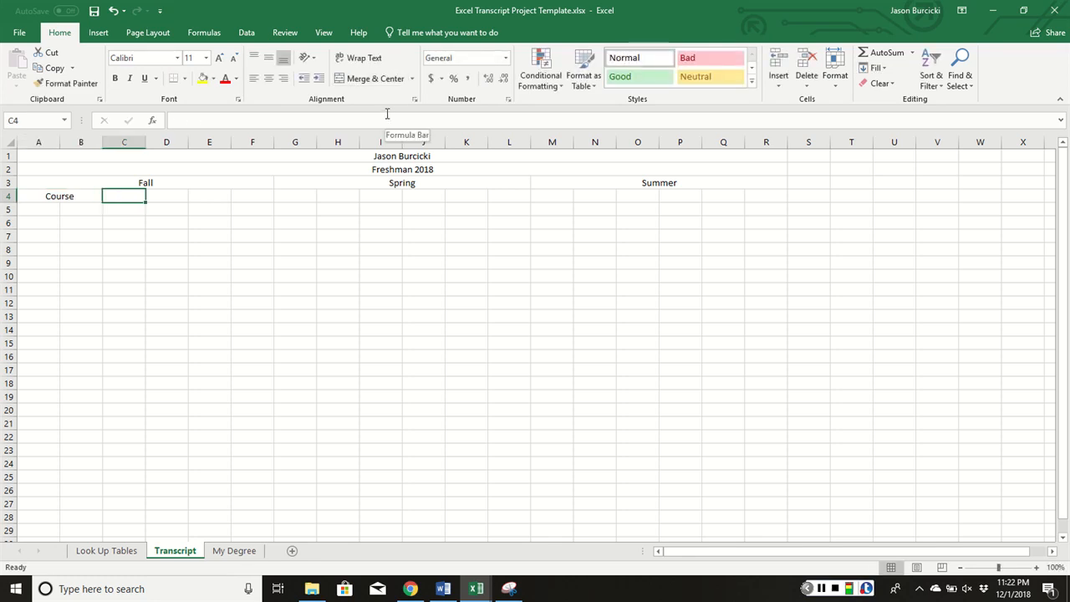
type("Credit")
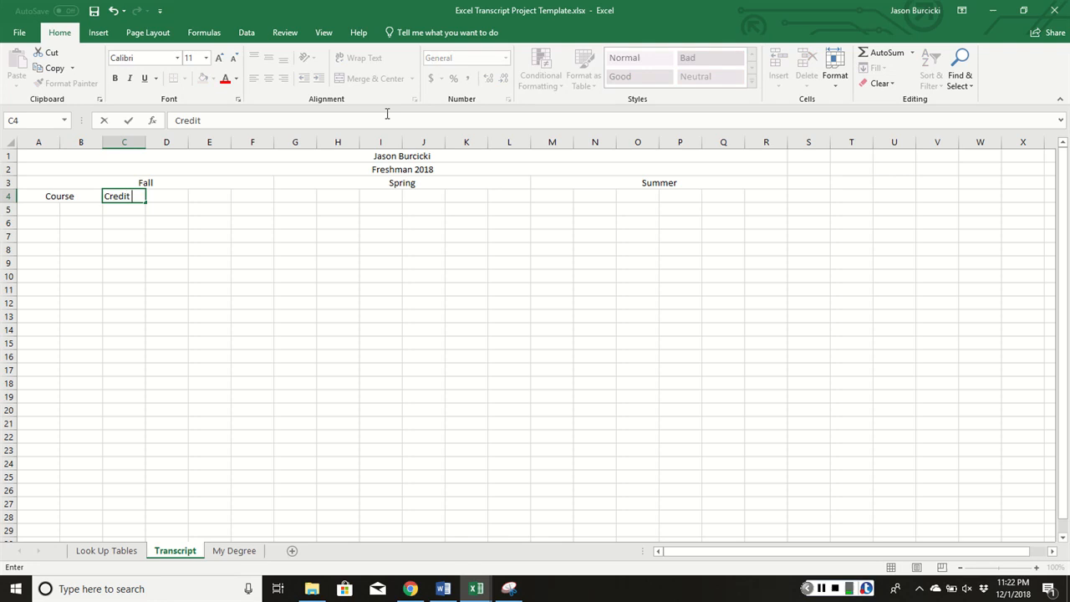
key("Tab")
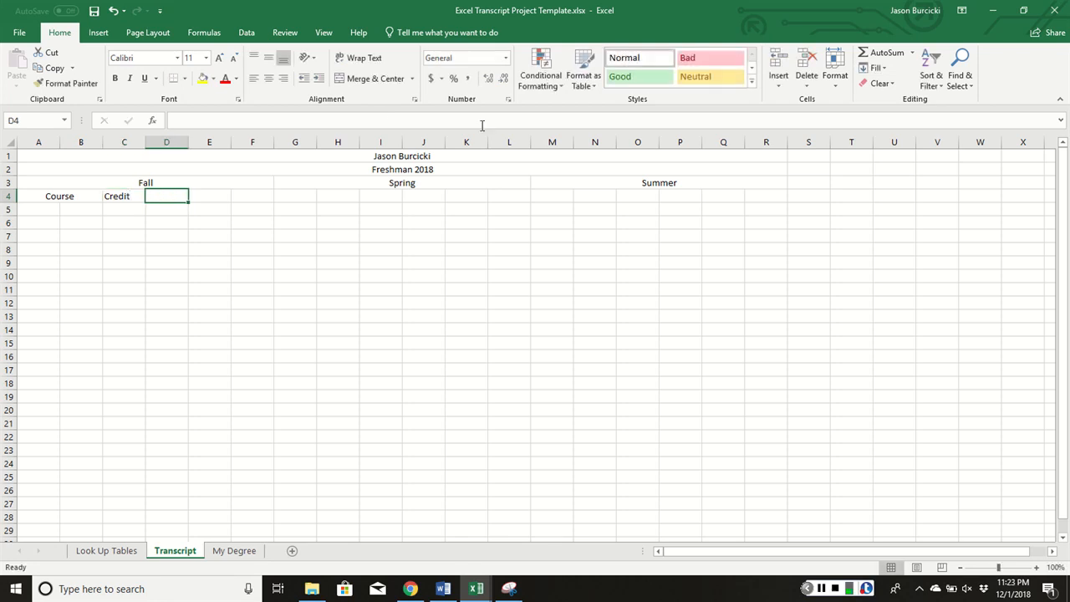
left_click_drag(166, 197, 199, 196)
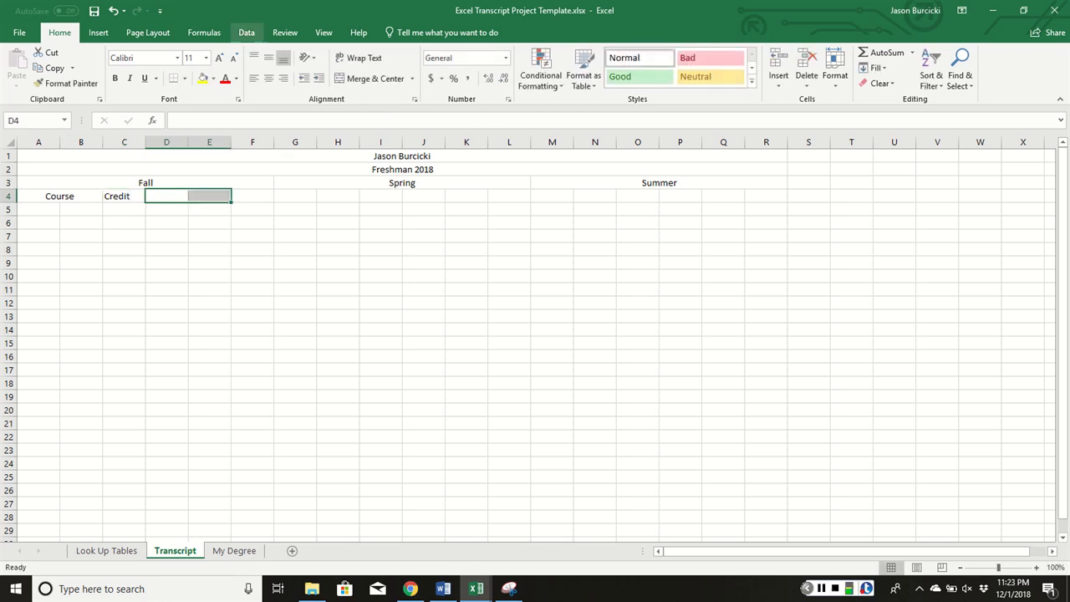
left_click(367, 78)
type("Grade")
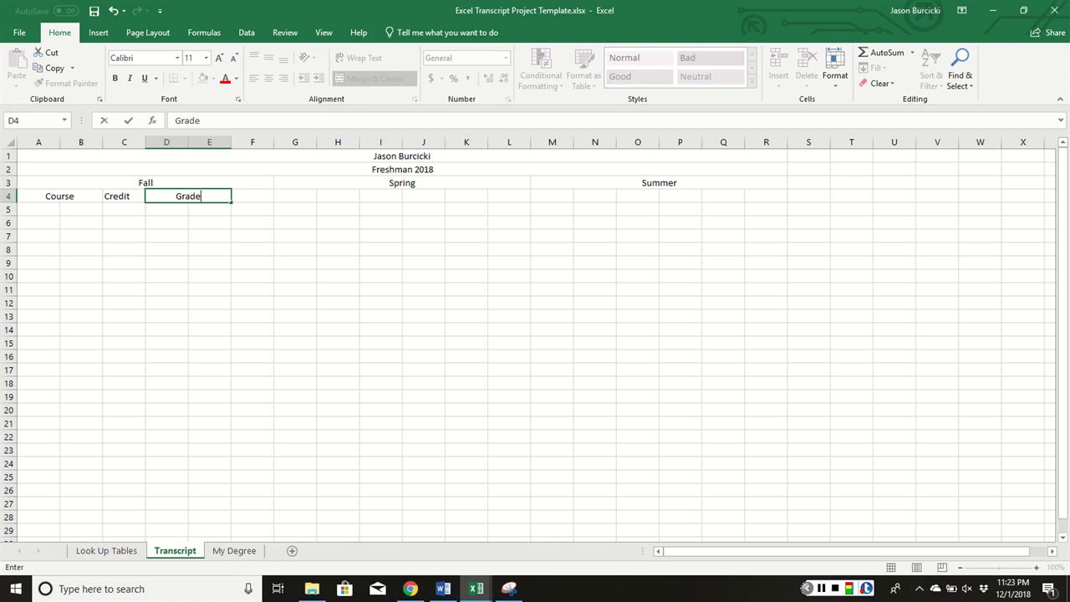
key("Tab")
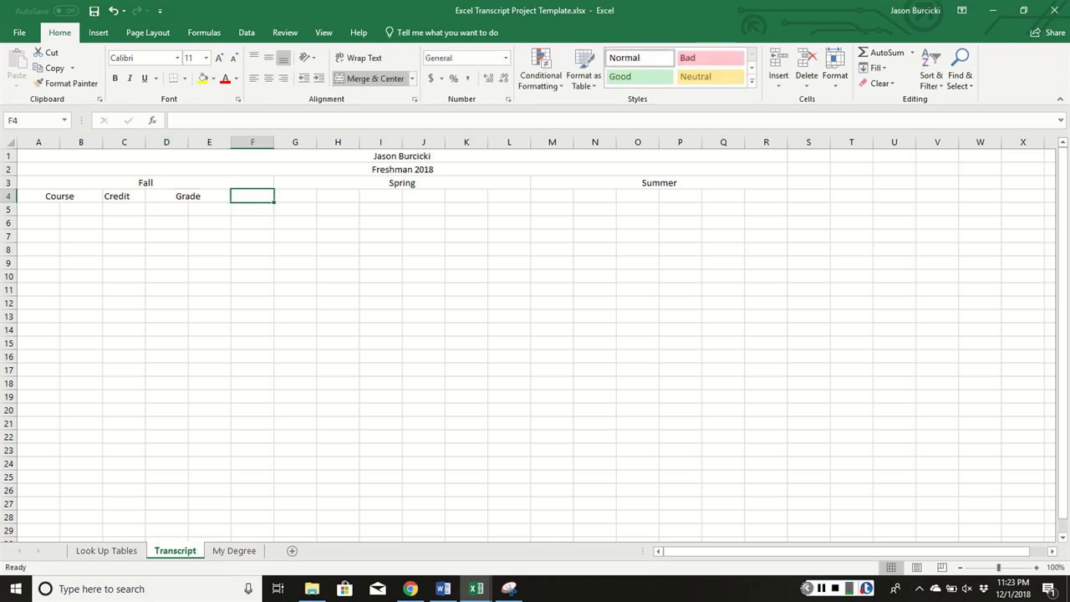
type("Honor")
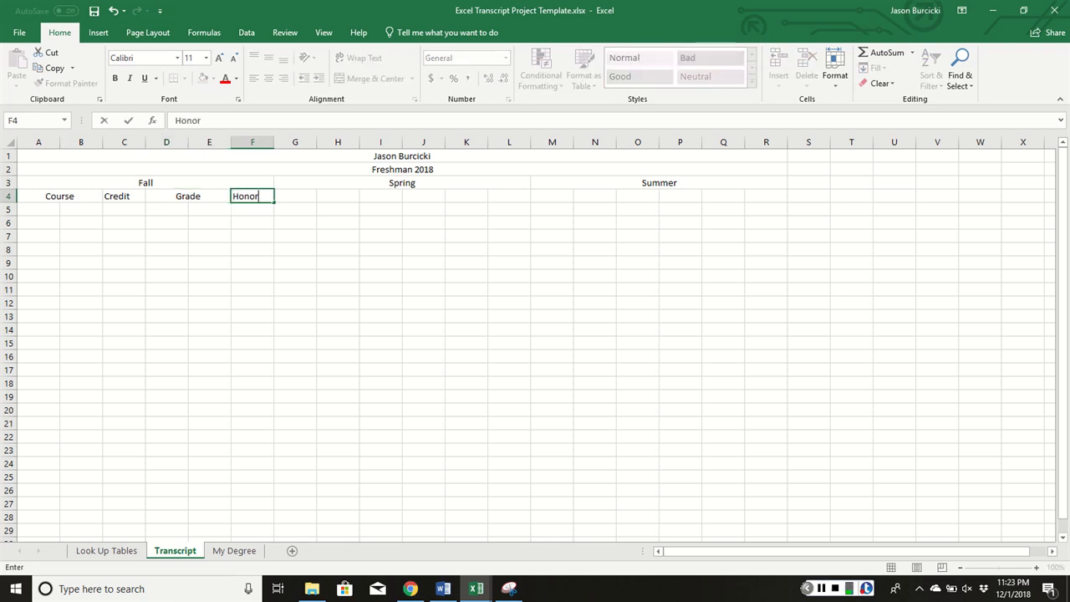
key("Return")
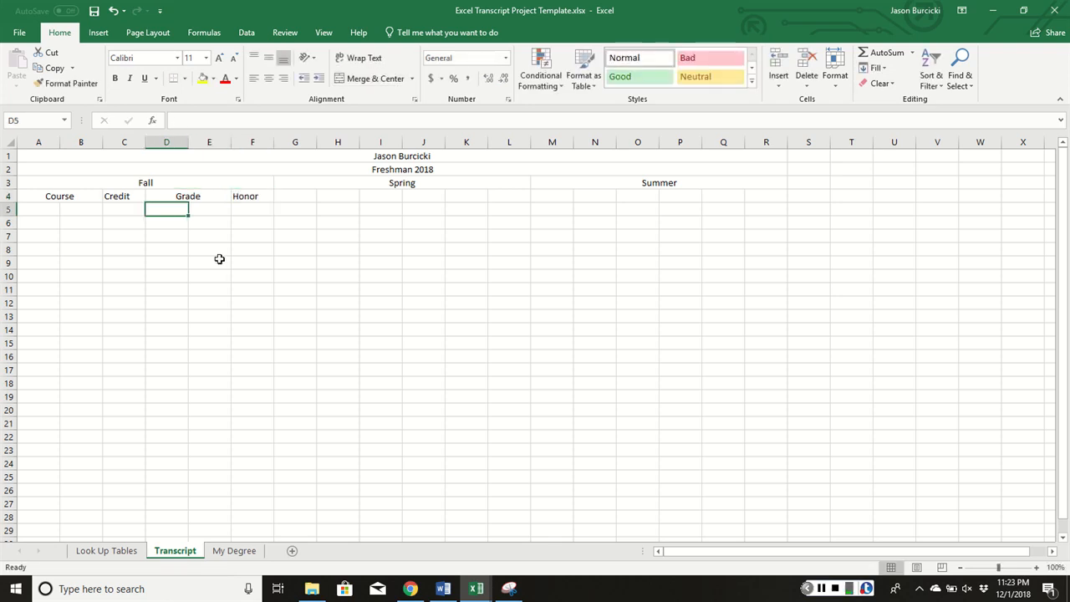
Copy the A4:F4 headers into G4 under Spring and M4 under Summer
left_click(60, 199)
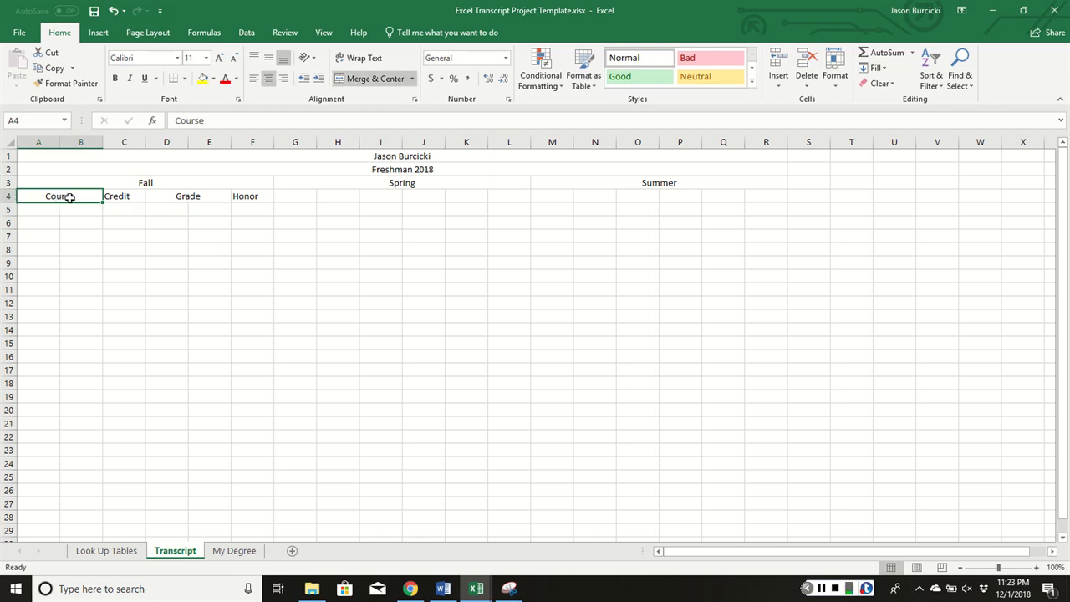
left_click_drag(69, 198, 239, 196)
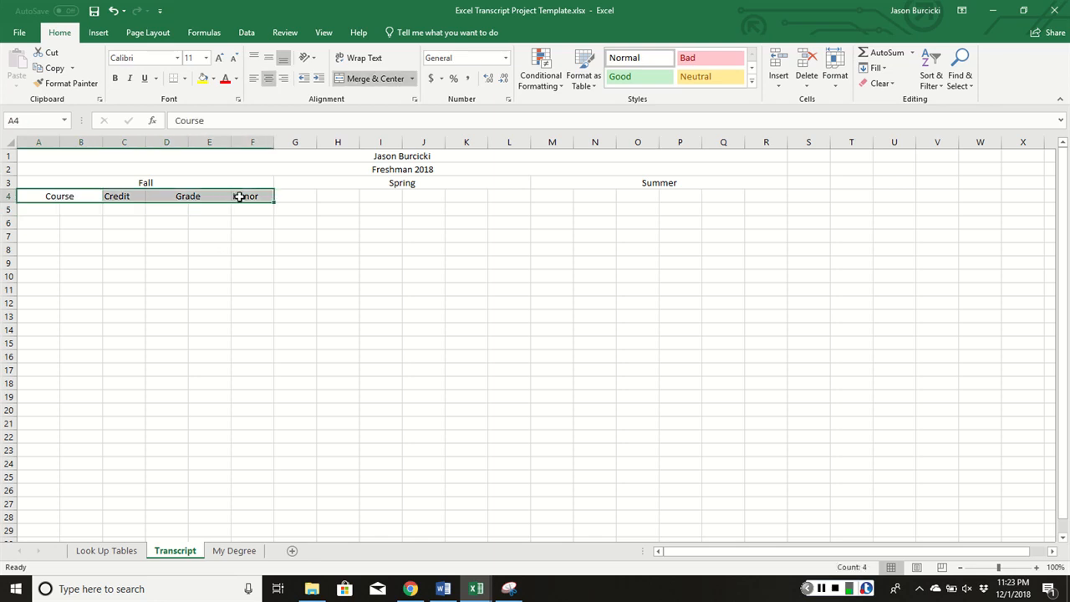
key("ctrl+c")
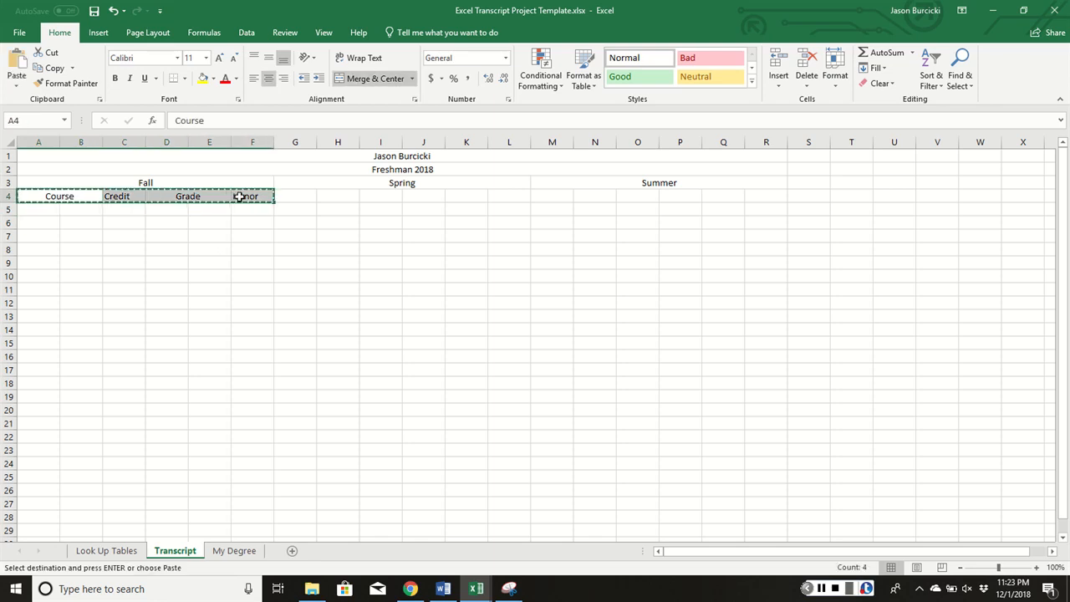
left_click(292, 195)
key("ctrl+v")
left_click(552, 198)
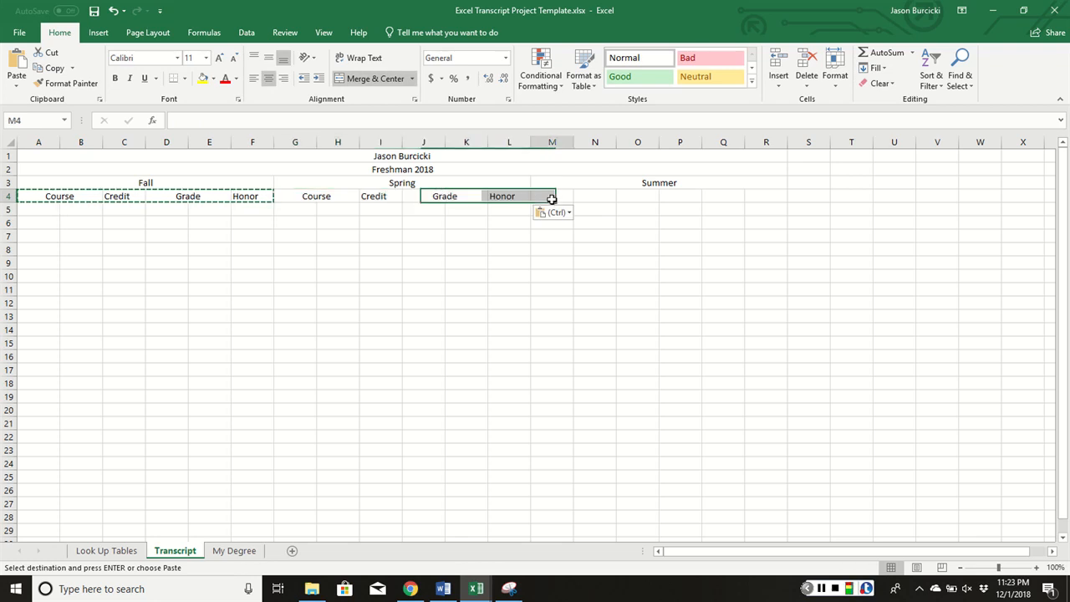
key("ctrl+v")
left_click(638, 262)
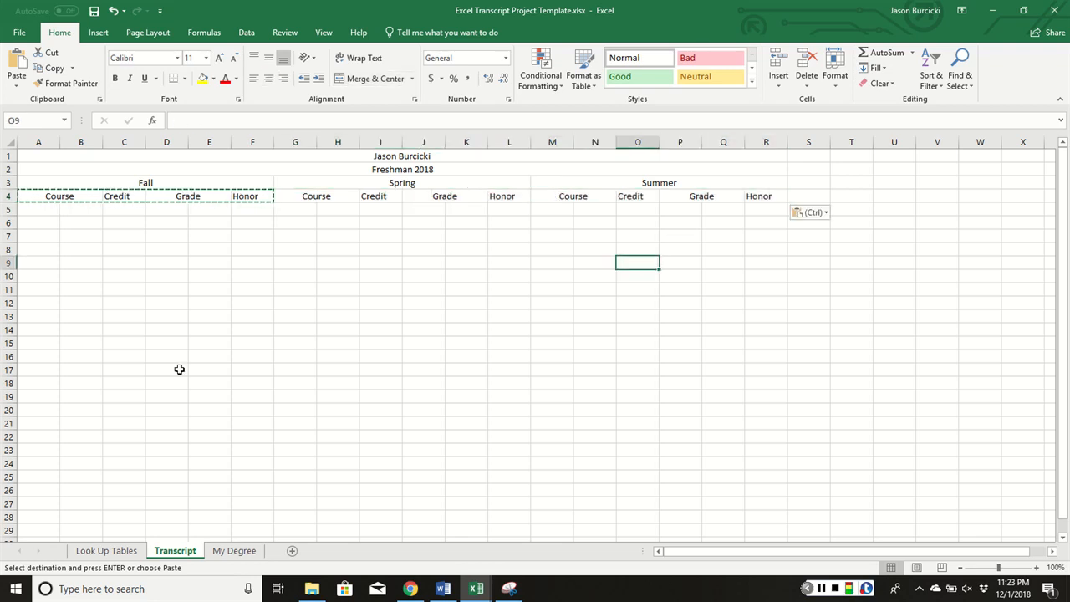
key("Escape")
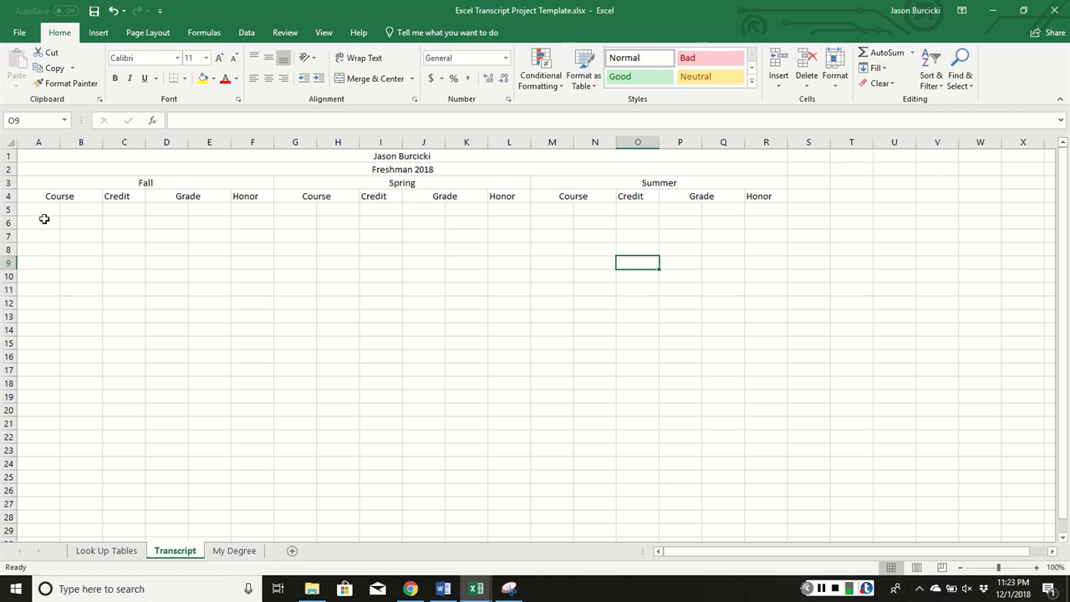
Fill A5:F5 with the subheadings Section, Name, Hours, LTR, # and Points
left_click(44, 207)
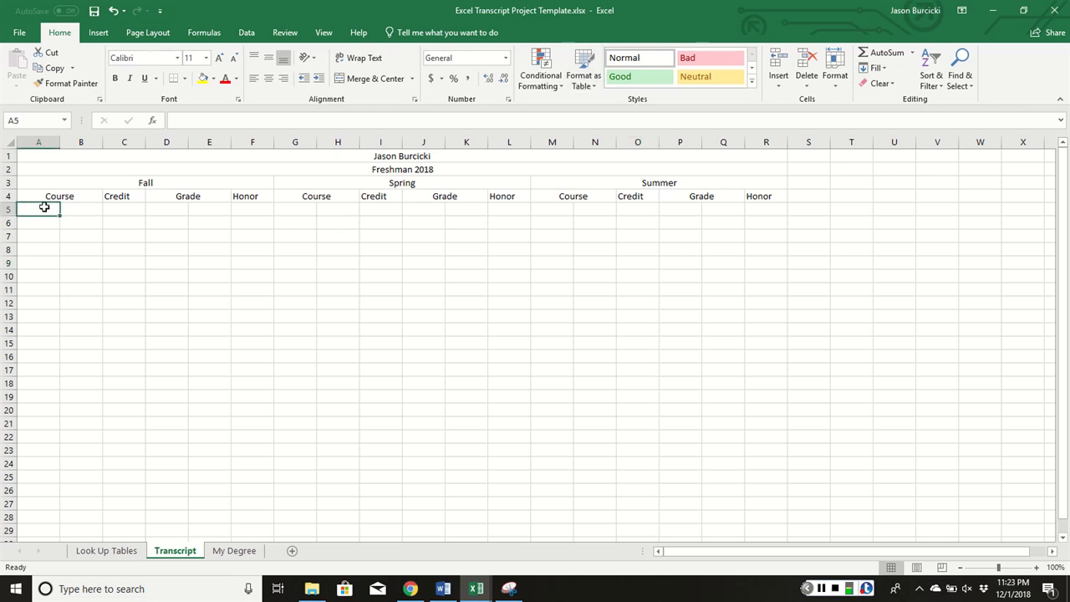
type("Name")
key("Tab")
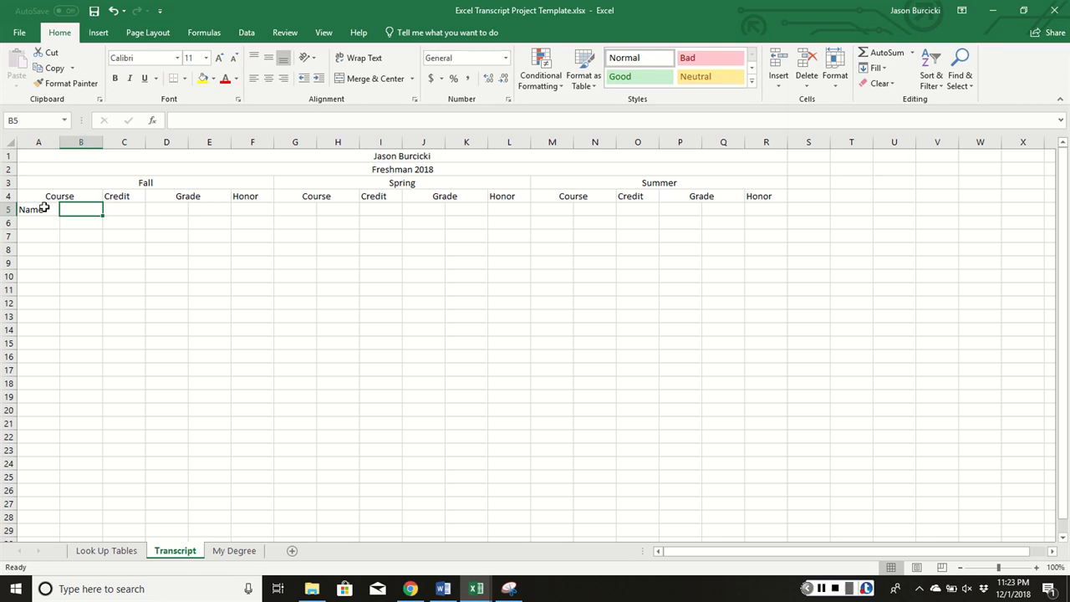
key("BackSpace")
left_click(44, 209)
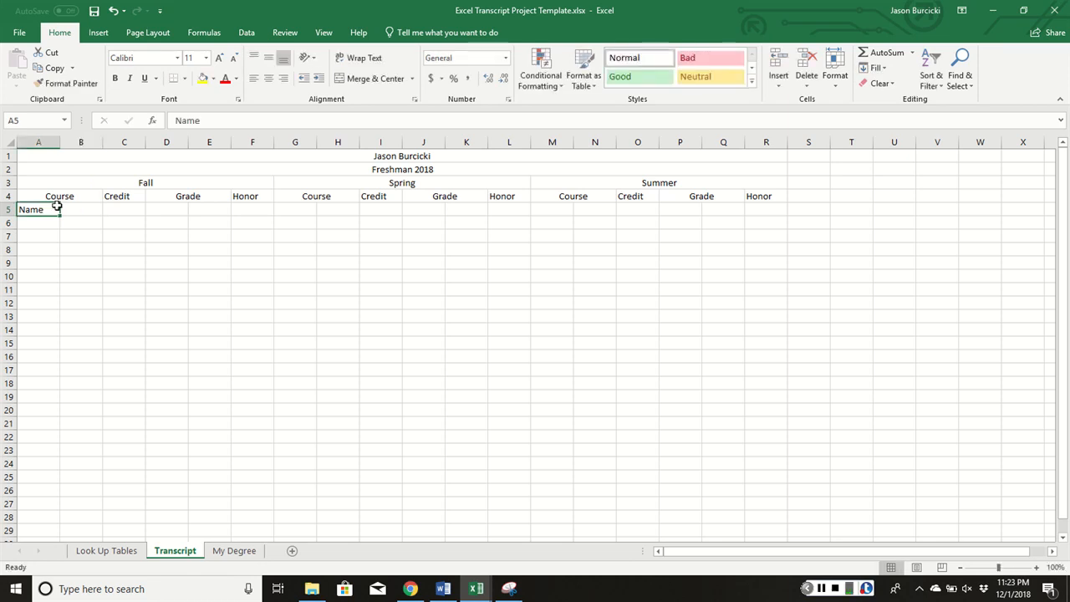
left_click(87, 210)
type("Sef")
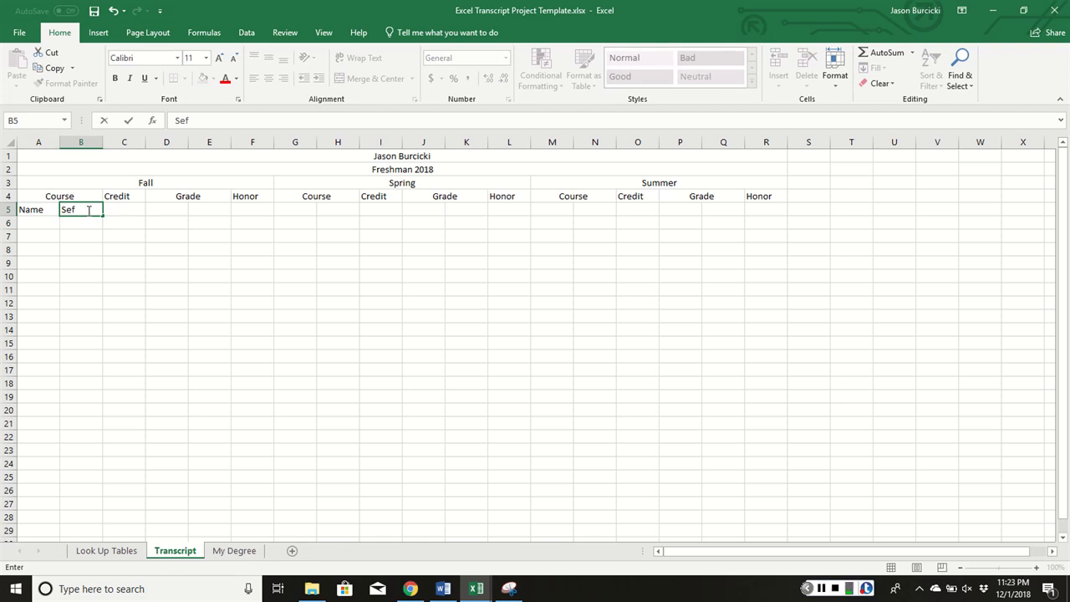
left_click(41, 210)
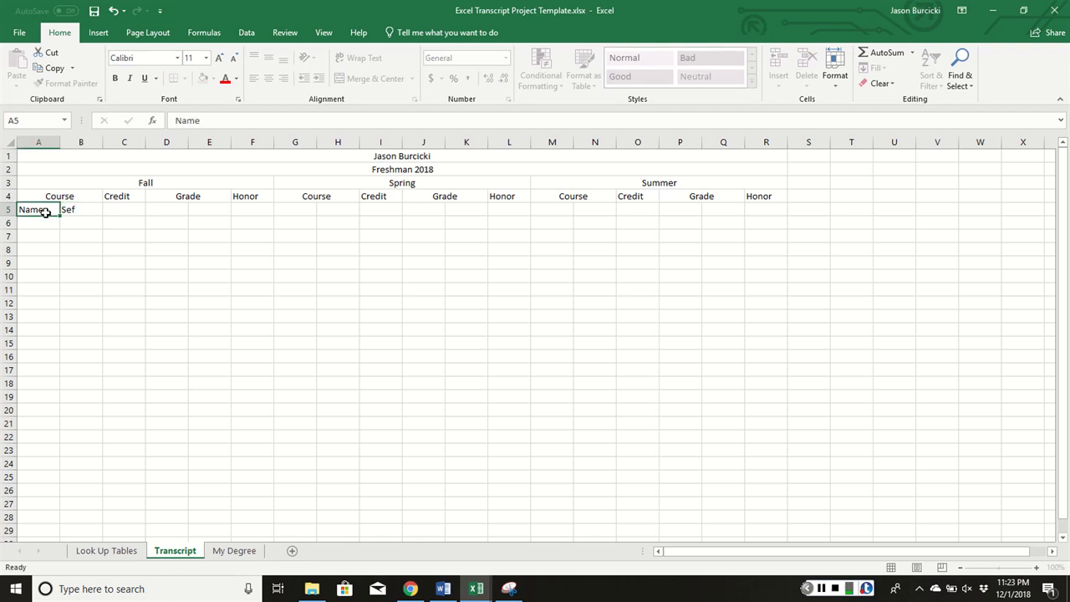
type("Section")
key("Tab")
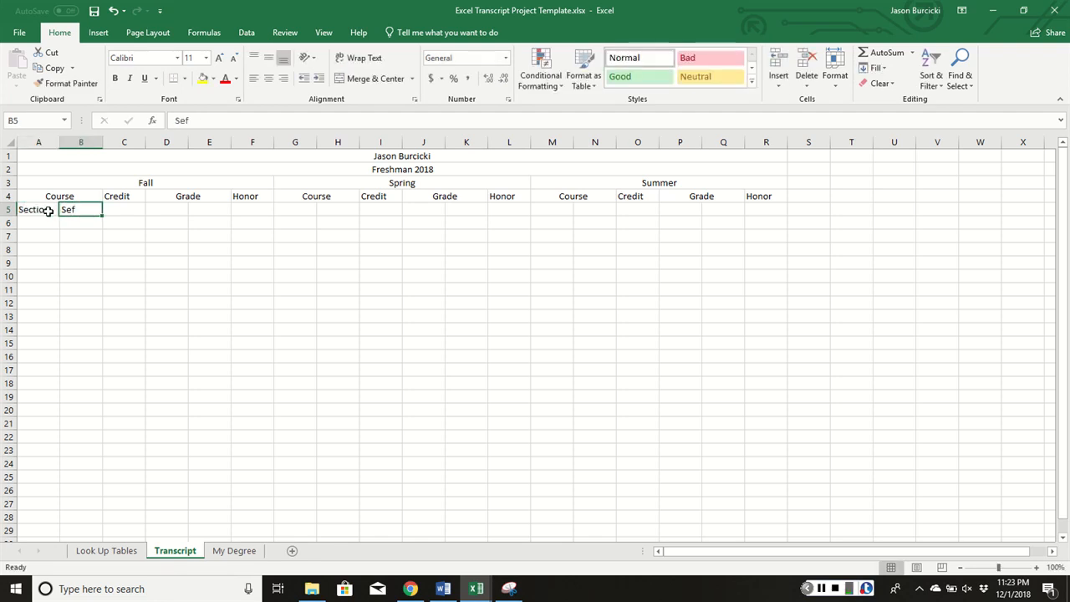
type("Name")
key("Tab")
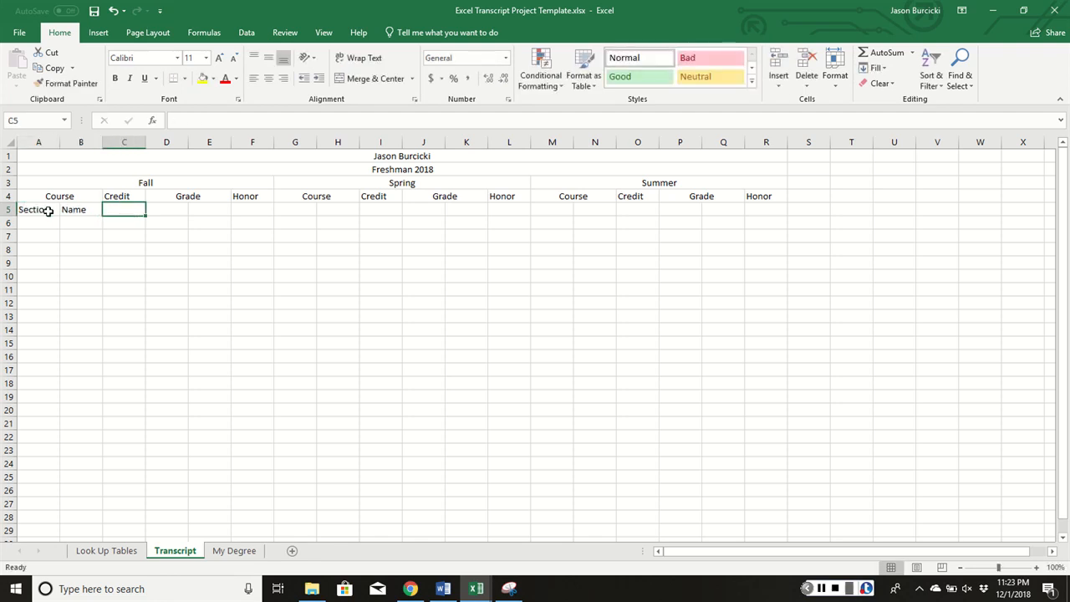
type("Hours")
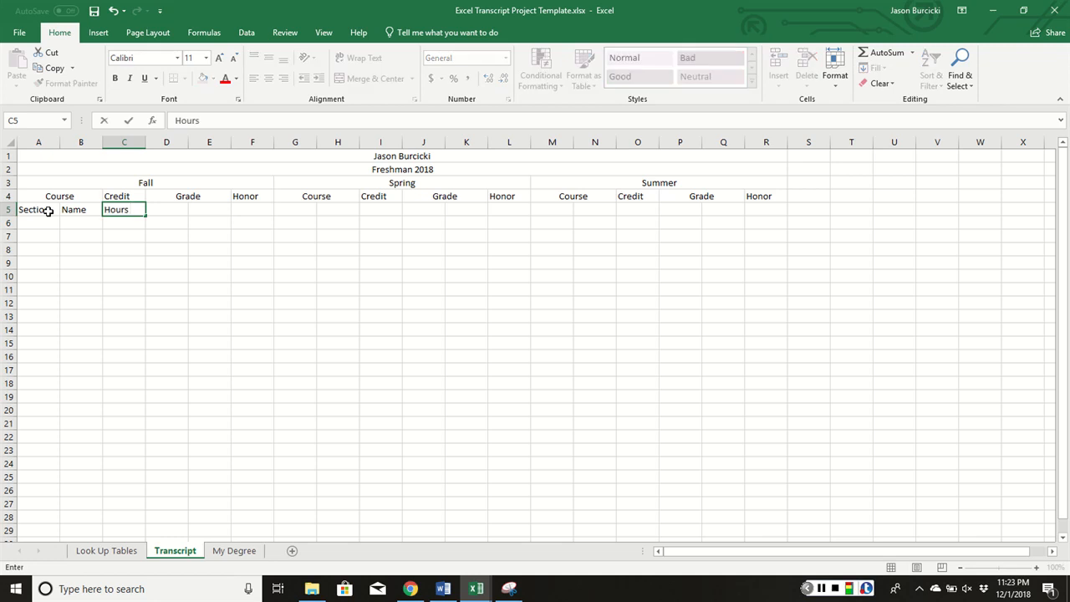
key("Tab")
type("LTR")
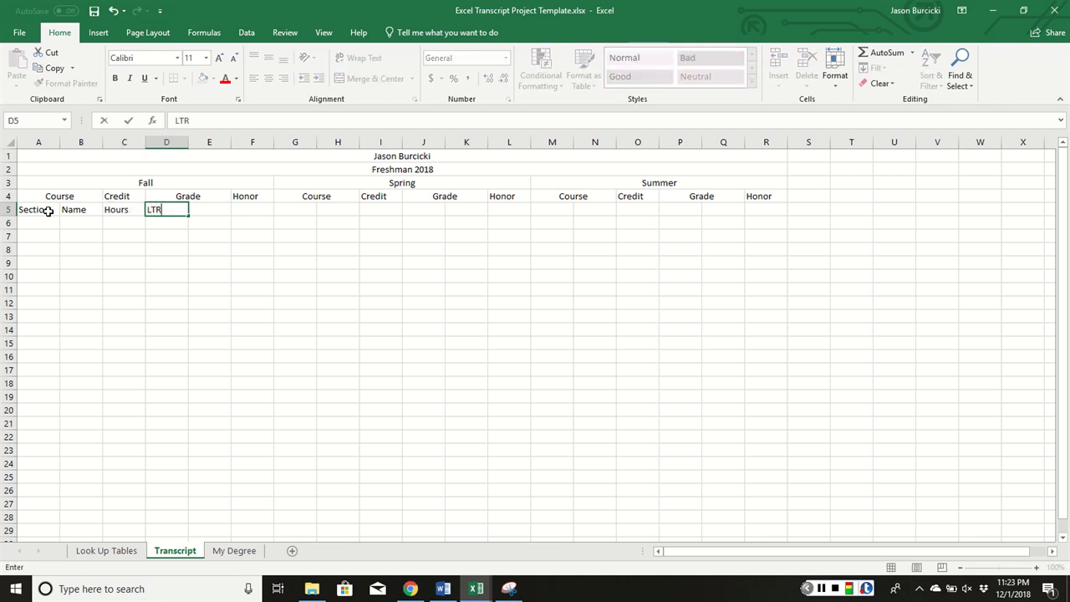
key("Tab")
type("#")
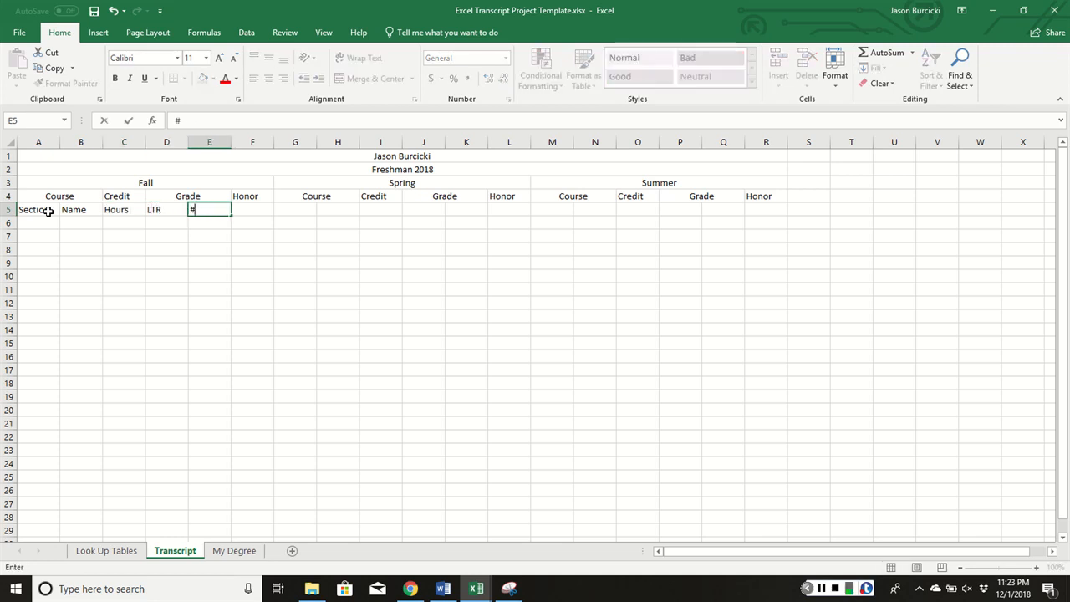
key("Tab")
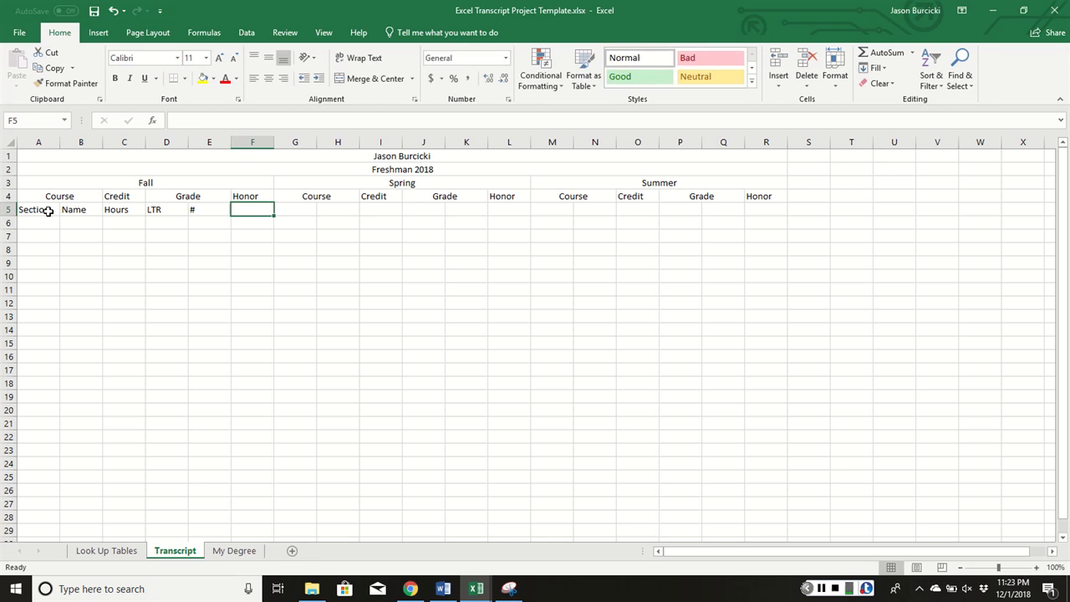
type("Point")
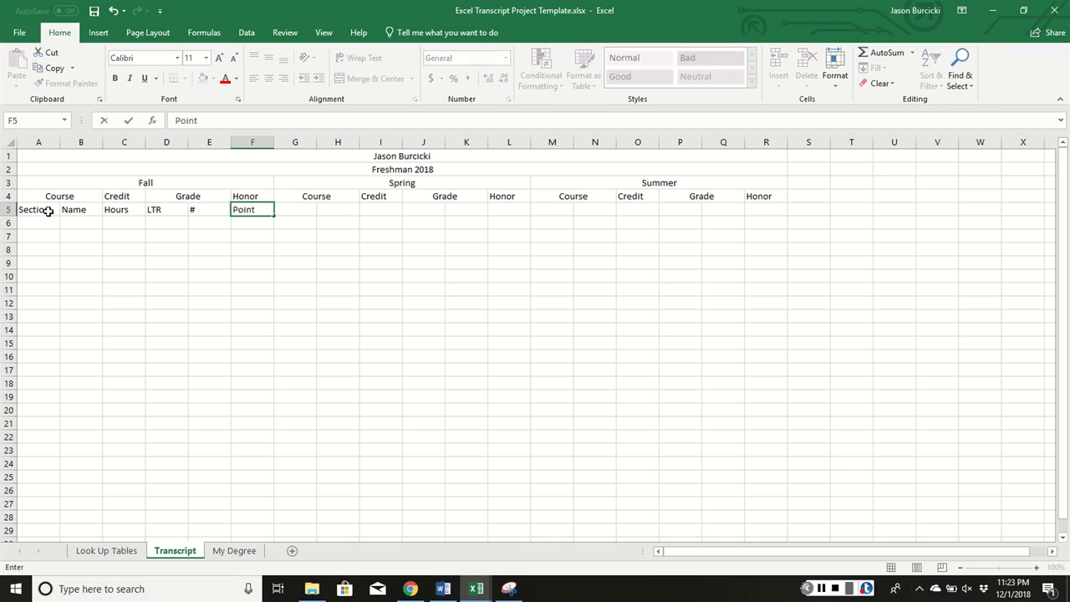
type("s")
key("Return")
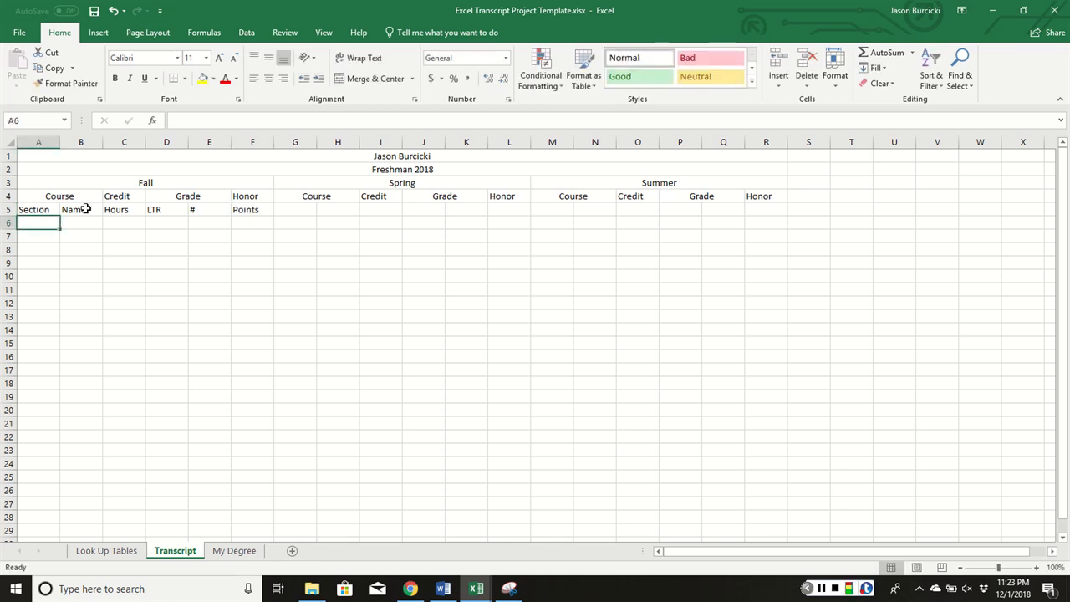
Copy the A5:F5 subheadings into G5 under Spring and M5 under Summer
left_click_drag(42, 209, 255, 208)
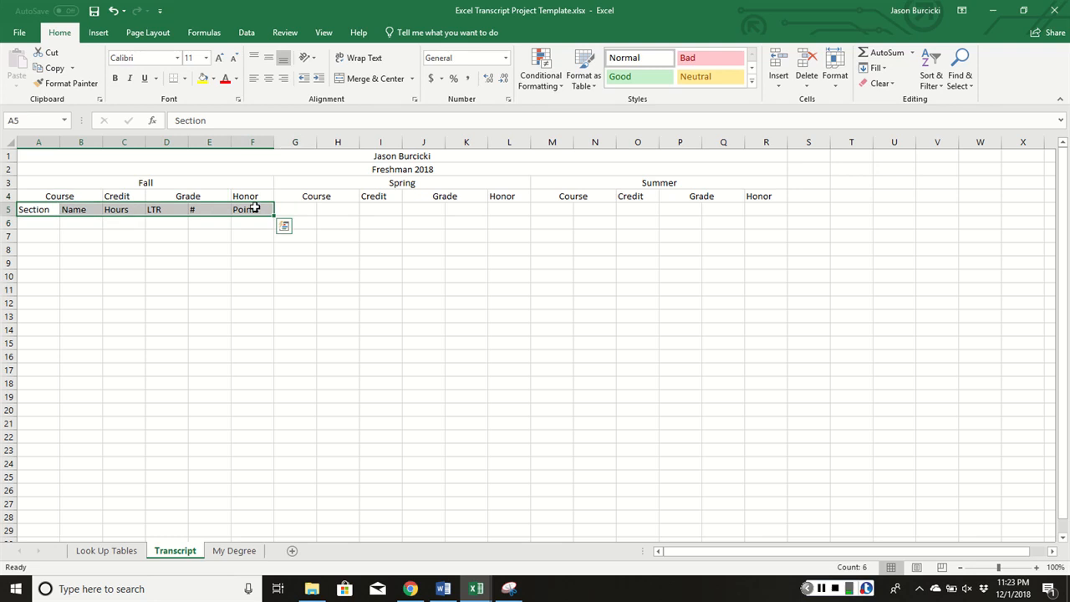
key("ctrl+c")
left_click(298, 209)
key("ctrl+v")
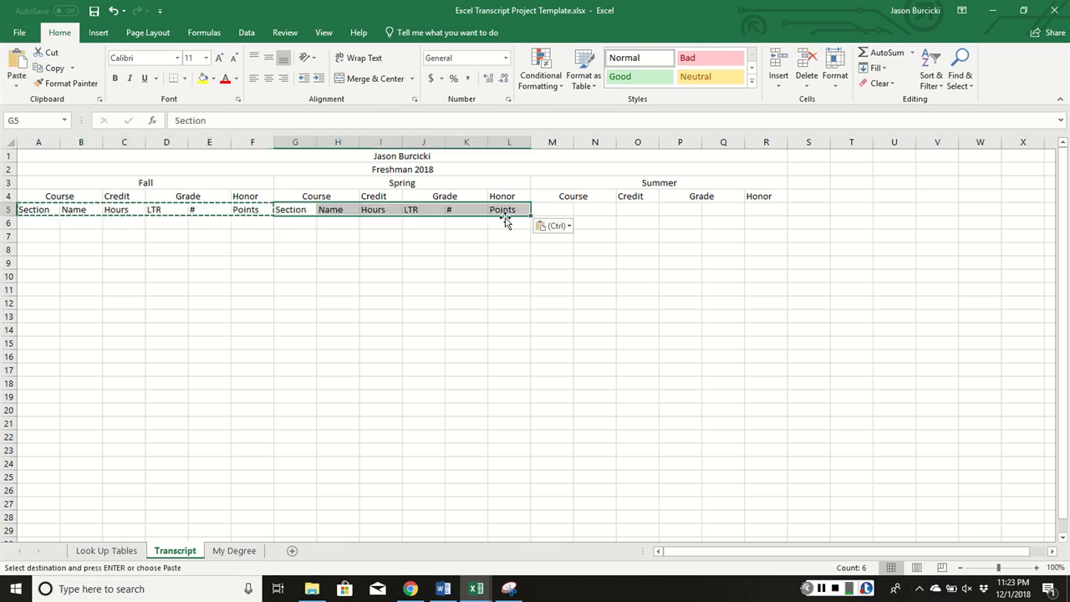
left_click(567, 210)
key("ctrl+v")
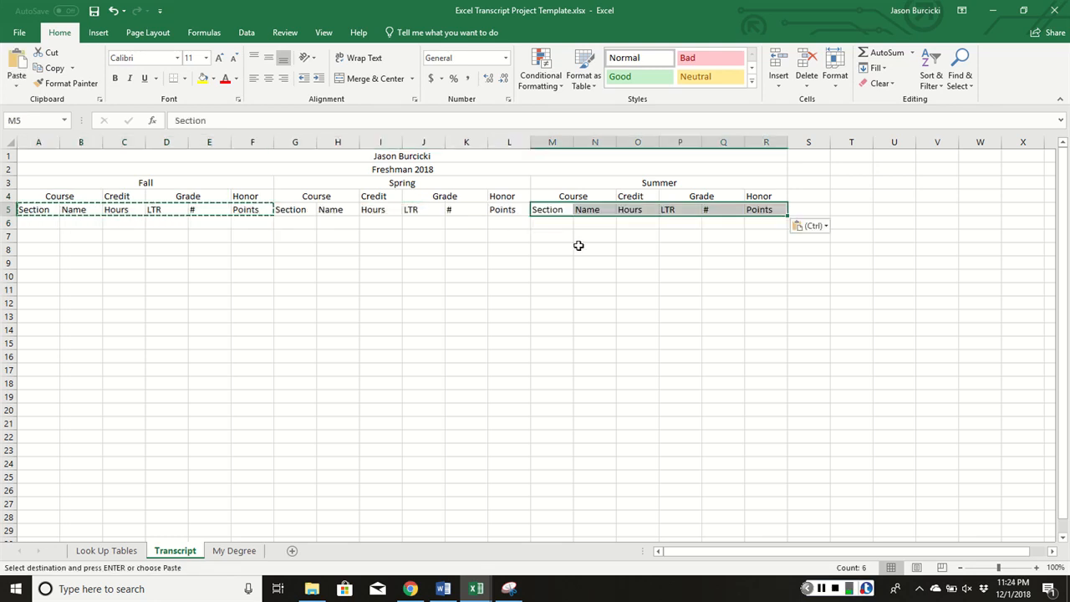
left_click(297, 248)
key("Escape")
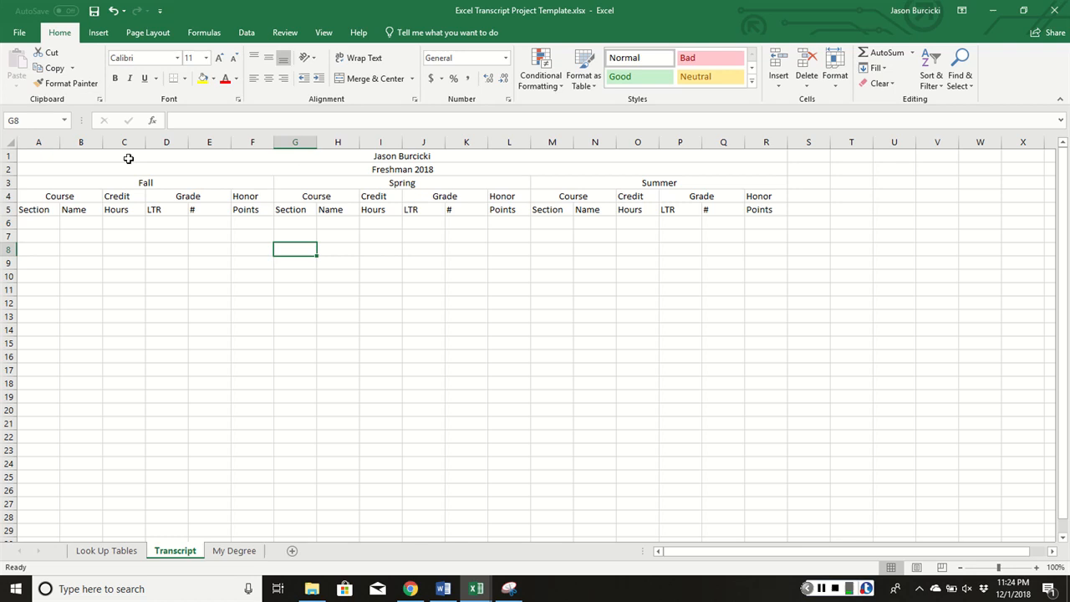
Fill A6:D10 with the five Fall courses (GEOG, HIST., ANTH., ENGL, CS), their credit hours and letter grades
left_click(40, 221)
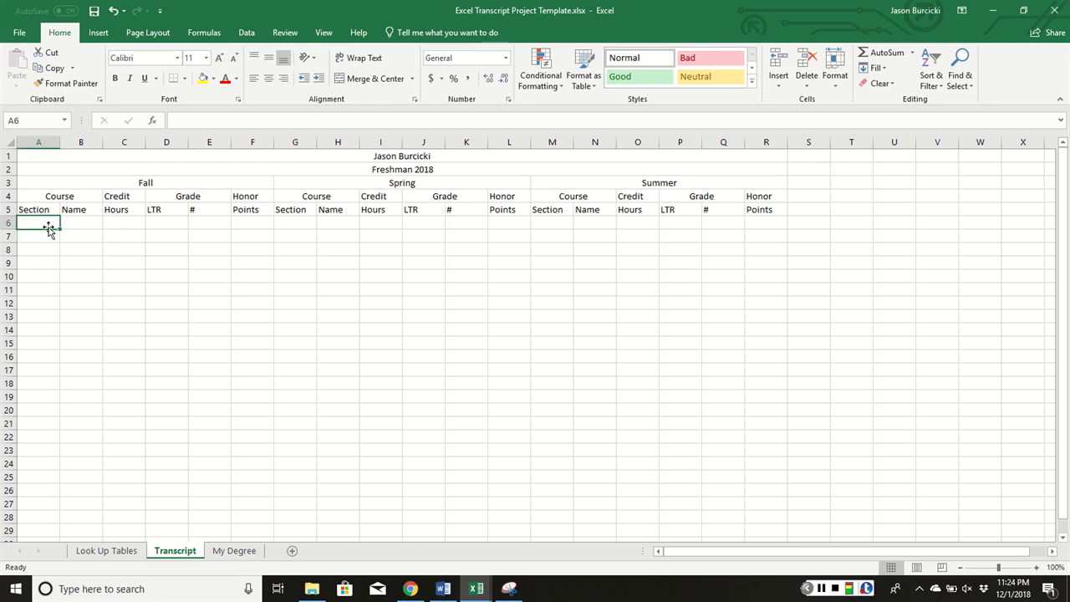
left_click_drag(43, 222, 86, 252)
left_click(88, 220)
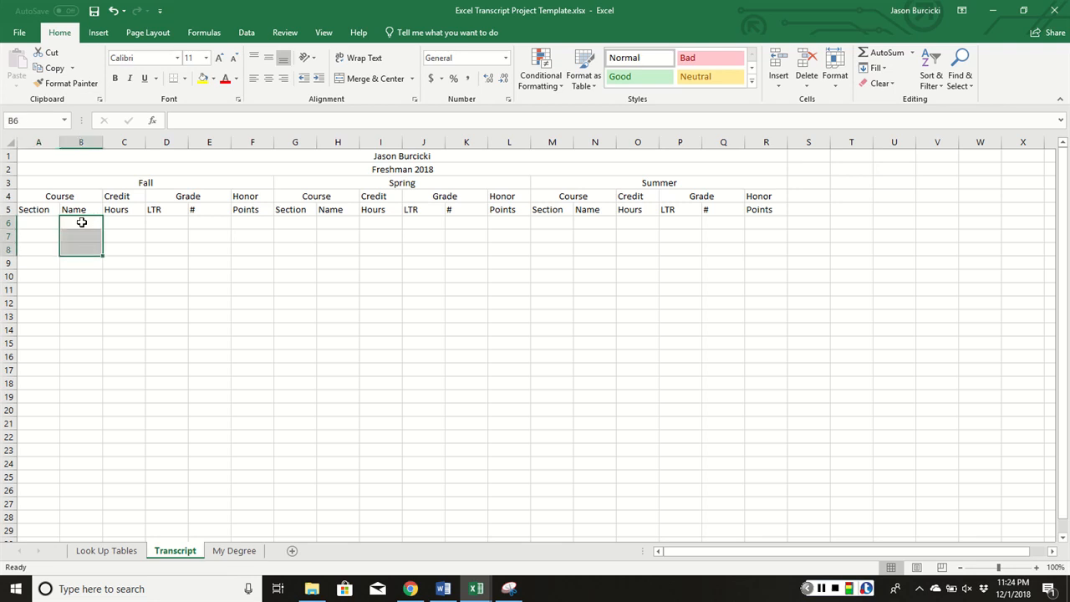
left_click(82, 222)
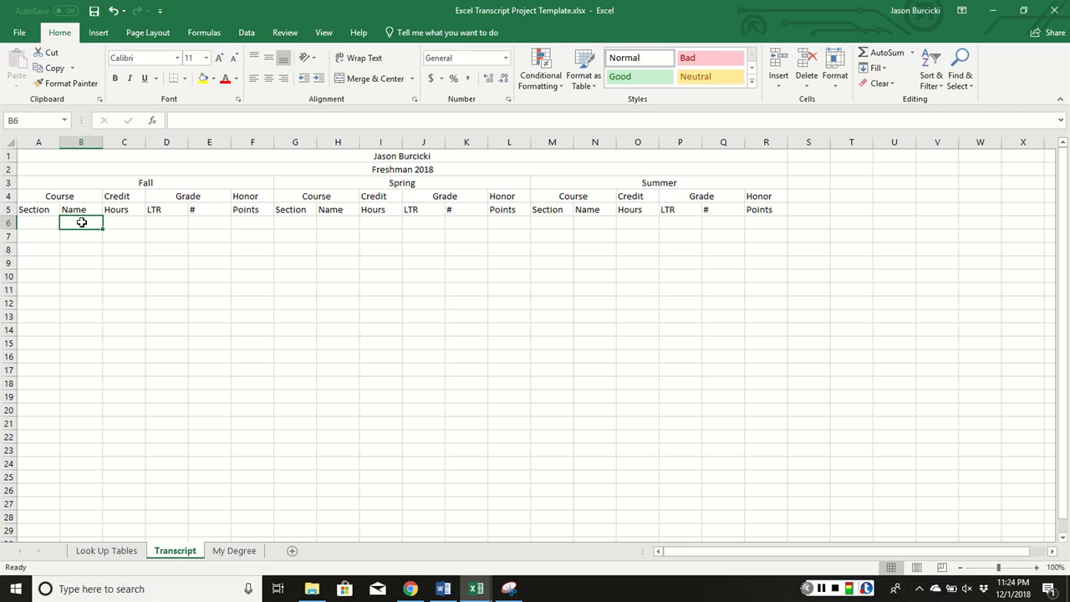
left_click(127, 224)
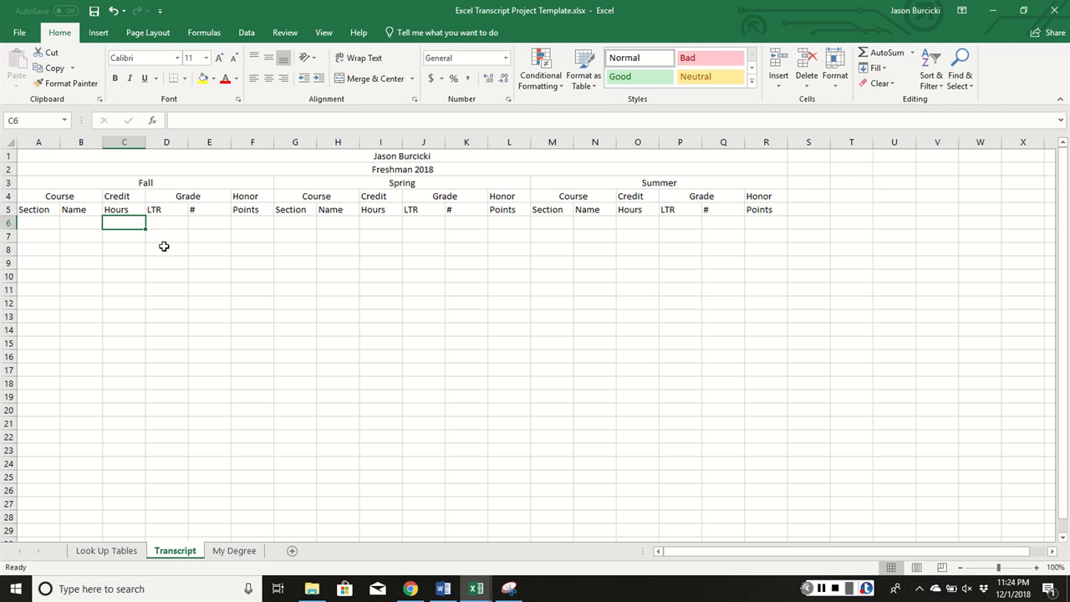
left_click(166, 224)
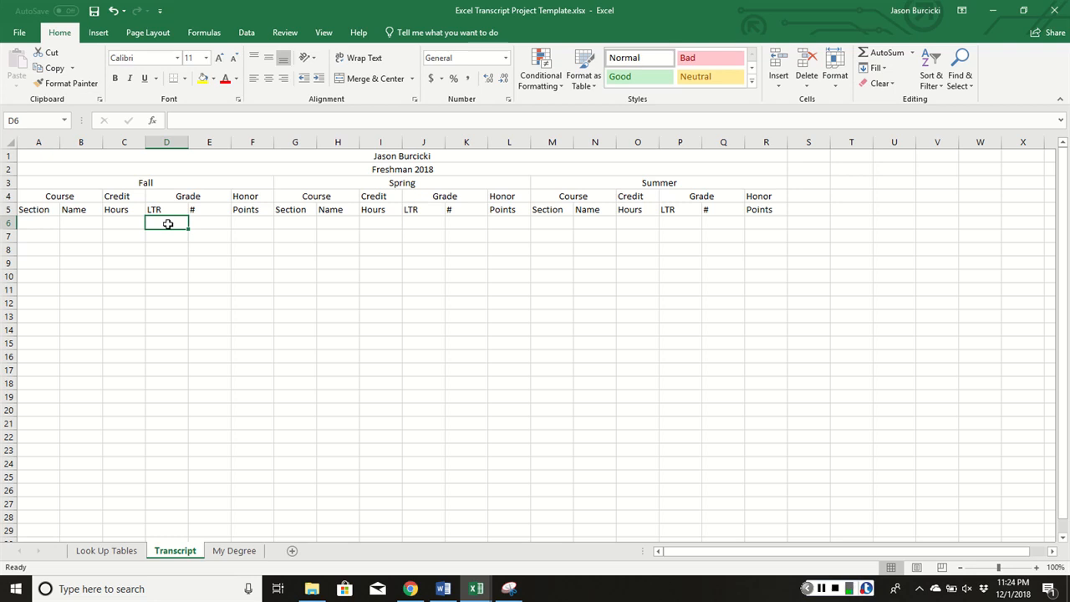
left_click(822, 589)
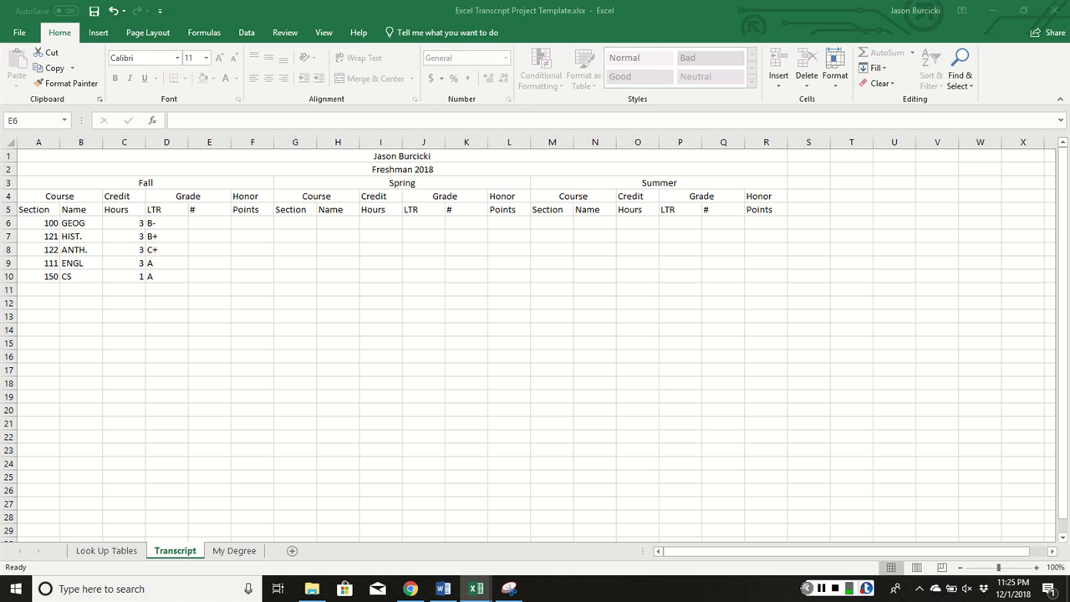
left_click(202, 222)
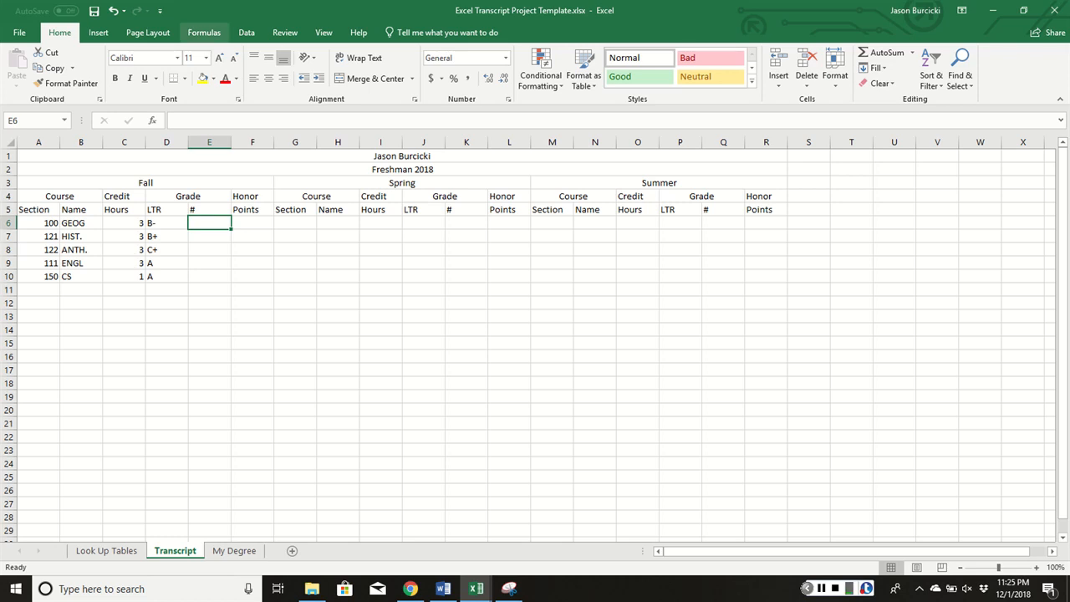
Put =VLOOKUP(D6,Letter_to_Number,2,FALSE) in E6 so the B- grade shows 2.7
left_click(204, 32)
left_click(19, 68)
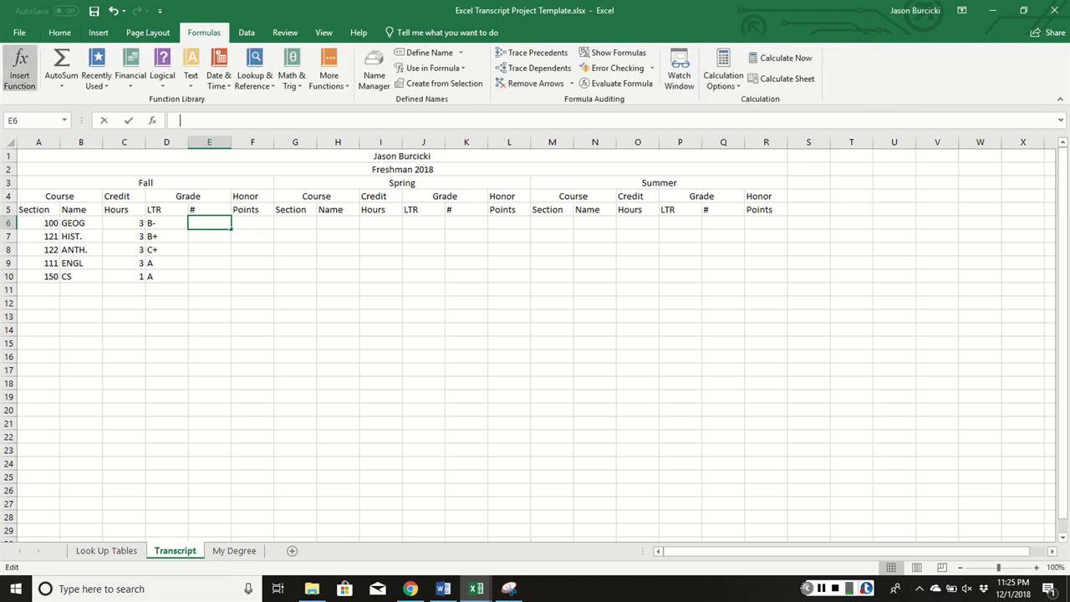
left_click(756, 238)
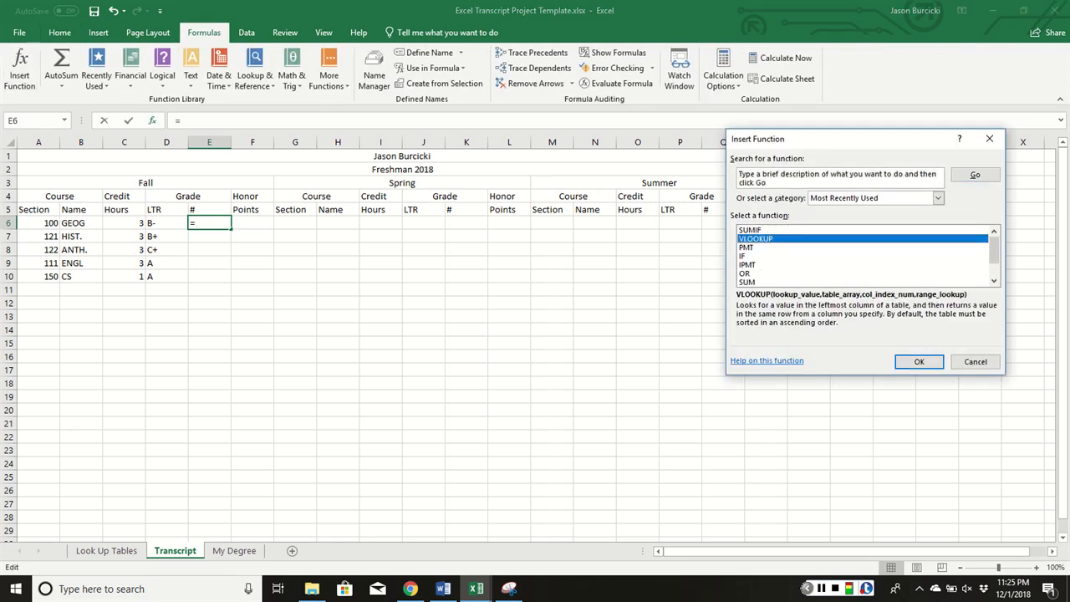
left_click(919, 361)
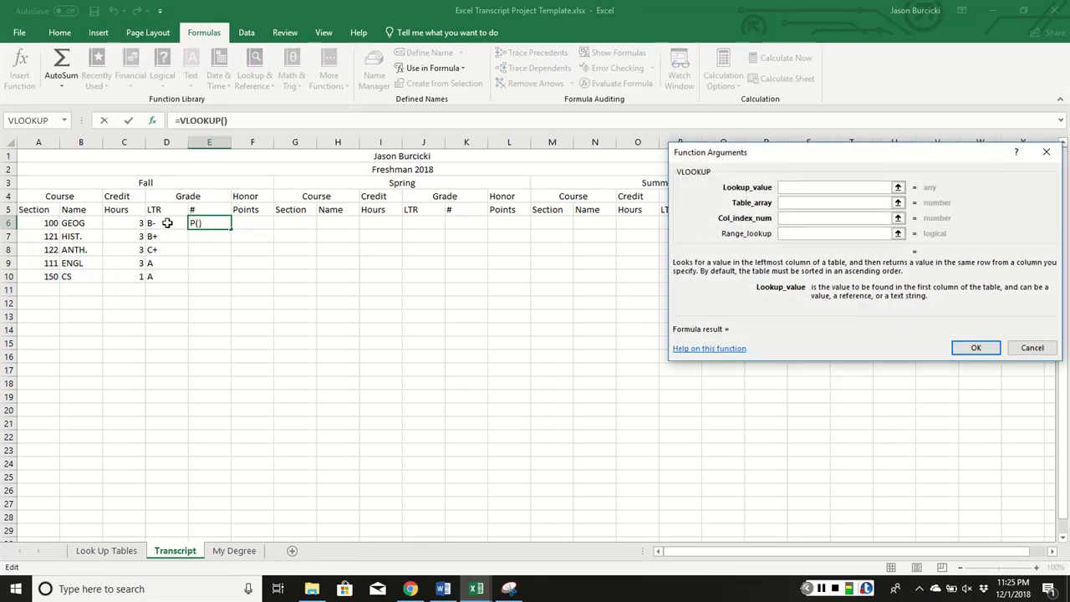
left_click(161, 225)
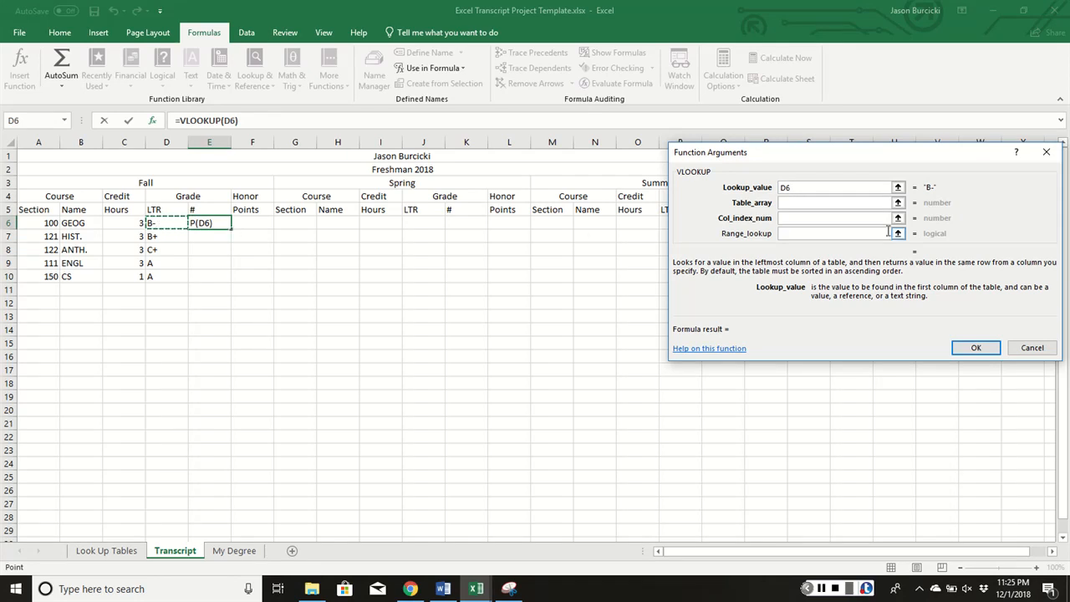
left_click(833, 204)
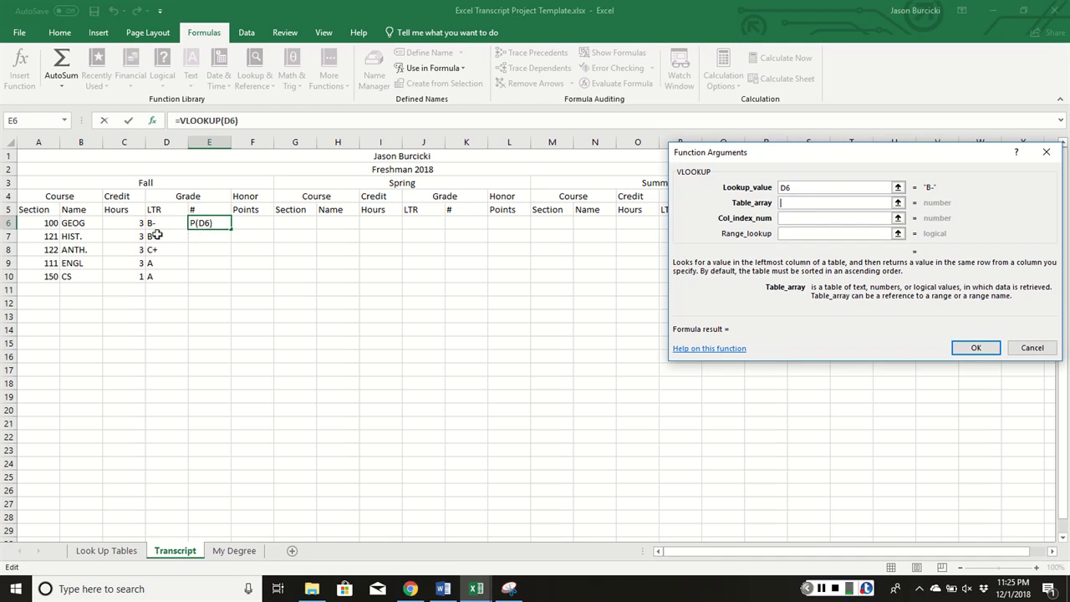
left_click(104, 548)
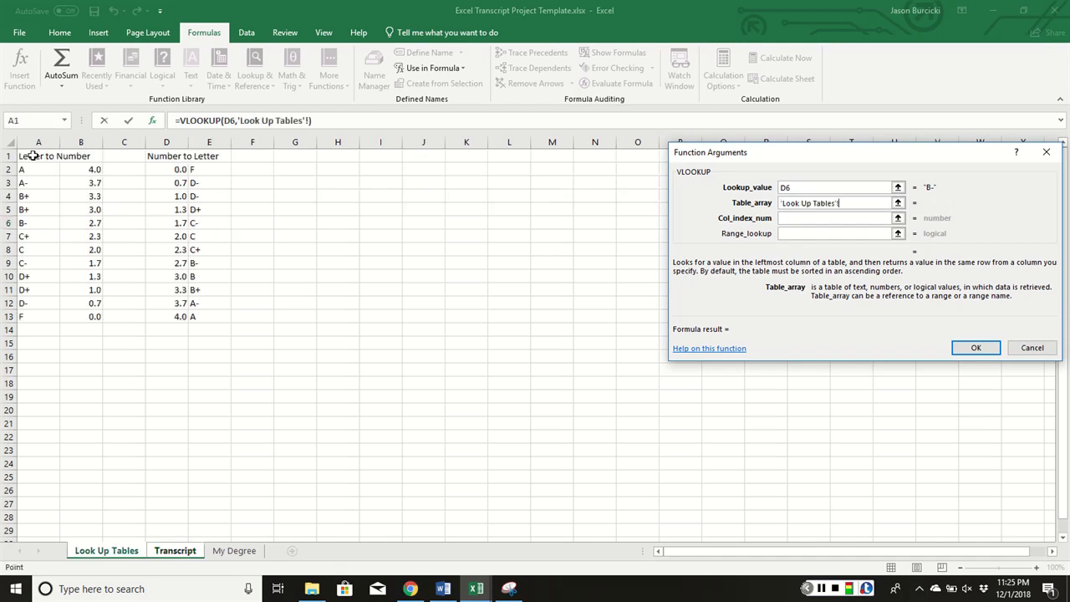
left_click_drag(32, 155, 86, 317)
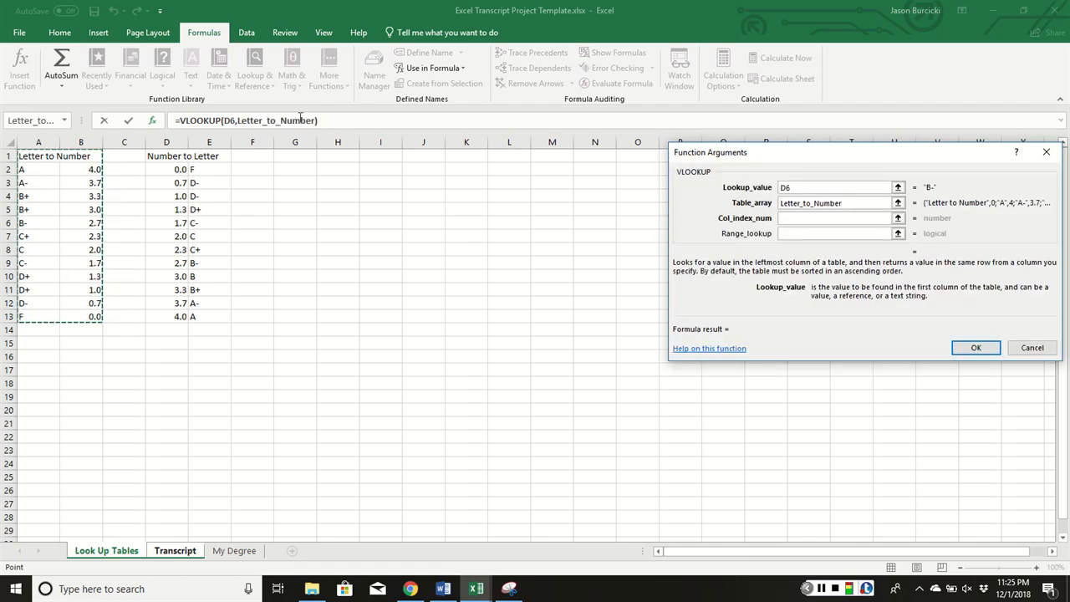
left_click(803, 220)
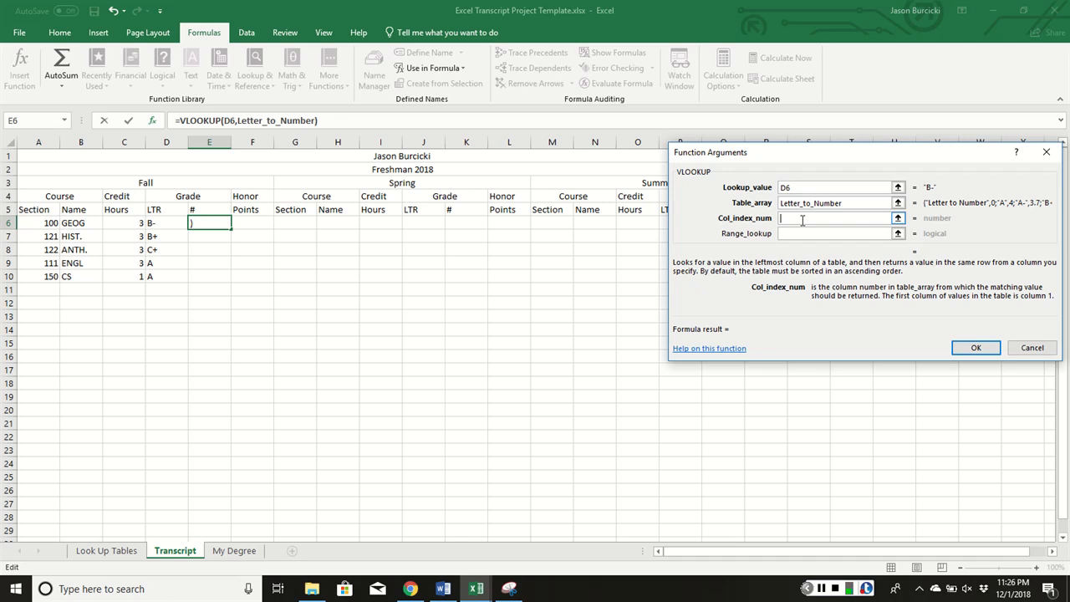
type("2")
key("Return")
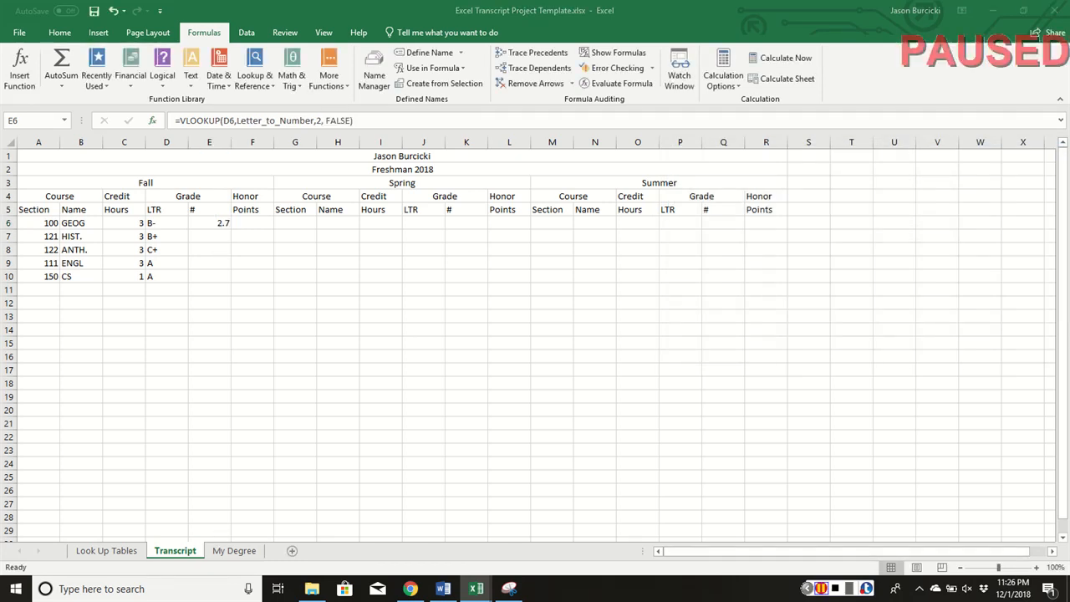
left_click(218, 222)
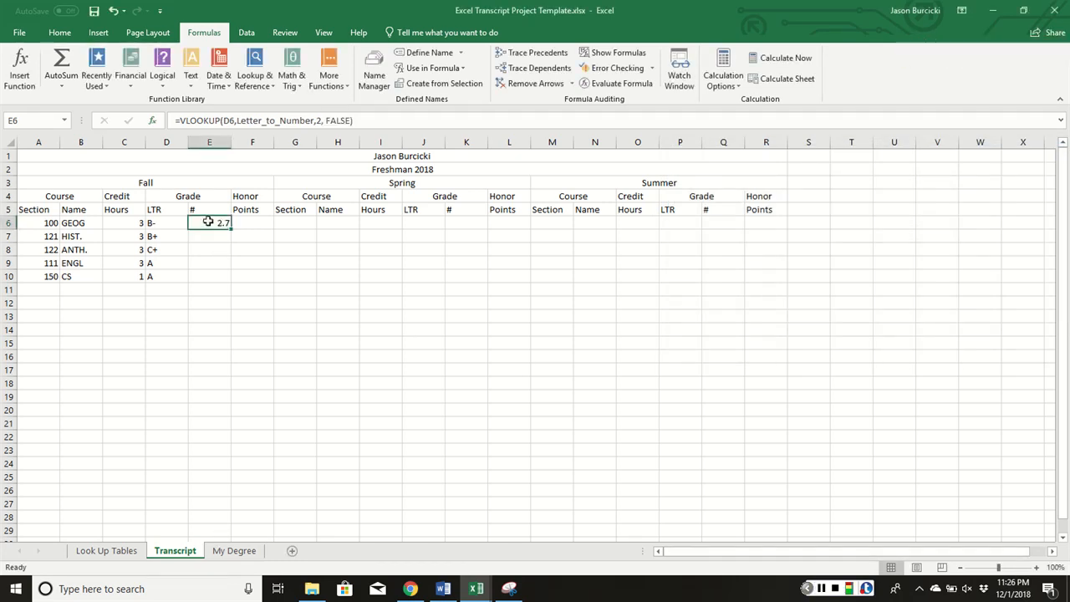
Fix E6's VLOOKUP and fill it to E10, giving grades 2.7, 3.3, 2.3, 4 and 4
left_click(257, 121)
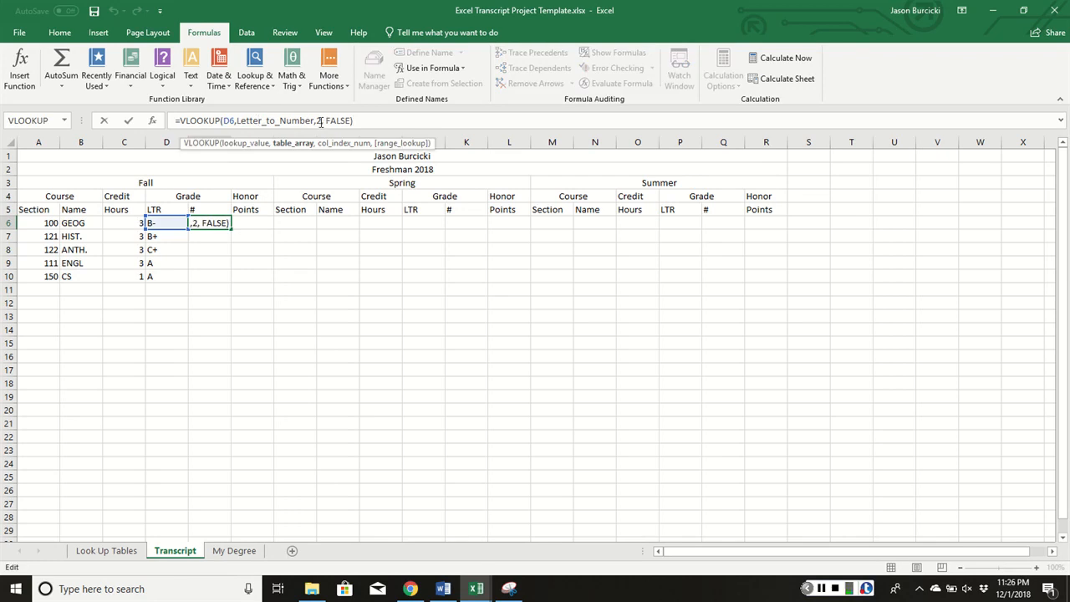
left_click(320, 121)
left_click(346, 121)
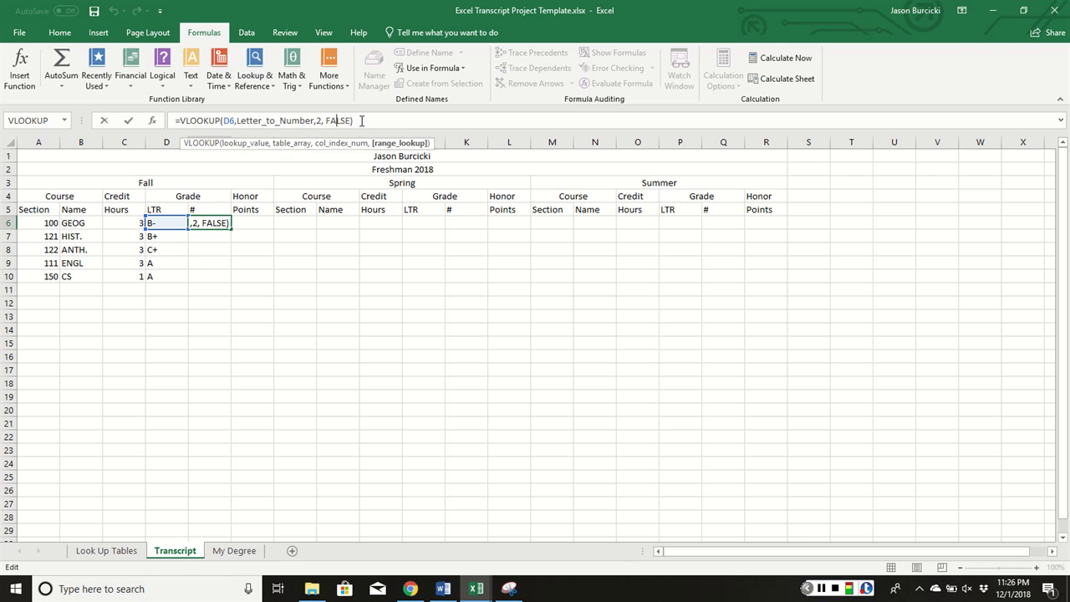
key("Return")
left_click(214, 224)
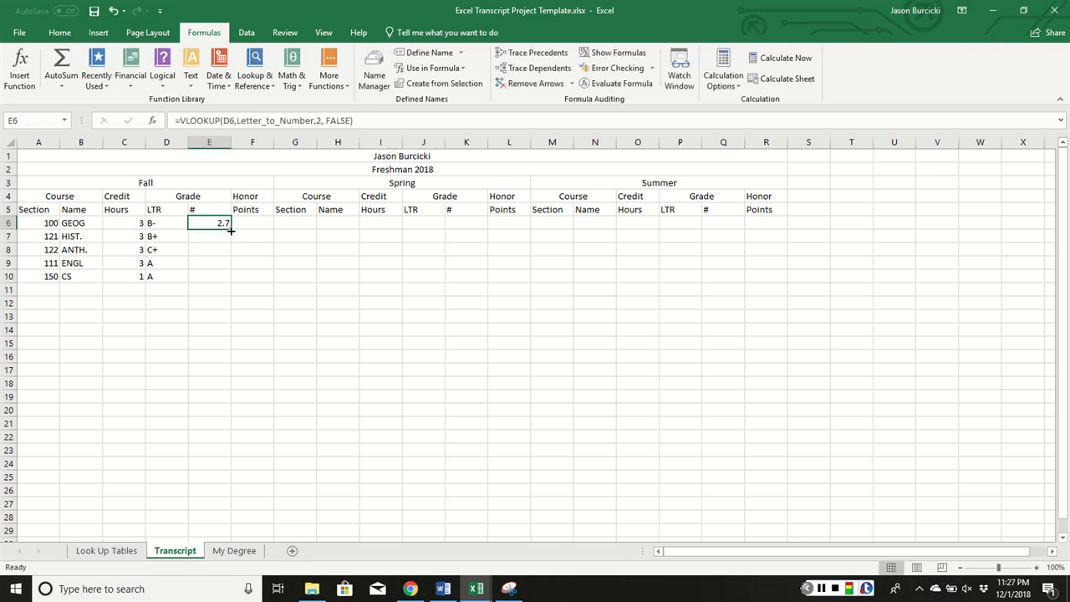
left_click_drag(231, 229, 222, 281)
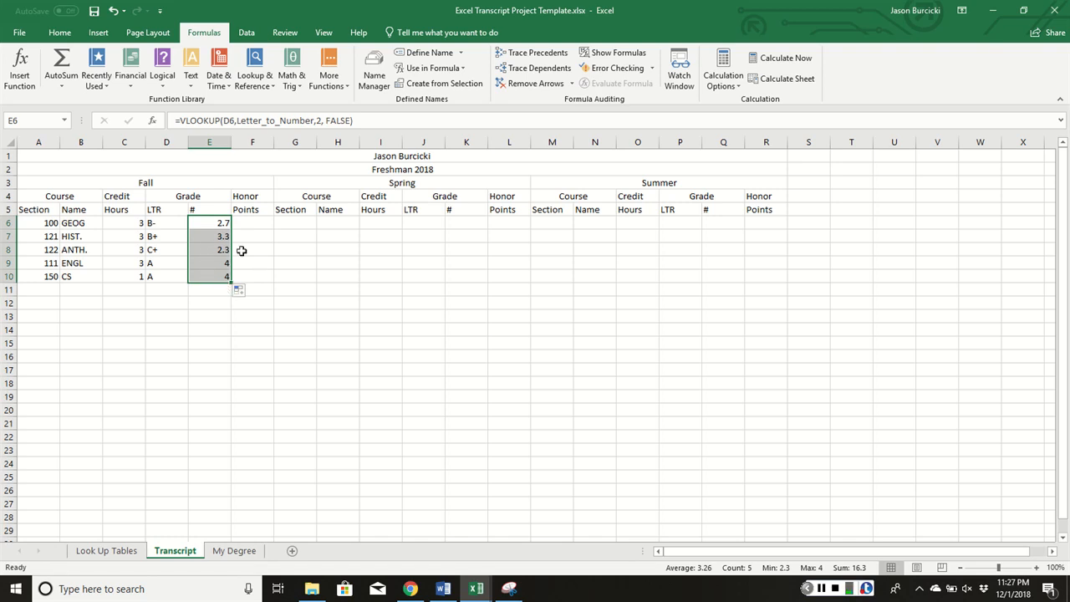
left_click(251, 223)
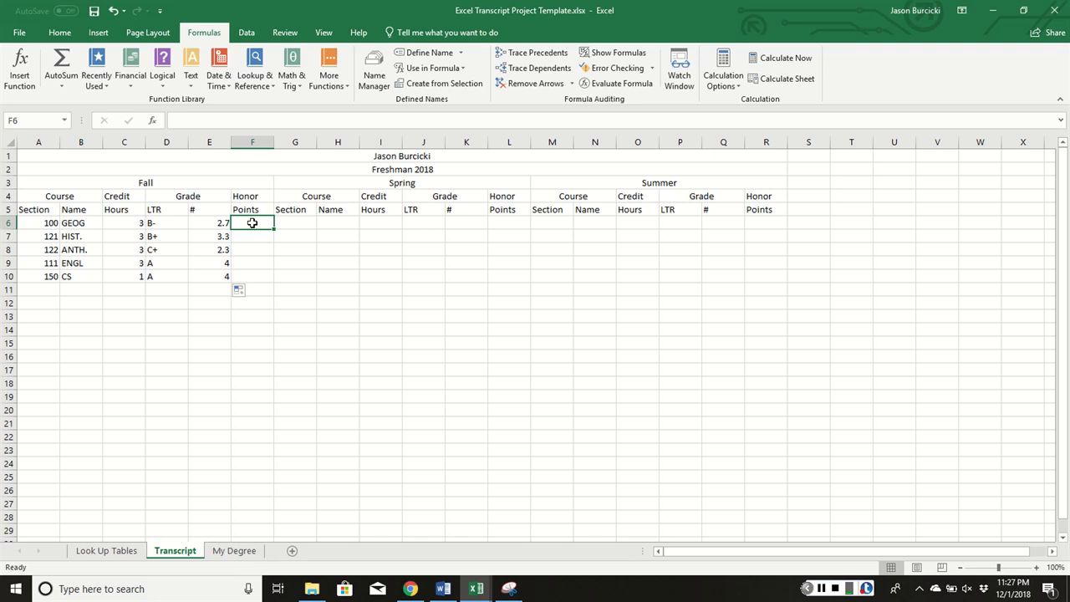
Enter =C6*E6 in F6 and fill to F10, giving 8.1, 9.9, 6.9, 12 and 4
type("=")
left_click(107, 224)
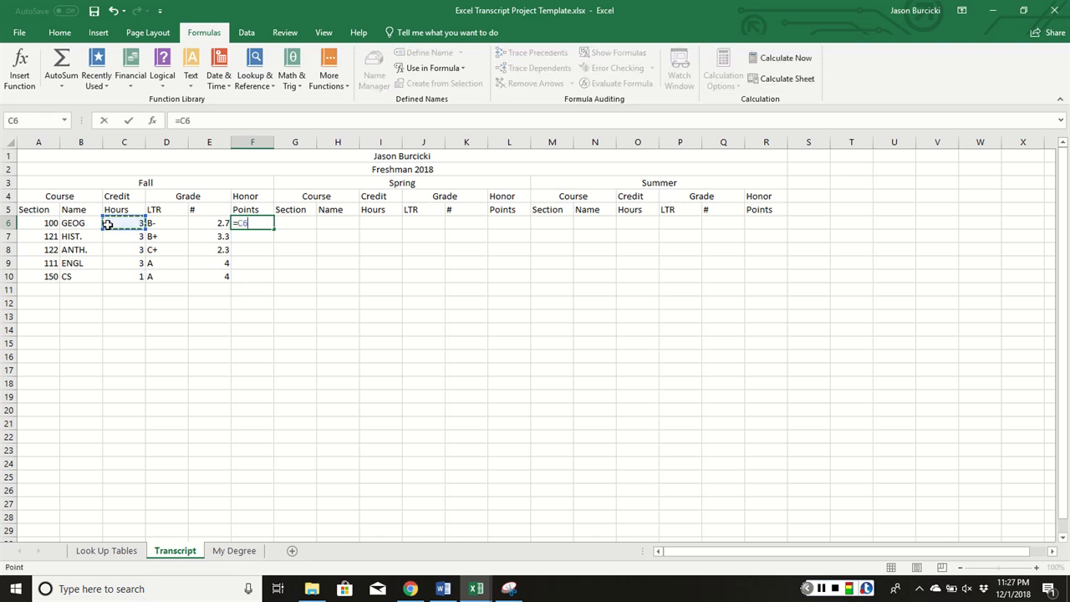
type("*")
left_click(198, 224)
key("Return")
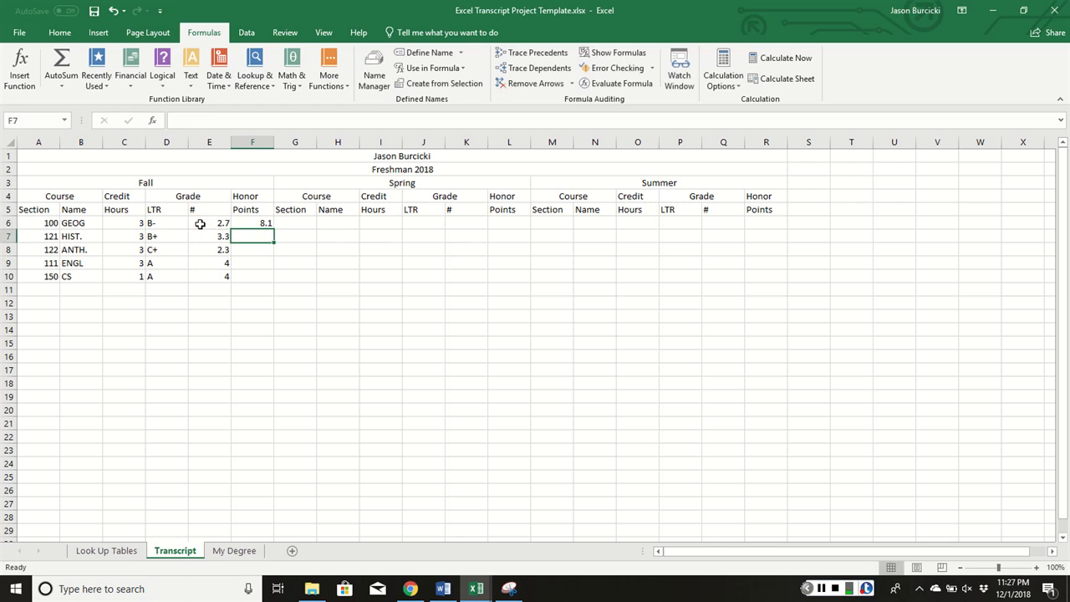
left_click(269, 226)
left_click_drag(272, 227, 265, 281)
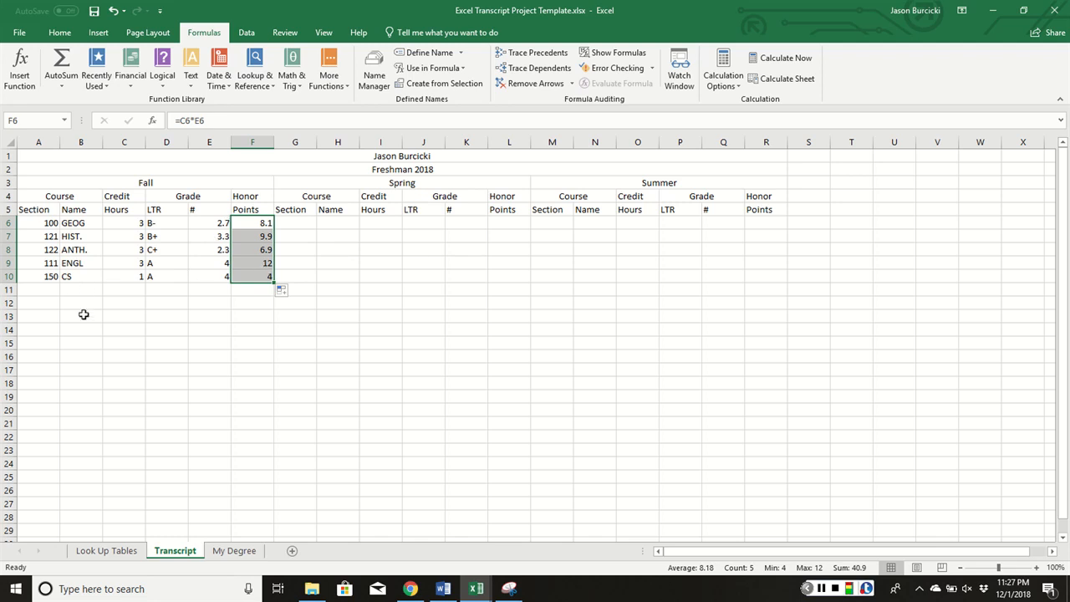
left_click(39, 291)
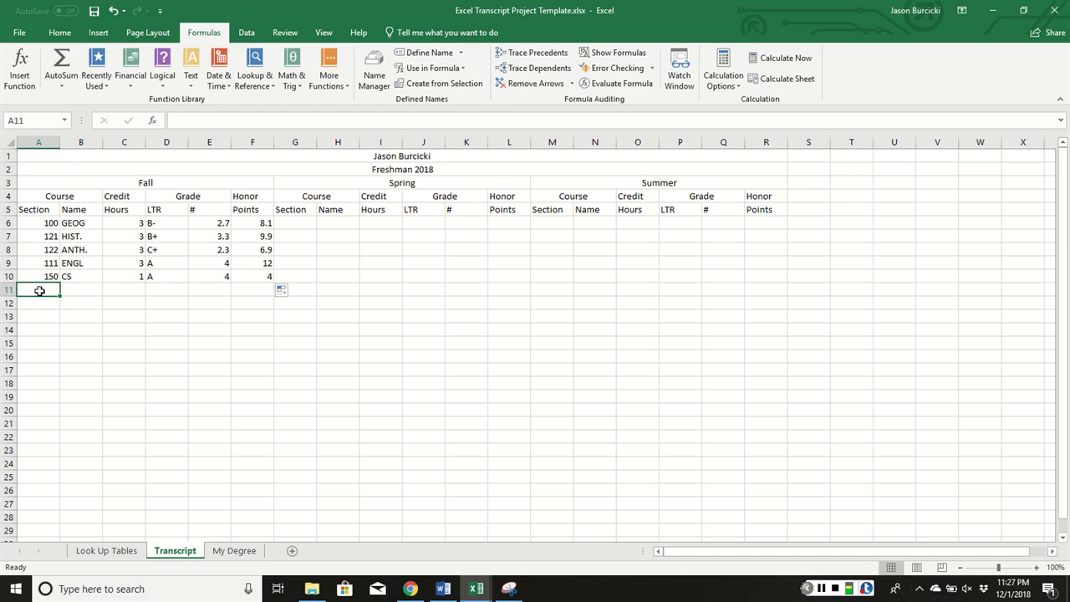
Label A11 'Semester Total' and A12 'Ferris Total'
type("Semester")
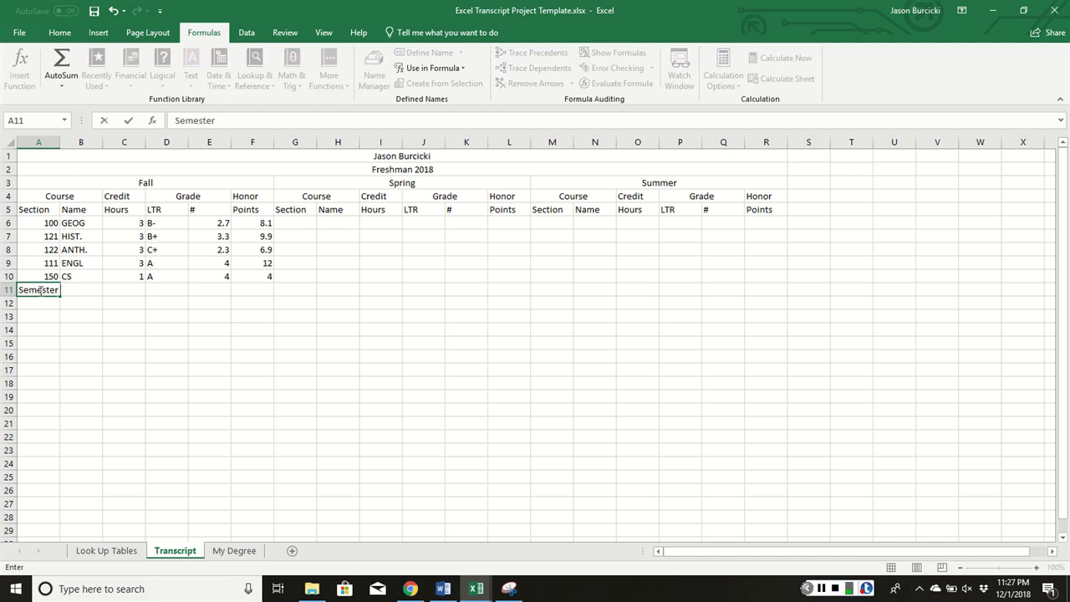
type(" Total")
key("Return")
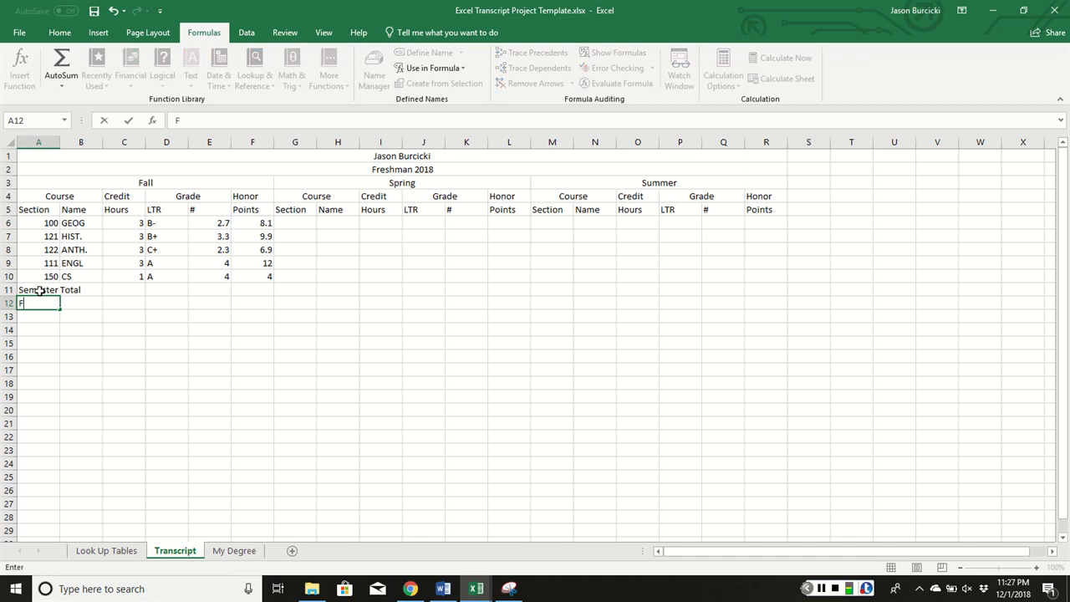
type("Ferris Total")
key("Tab")
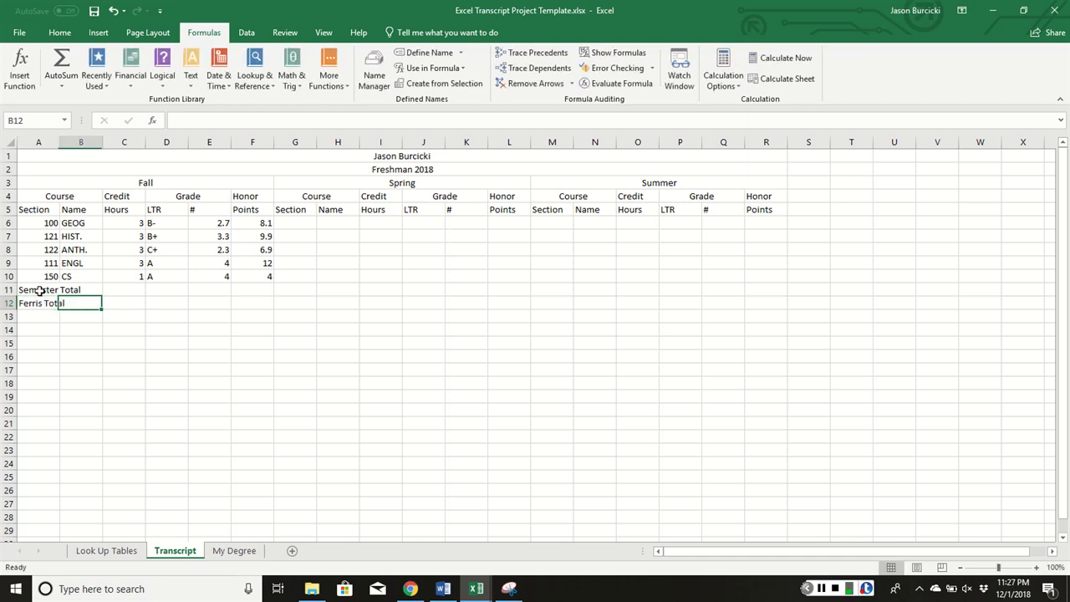
AutoSum the credit hours into C11 (13) and set C12 to =C11
left_click(123, 290)
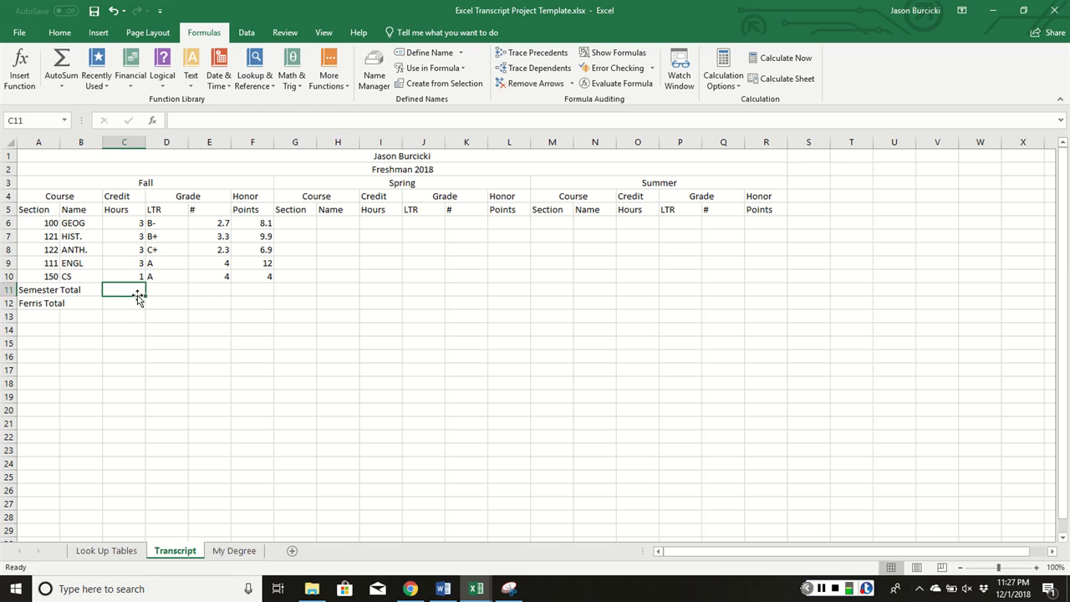
left_click(59, 31)
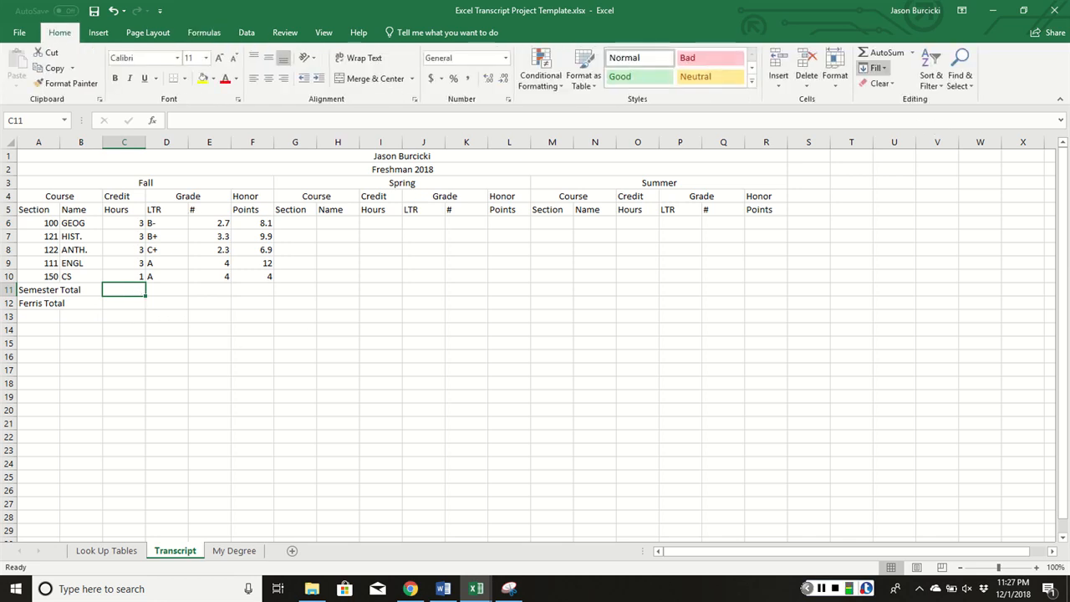
left_click(885, 52)
key("Return")
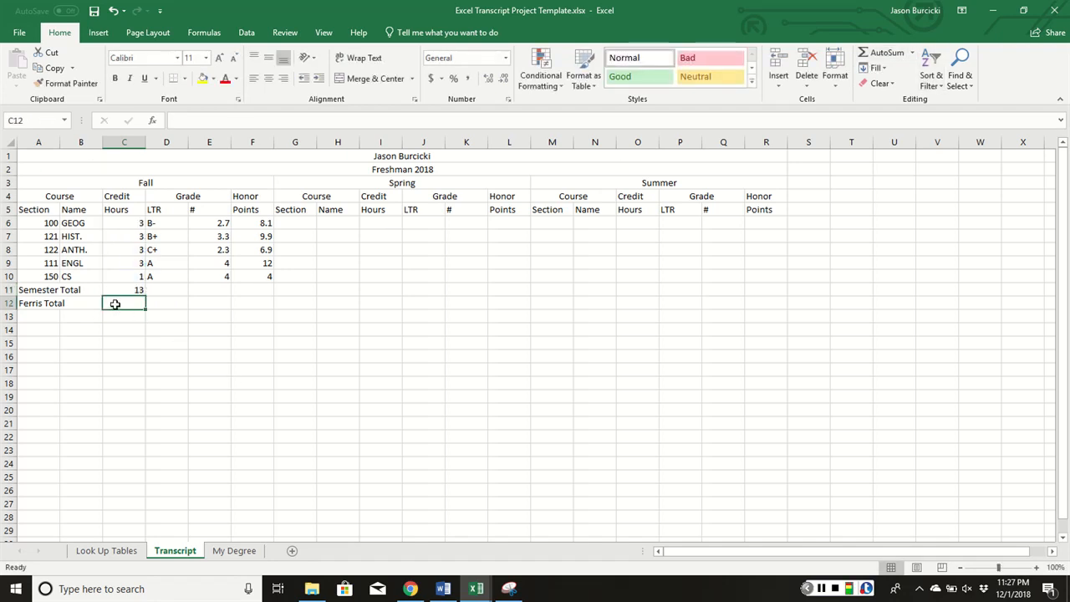
type("=")
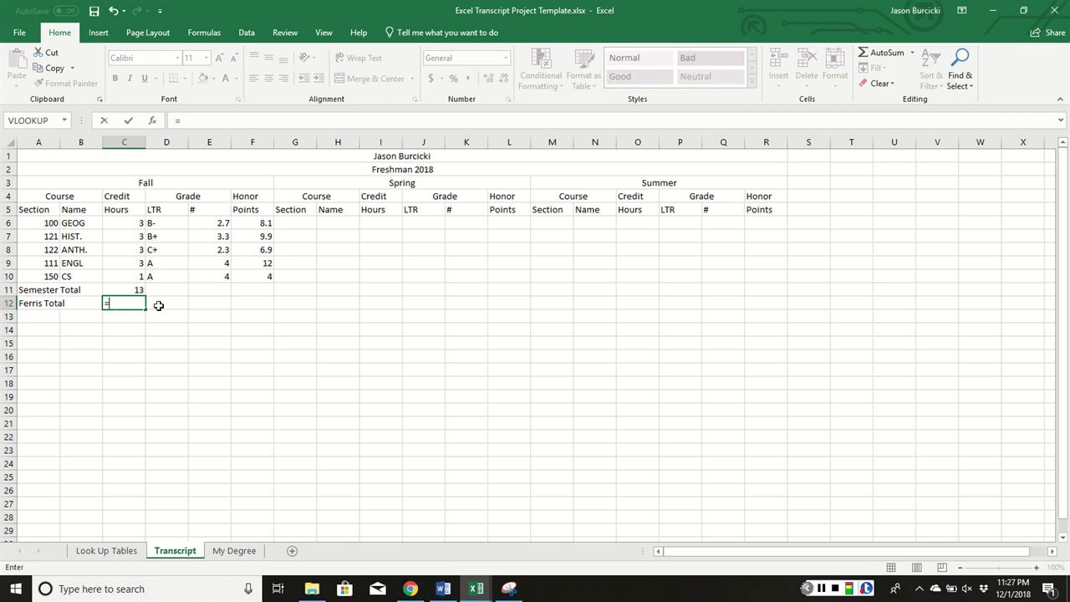
left_click(129, 288)
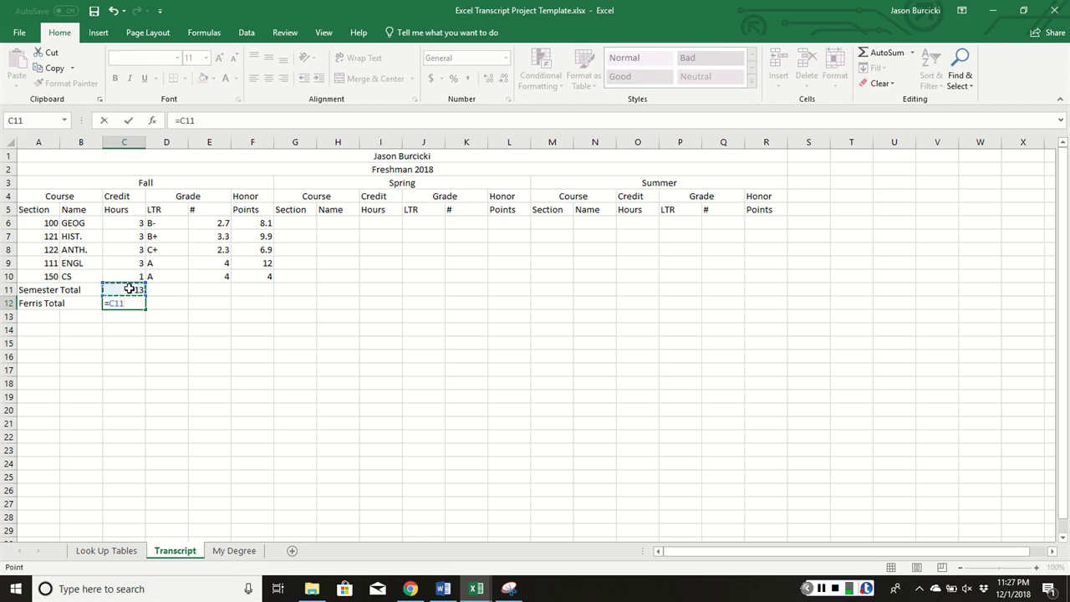
key("Return")
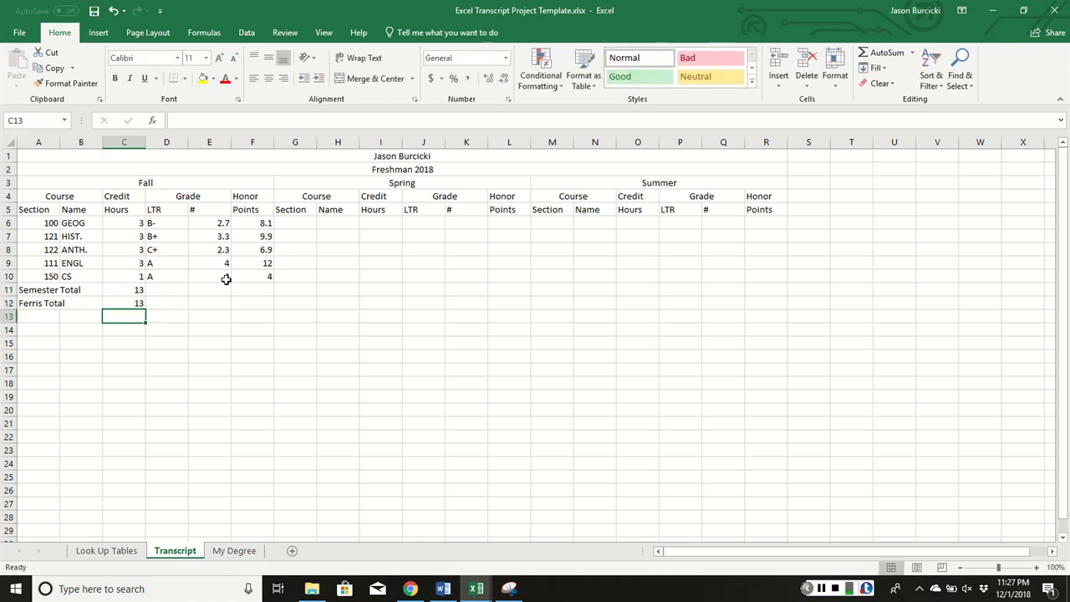
AutoSum the honor points into F11 (40.9) and set F12 to =F11
left_click(254, 289)
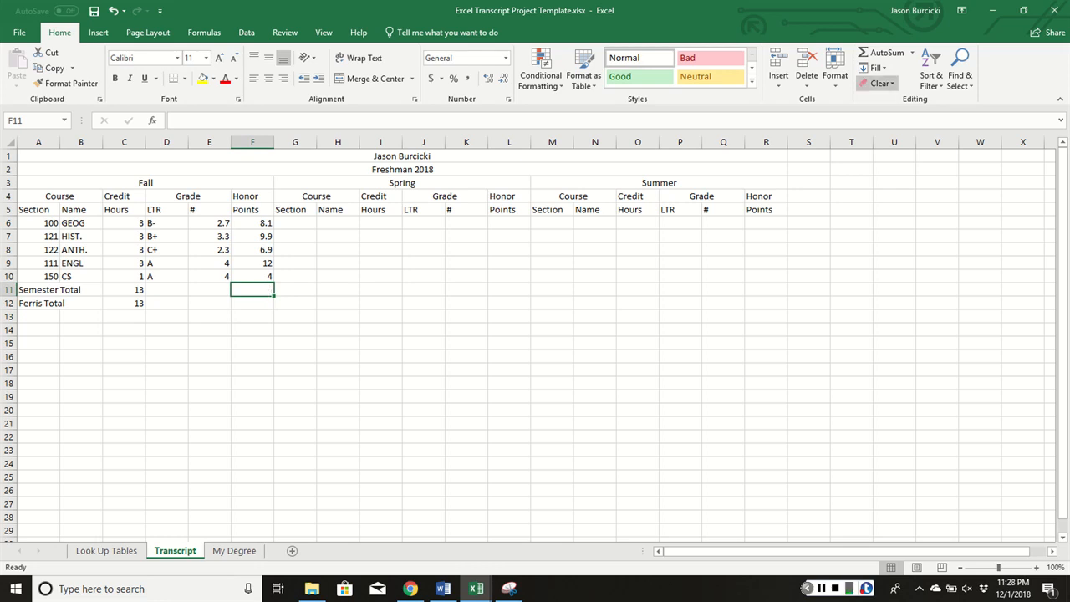
left_click(884, 51)
key("Return")
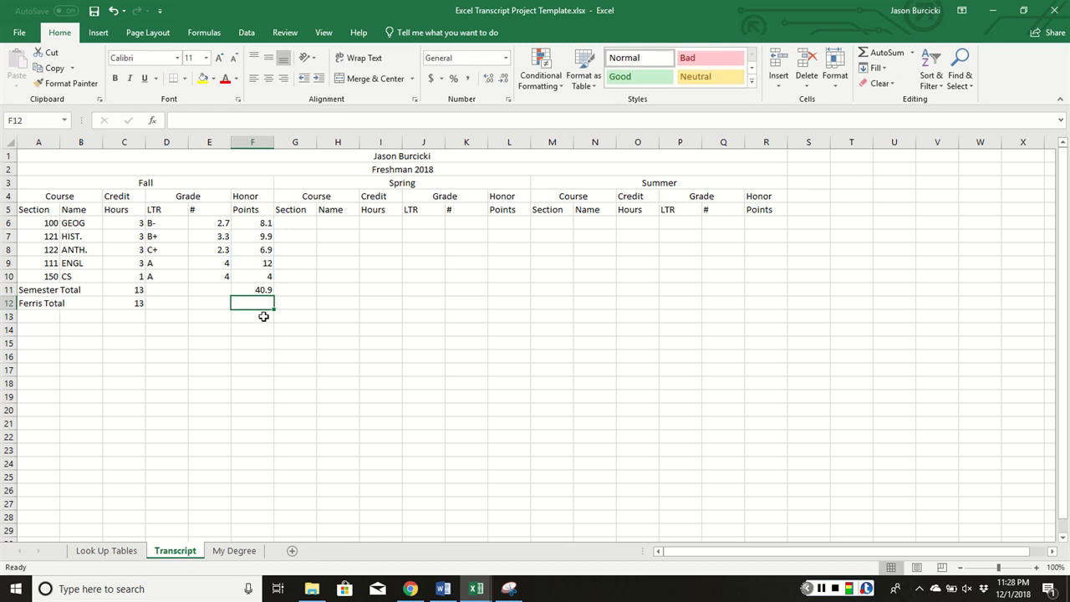
type("=")
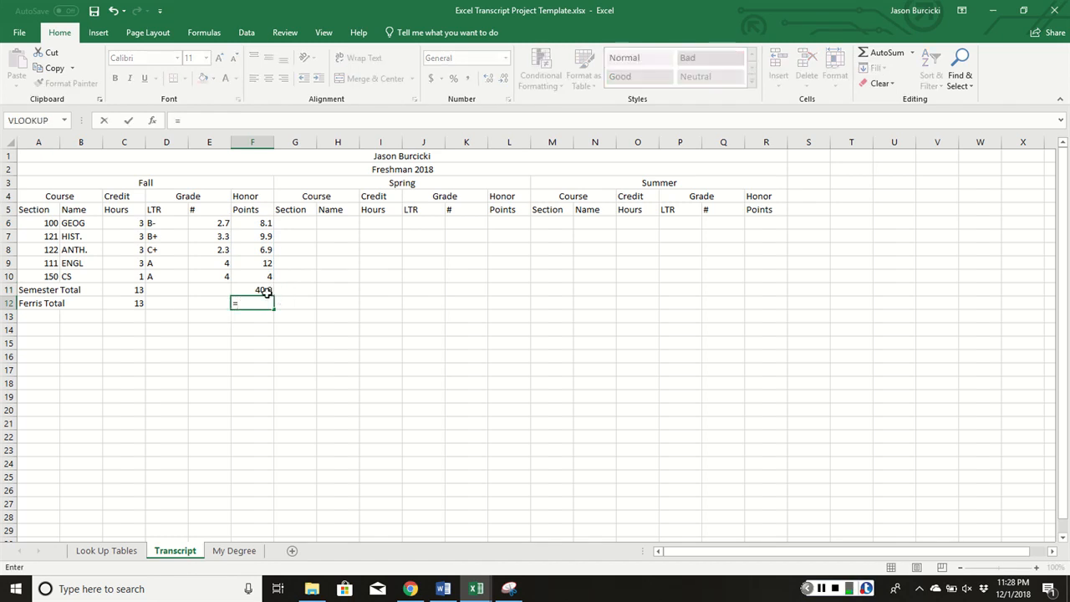
left_click(263, 290)
key("Return")
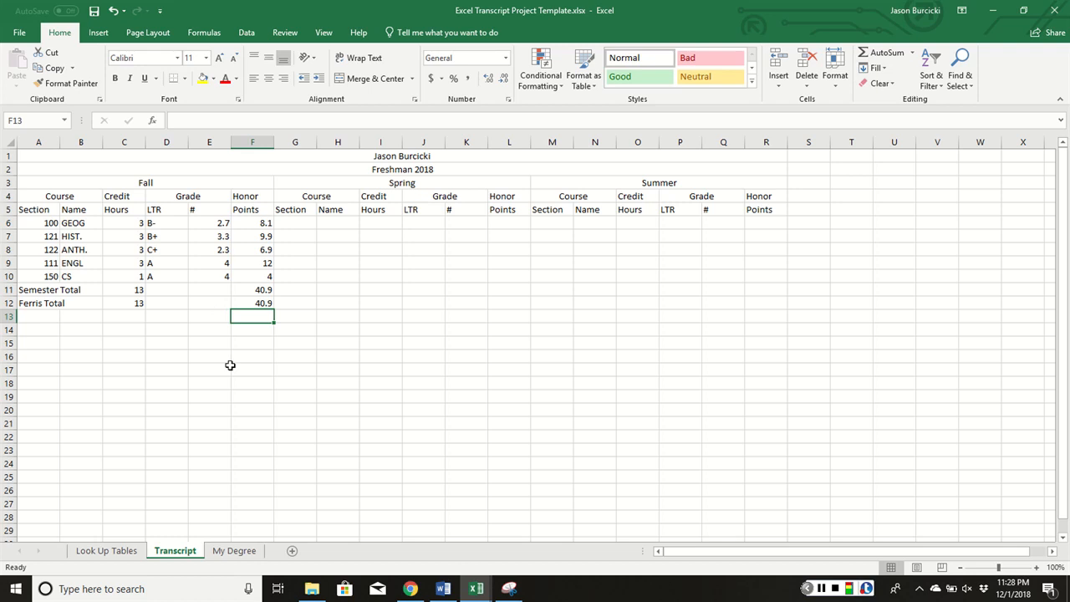
Compute the semester GPA in E11 as =F11/C11, giving 3.146154
left_click(214, 290)
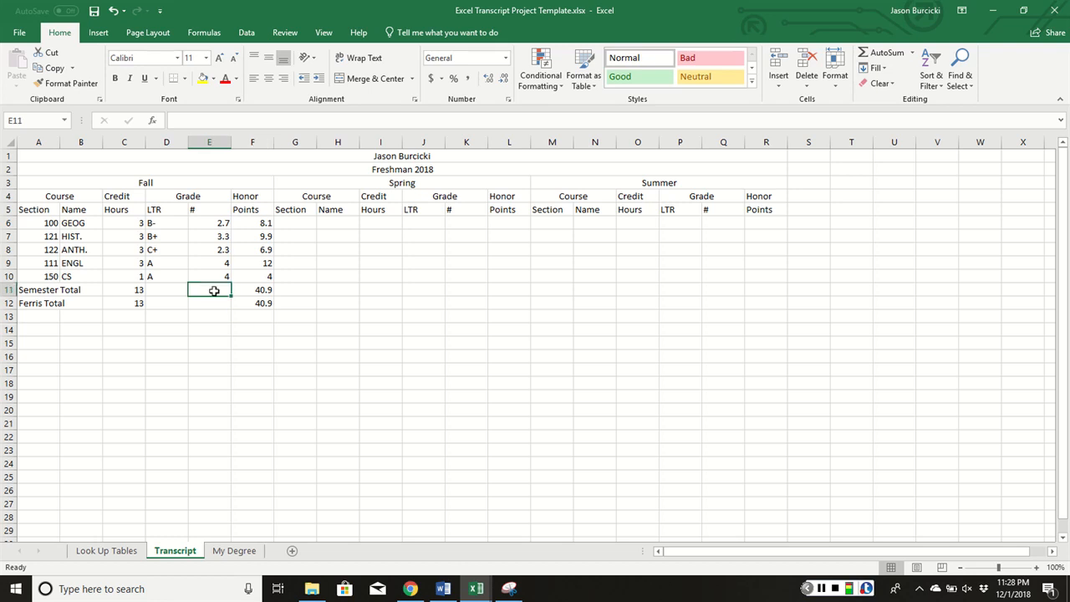
type("=")
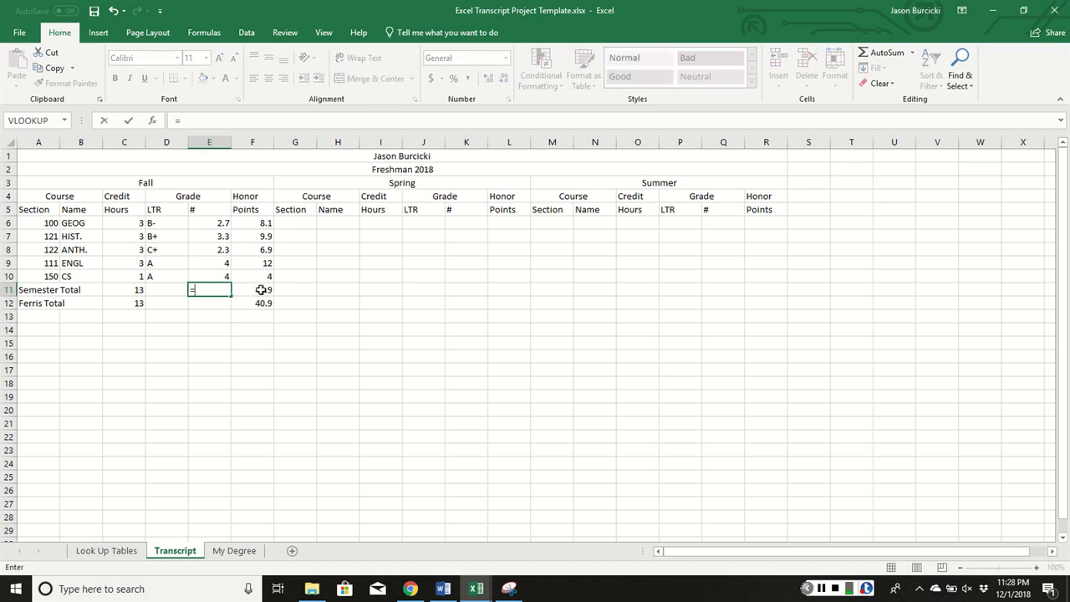
left_click(261, 289)
type("/")
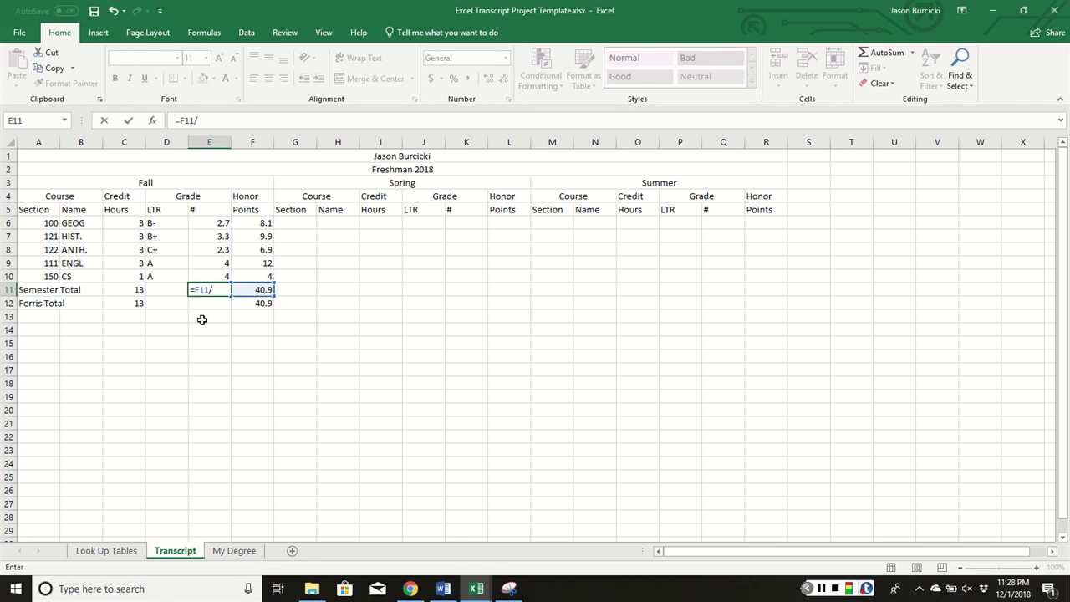
left_click(131, 289)
key("ctrl+Return")
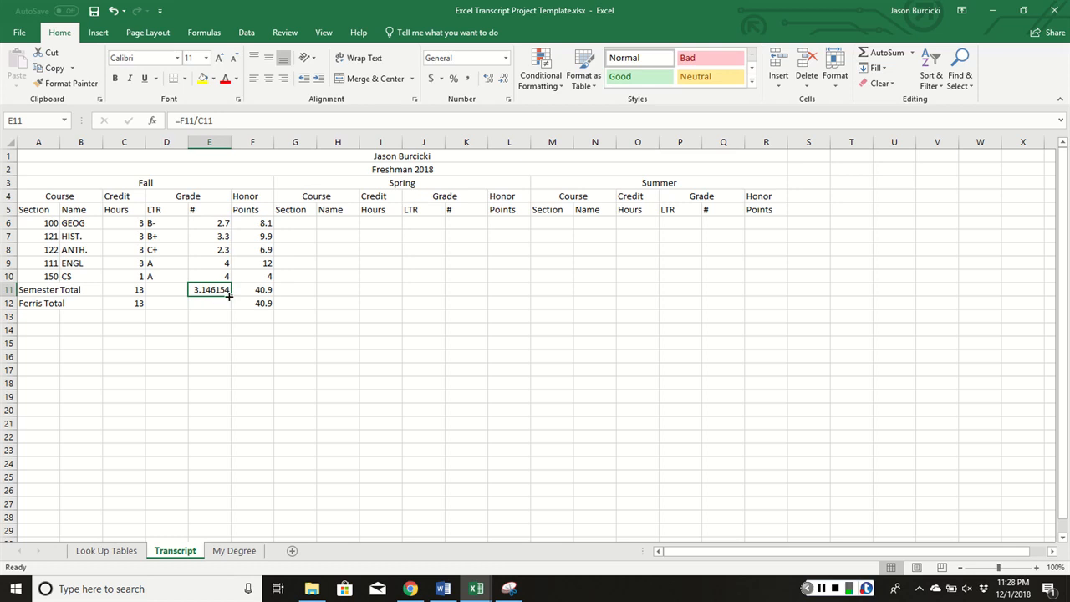
Show the GPA with two decimals, displaying 3.15
left_click(504, 78)
left_click(503, 77)
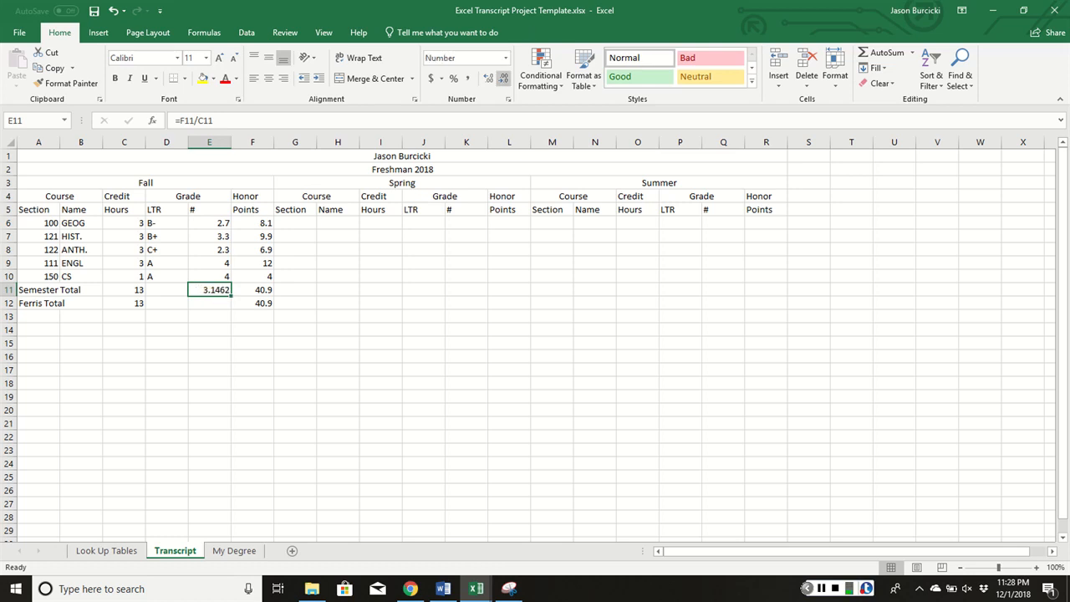
left_click(503, 78)
left_click(504, 77)
left_click(503, 78)
left_click(489, 78)
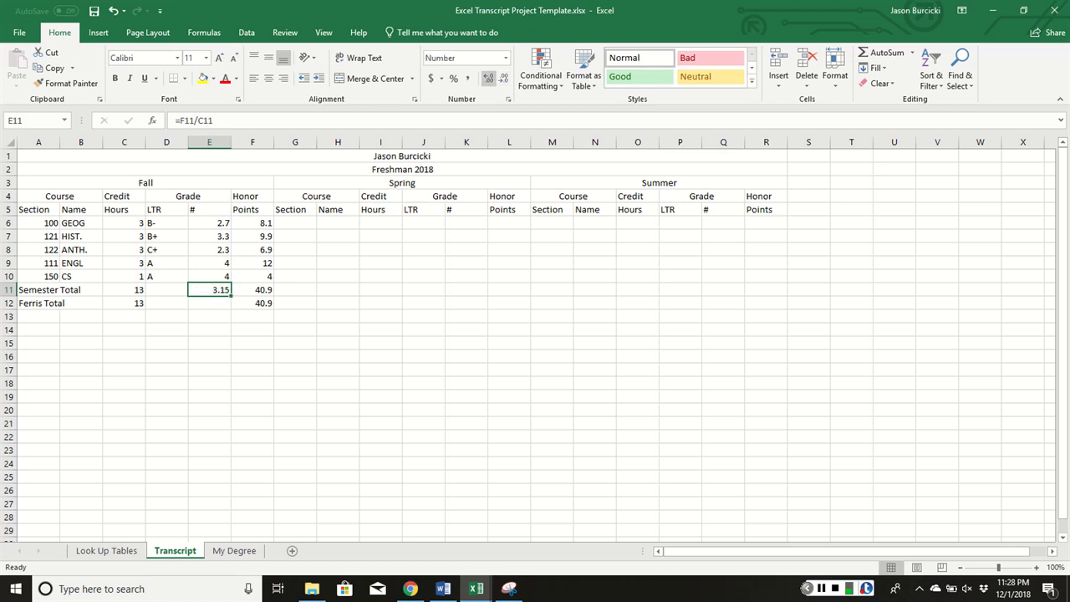
Copy the GPA formula to E12 as =F12/C12 and verify it
left_click_drag(231, 295, 231, 311)
left_click(219, 305)
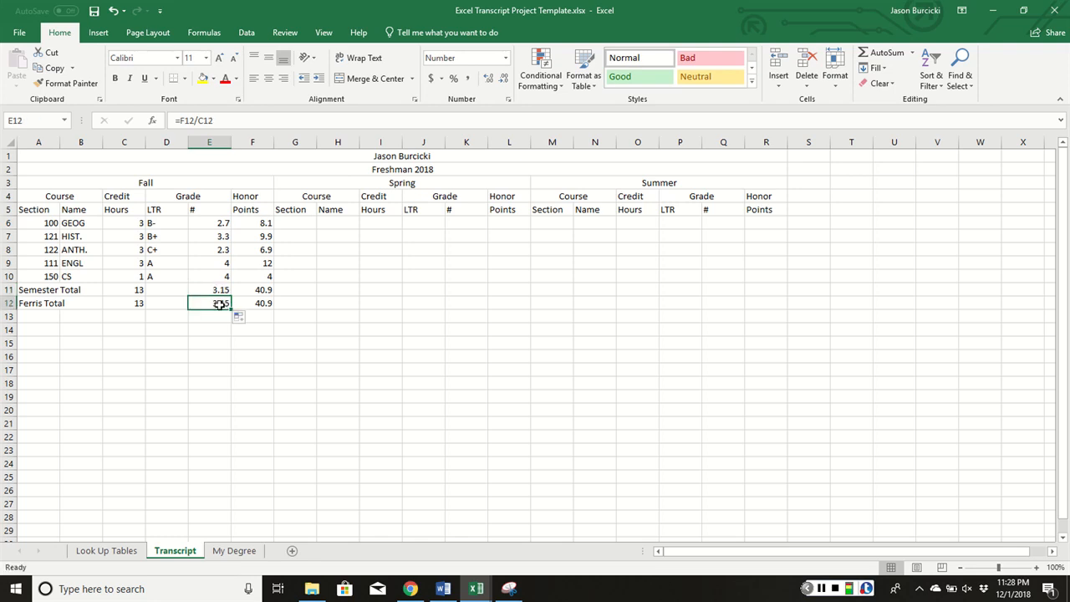
double_click(219, 305)
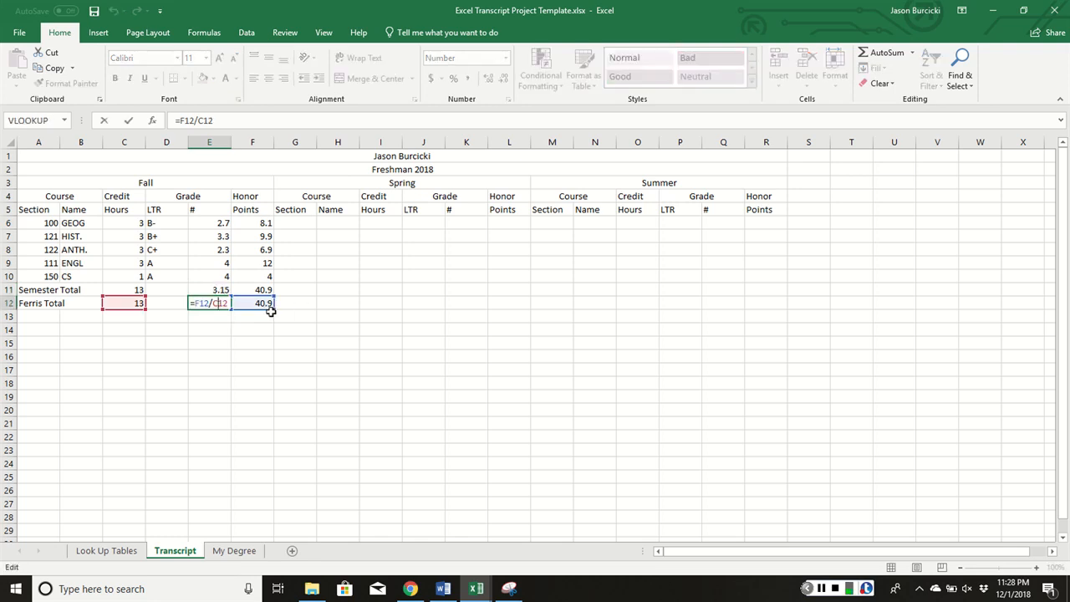
key("Escape")
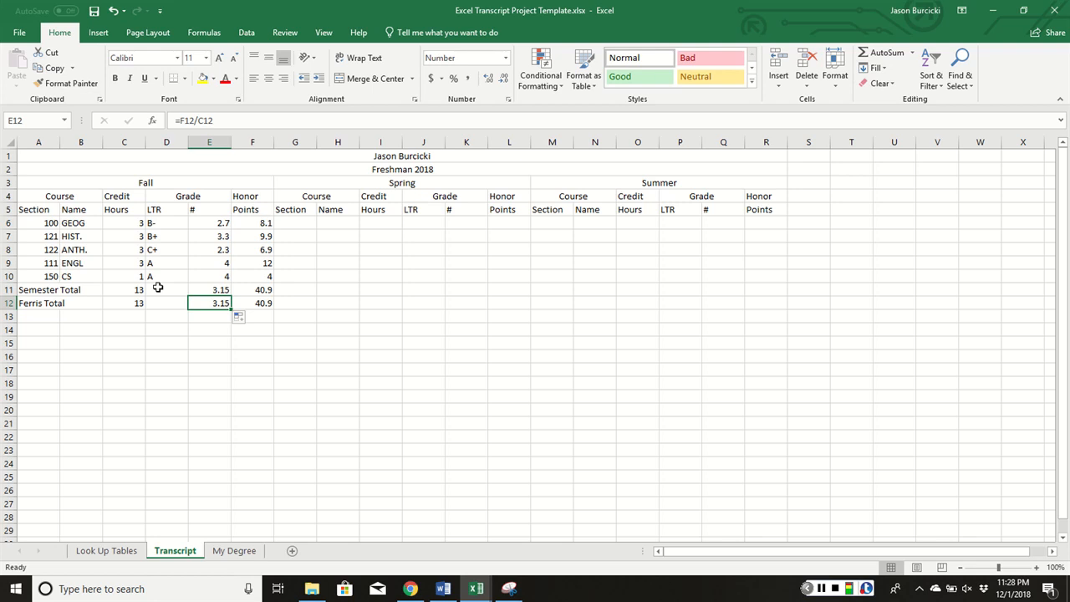
left_click(158, 287)
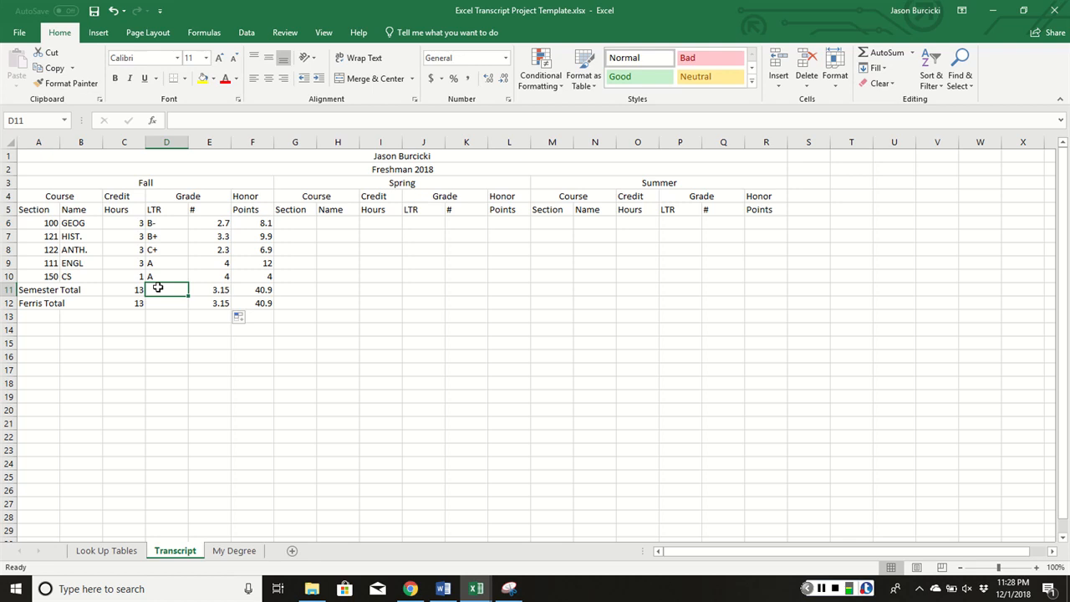
Insert a VLOOKUP in D11 looking up E11 in the Number_to_Letter table
left_click(204, 33)
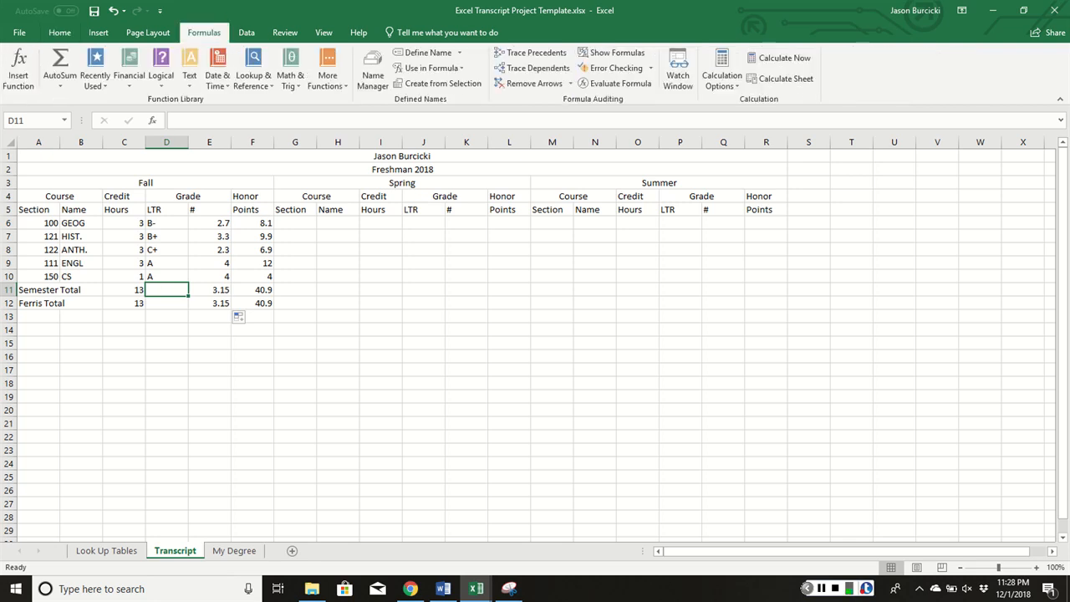
left_click(19, 68)
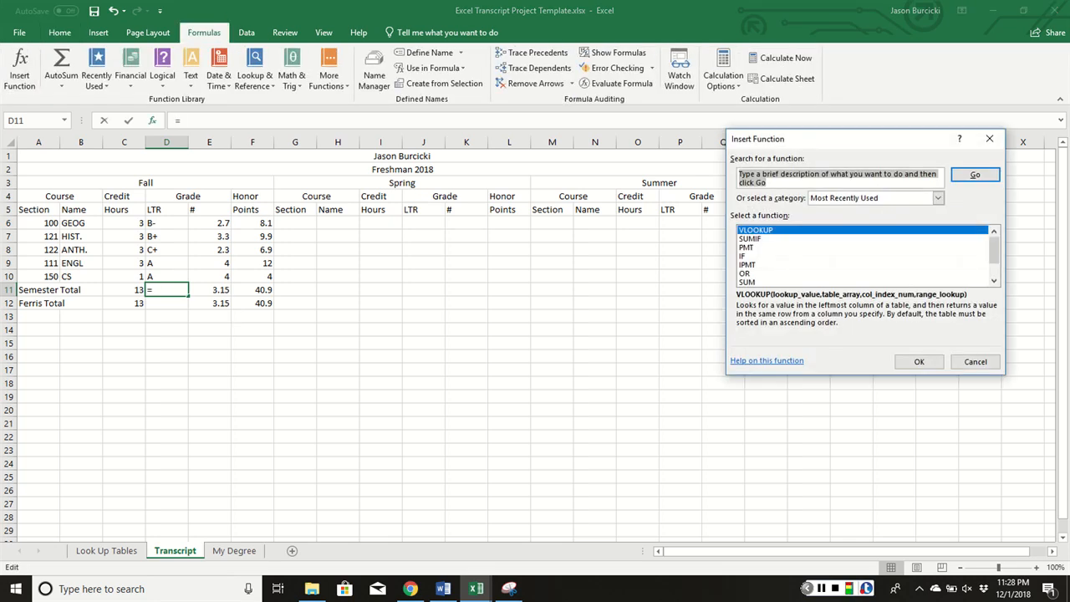
left_click(919, 361)
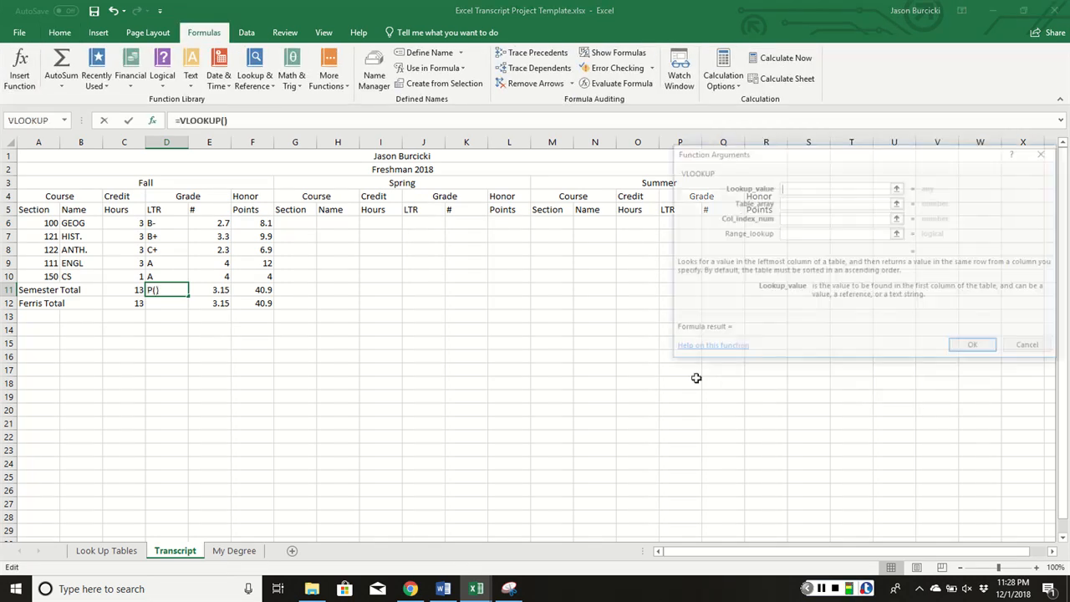
left_click(216, 290)
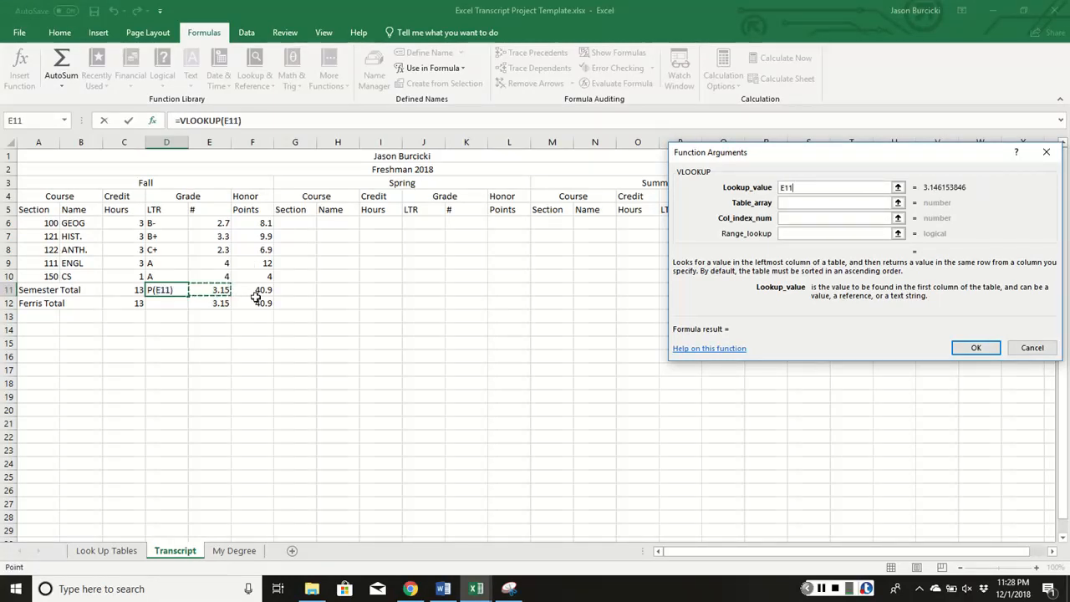
left_click(799, 202)
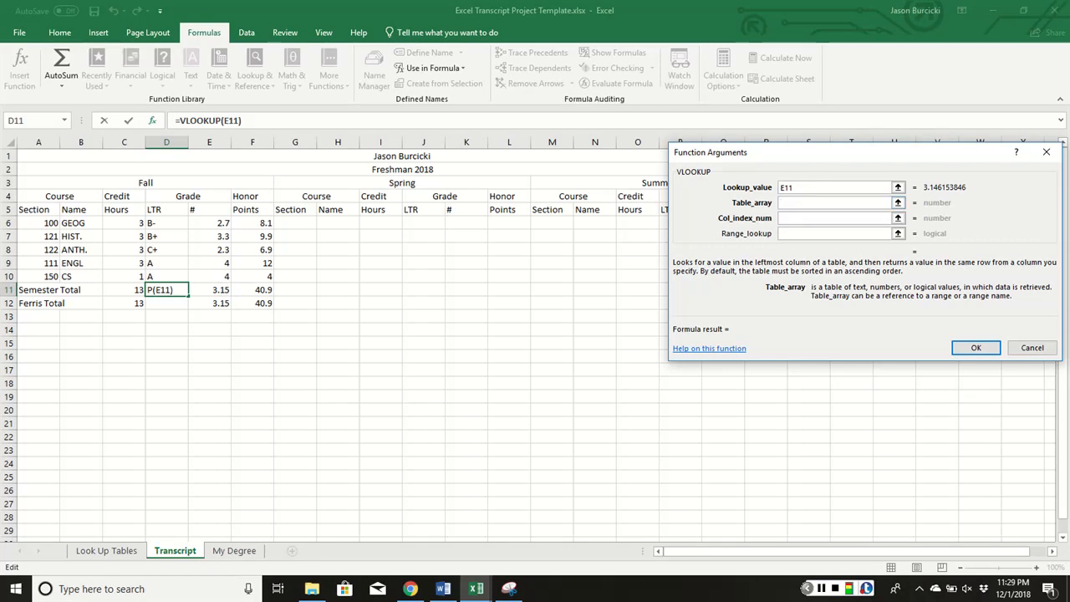
left_click(106, 550)
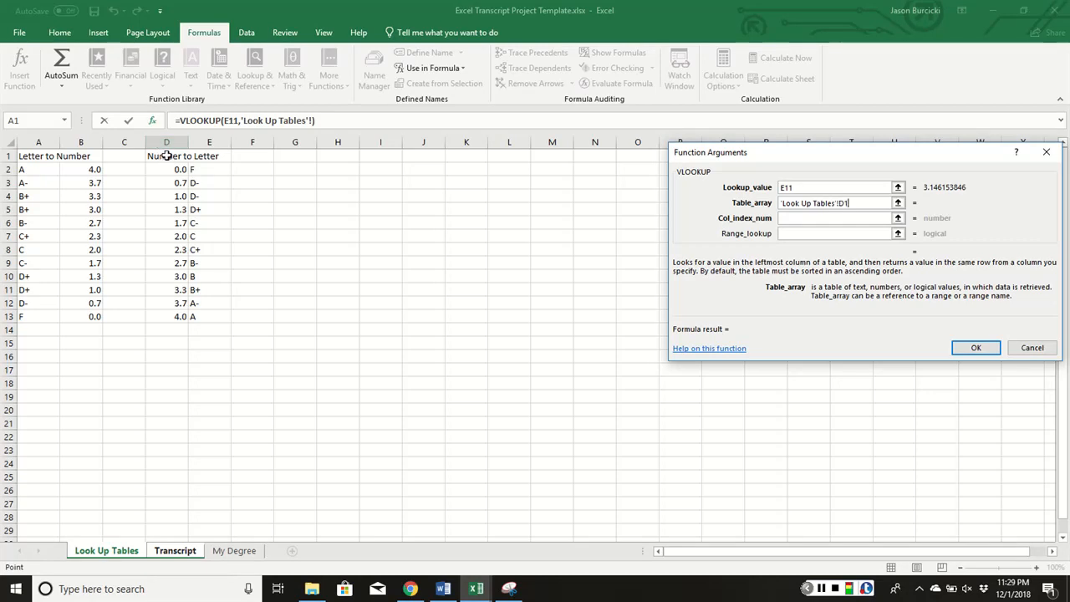
left_click_drag(163, 151, 203, 315)
Finish the lookup with column 2 and TRUE, then fill it to D12 showing B
left_click(818, 218)
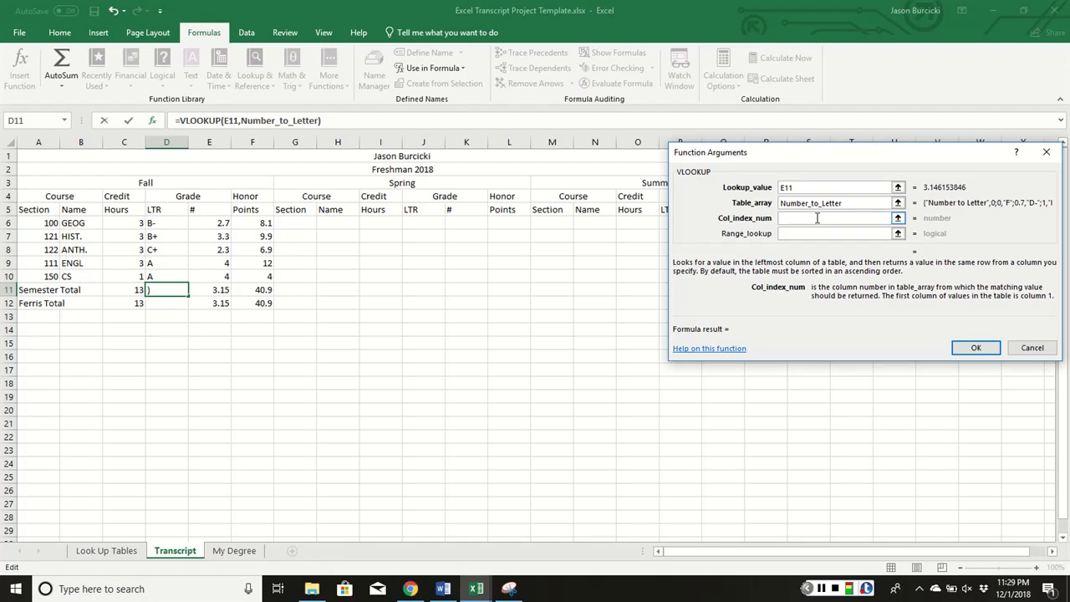
type("2")
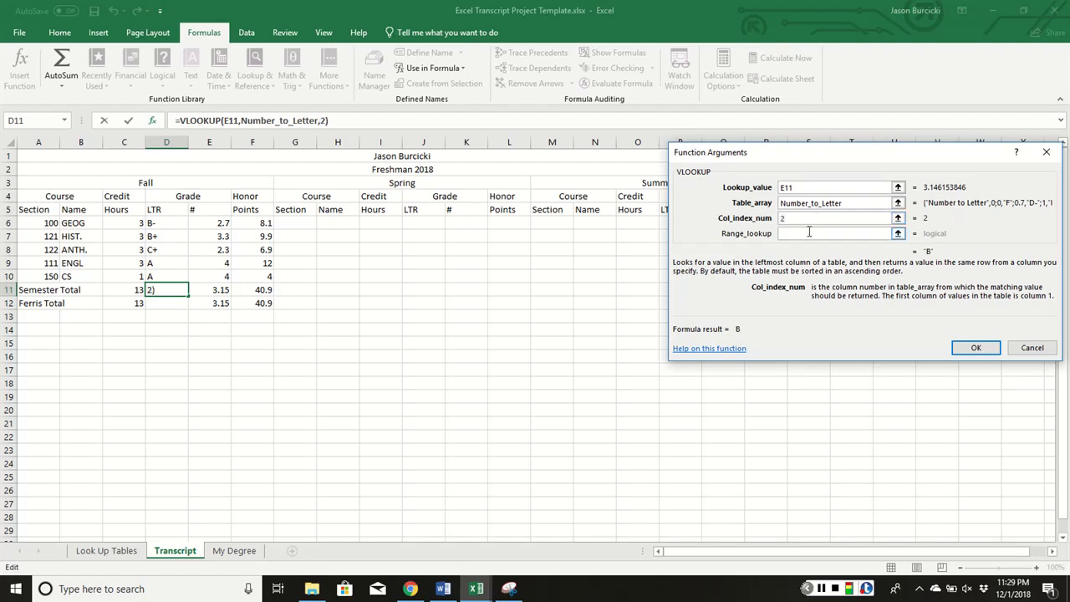
left_click(806, 234)
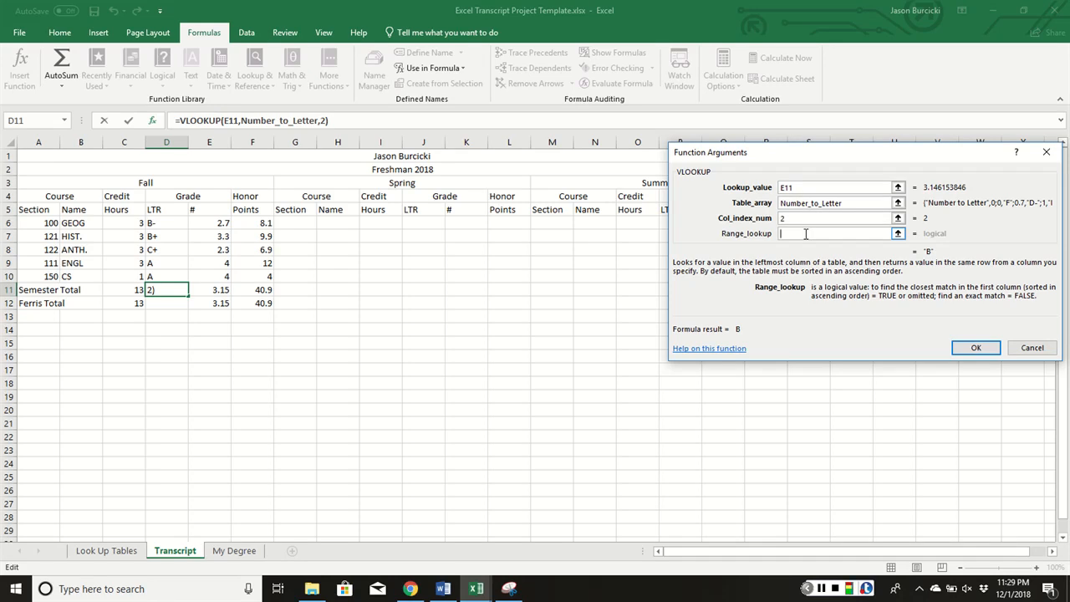
type("True")
key("Return")
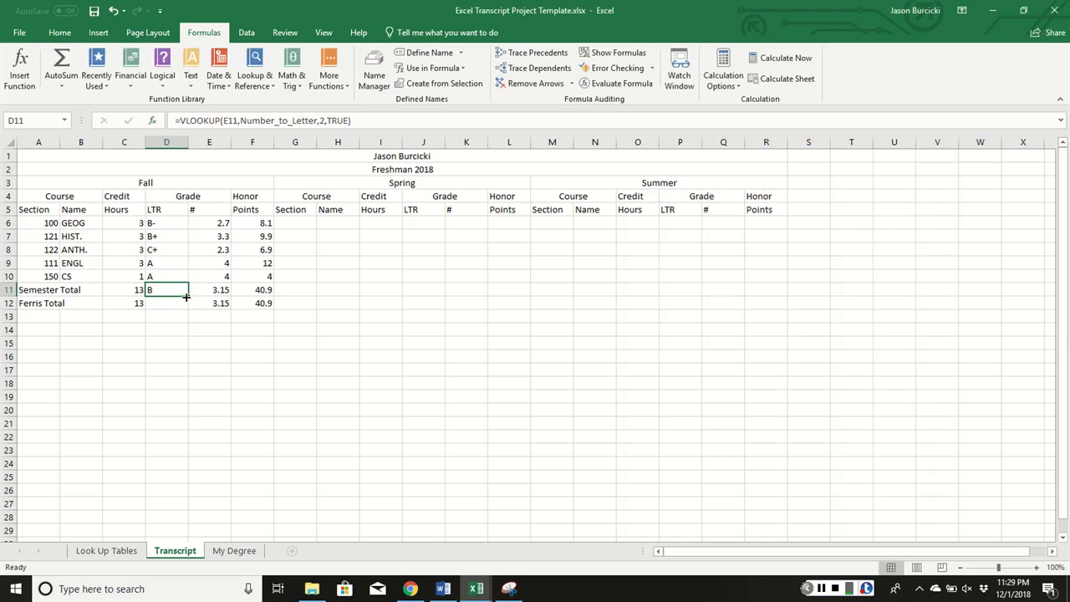
left_click_drag(186, 297, 182, 309)
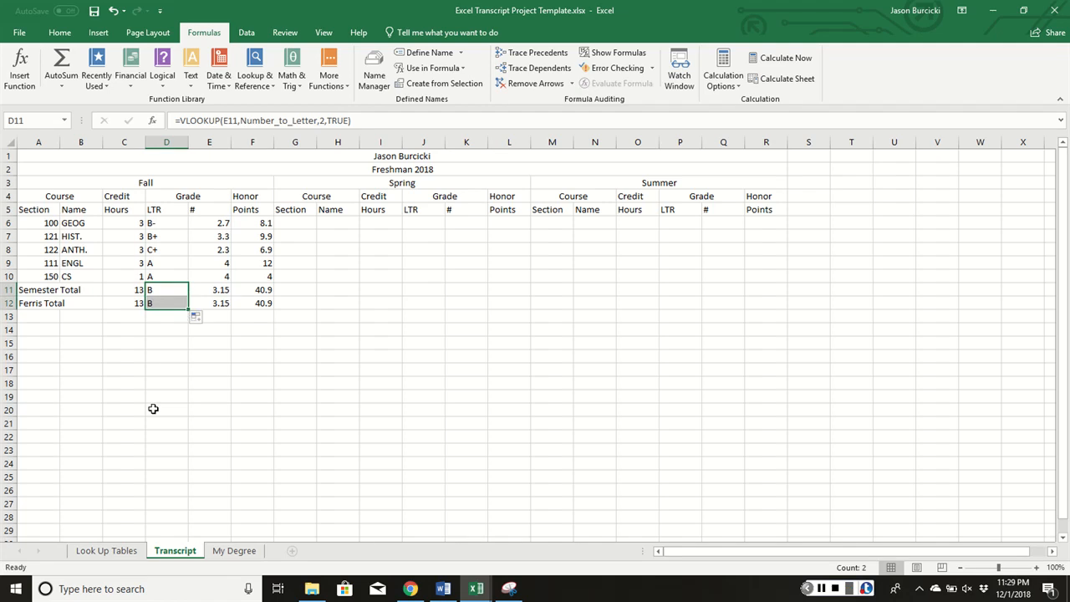
left_click(822, 588)
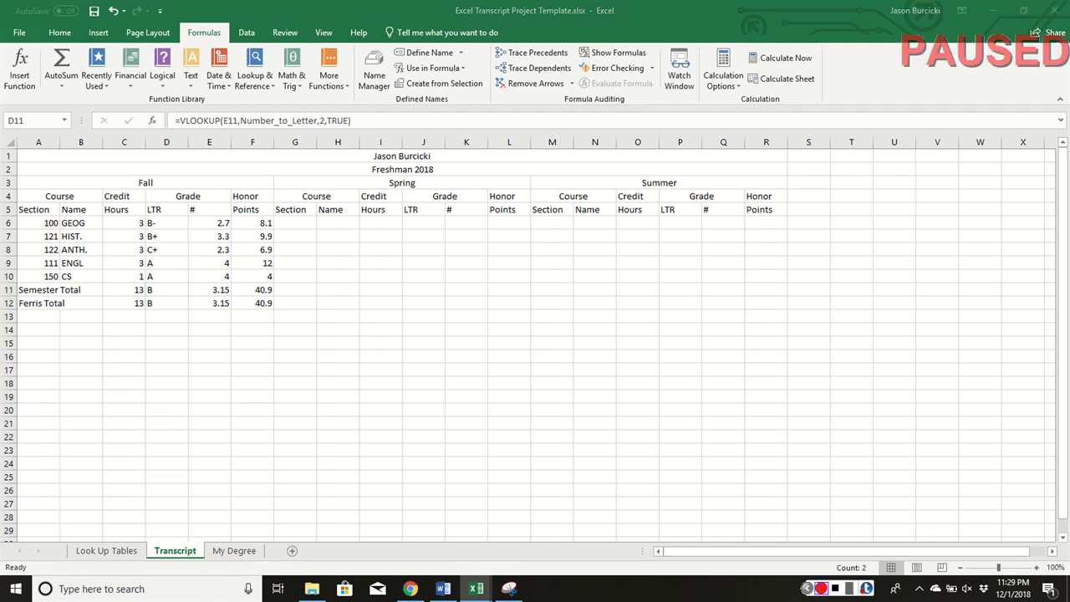
left_click(823, 589)
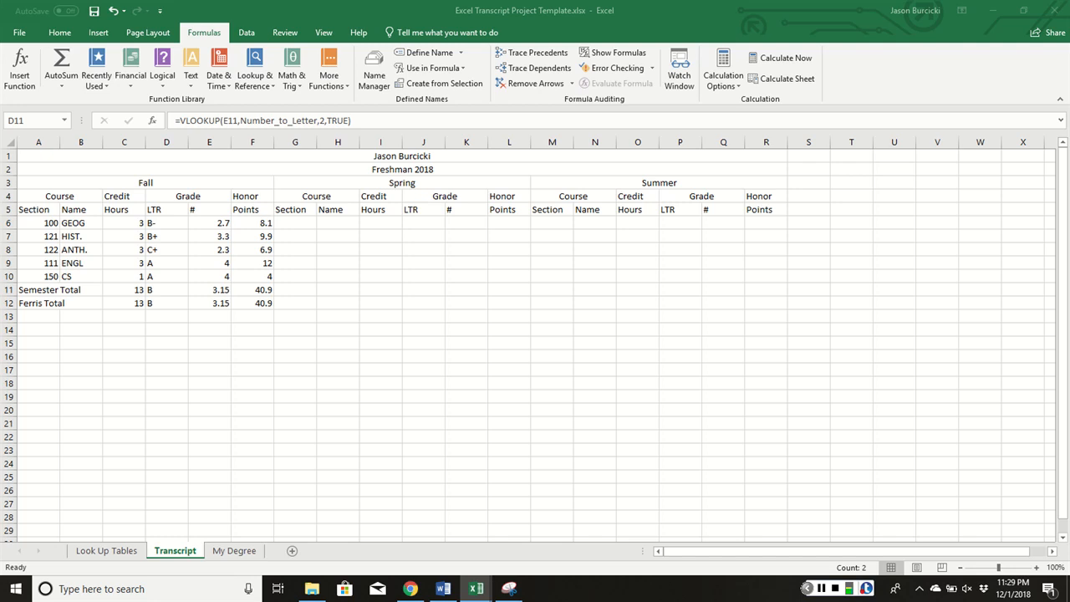
Enter Spring courses 302 MGMT, 222 ECON, 251 COMM, 321 ISYS with 3 hours and grades
left_click(306, 225)
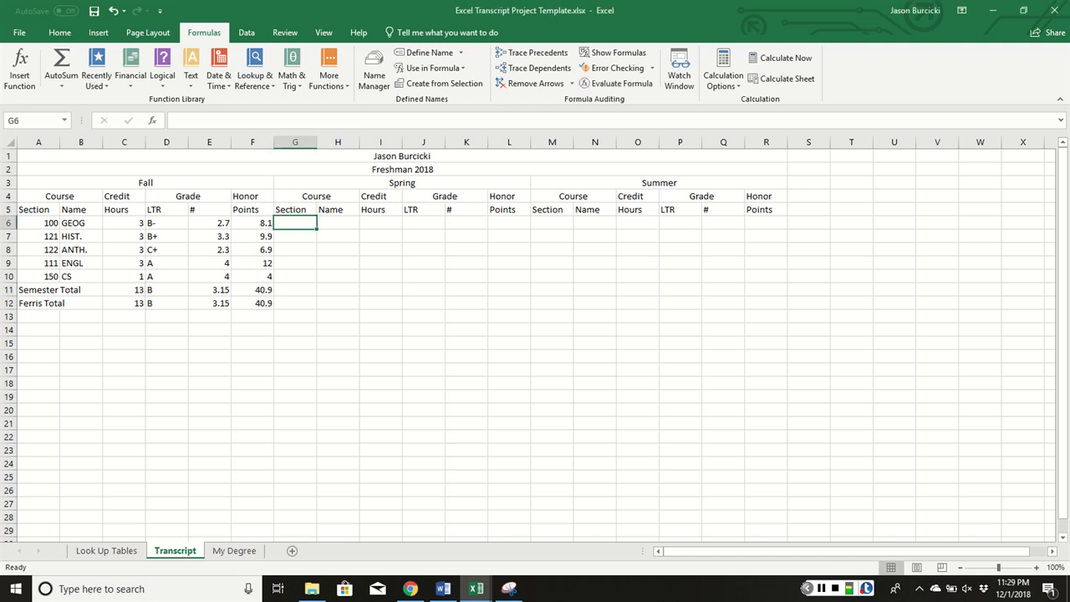
left_click(337, 222)
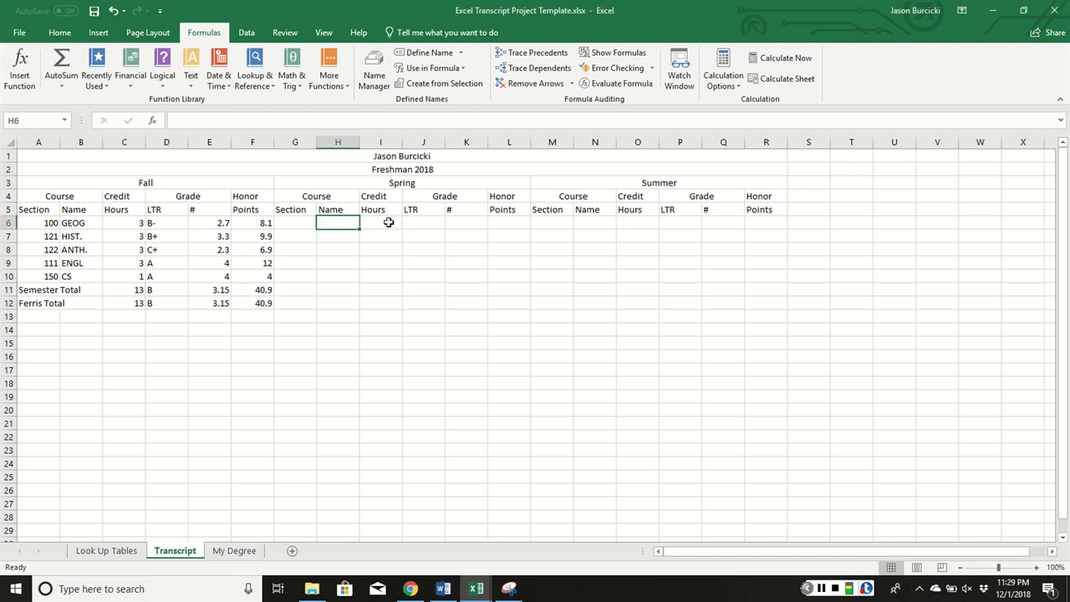
left_click(389, 222)
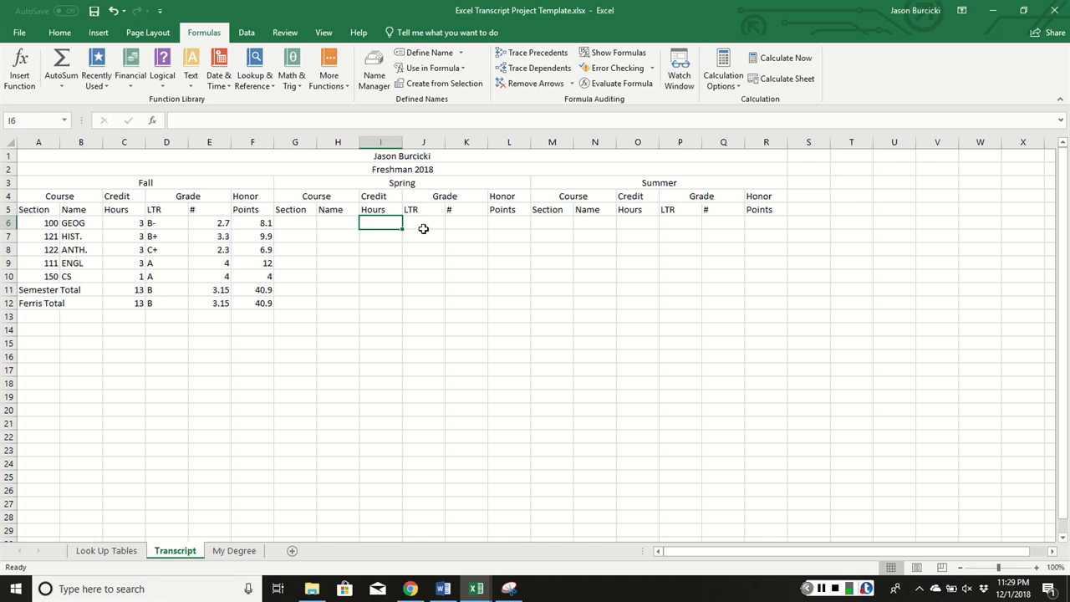
left_click(422, 221)
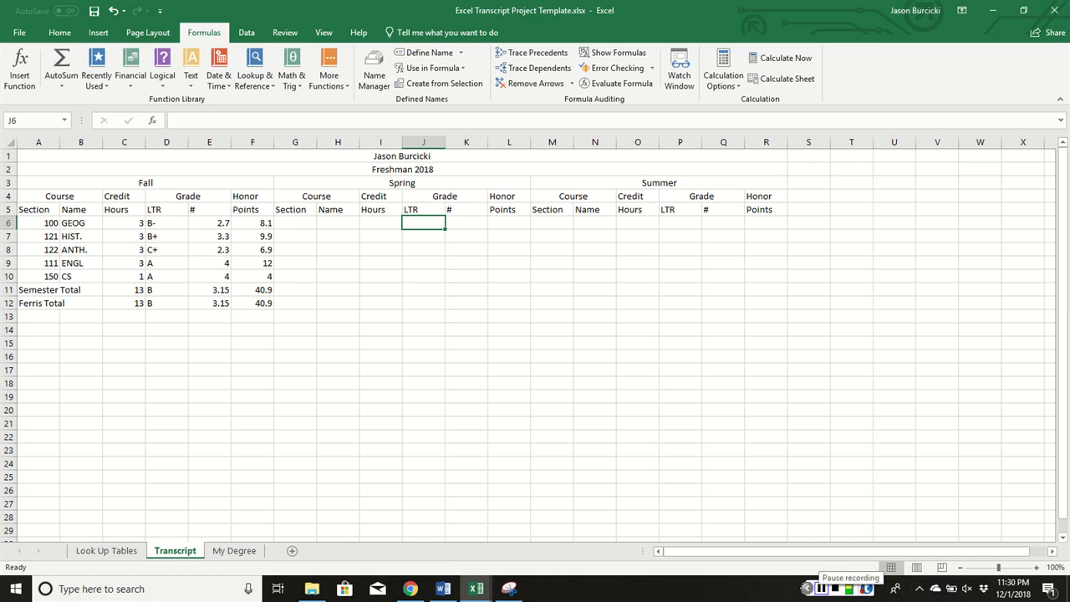
left_click(822, 589)
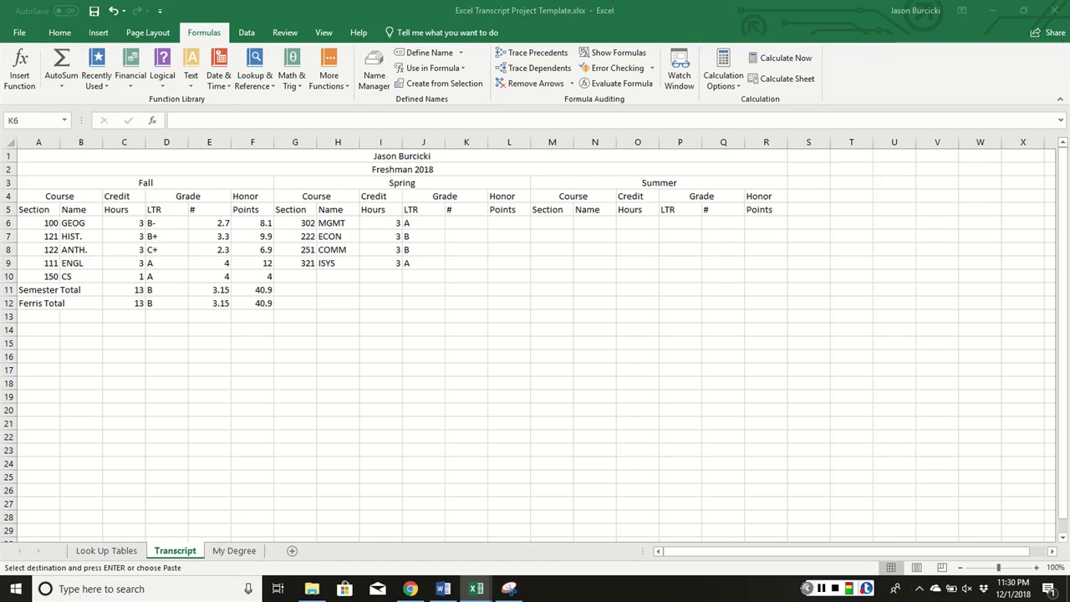
key("ctrl+v")
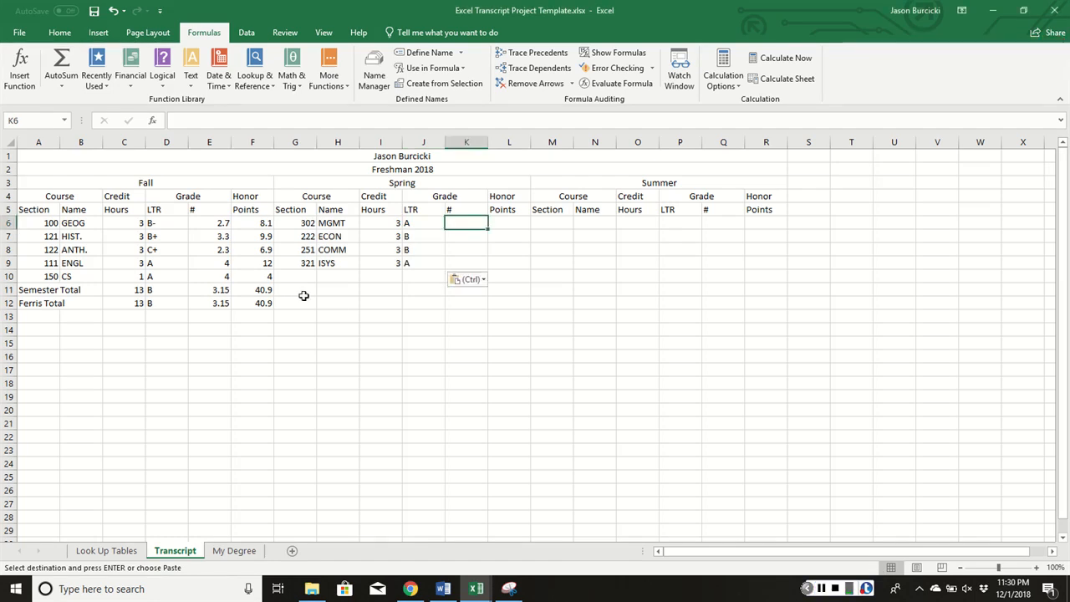
Label G11 'Semester Total' and G12 'Ferris Total'
left_click(292, 288)
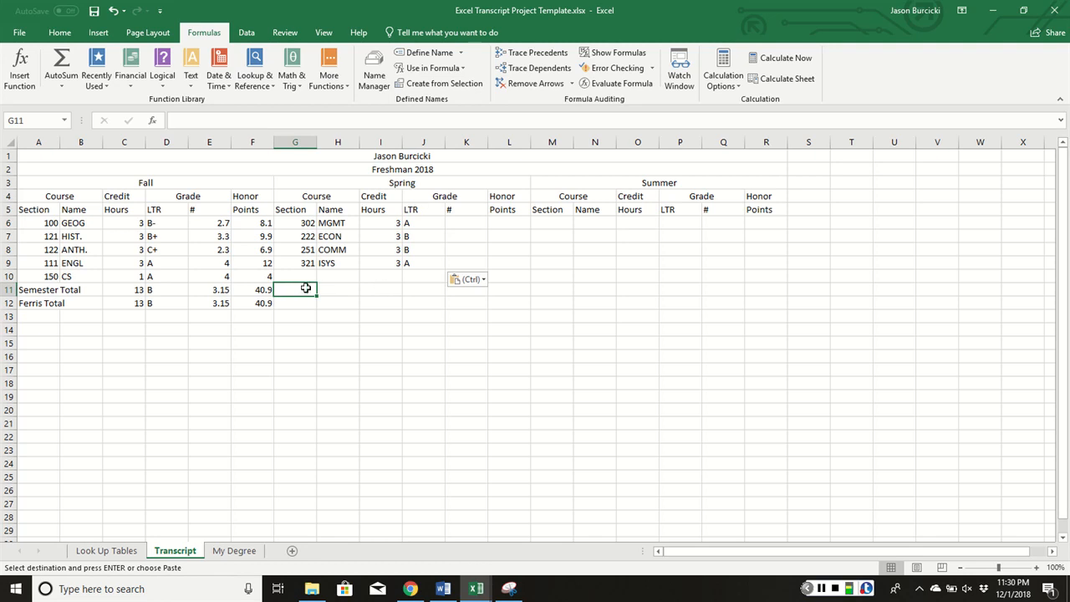
type("Semester")
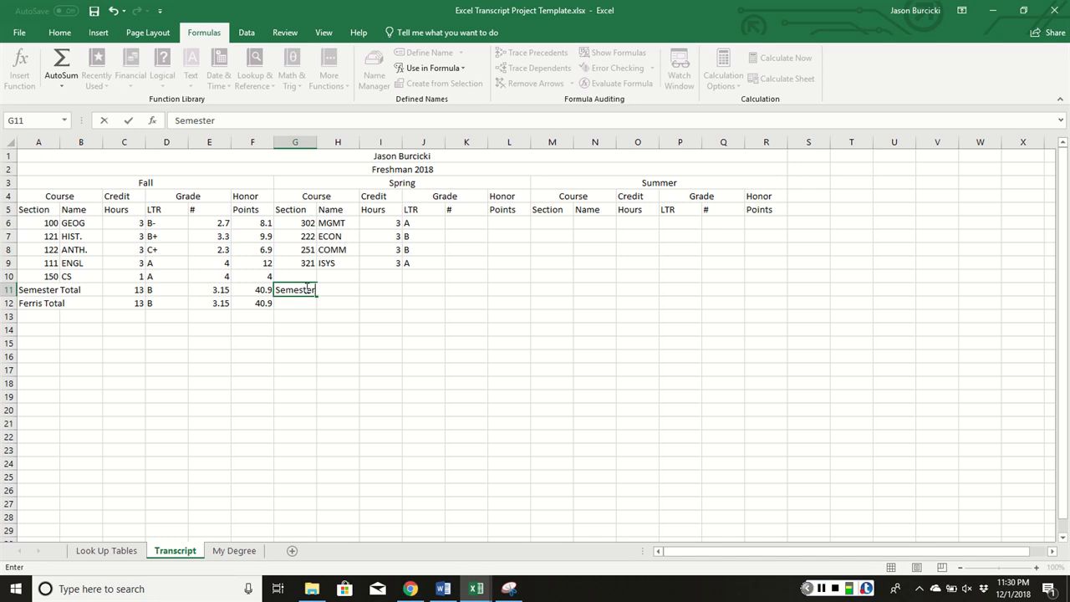
type(" Tot")
key("BackSpace")
key("BackSpace")
type("otal")
key("Return")
type("Ferris St")
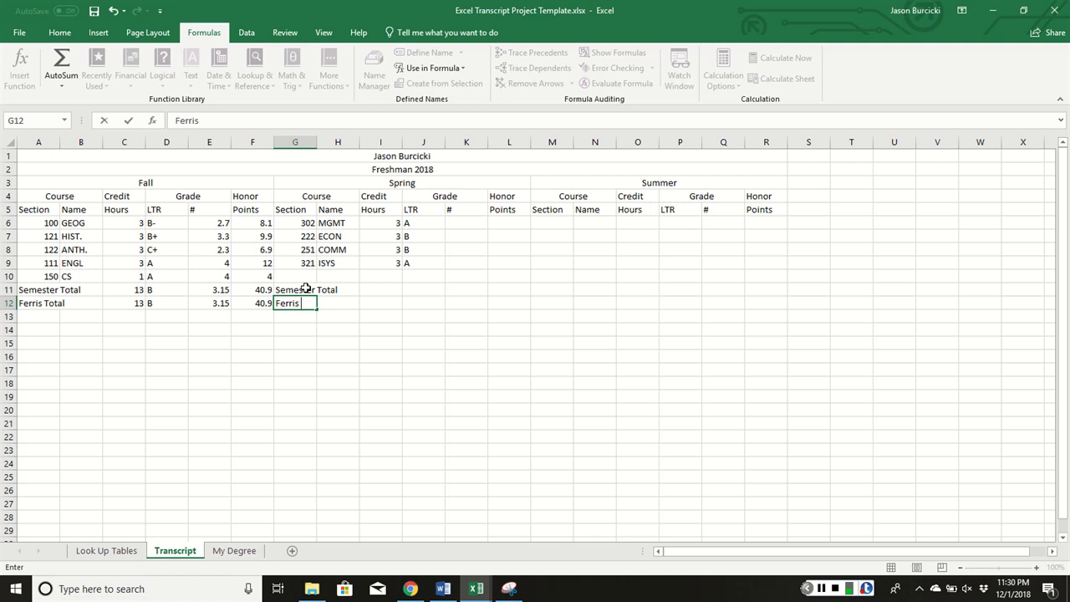
key("BackSpace")
key("BackSpace")
type("Total")
key("Return")
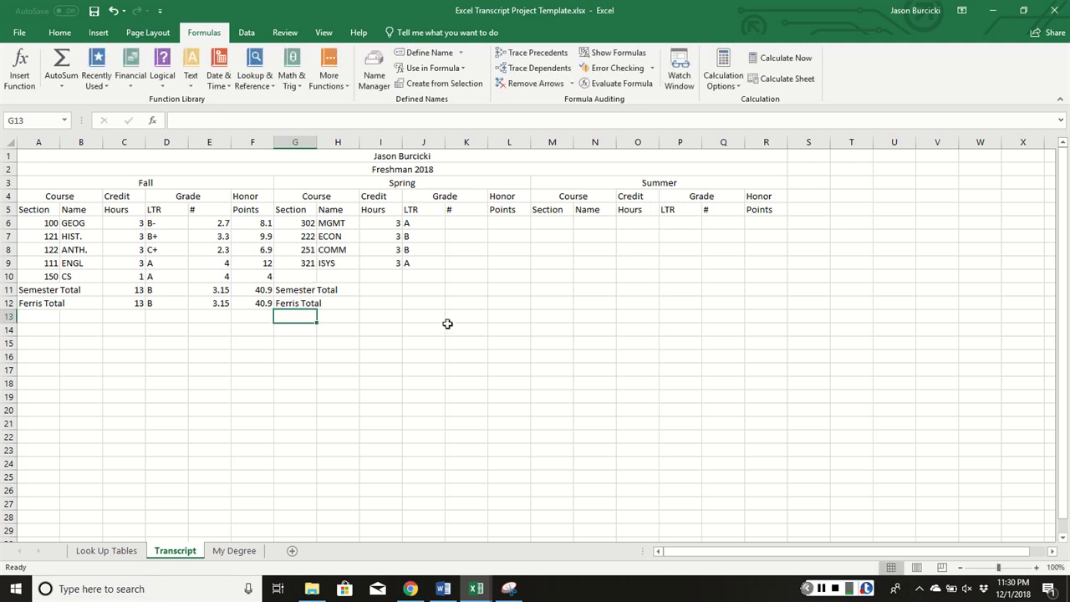
AutoSum the Spring credit hours into I11, giving 12
left_click(383, 289)
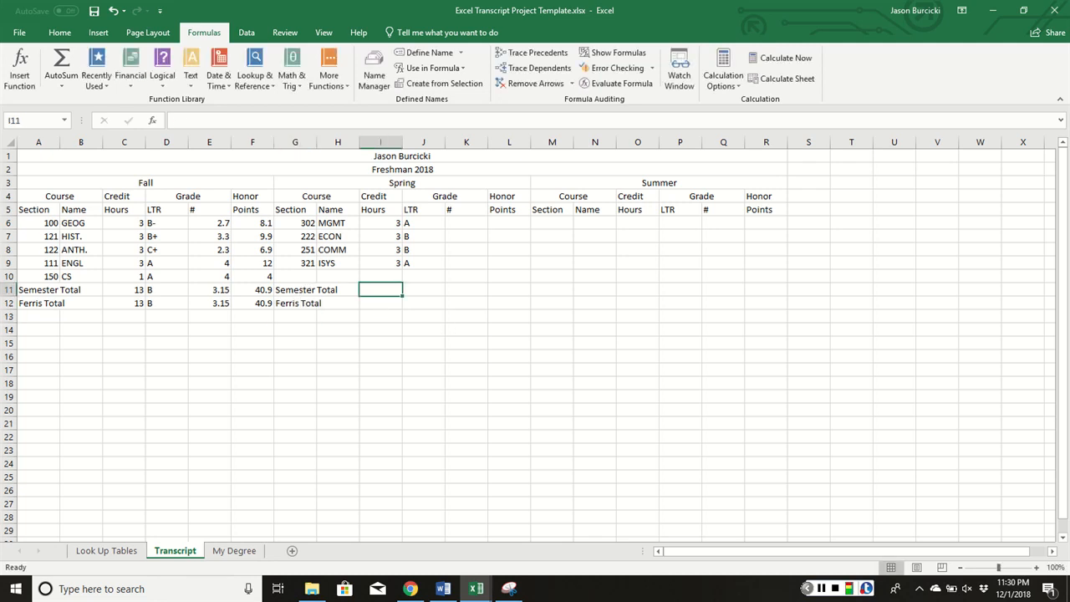
left_click(60, 32)
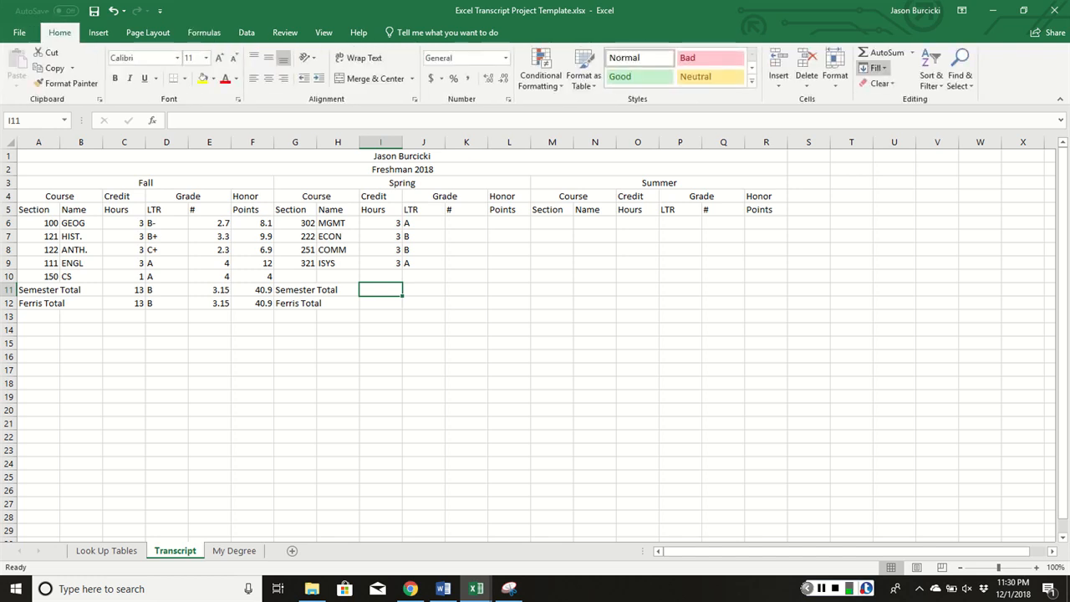
left_click(875, 53)
key("Return")
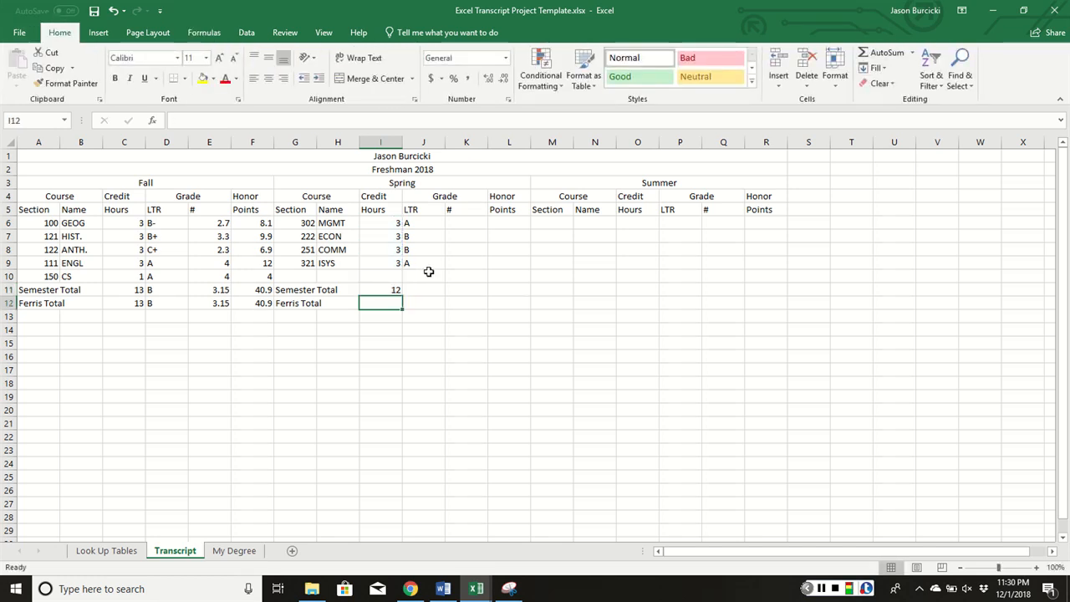
Set I12 to =C12+I11 for 25 cumulative credit hours
type("=")
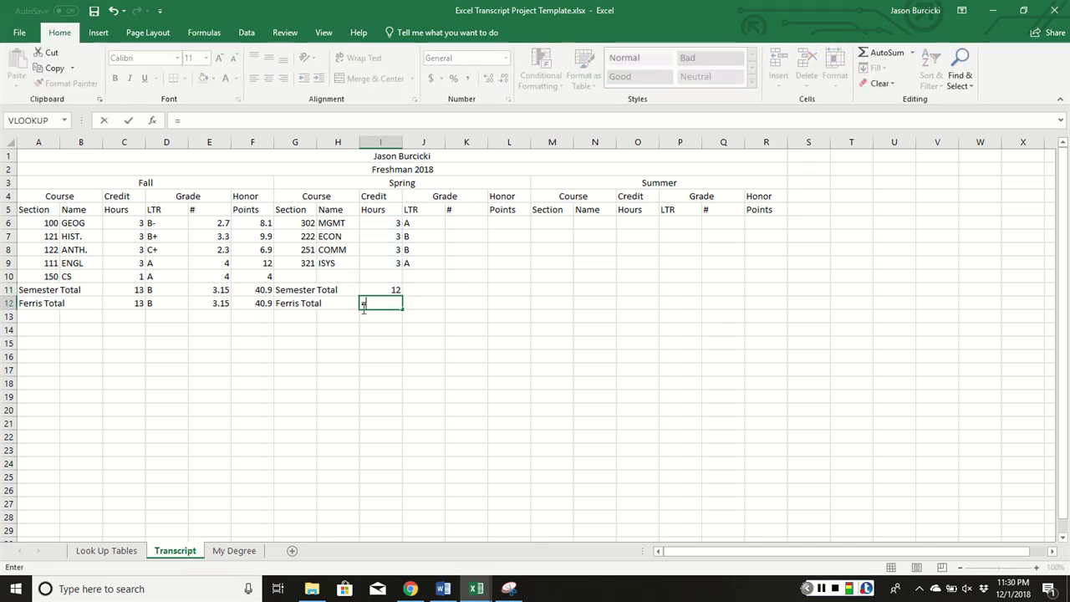
left_click(126, 304)
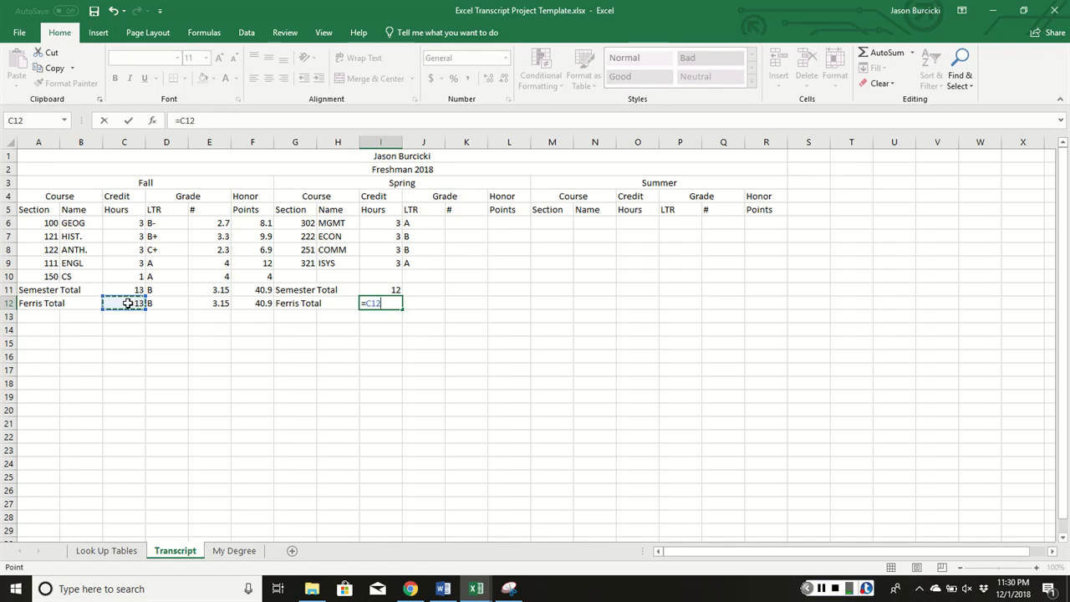
type("+")
left_click(374, 290)
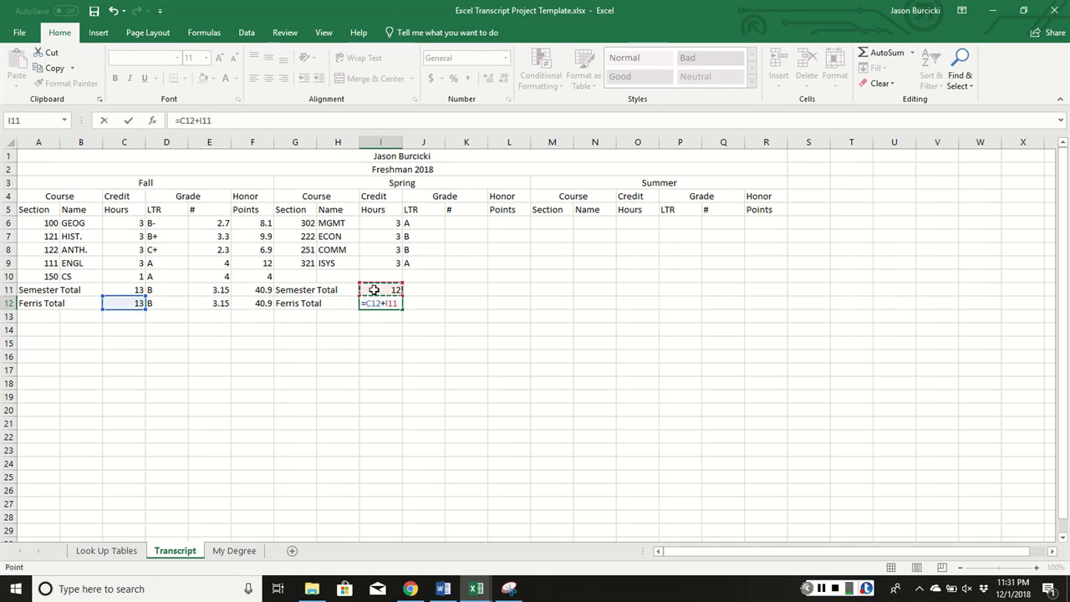
key("Return")
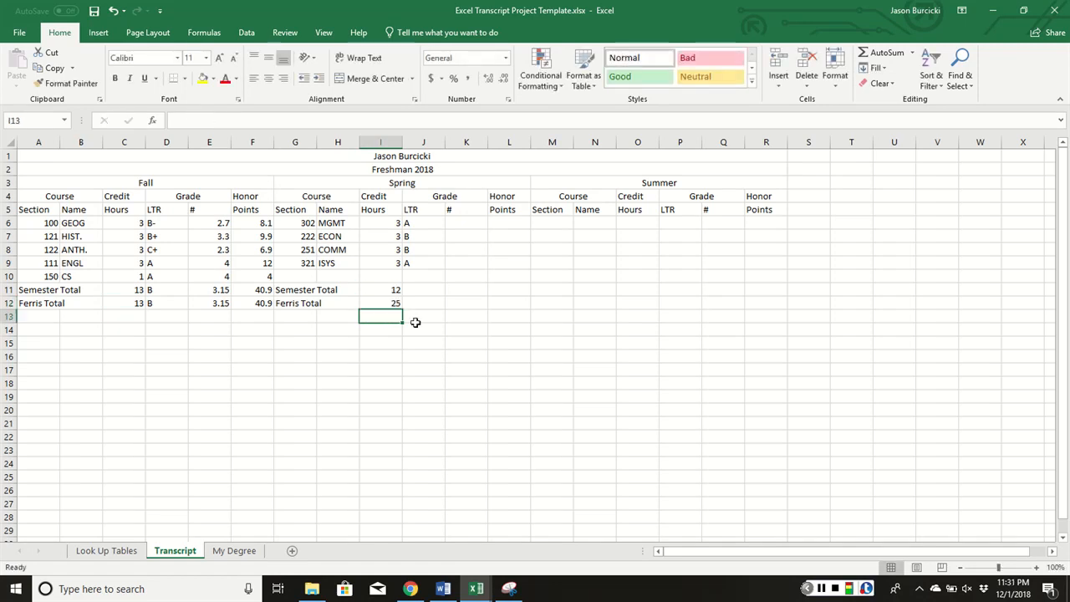
left_click(475, 224)
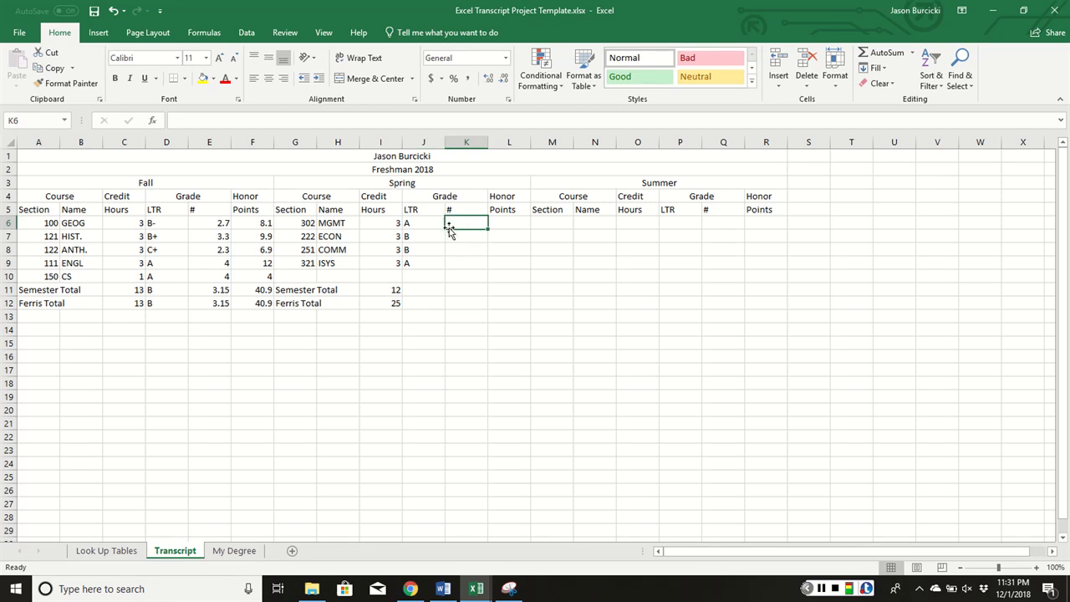
Copy E6's grade lookup into K6:K9, showing 4, #N/A, #N/A, 4
left_click(224, 223)
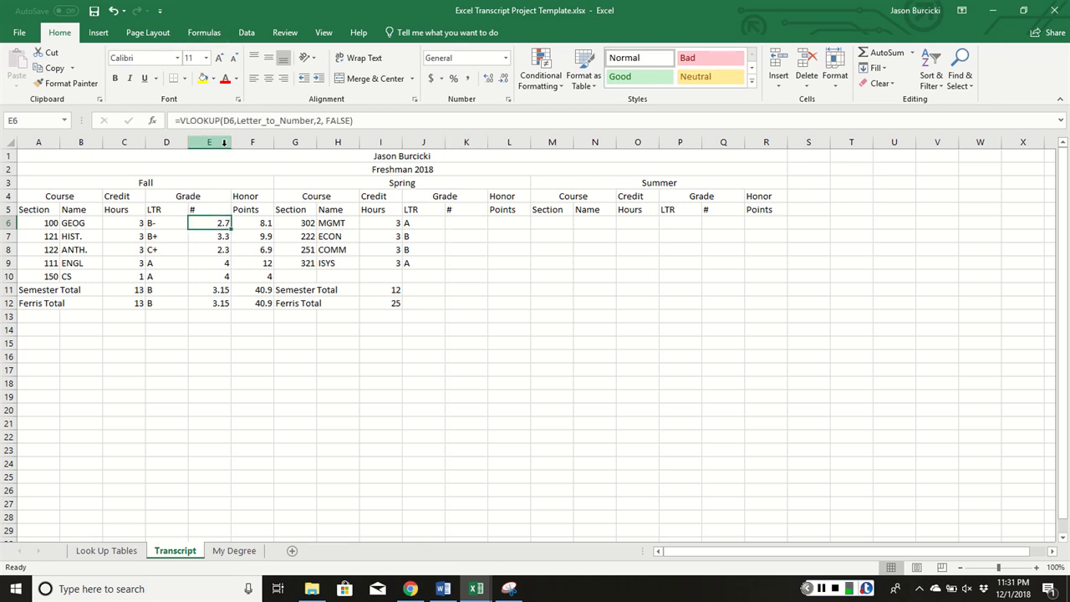
key("ctrl+c")
left_click(462, 222)
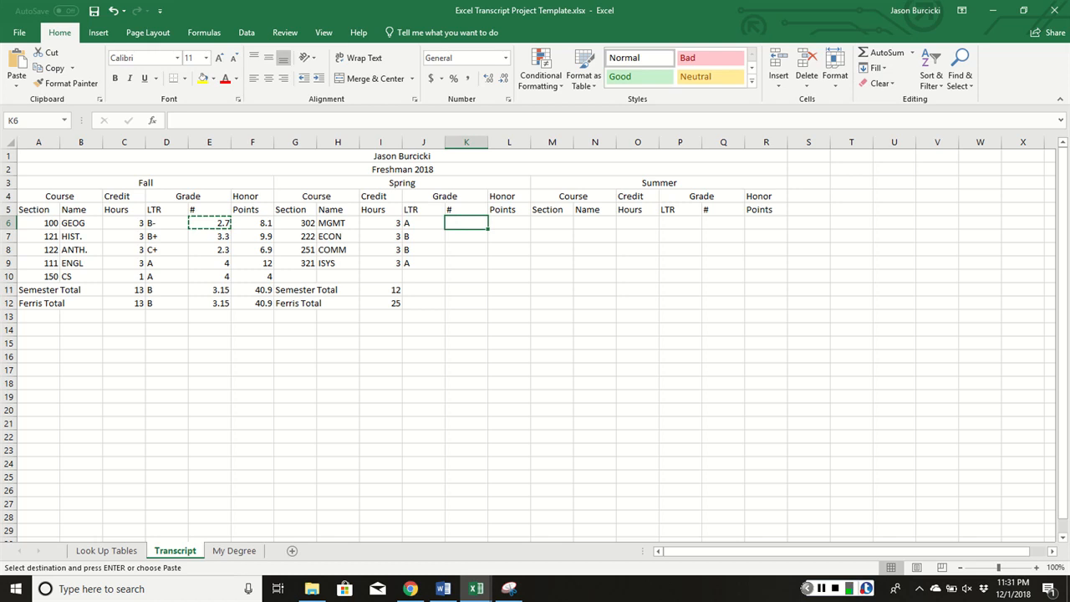
key("ctrl+v")
left_click_drag(491, 228, 487, 267)
Inspect K7's #N/A lookup, then edit cell A5 on the Look Up Tables sheet
left_click(474, 237)
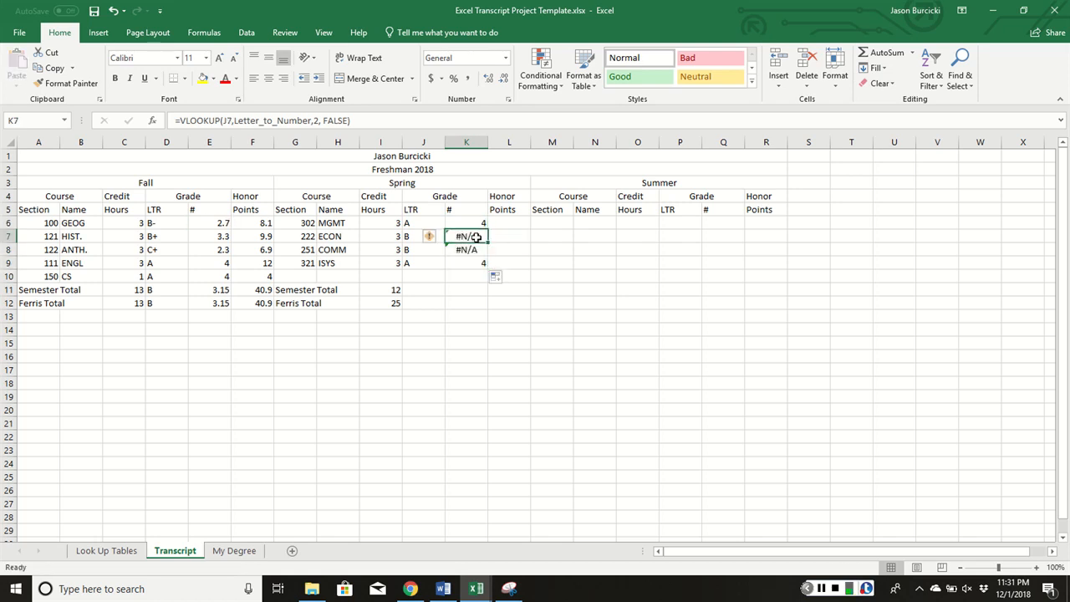
double_click(476, 238)
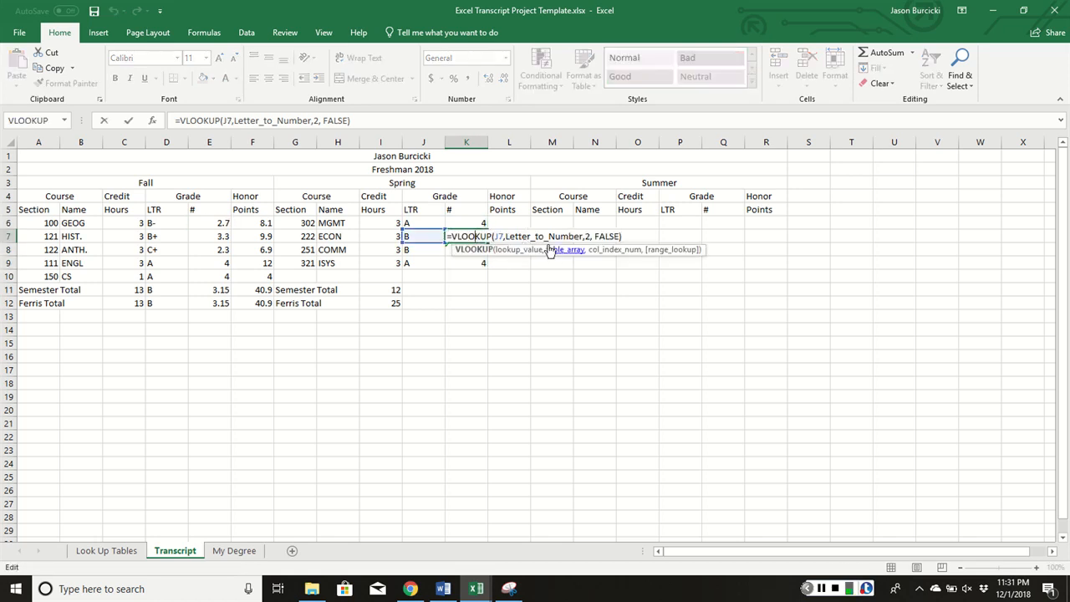
key("Escape")
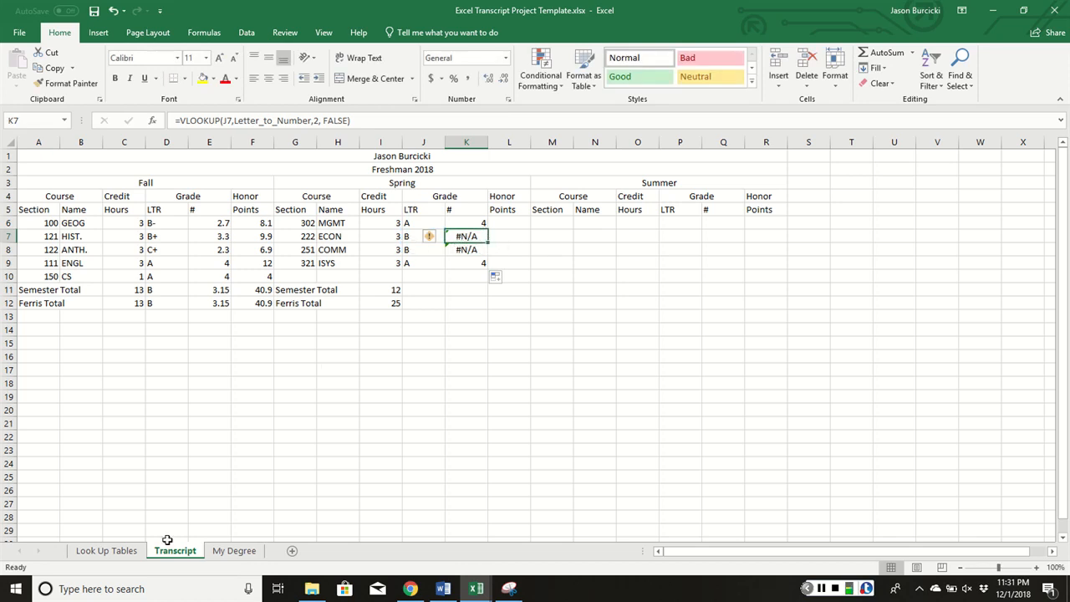
left_click(106, 550)
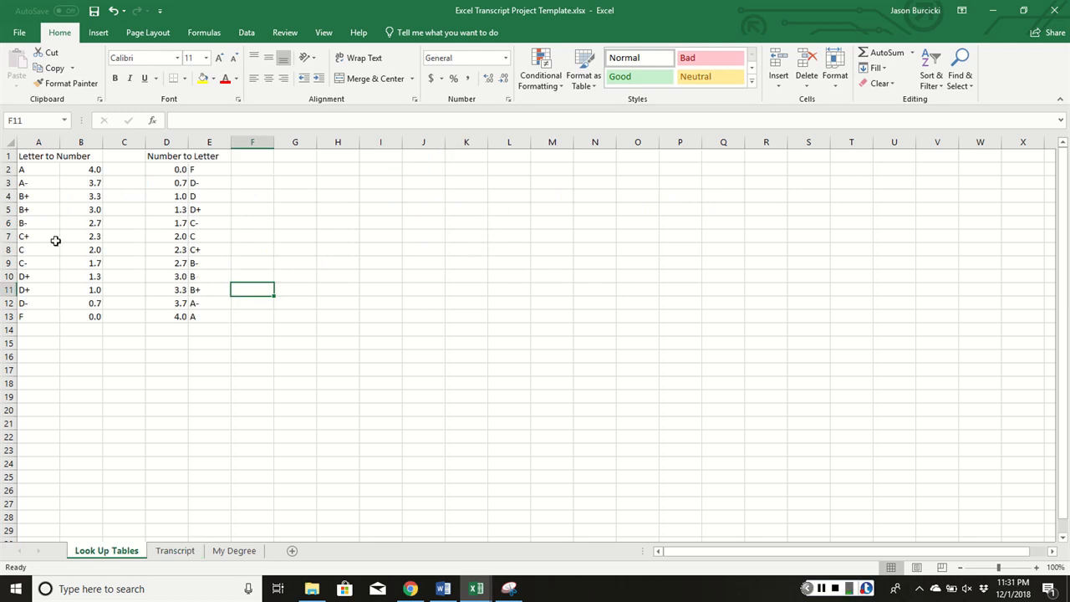
double_click(32, 210)
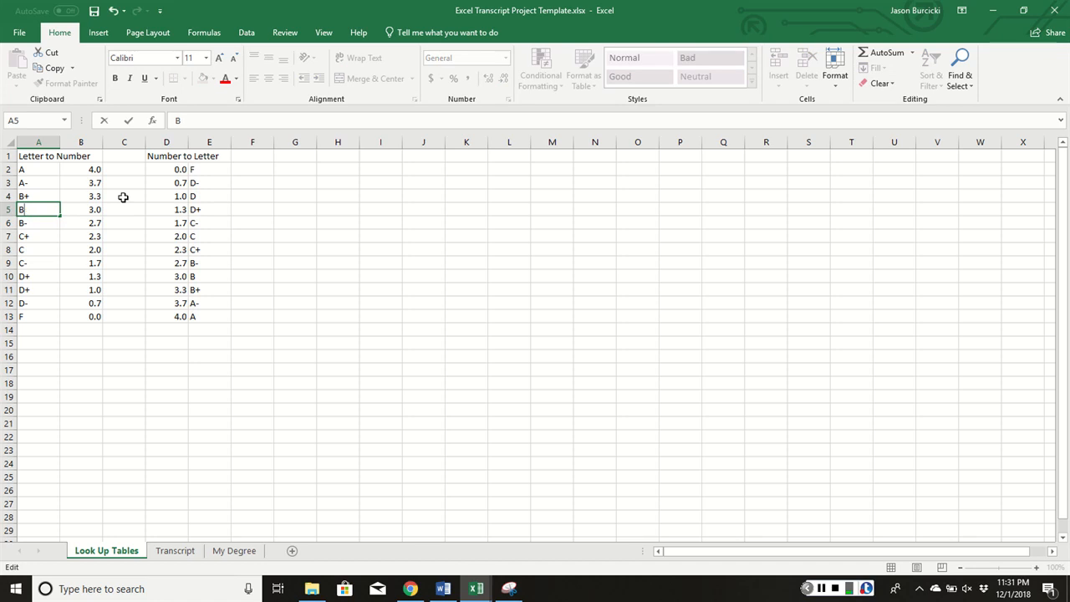
Save A5 as B instead of the duplicate B+ and return to the Transcript sheet
key("Return")
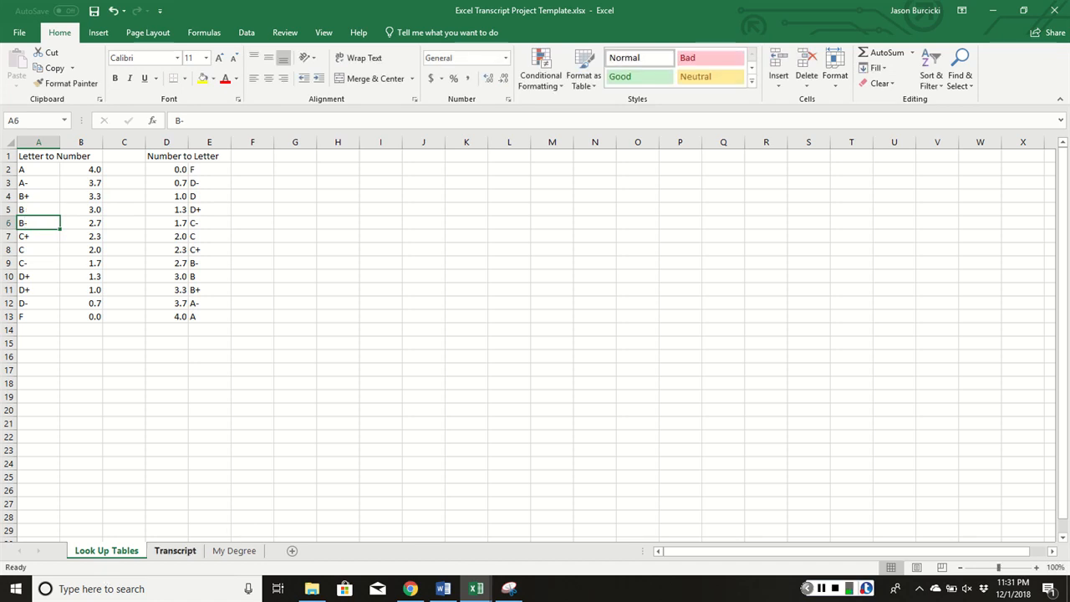
left_click(175, 550)
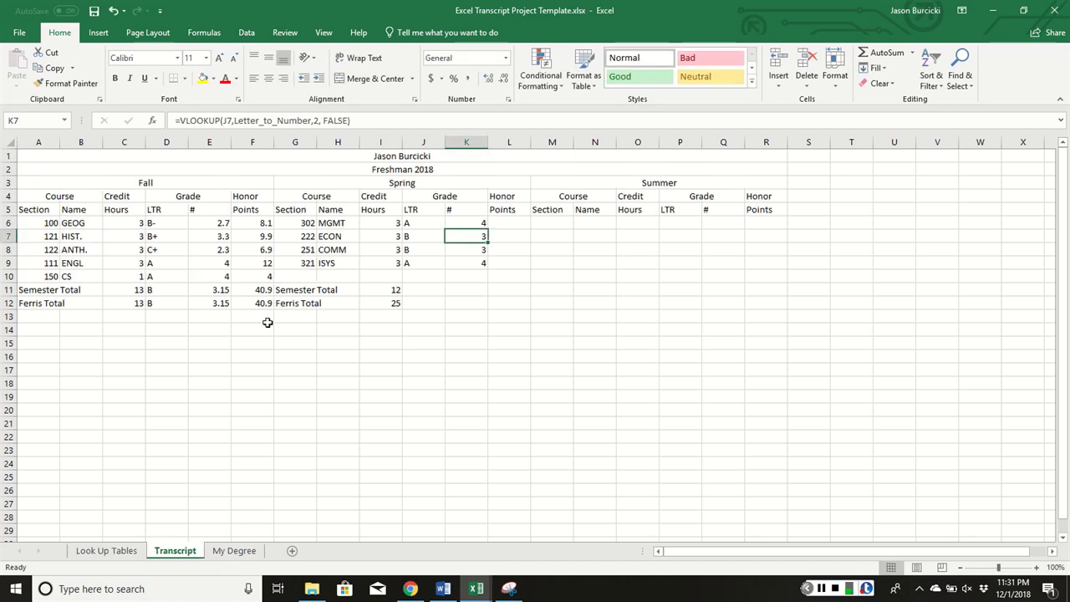
Enter =I6*K6 in L6, fill to L9 (12, 9, 9, 12), and clear L10:L12
left_click(518, 220)
type("=")
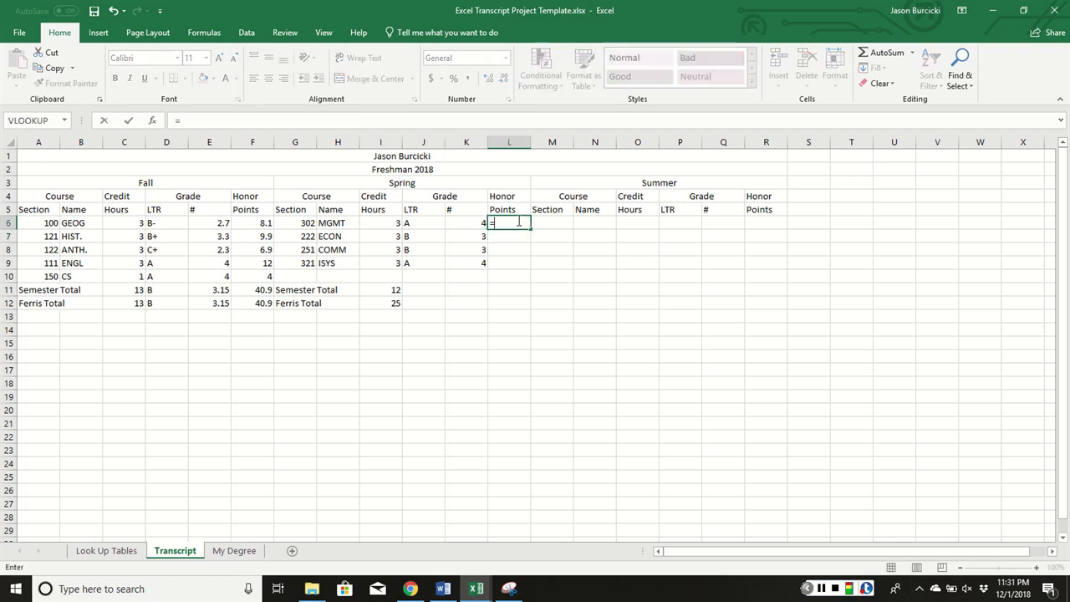
left_click(393, 220)
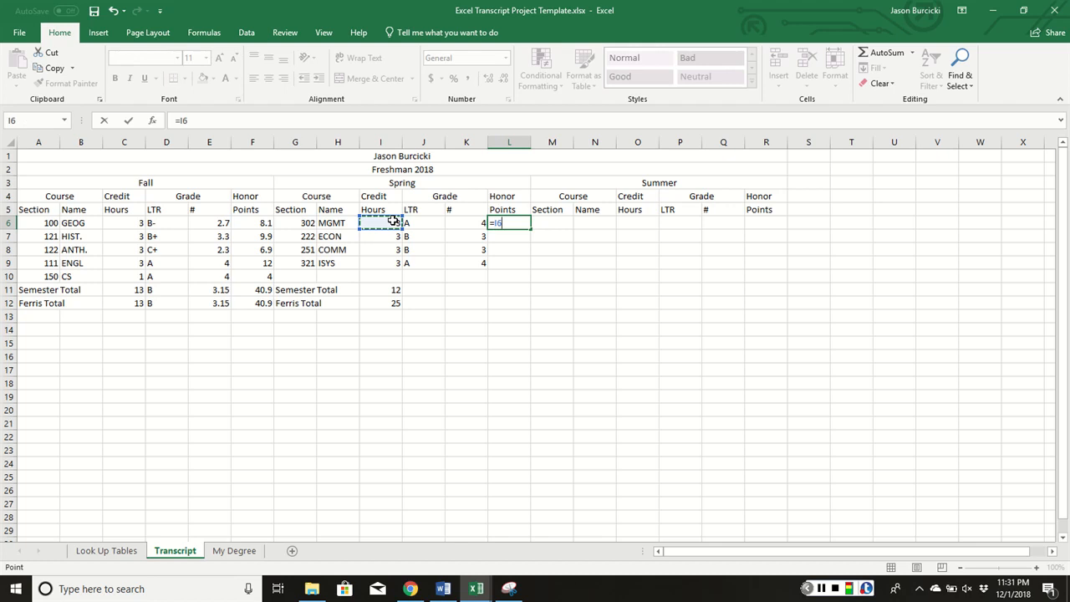
type("*")
left_click(470, 222)
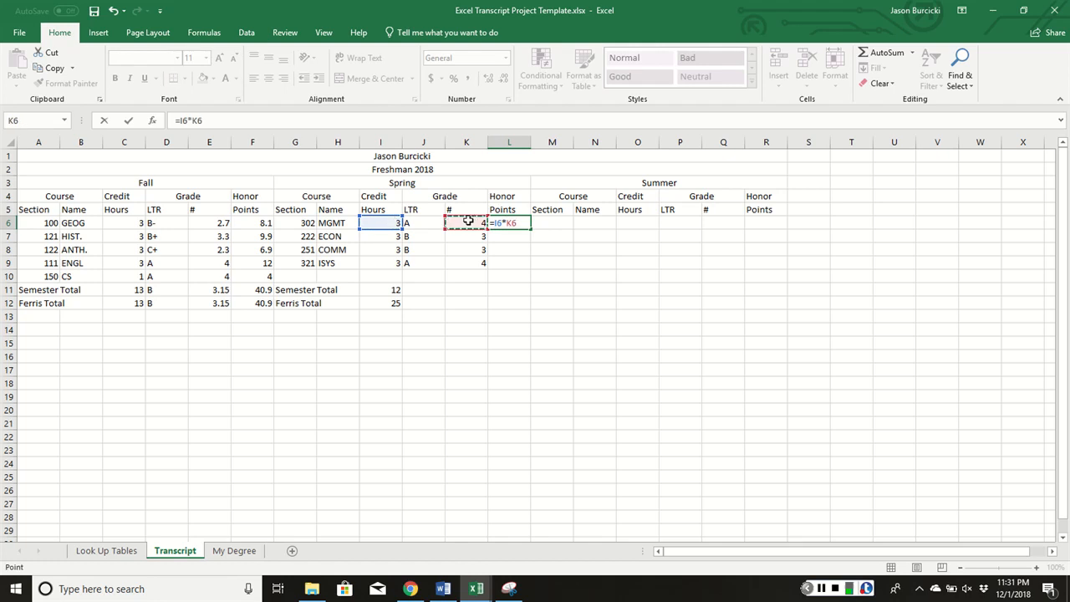
key("Return")
left_click(515, 220)
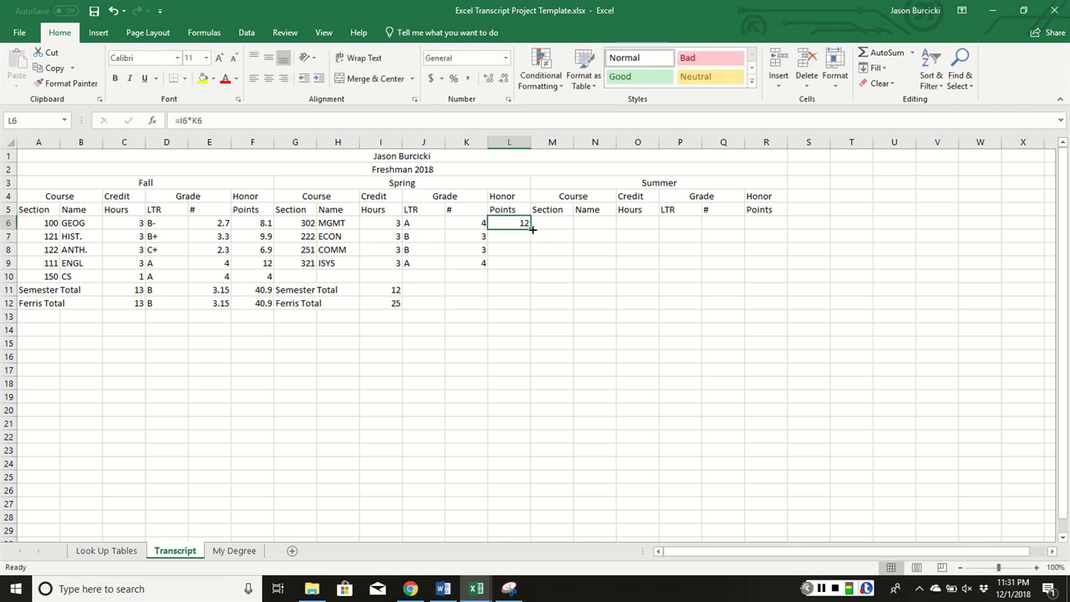
double_click(530, 229)
left_click_drag(507, 276, 510, 298)
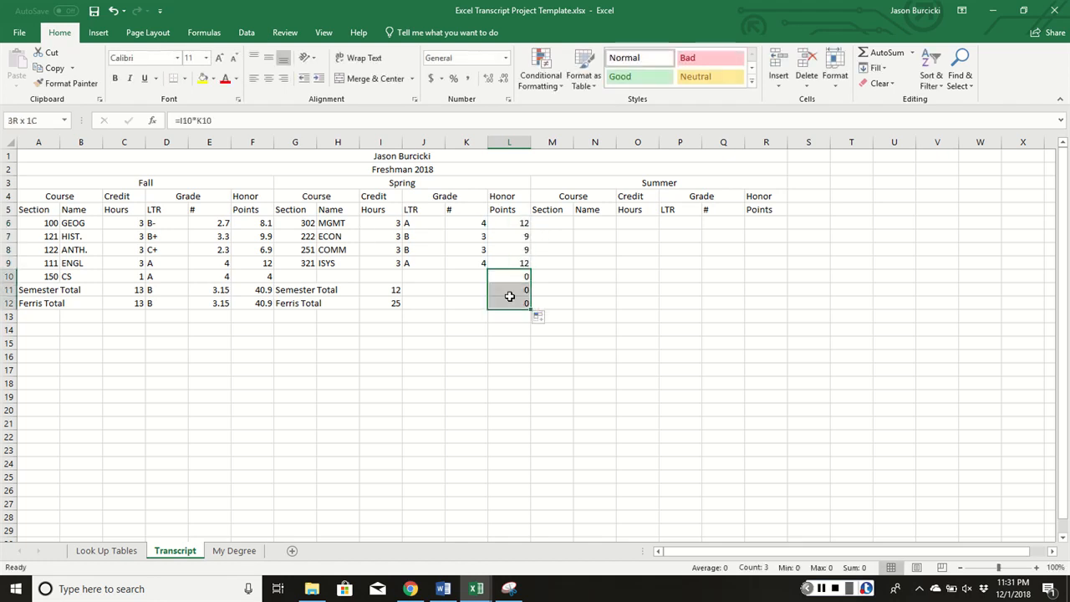
key("Delete")
AutoSum L11 to 42 and set L12 to =F12+L11, giving 82.9
left_click(509, 289)
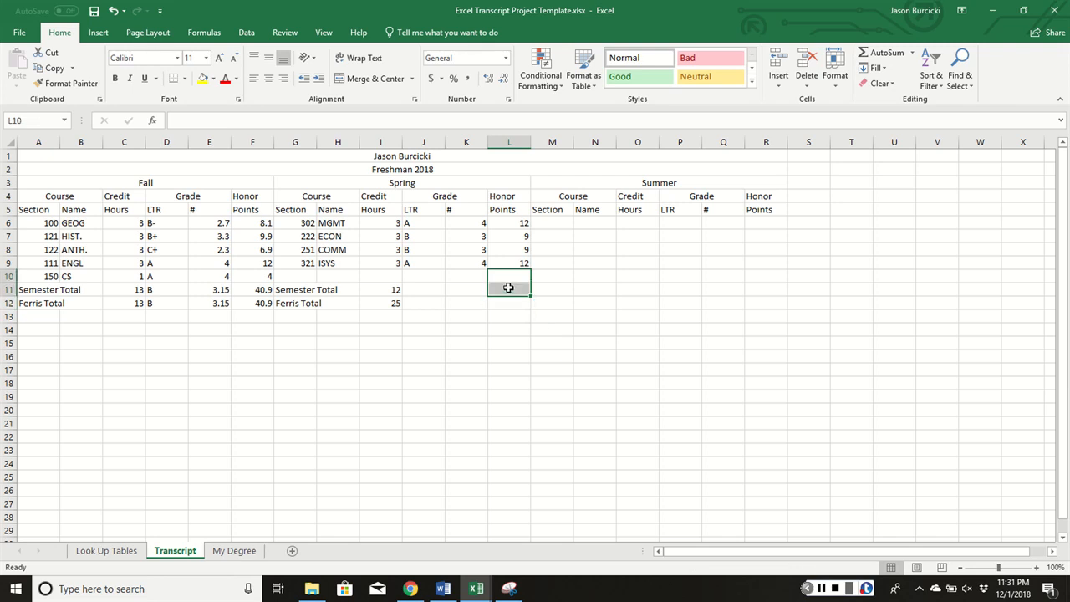
left_click(885, 52)
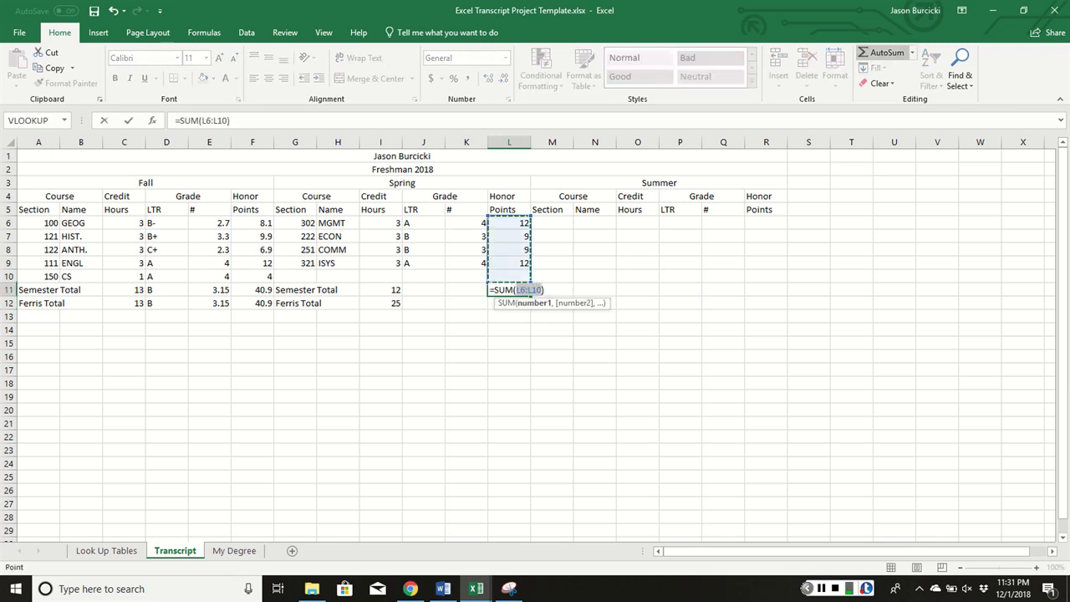
key("Return")
type("=")
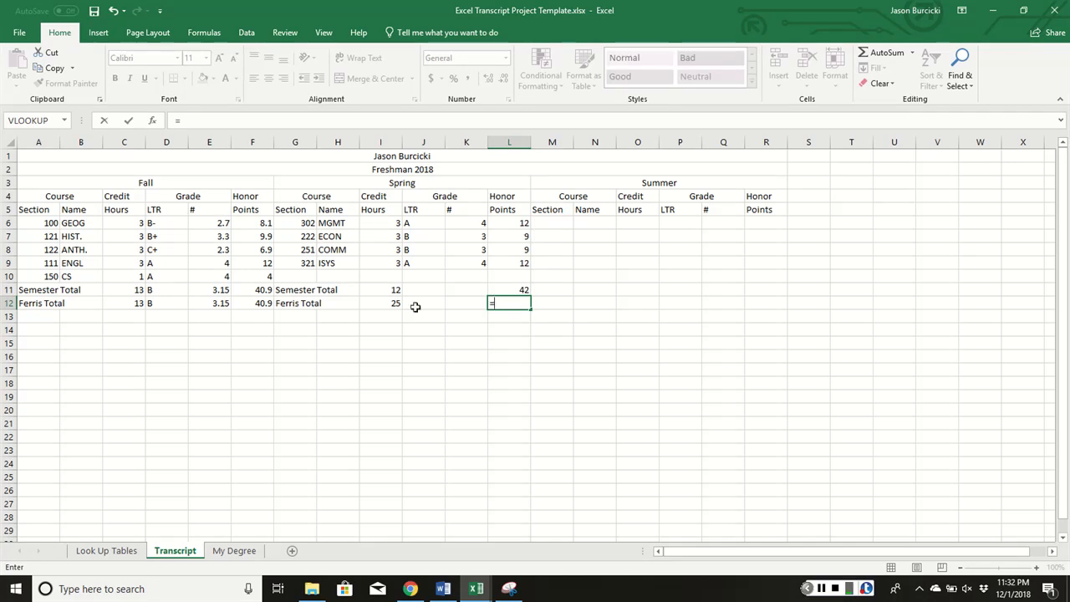
left_click(253, 304)
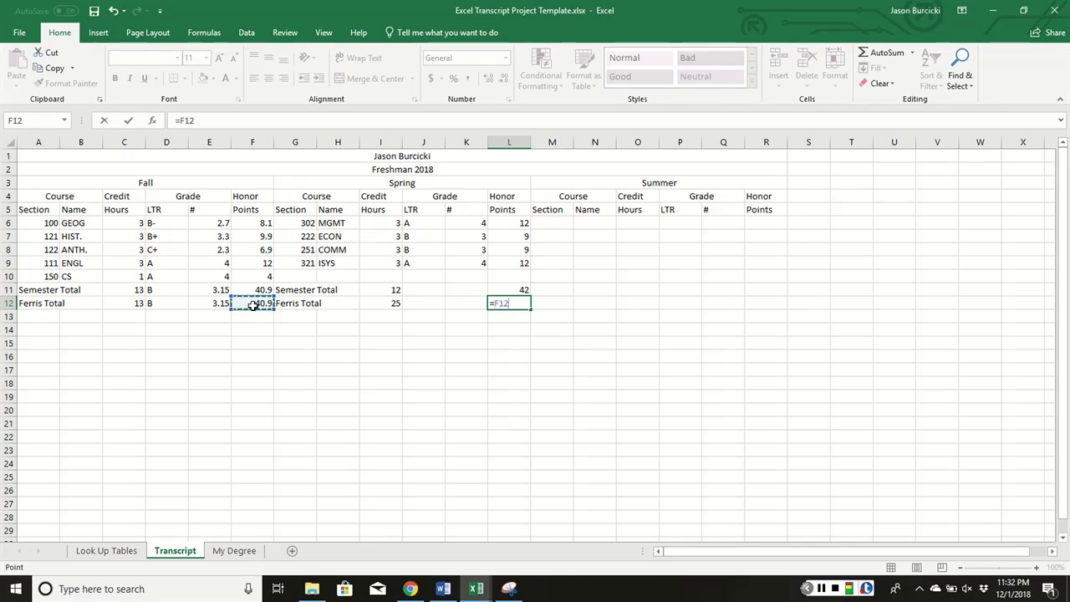
type("+")
left_click(514, 290)
key("Return")
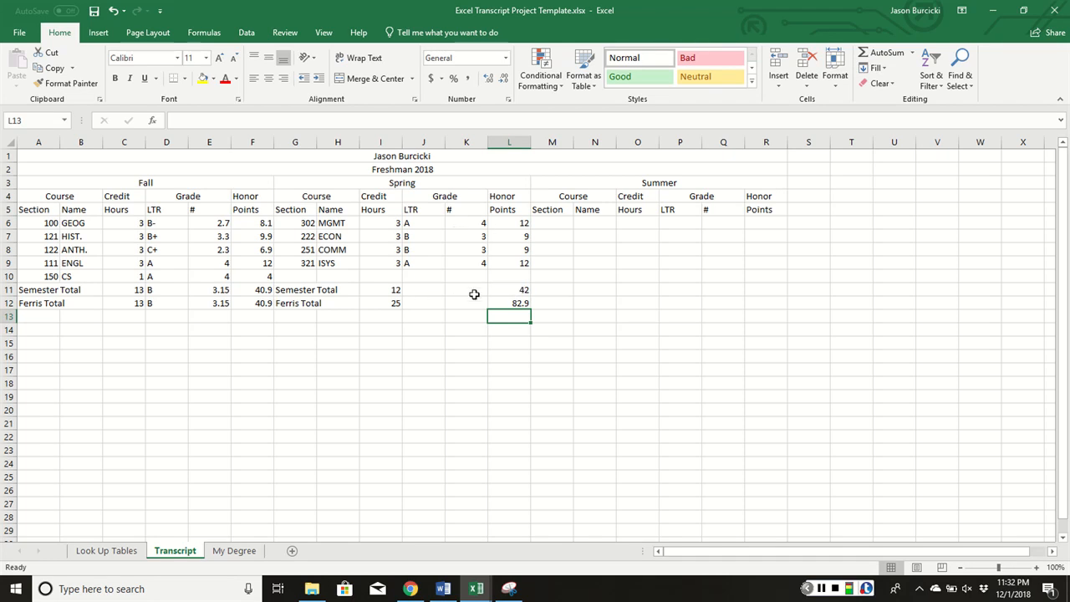
Enter =L11/I11 in K11 for a 3.5 semester GPA and fill it down to K12
left_click(473, 292)
type("=")
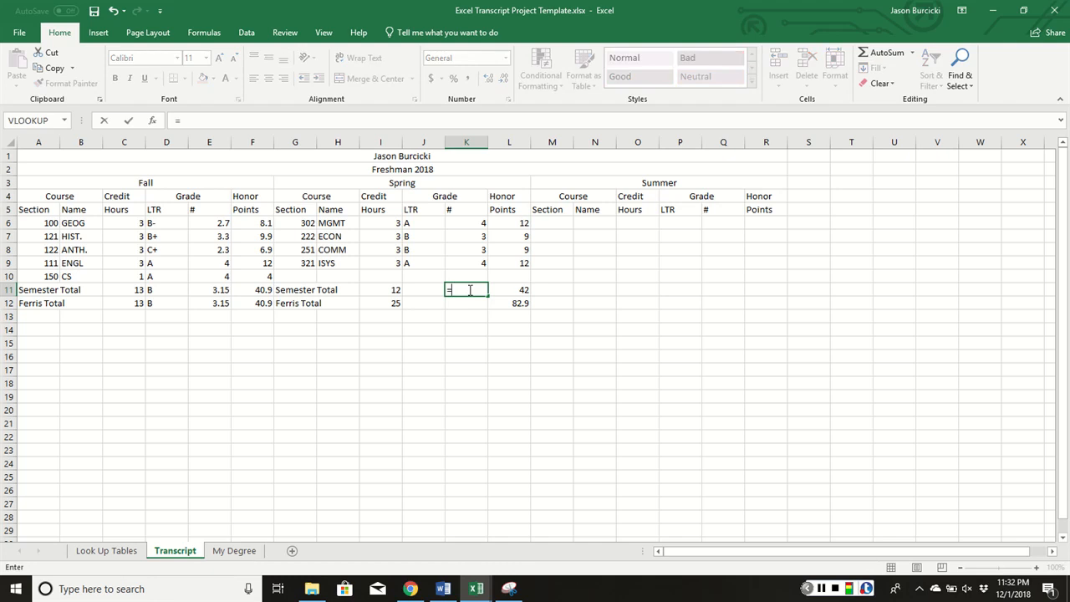
left_click(511, 290)
type("/")
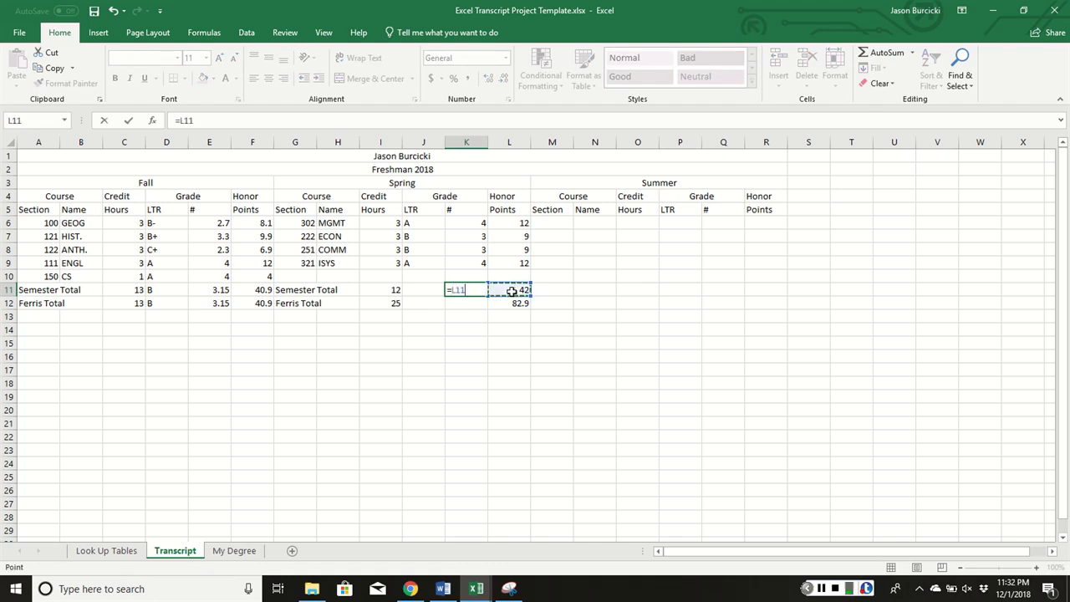
left_click(389, 289)
key("Return")
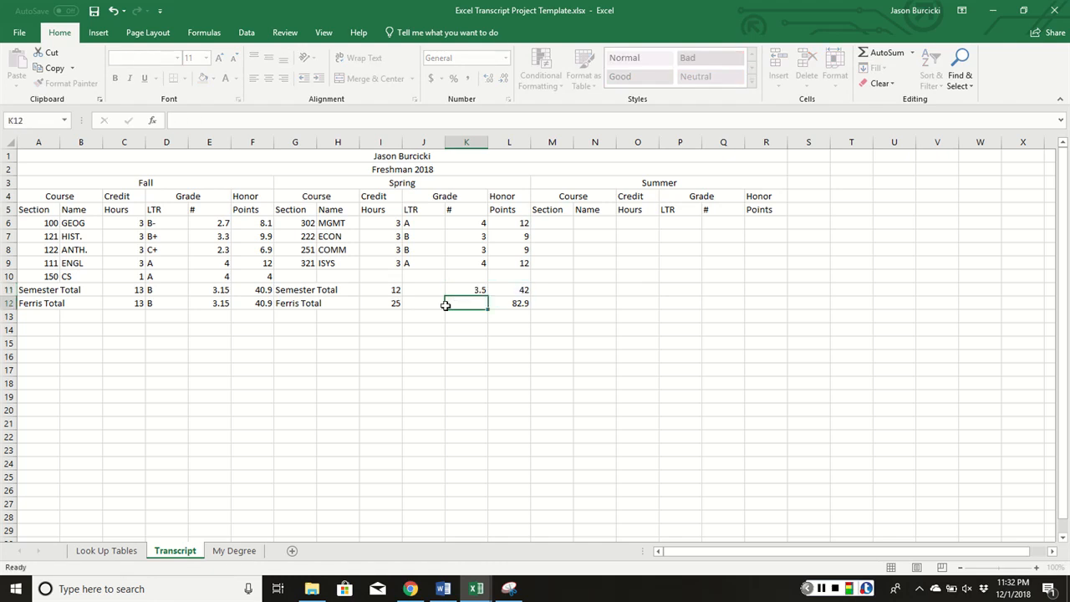
left_click(478, 291)
left_click_drag(489, 294, 490, 307)
left_click(437, 327)
Format the Ferris GPA in K12 to show two decimals (3.32)
left_click(480, 303)
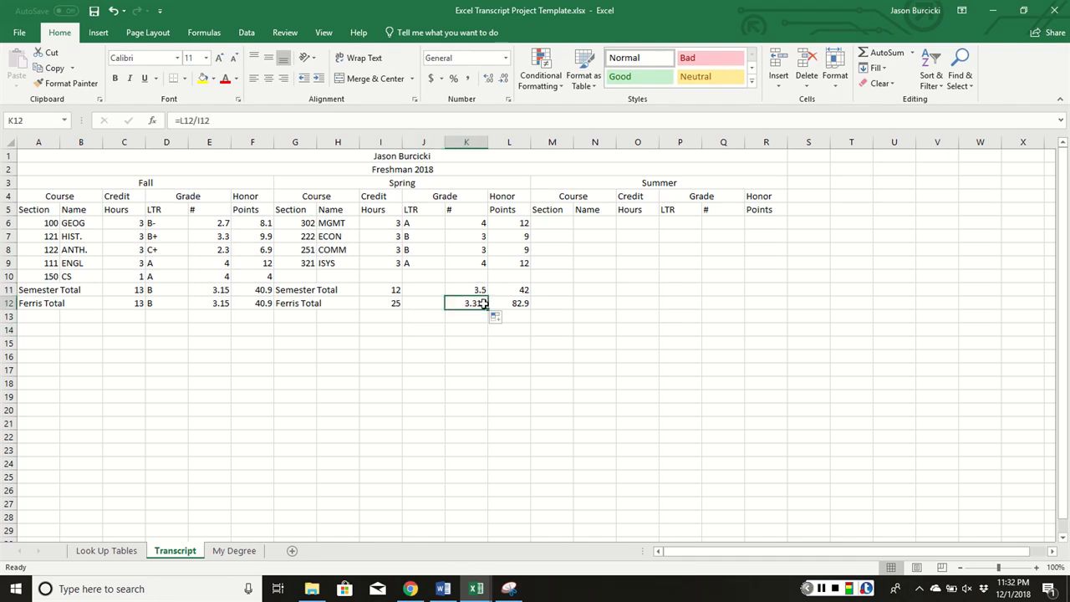
left_click(502, 78)
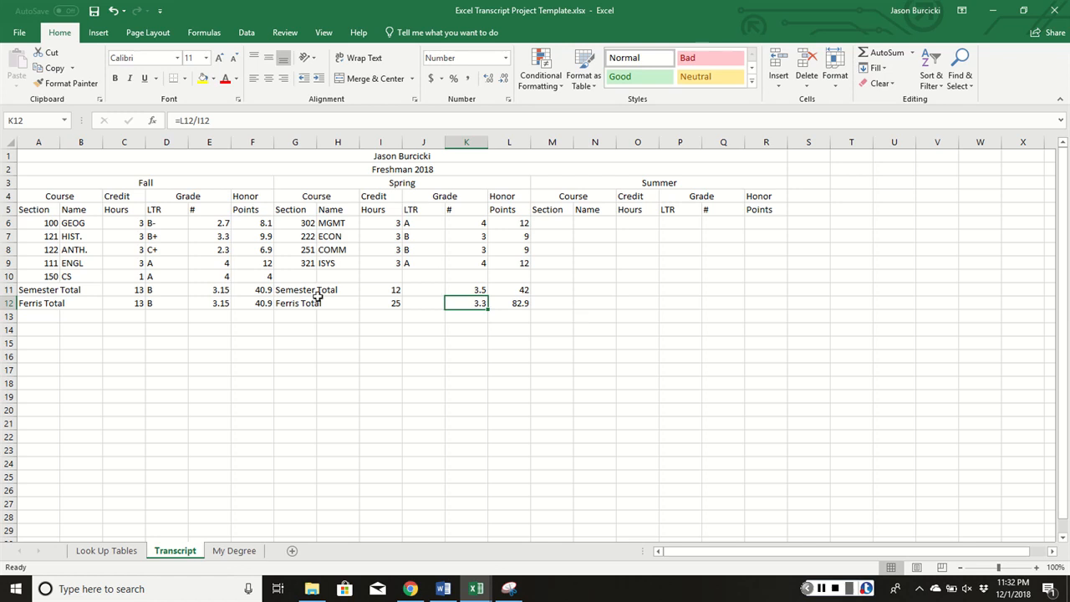
left_click(489, 77)
left_click(160, 325)
left_click(166, 292)
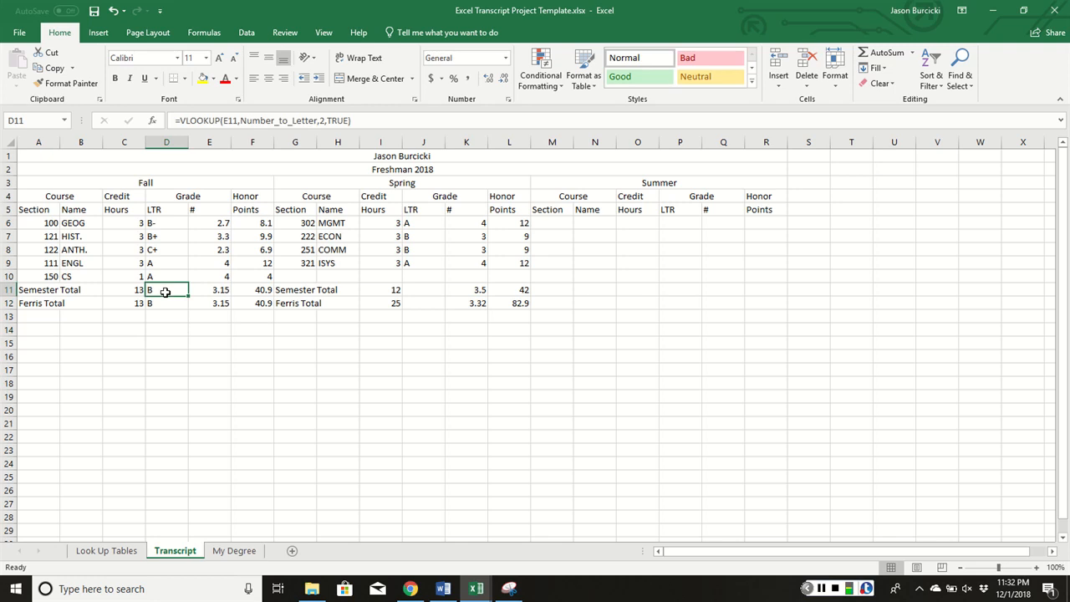
Copy D11's Number_to_Letter grade formula into J11:J12, so both show B+
key("ctrl+c")
left_click(428, 288)
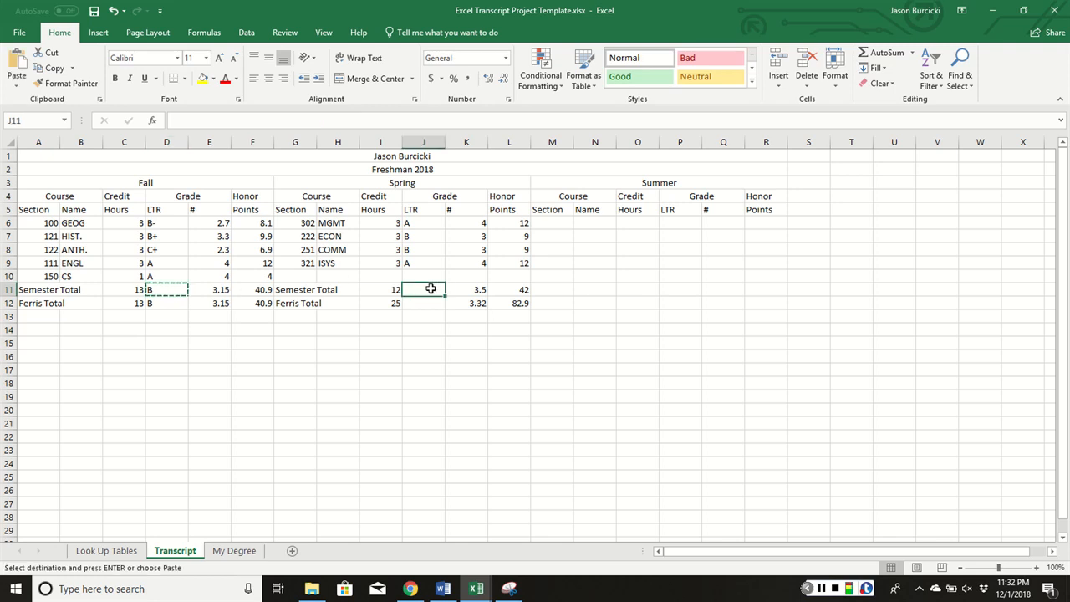
key("Escape")
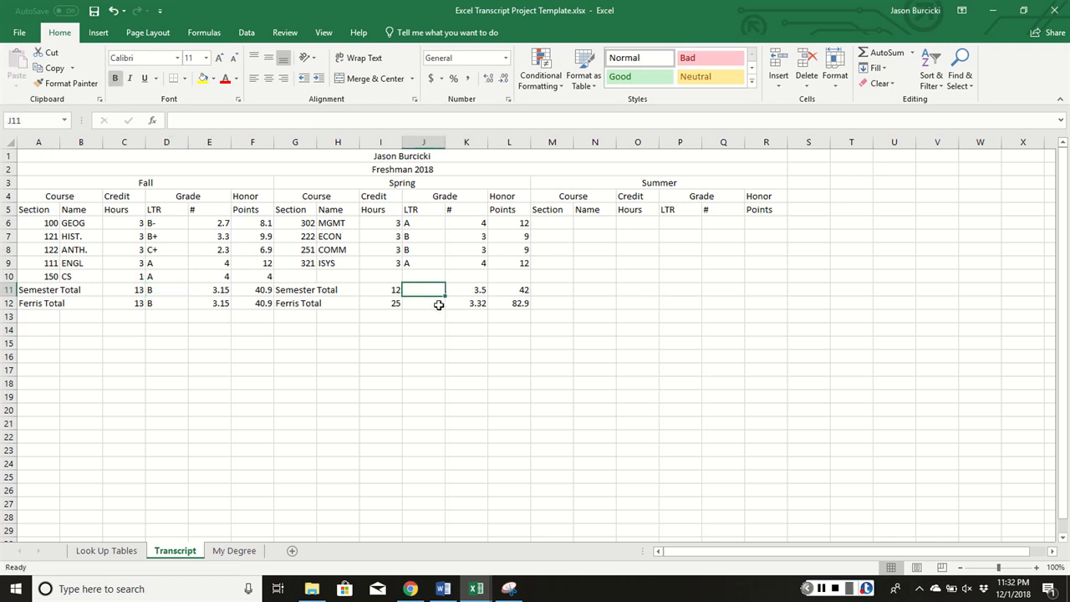
left_click(264, 370)
left_click(134, 289)
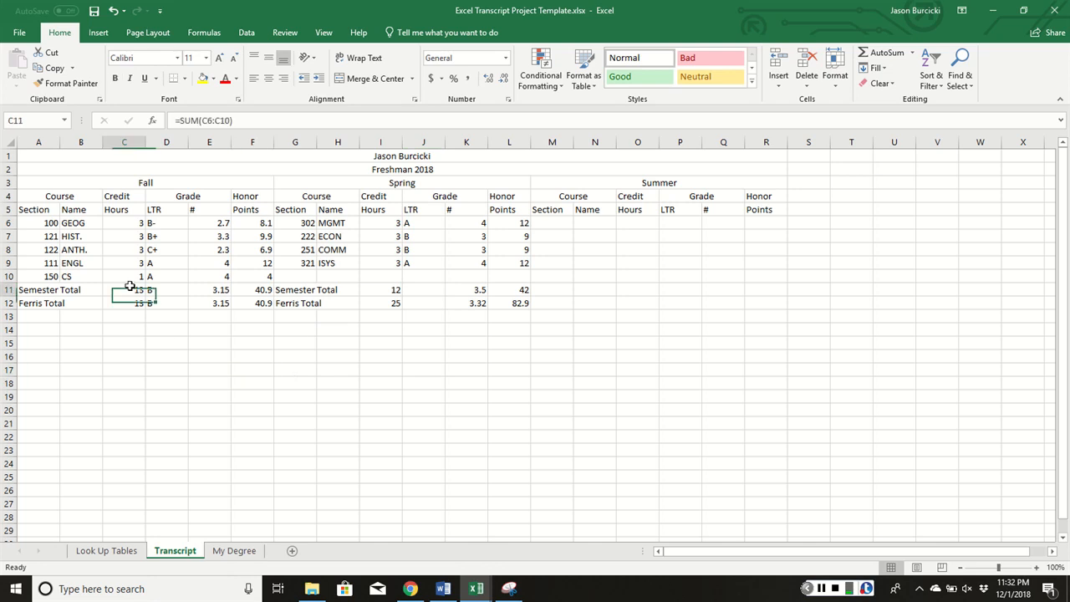
left_click(165, 288)
key("ctrl+c")
left_click(420, 291)
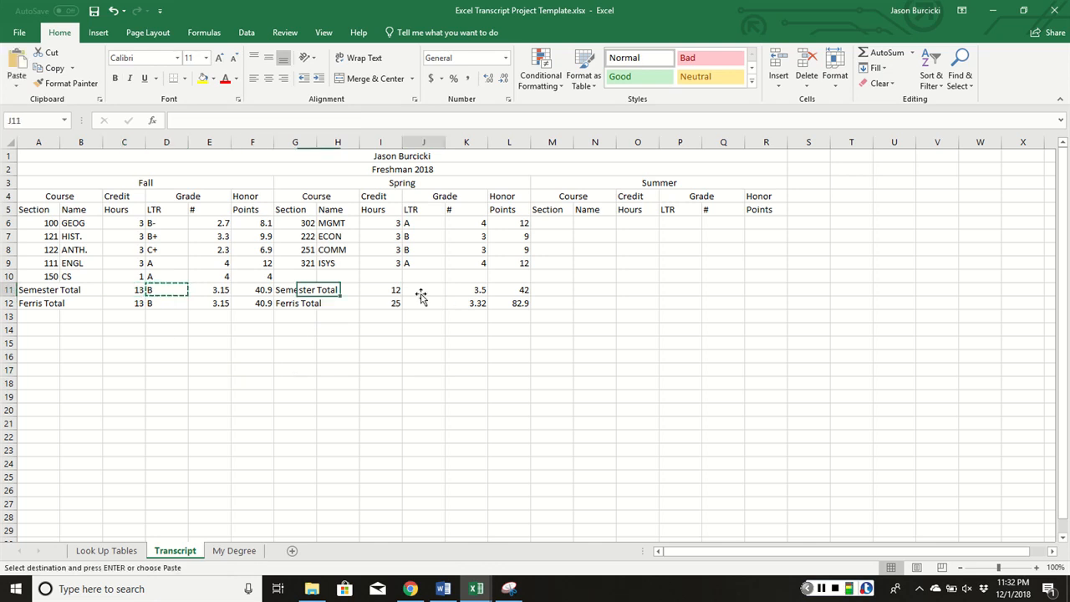
key("ctrl+v")
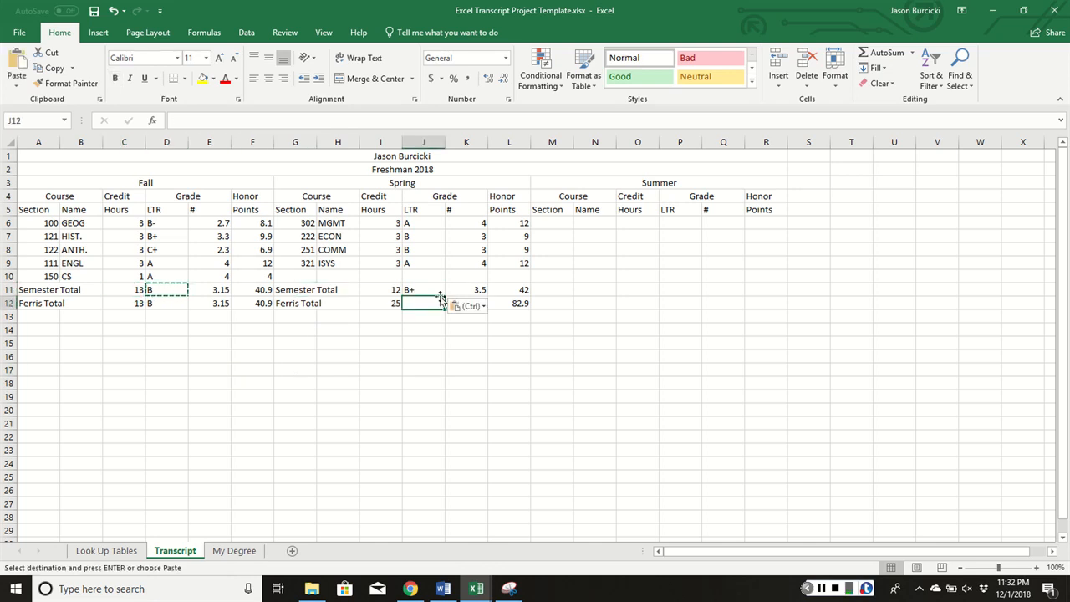
left_click_drag(446, 293, 444, 308)
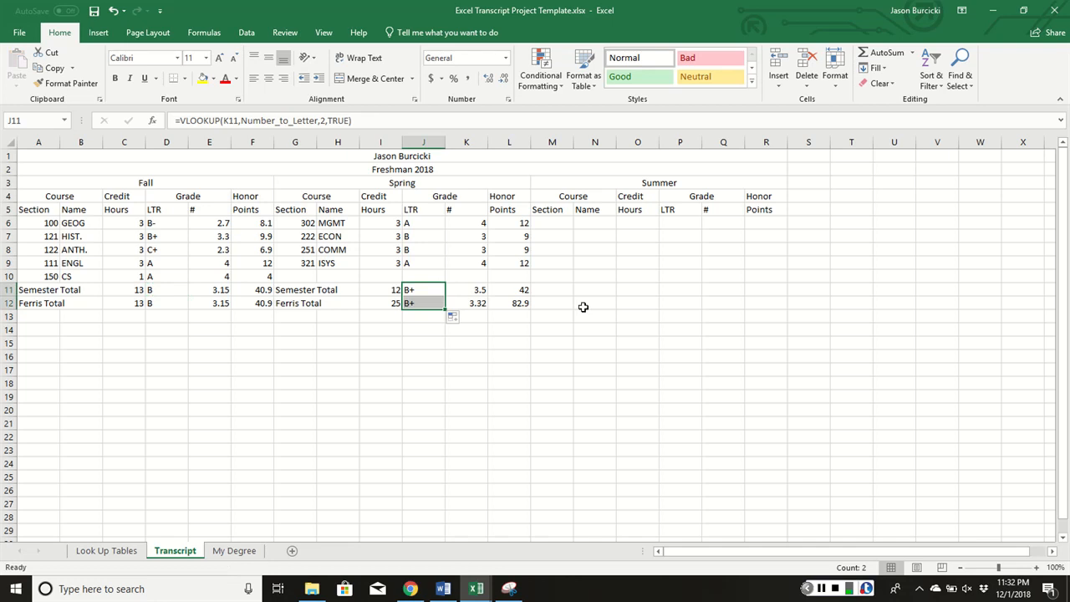
left_click(583, 308)
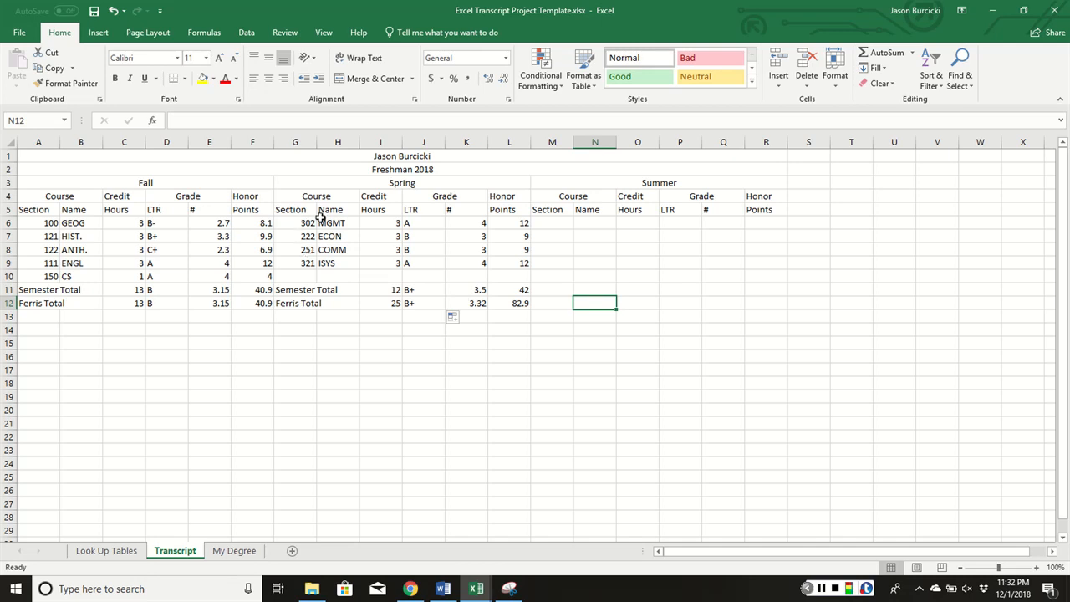
Copy the Spring block G6:L12 into the Summer columns starting at M6
left_click_drag(295, 219, 520, 304)
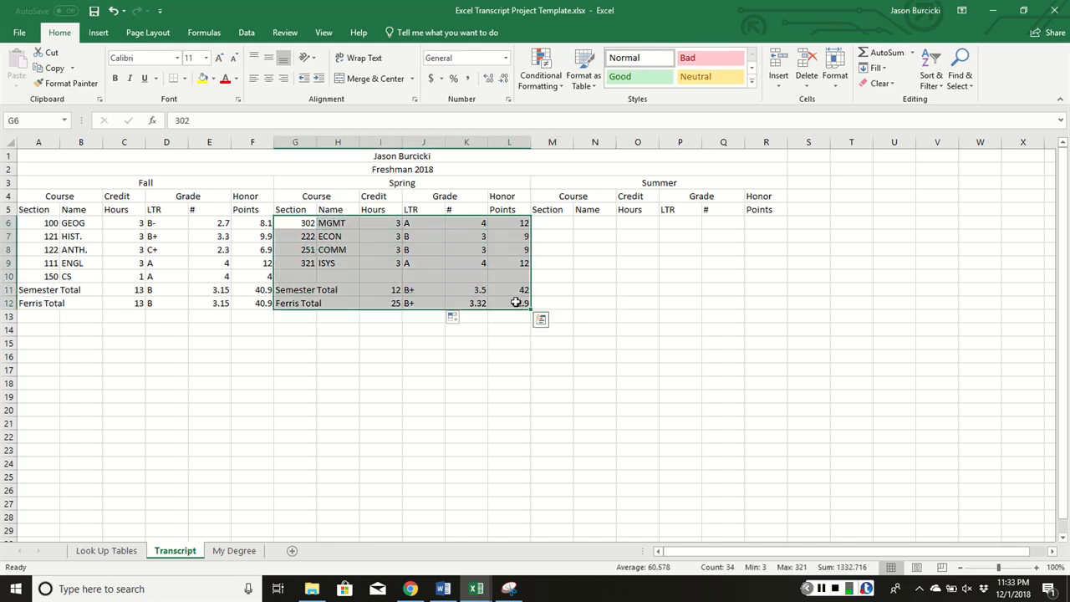
key("ctrl+c")
left_click(557, 222)
key("ctrl+v")
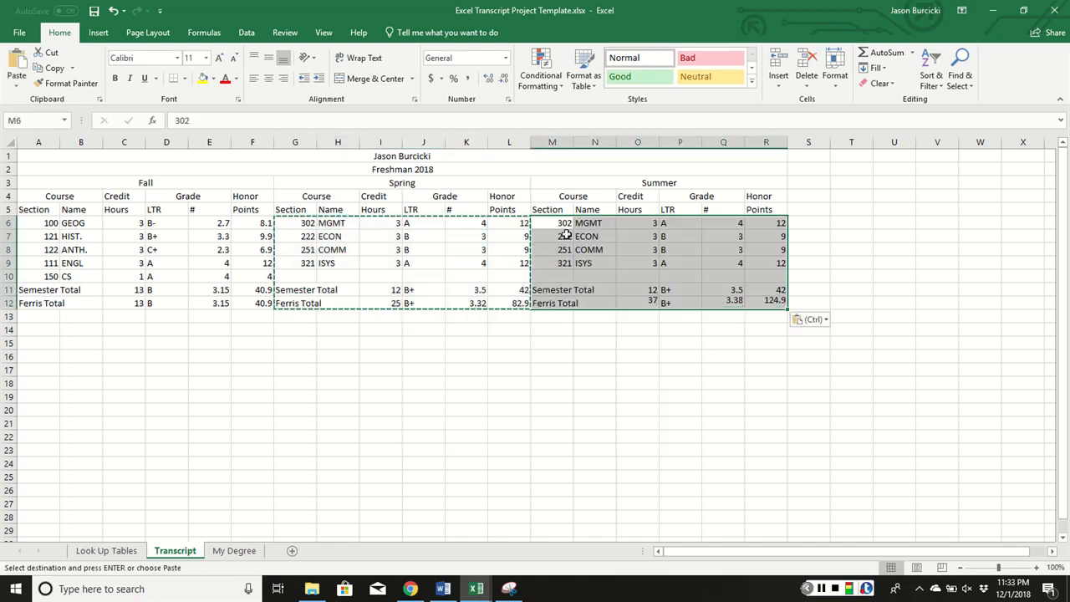
left_click(609, 370)
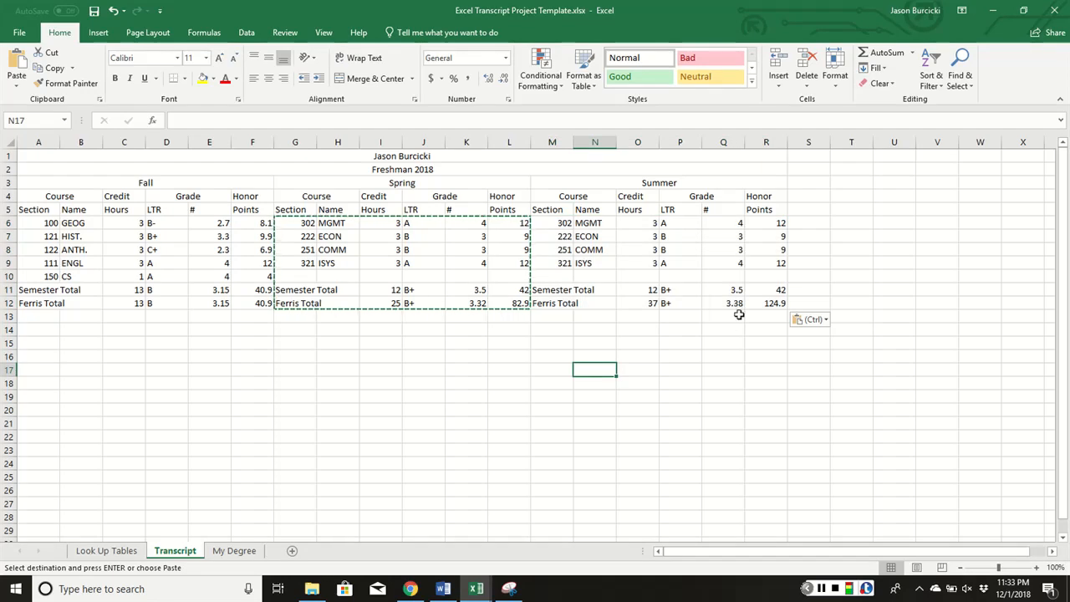
key("Escape")
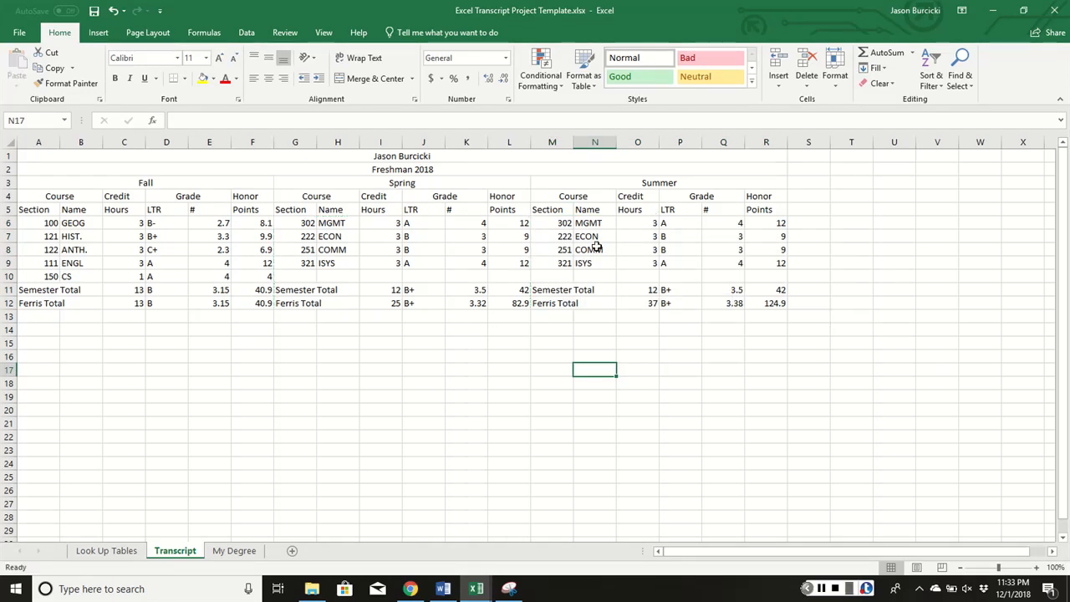
Check the pasted Summer cells and select the four Summer course rows M6:P9
left_click(548, 224)
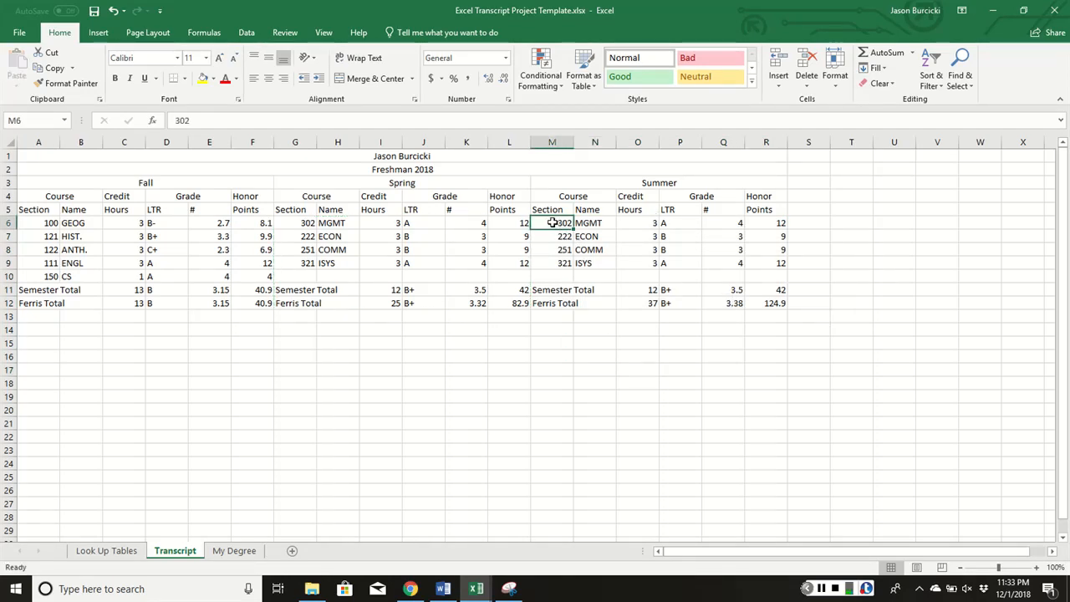
left_click(596, 222)
left_click(639, 222)
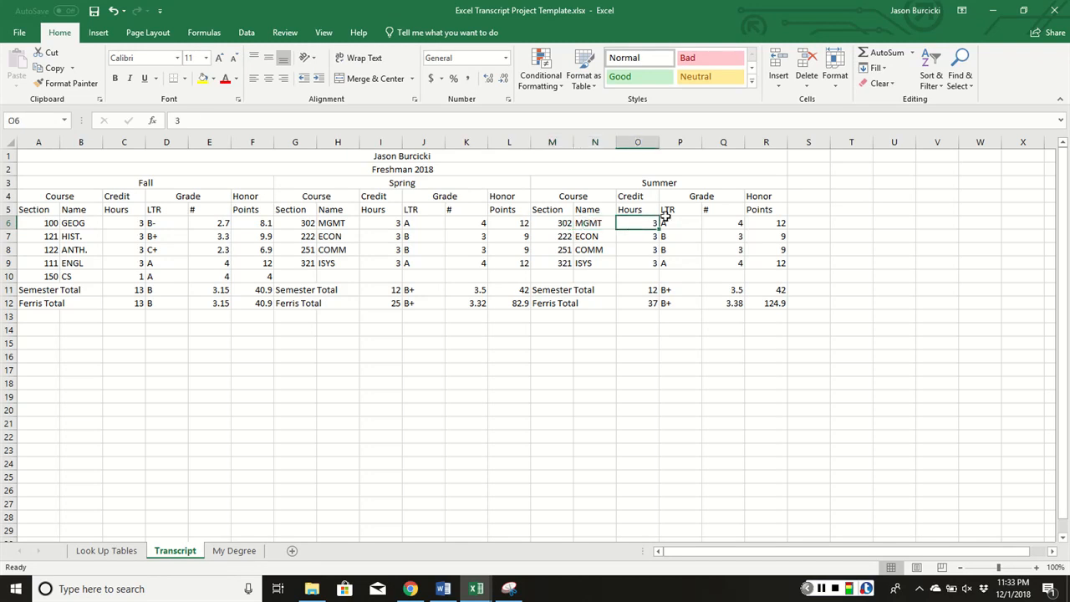
left_click_drag(676, 221, 683, 275)
left_click_drag(640, 222, 639, 250)
left_click_drag(543, 228, 667, 262)
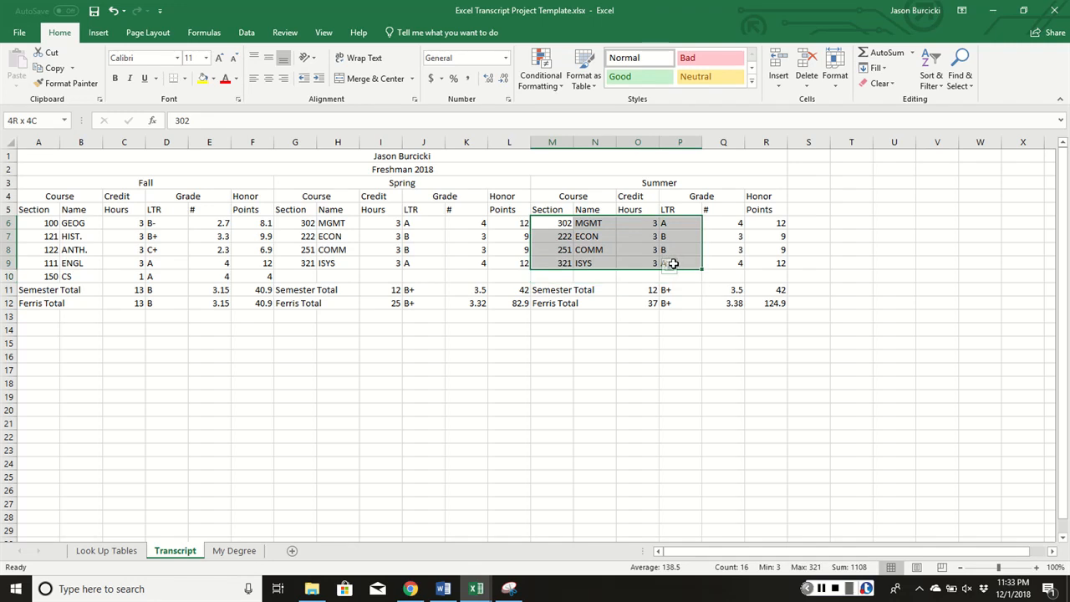
left_click_drag(674, 263, 676, 265)
left_click(822, 588)
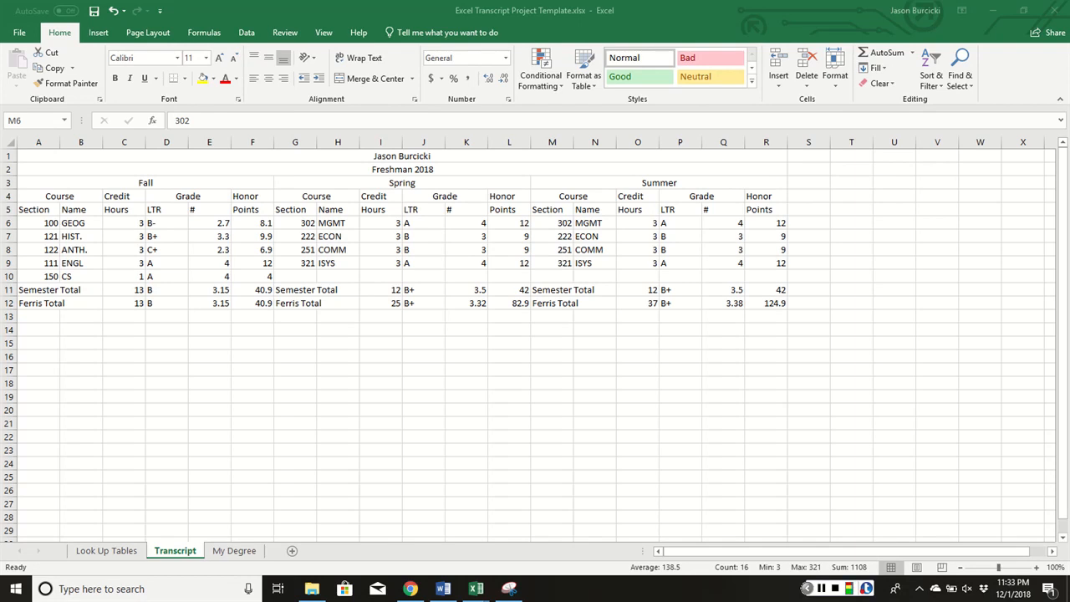
Copy the Freshman 2018 block A2:R12 and paste it starting at A14
left_click(430, 168)
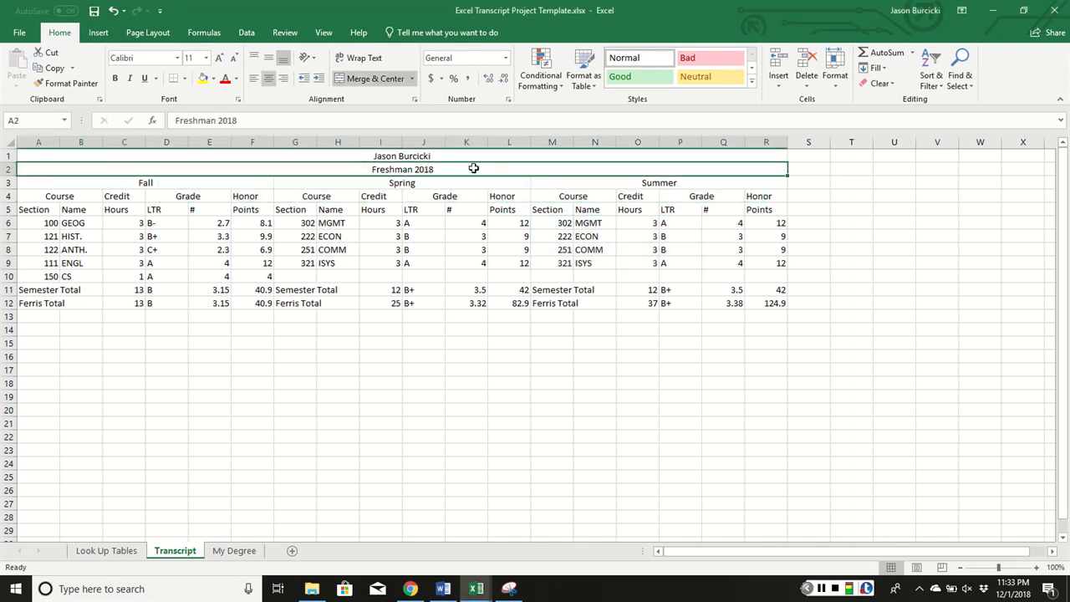
left_click_drag(474, 168, 473, 303)
key("ctrl+c")
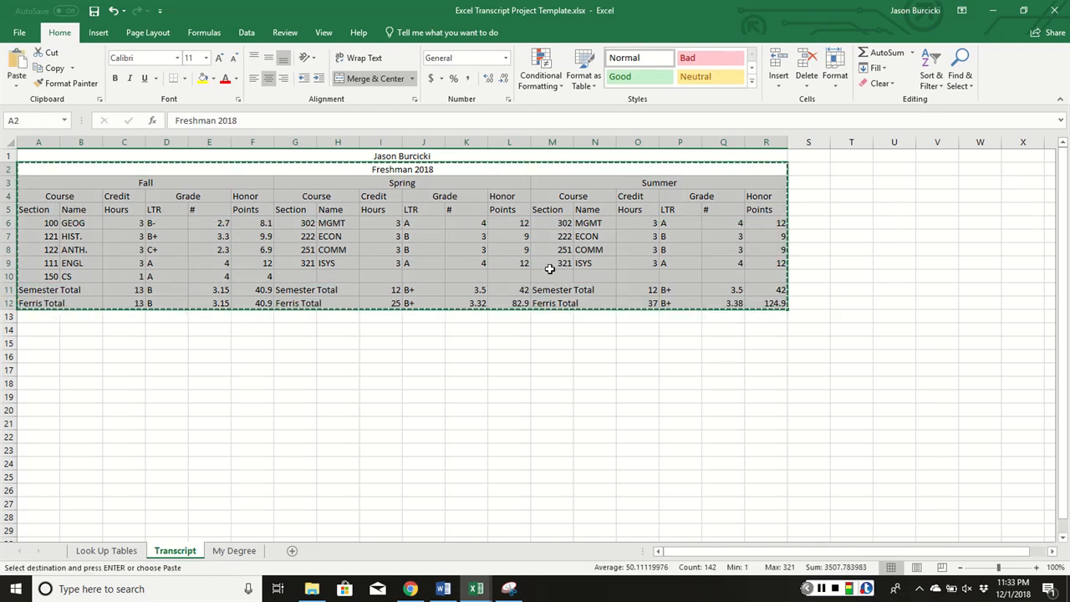
left_click(389, 328)
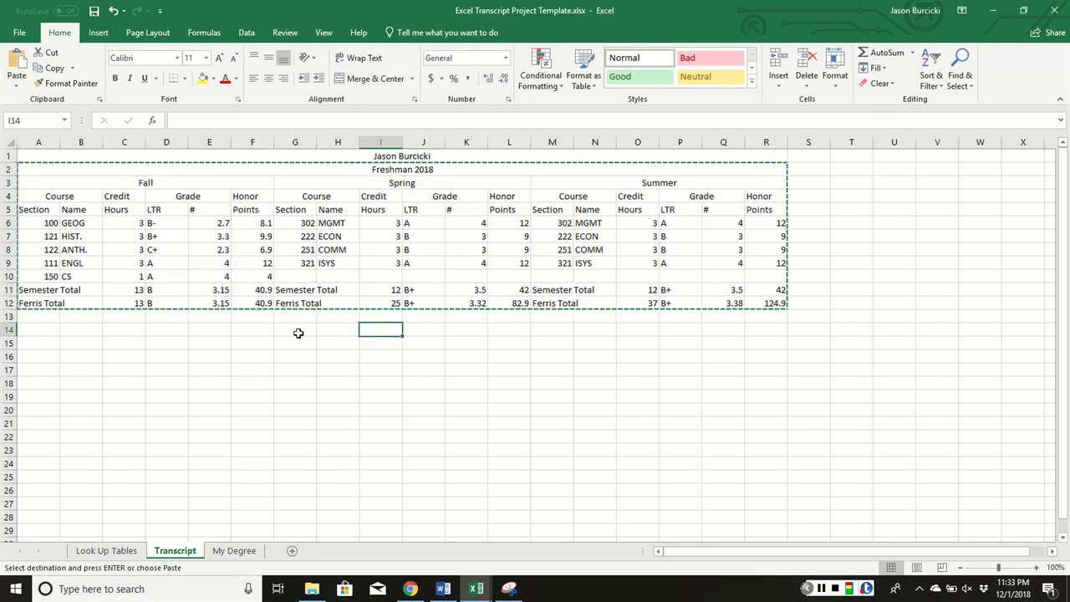
left_click(36, 329)
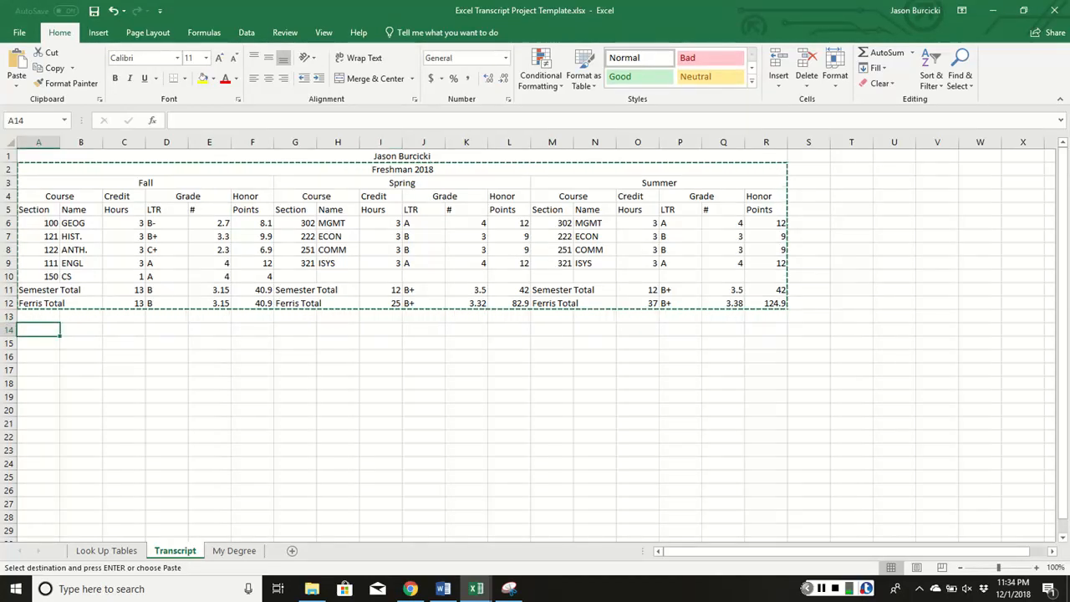
key("ctrl+v")
Paste two more copies of the block at A26 and A38
scroll(187, 387, "down", 3)
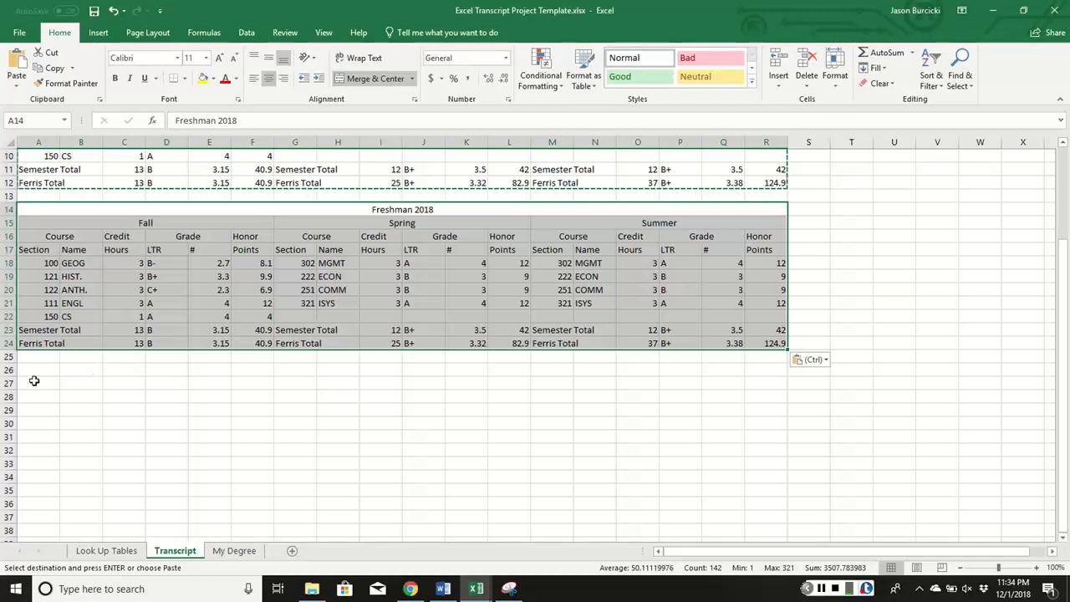
left_click(36, 372)
key("ctrl+v")
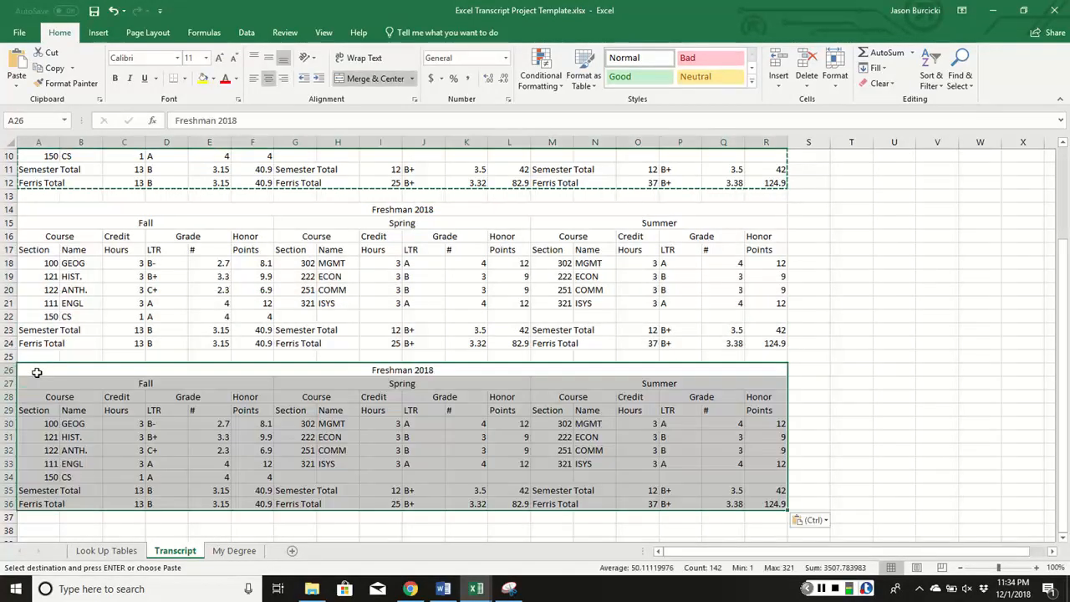
left_click(42, 532)
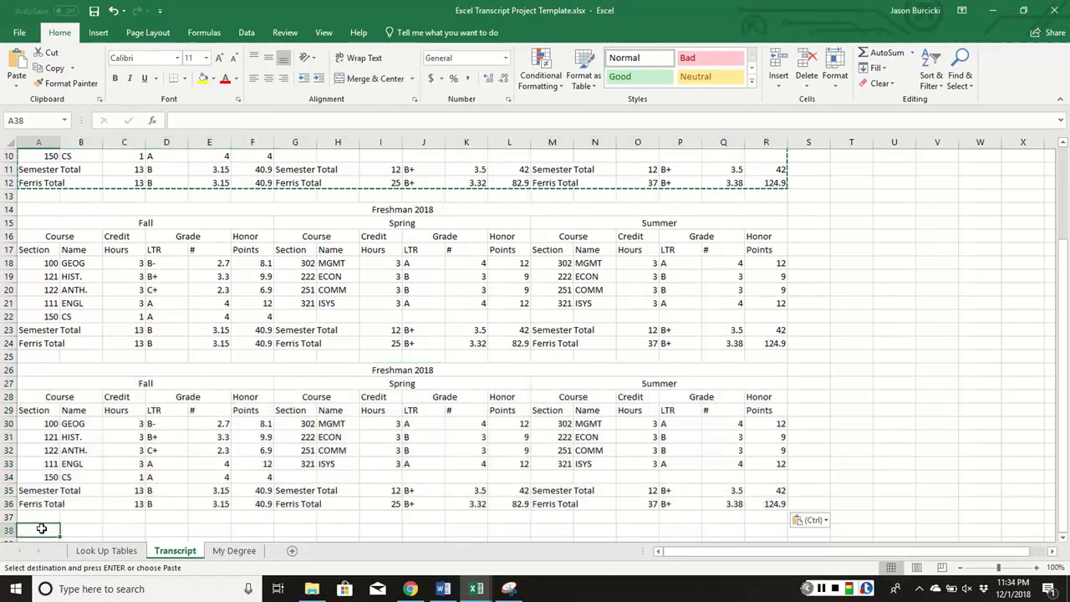
key("ctrl+v")
scroll(441, 387, "down", 6)
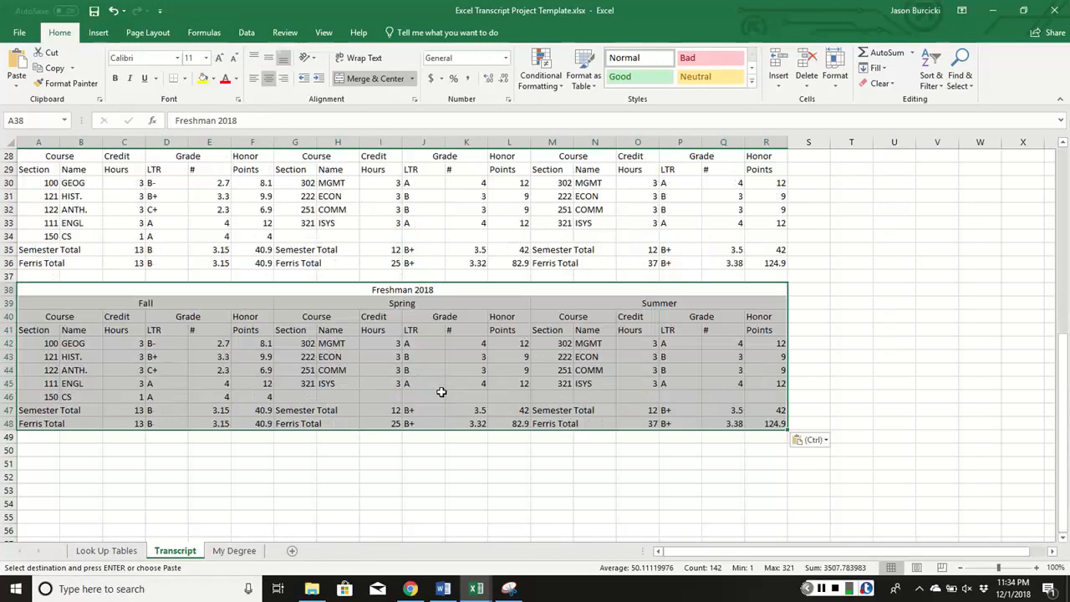
scroll(447, 371, "up", 9)
left_click(870, 318)
key("Escape")
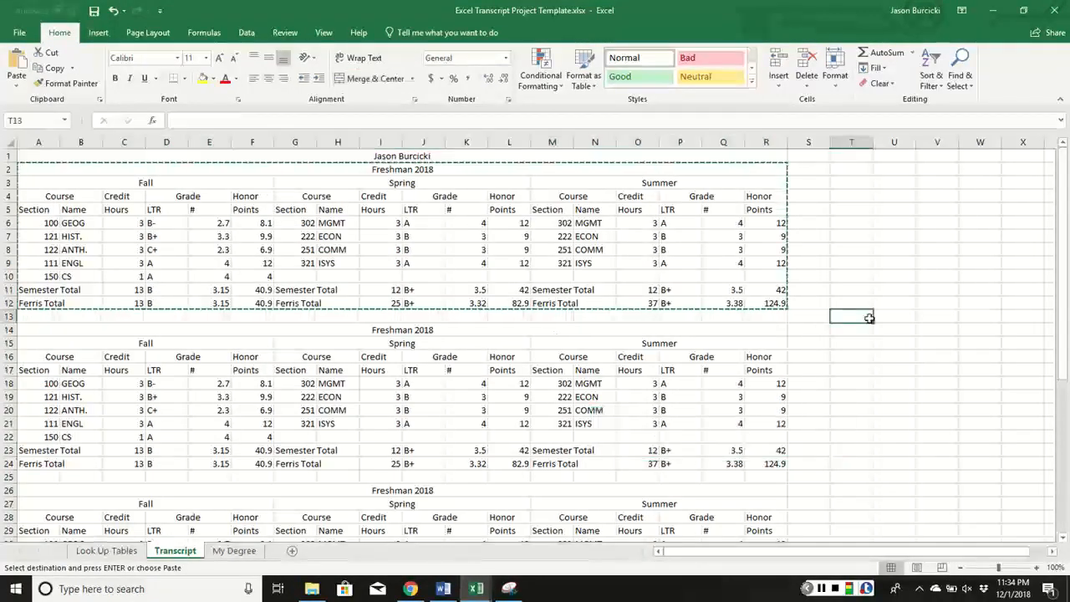
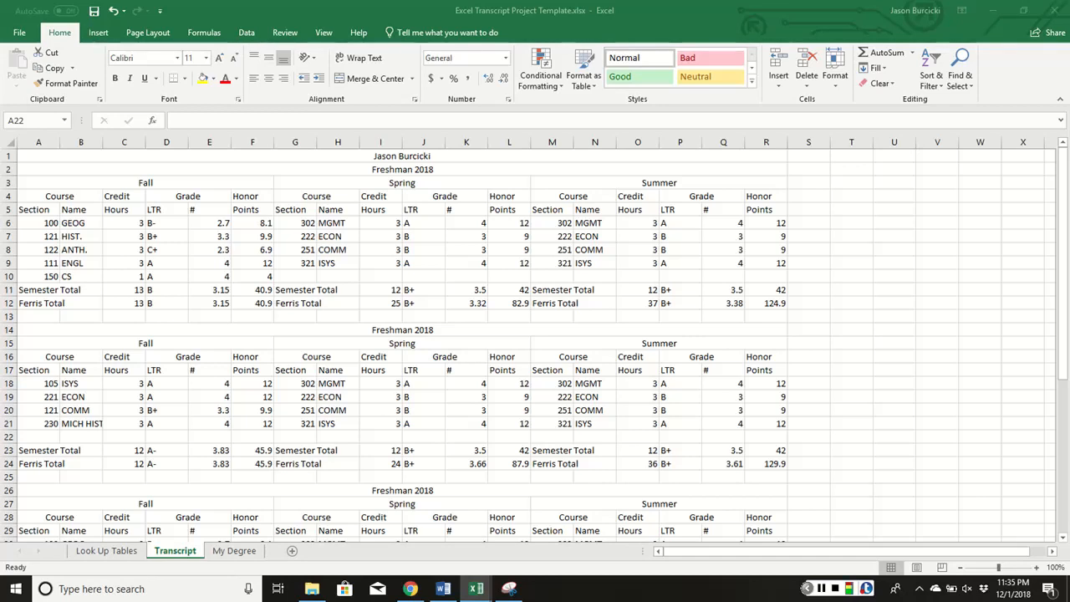
Retitle the second block's heading in row 14 from Freshman 2018 to Sophomore 2019
key("shift+Right")
key("shift+Right")
key("shift+Right")
key("shift+Right")
key("shift+Right")
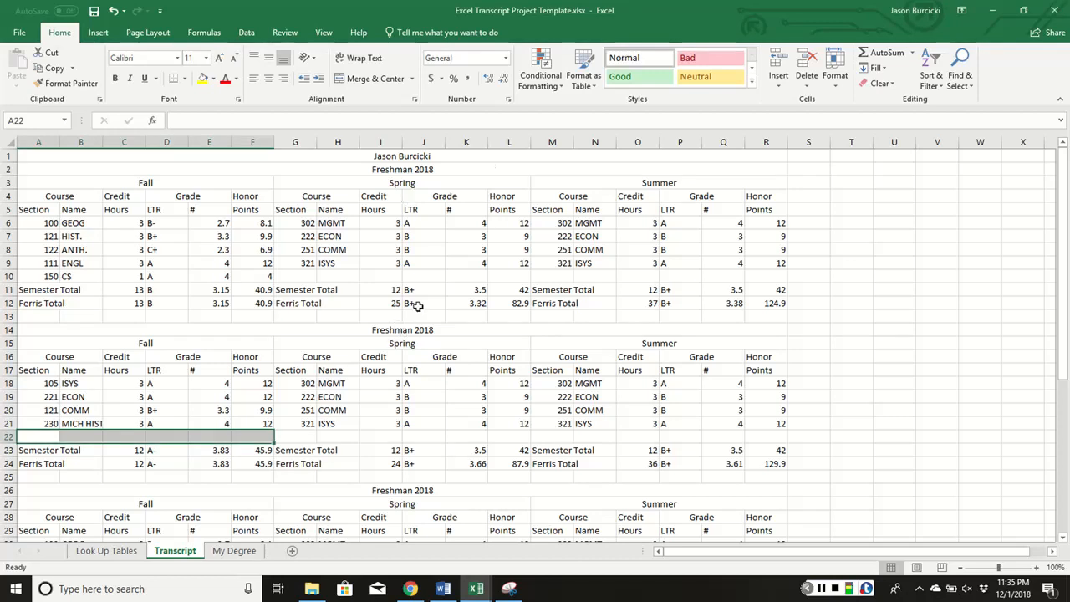
left_click(408, 330)
double_click(438, 329)
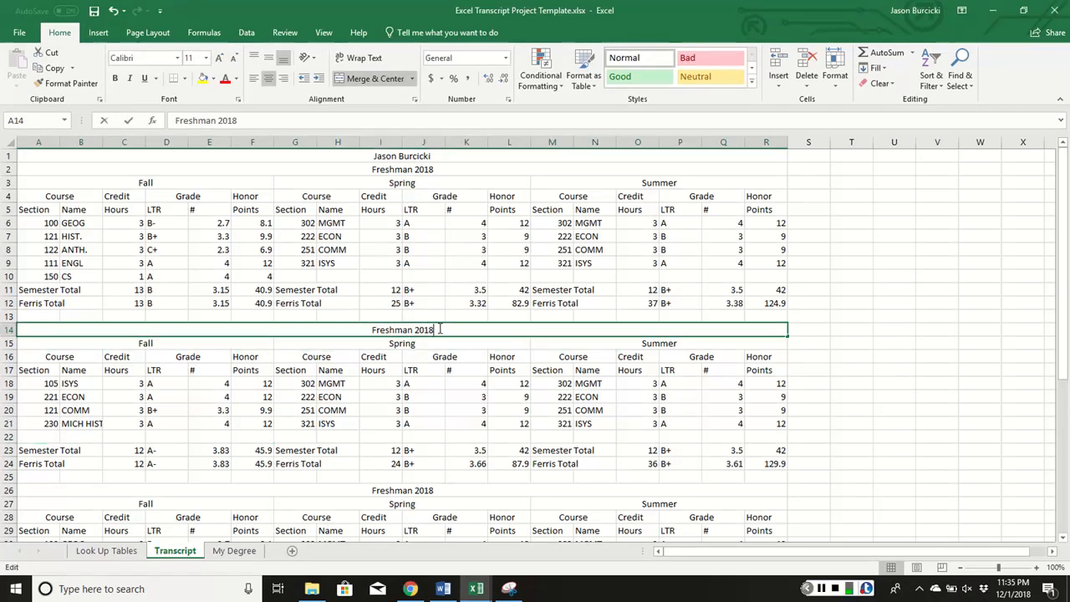
key("BackSpace")
key("BackSpace")
key("BackSpace")
key("BackSpace")
key("BackSpace")
key("BackSpace")
key("BackSpace")
key("BackSpace")
key("BackSpace")
key("BackSpace")
key("BackSpace")
key("BackSpace")
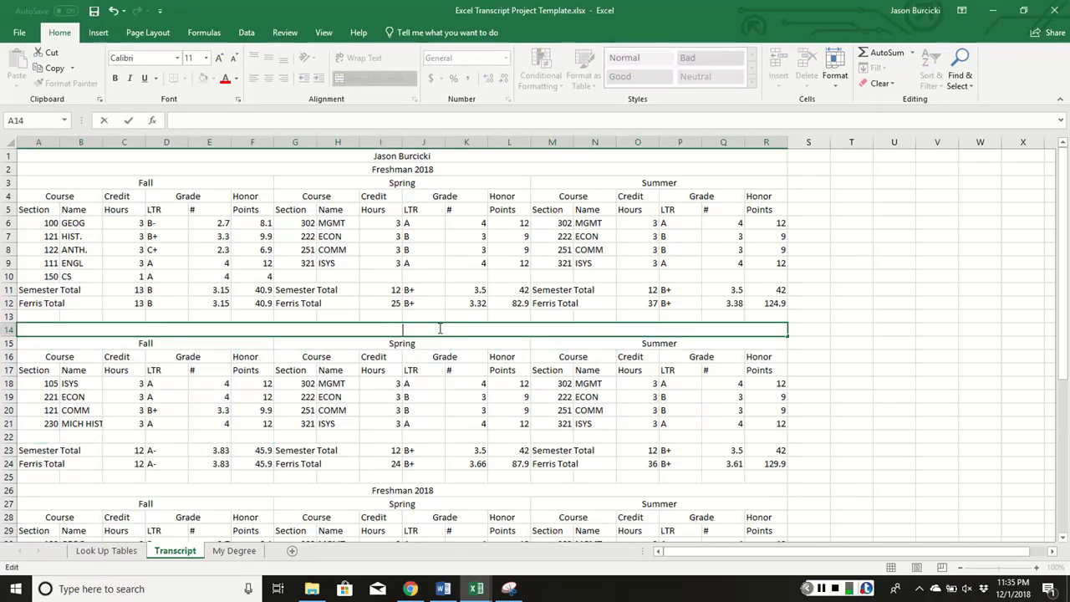
type("Sophomo")
type("ro")
type(" 2019")
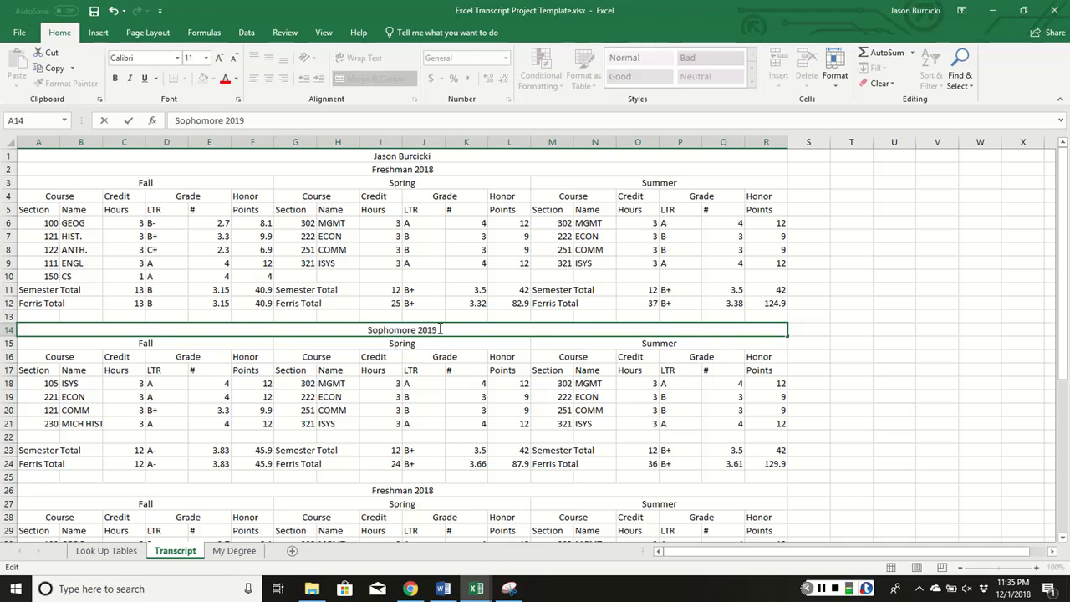
key("Return")
Retitle the row 26 and row 38 block headings to Junior 2020 and Senior 2021
scroll(422, 383, "down", 3)
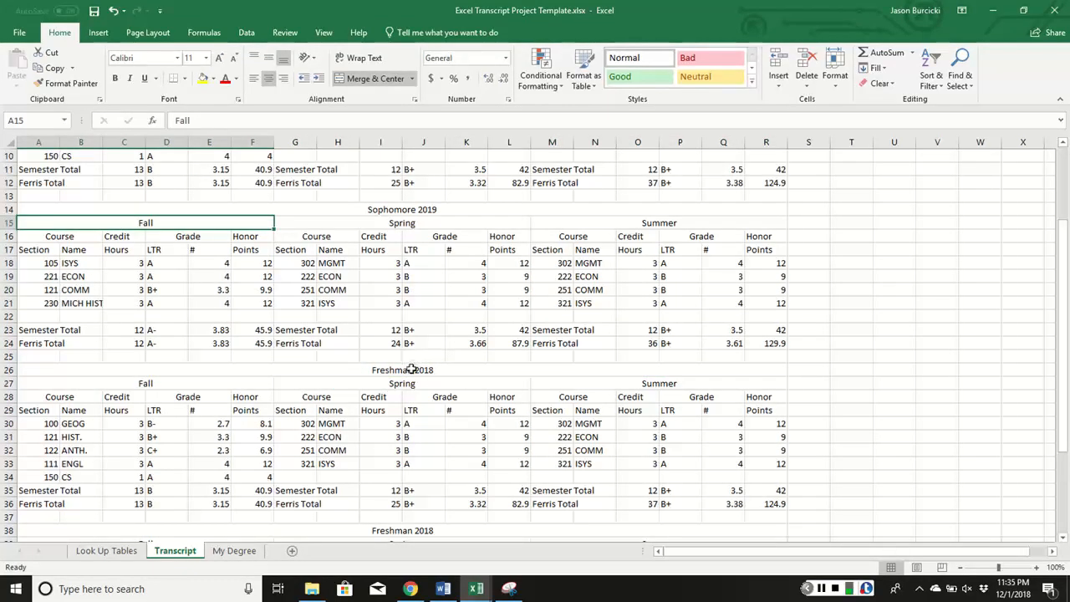
left_click(412, 369)
type("Junior ")
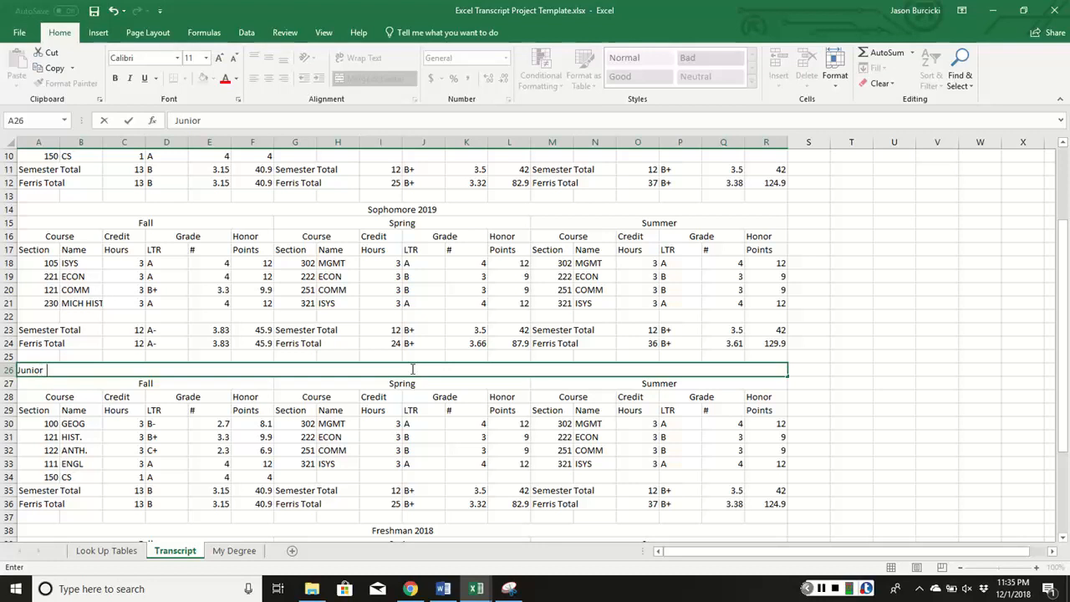
type("2020")
key("Return")
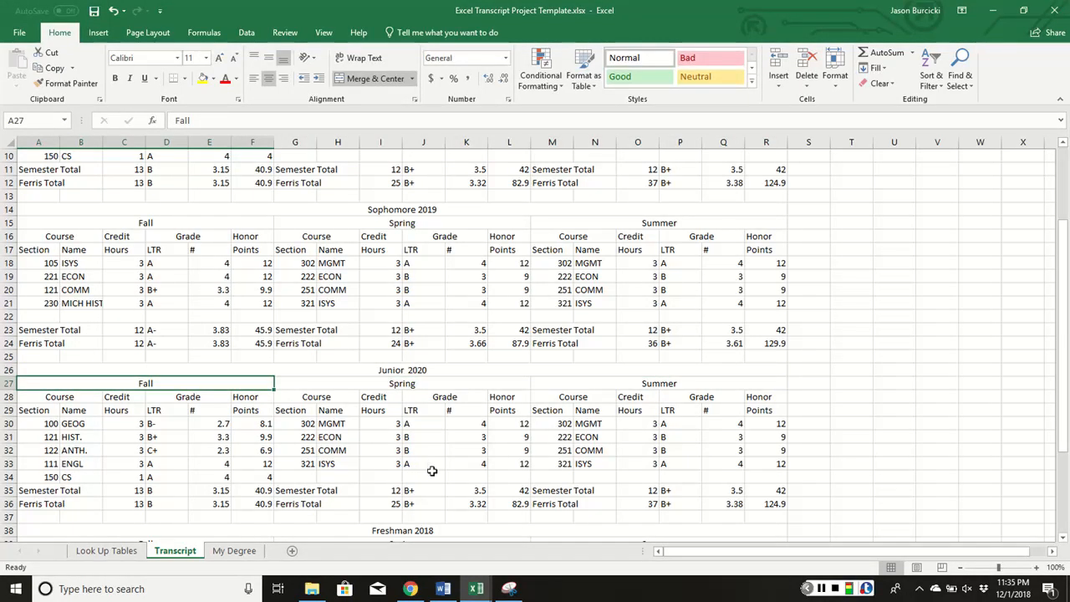
scroll(430, 466, "down", 2)
left_click(415, 451)
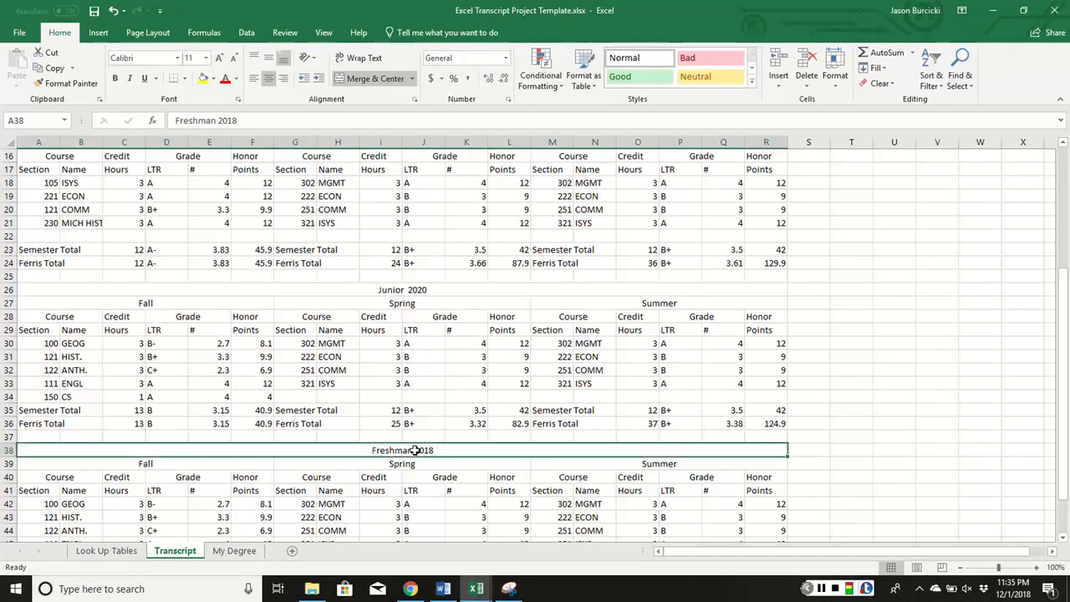
type("Seni")
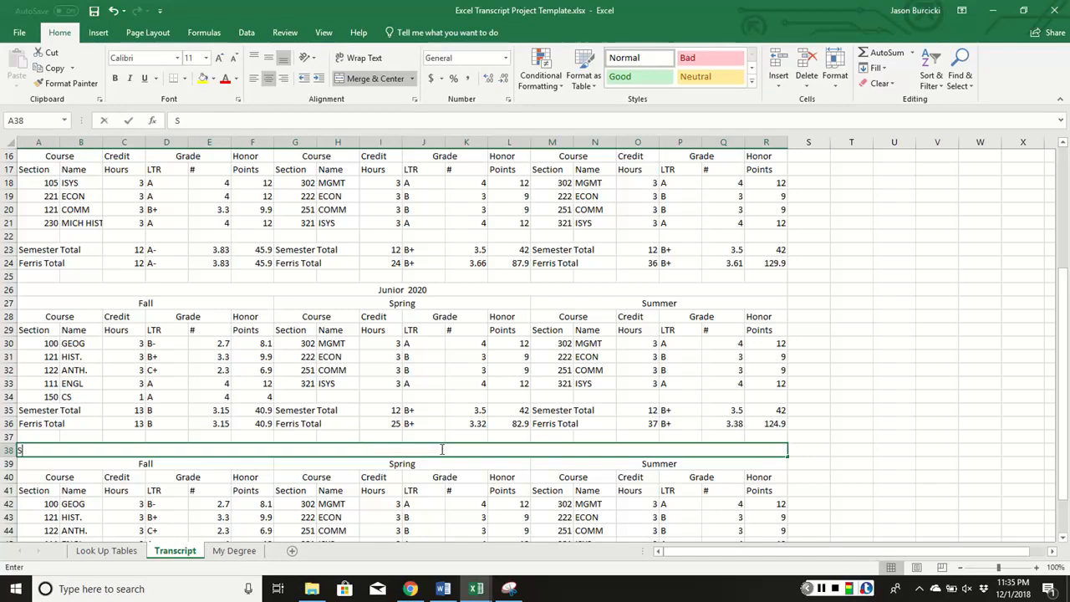
type("2021")
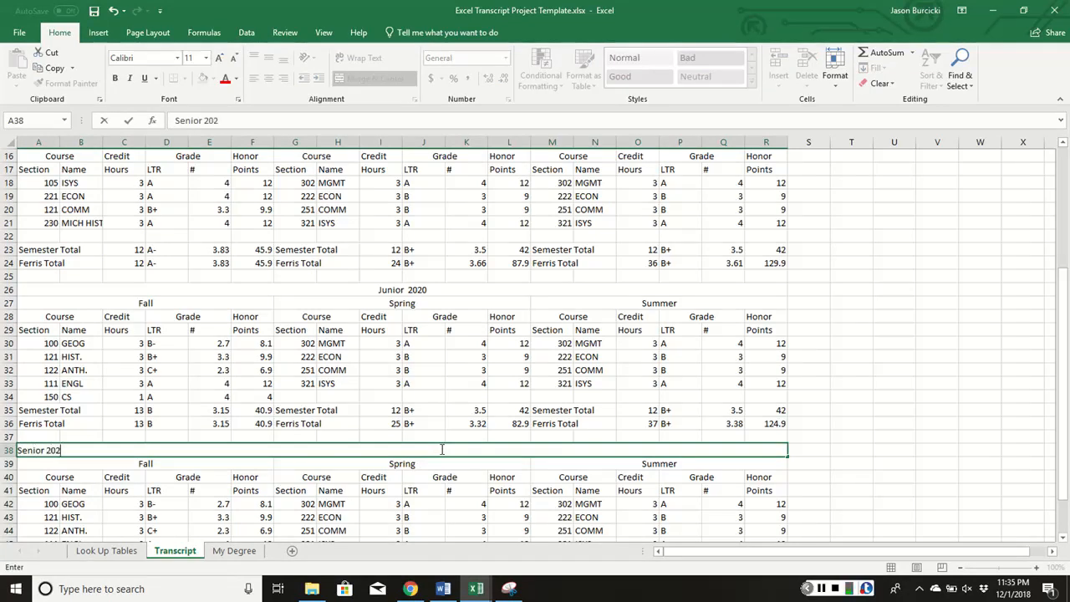
key("Return")
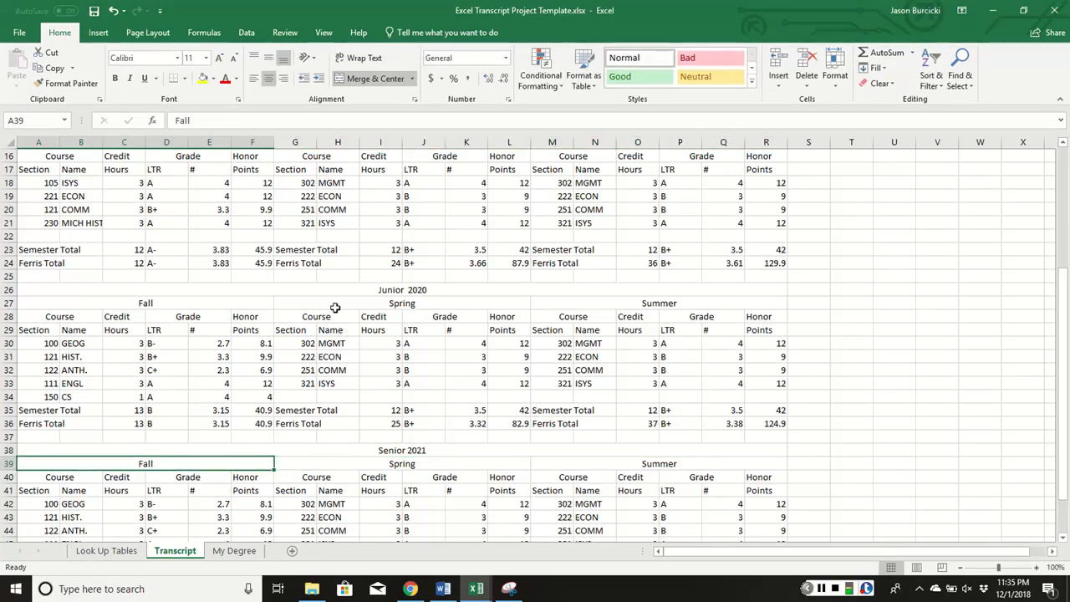
scroll(243, 331, "up", 5)
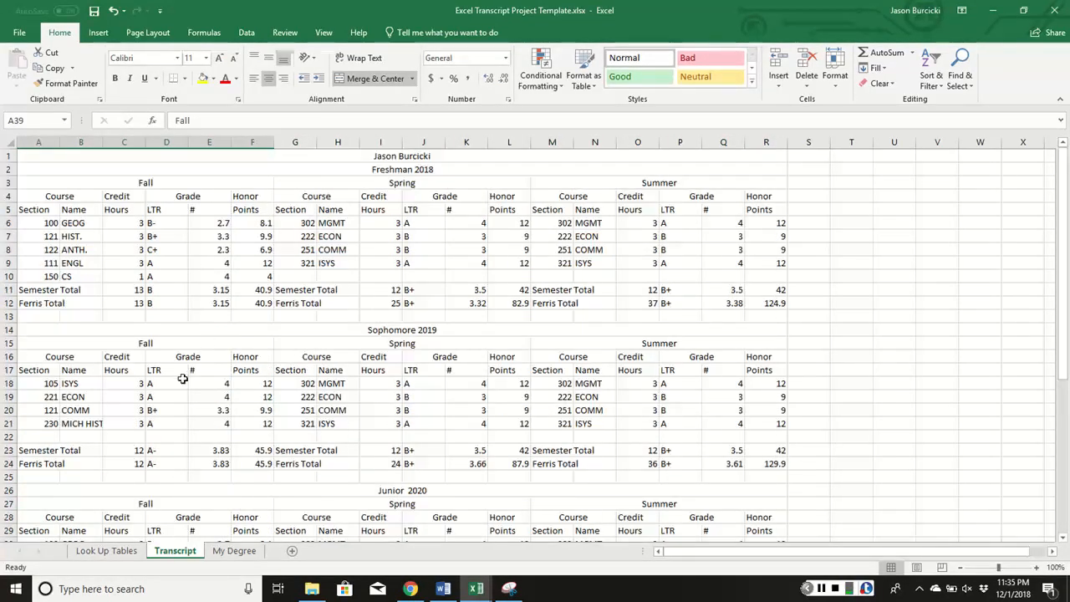
scroll(182, 379, "down", 1)
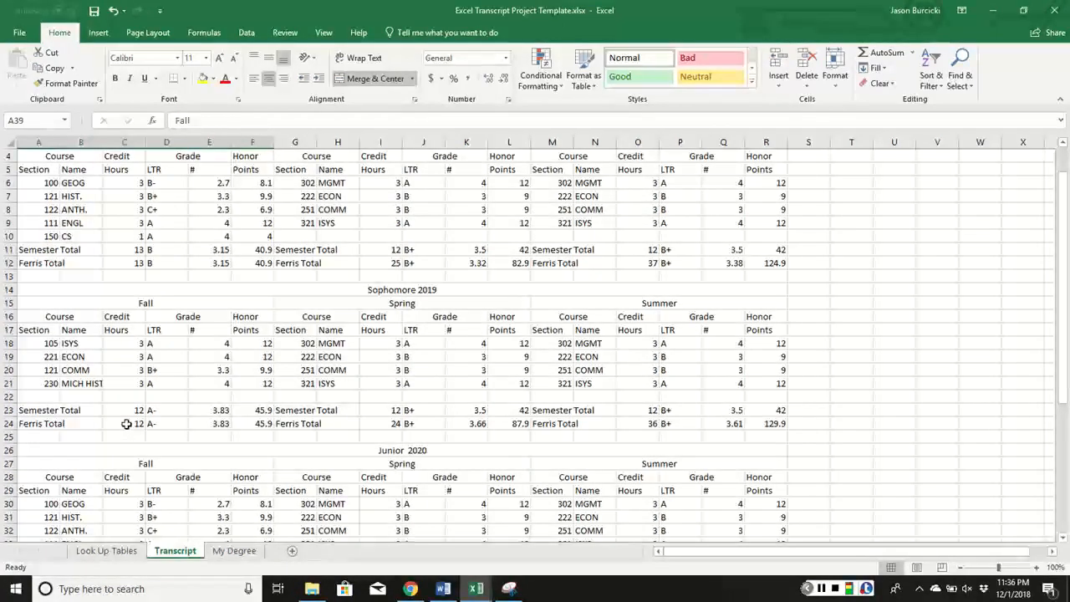
Make C24 =C23+O12 so Sophomore Fall credit hours include the Freshman total, giving 49
left_click(127, 425)
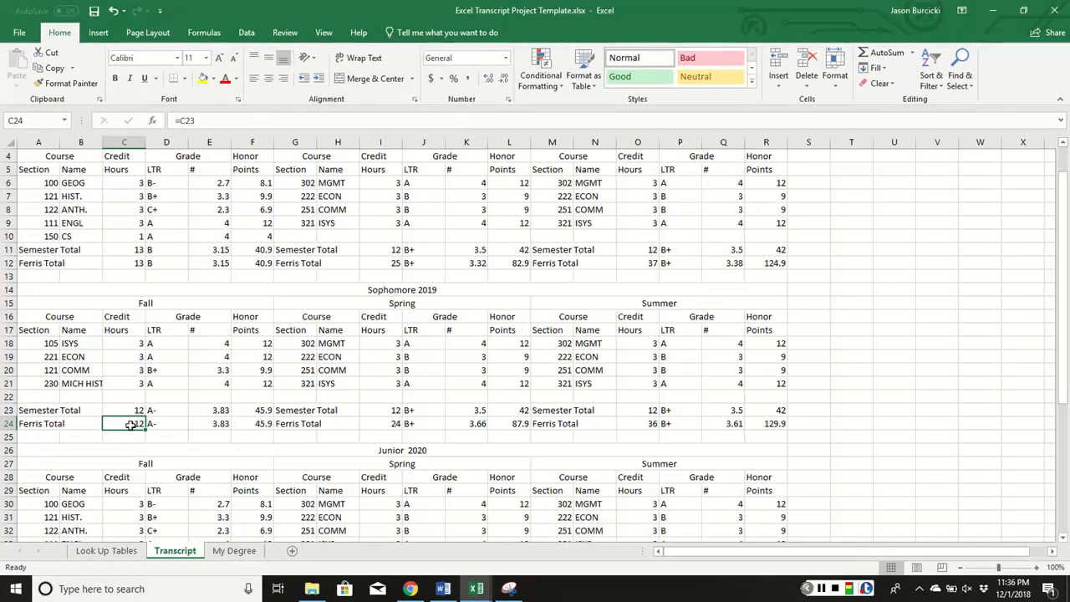
double_click(130, 425)
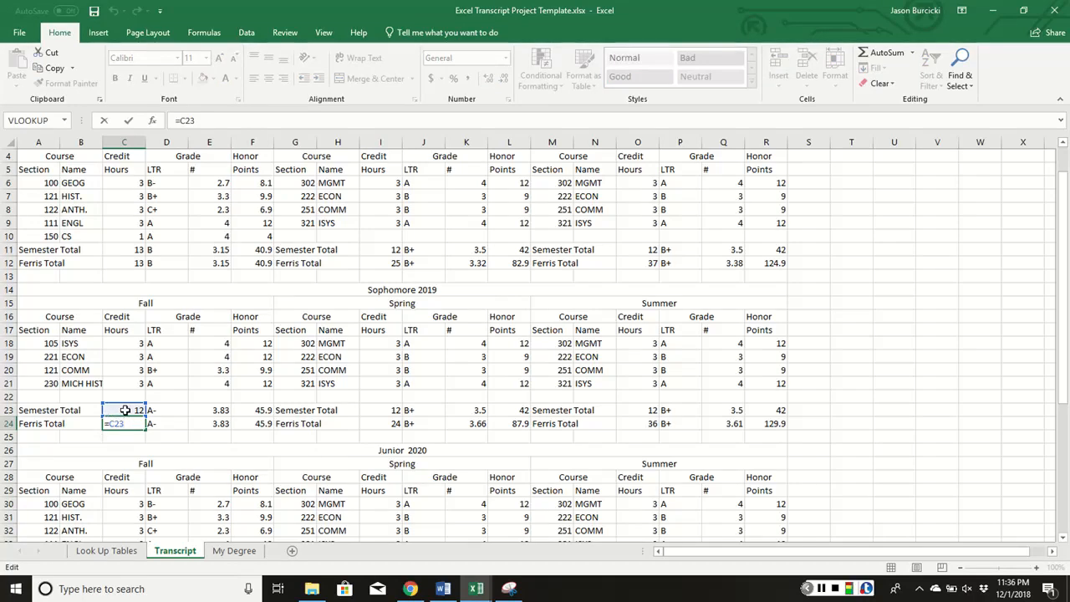
type("+")
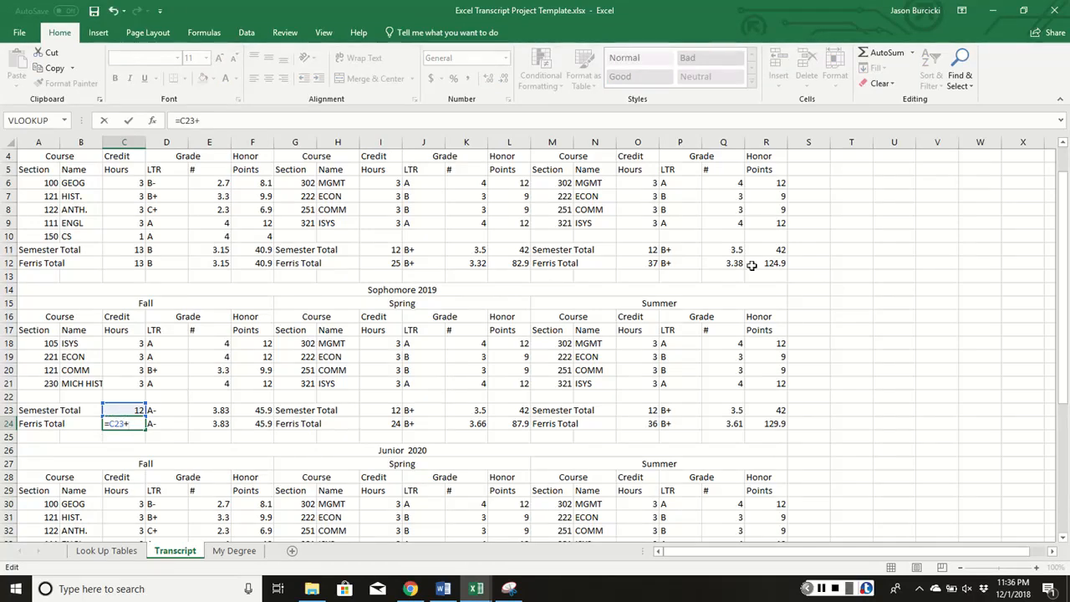
left_click(649, 263)
key("Return")
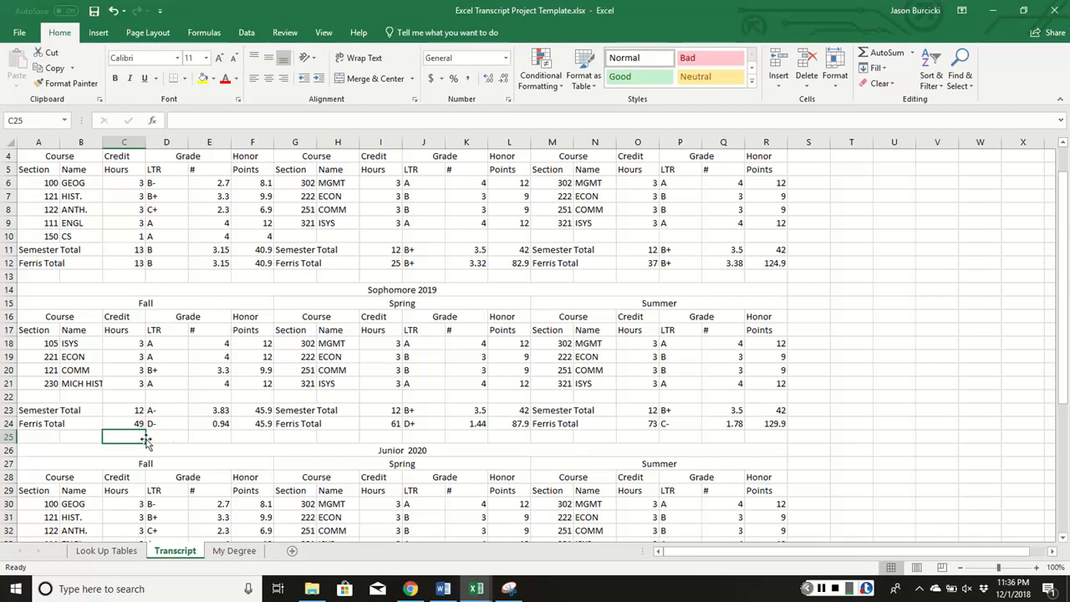
Make F24 add Freshman honor points R12, giving 170.8 points and a 3.49 B+
left_click(264, 425)
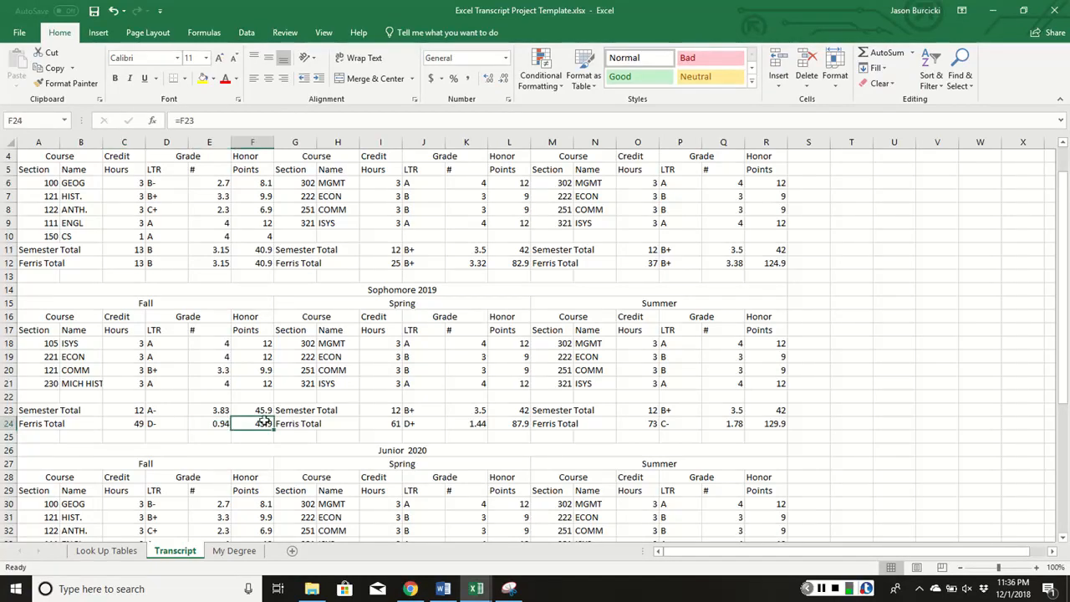
double_click(264, 425)
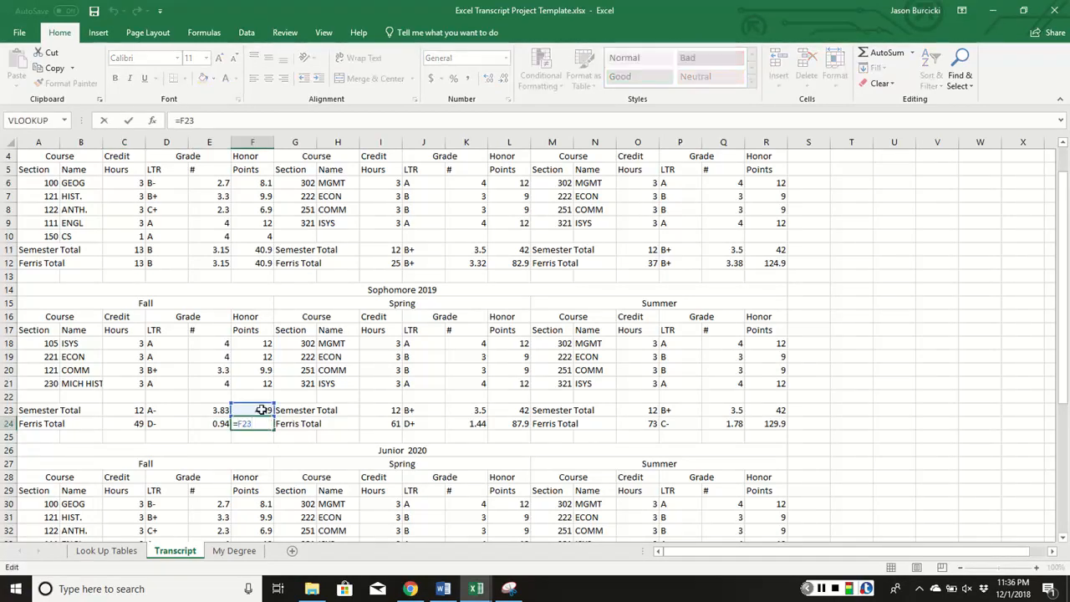
type("+")
left_click(776, 264)
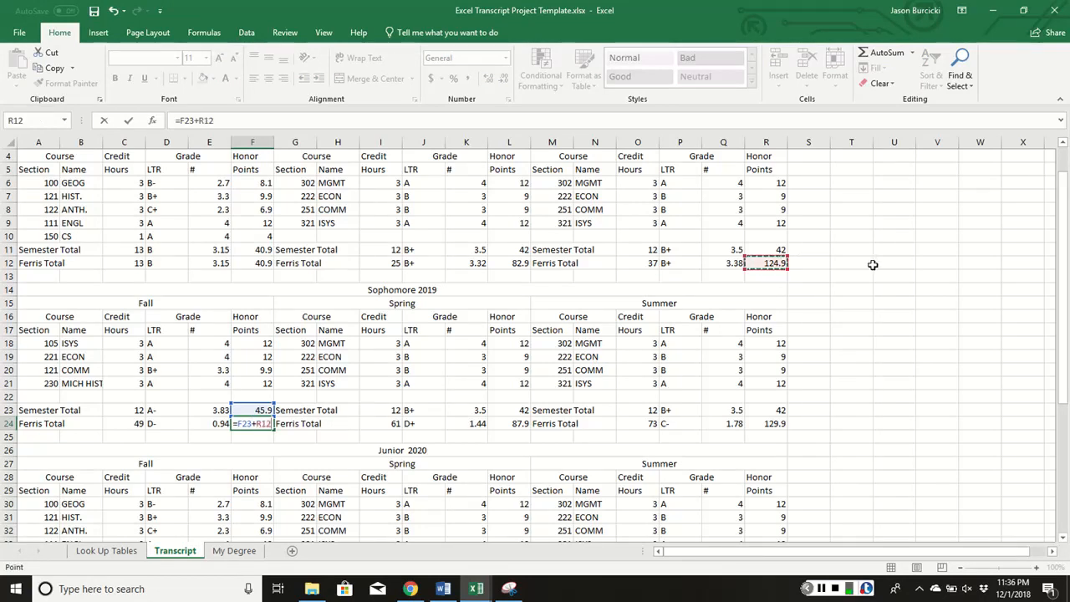
key("Return")
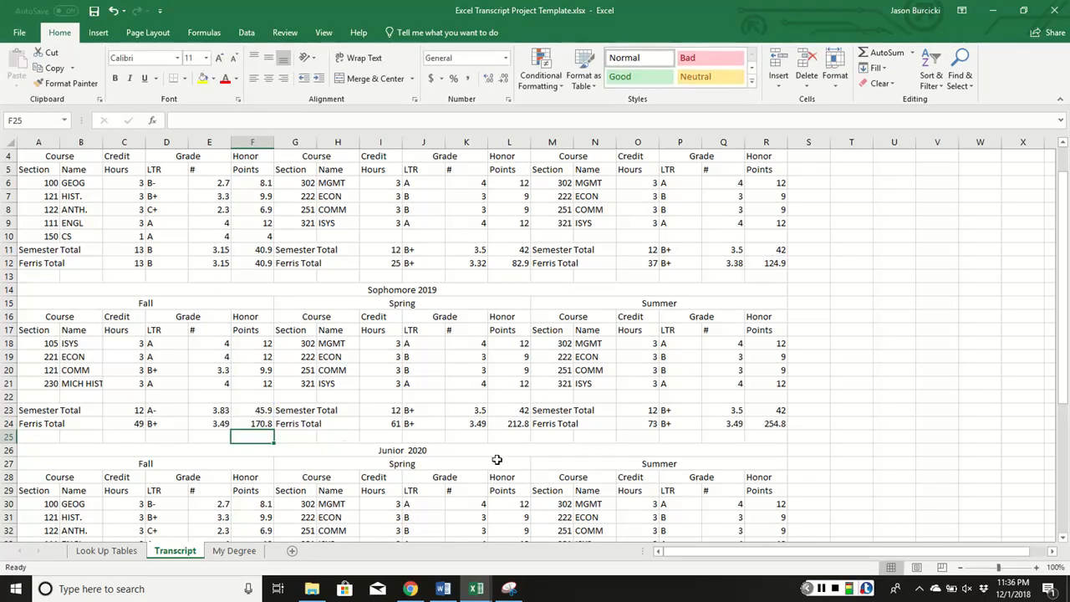
Make Junior Fall totals cumulative: C36 =C35+O24 and F36 adds Sophomore points R24
scroll(285, 436, "down", 4)
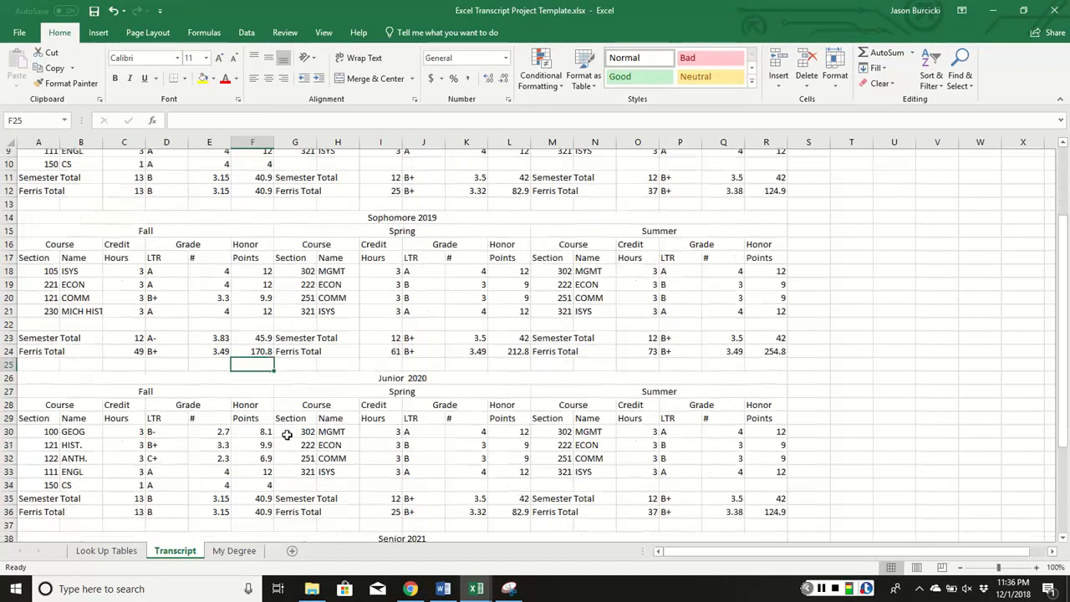
left_click(134, 424)
type("=C35")
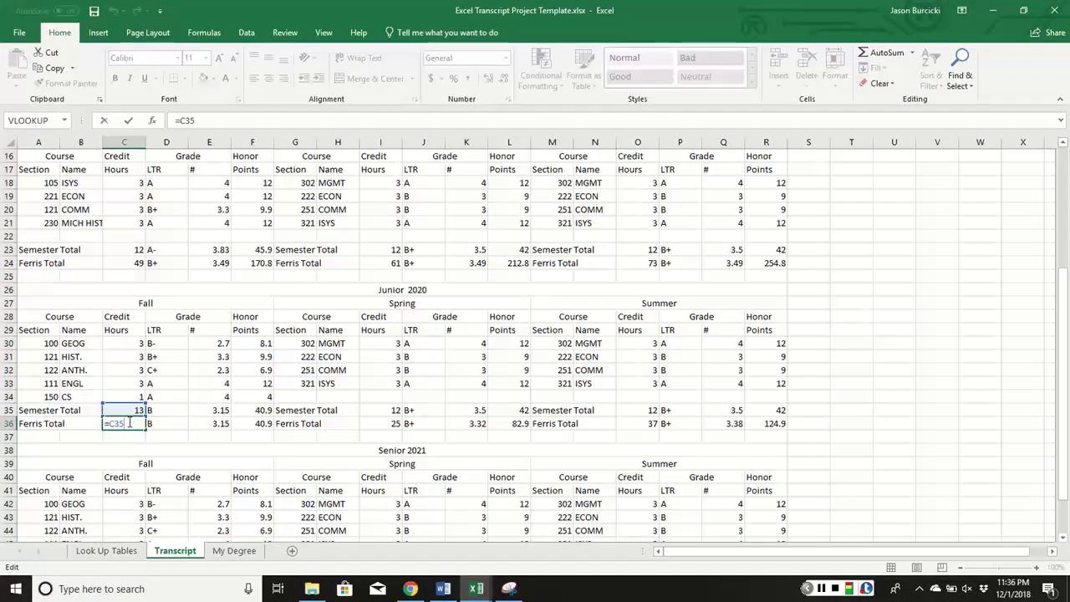
type("+")
left_click(784, 265)
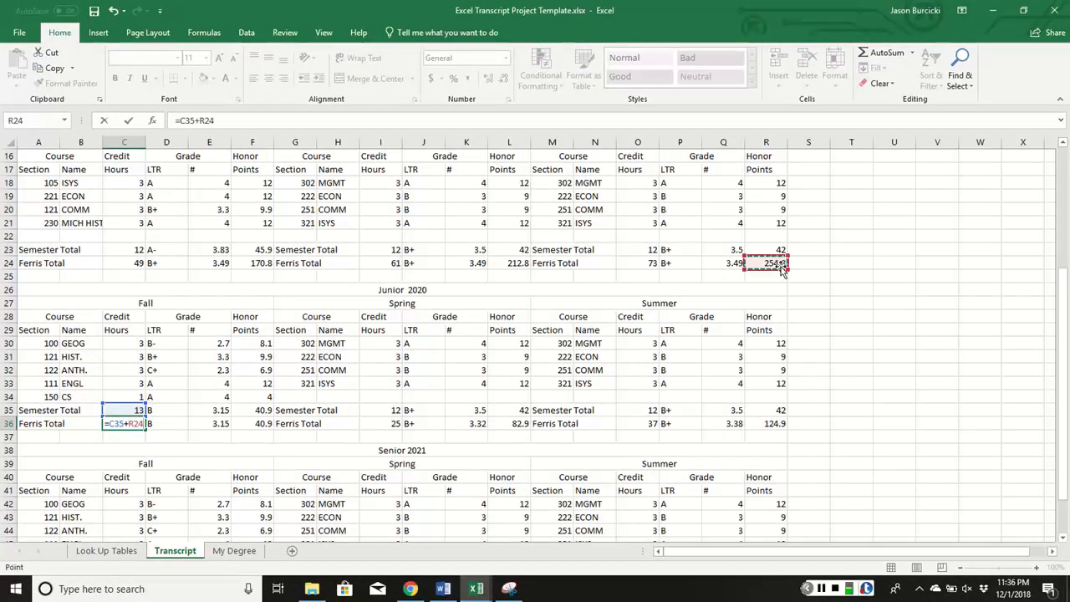
left_click(649, 262)
key("Return")
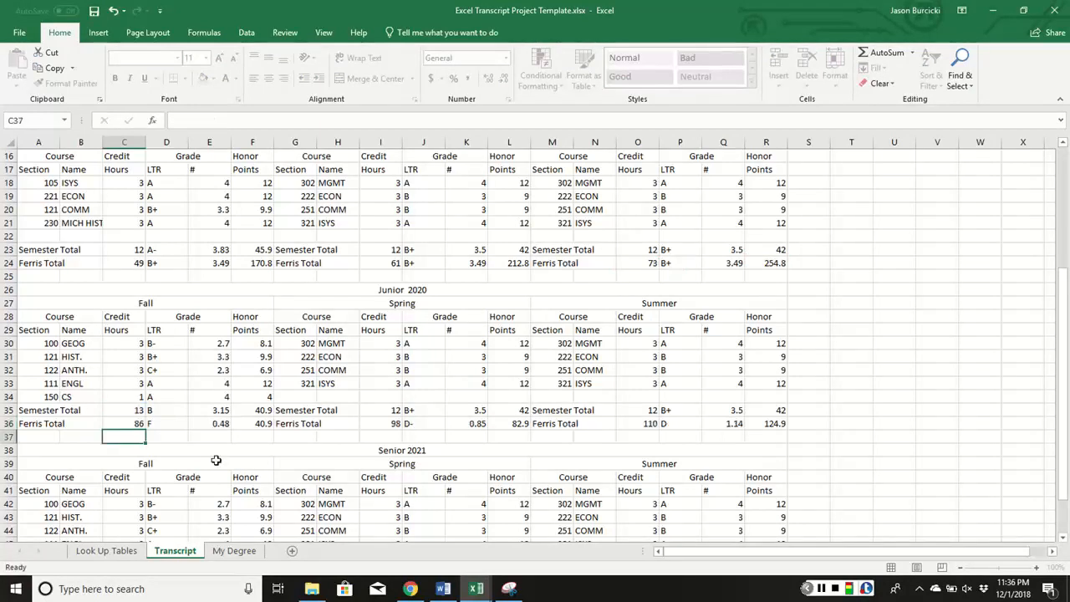
left_click(252, 424)
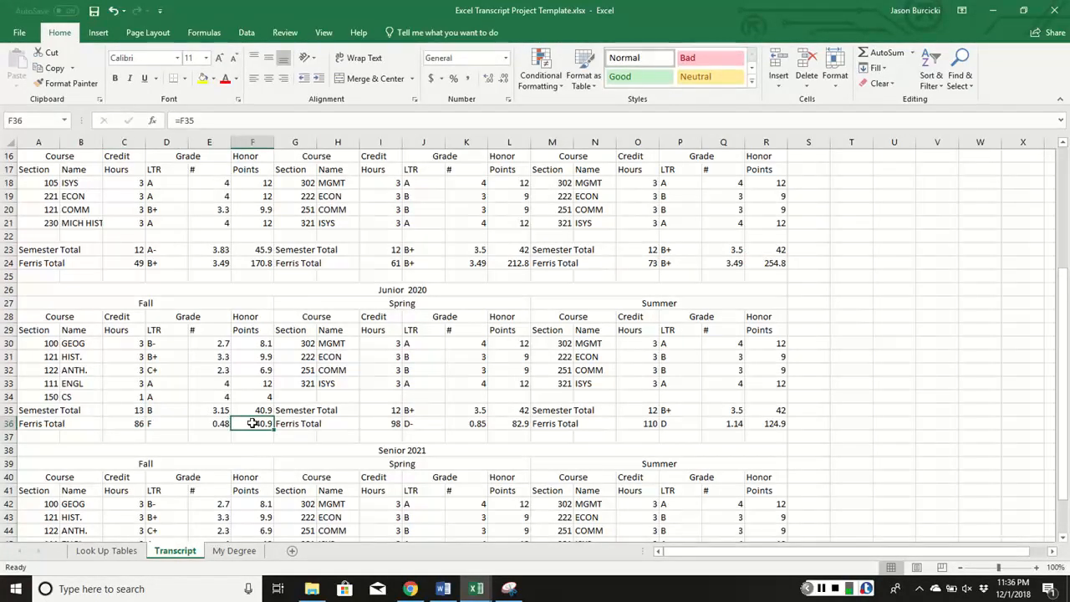
double_click(265, 424)
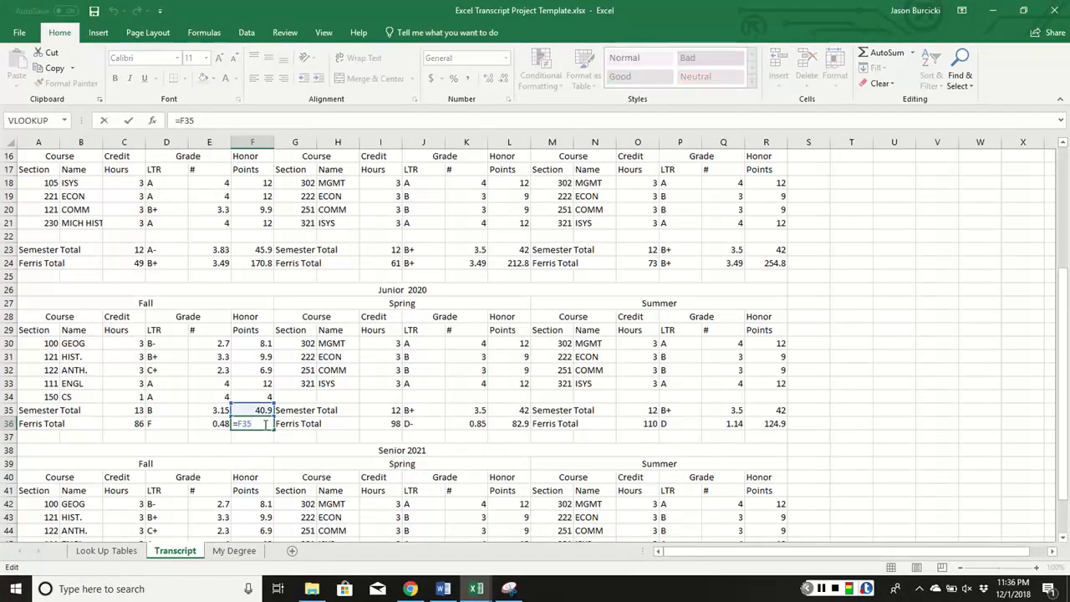
type("+")
left_click(775, 264)
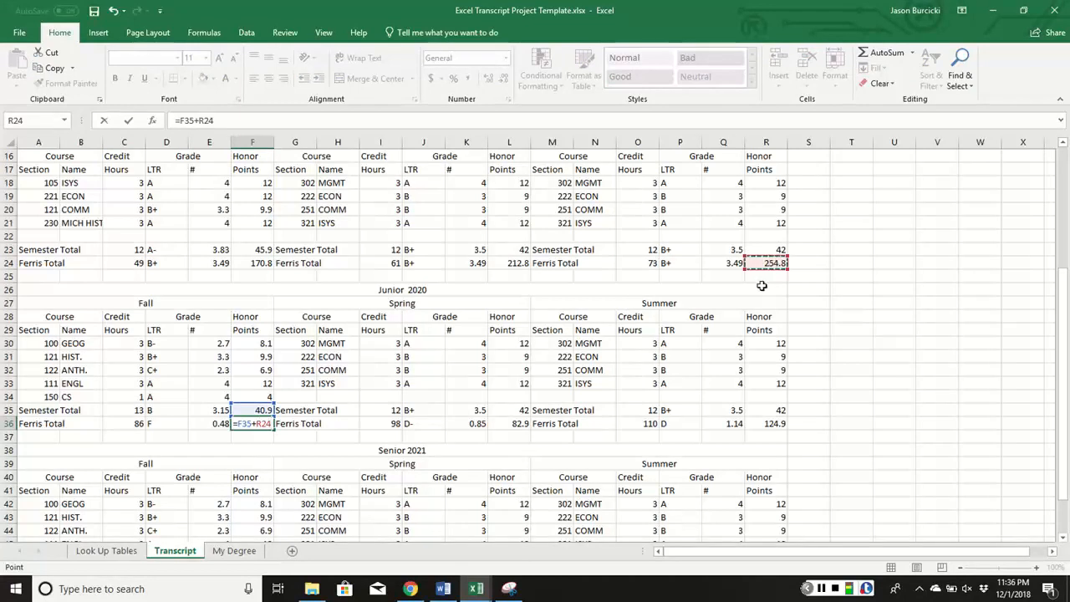
key("Return")
Make Senior Fall totals cumulative: C48 adds Junior hours O36 and F48 adds R36
scroll(192, 464, "down", 3)
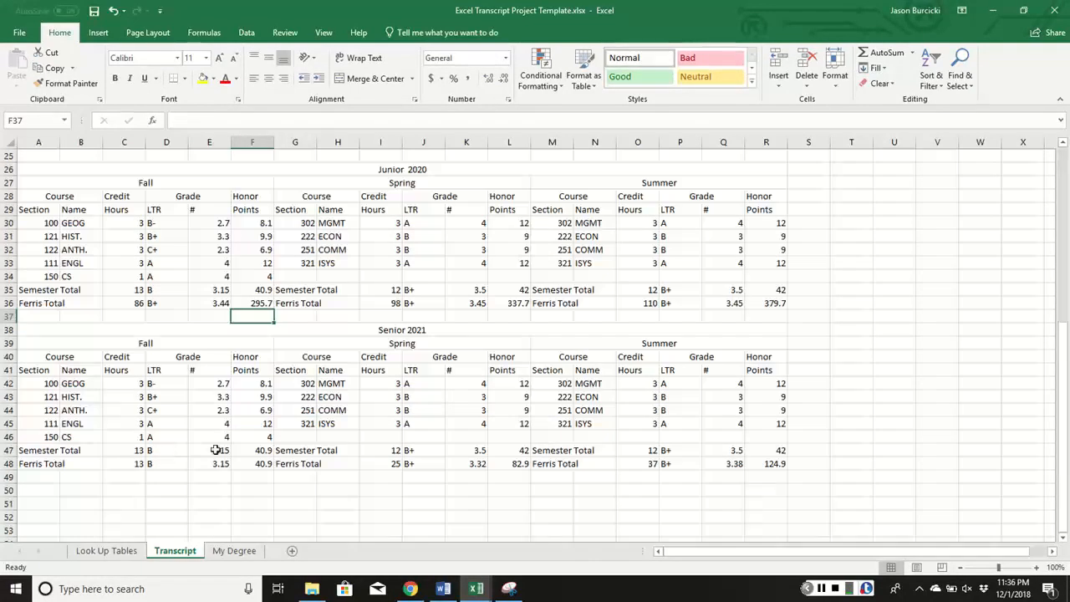
left_click(128, 464)
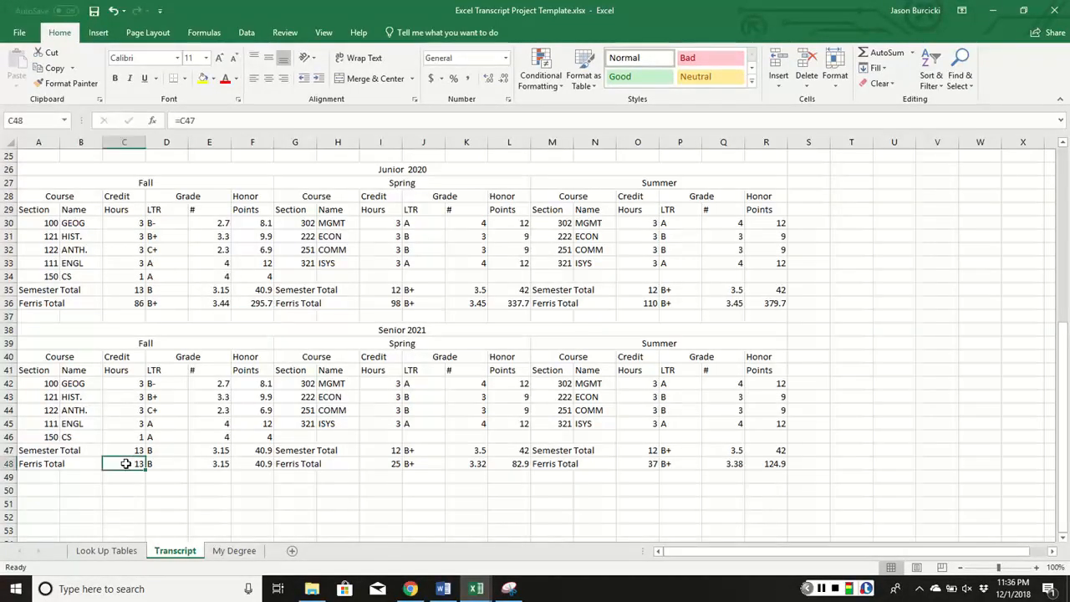
double_click(134, 464)
type("+")
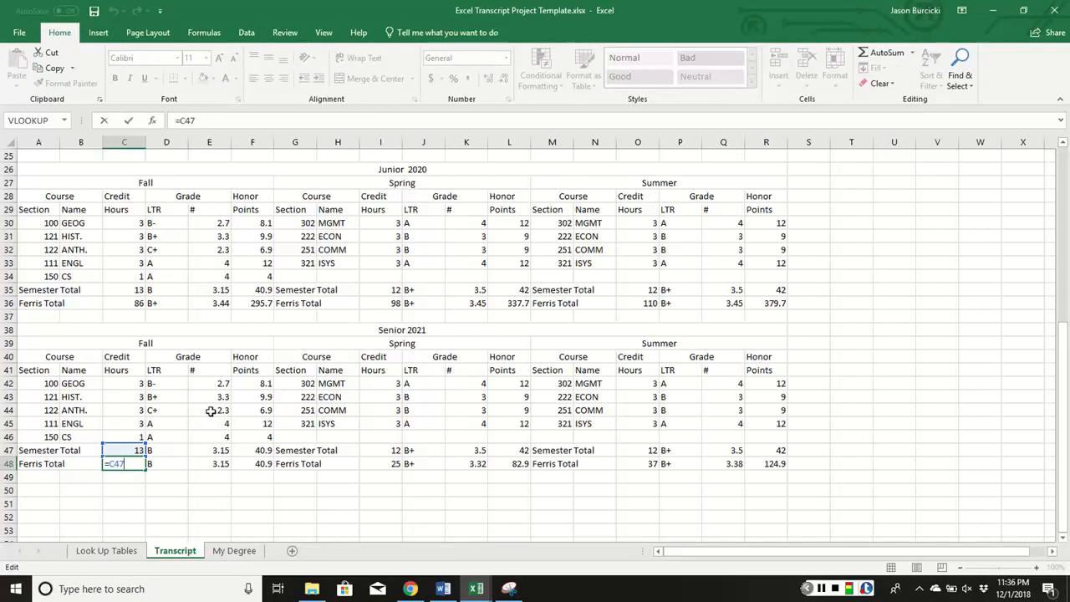
left_click(648, 303)
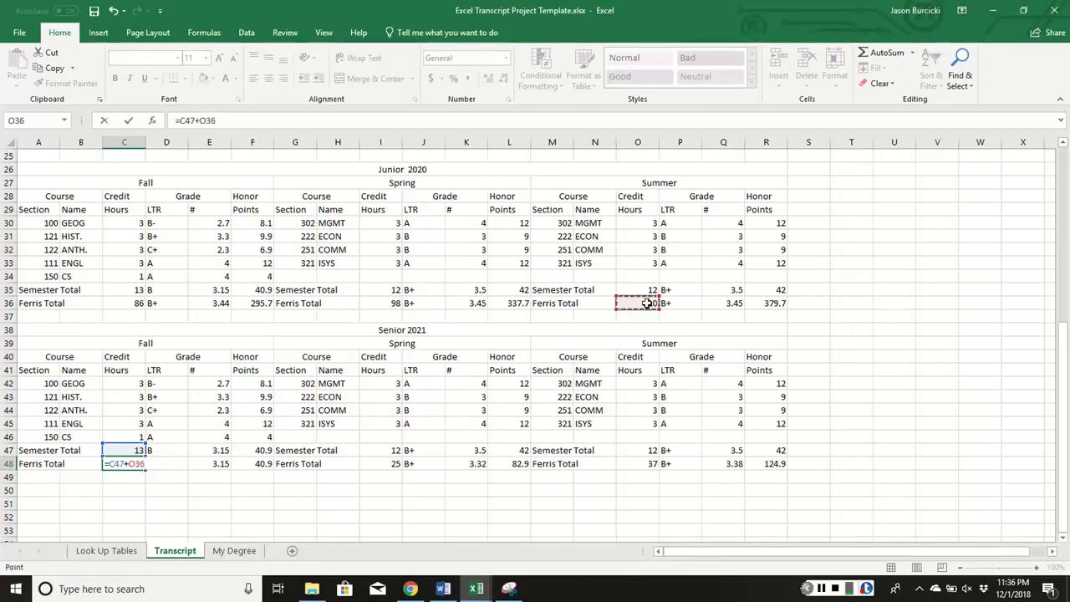
key("Return")
left_click(261, 463)
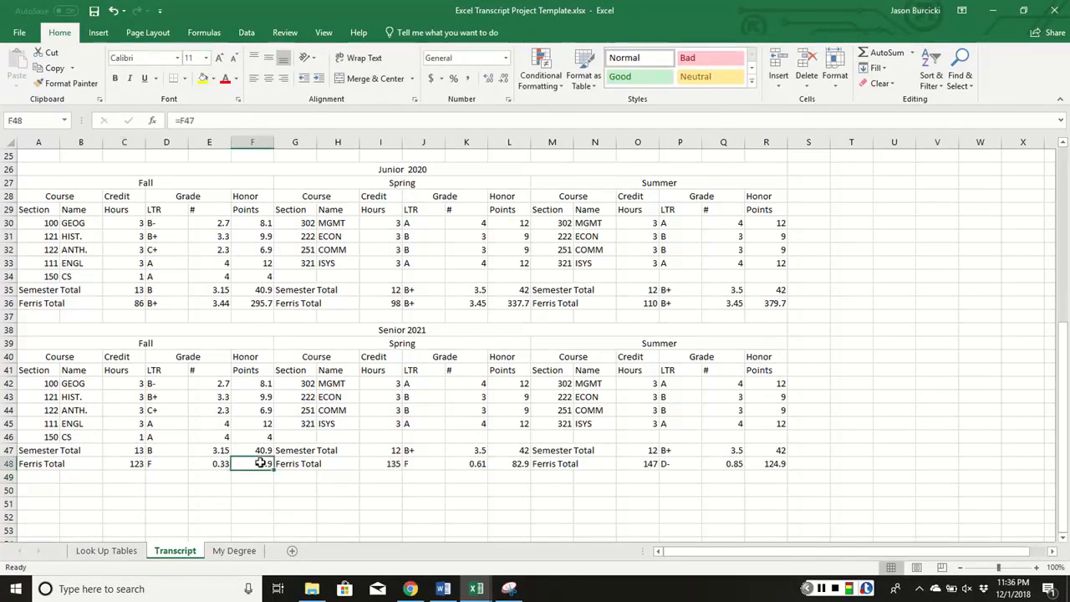
double_click(261, 462)
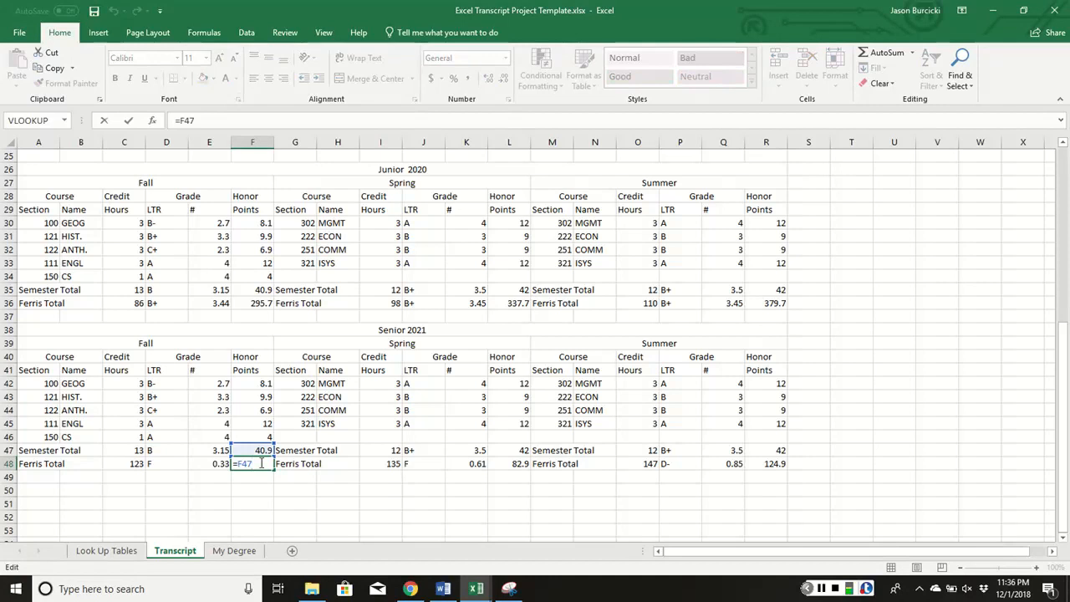
type("+")
left_click(767, 305)
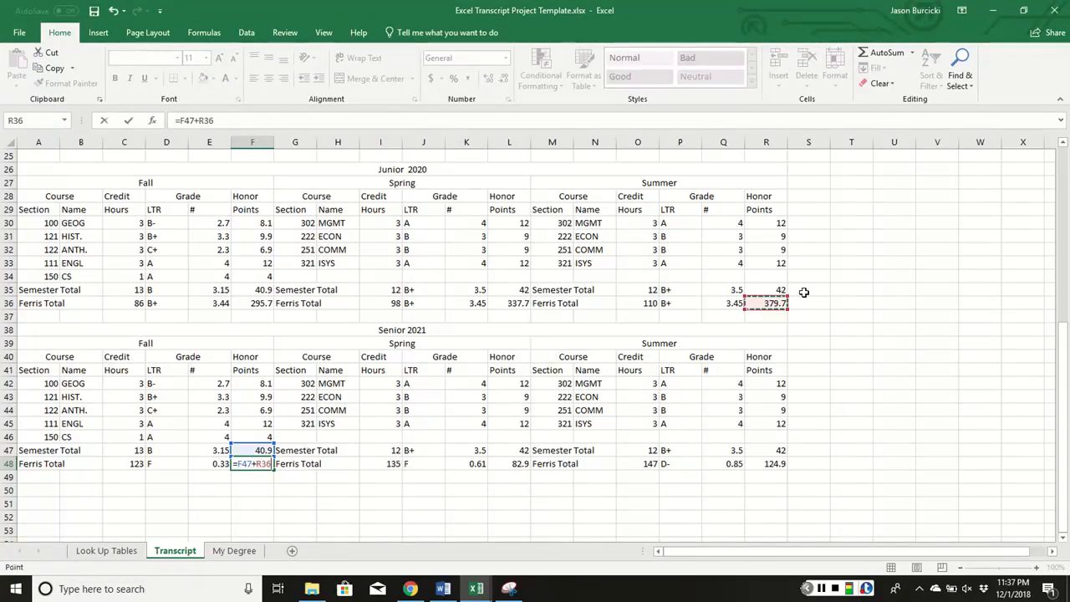
key("Return")
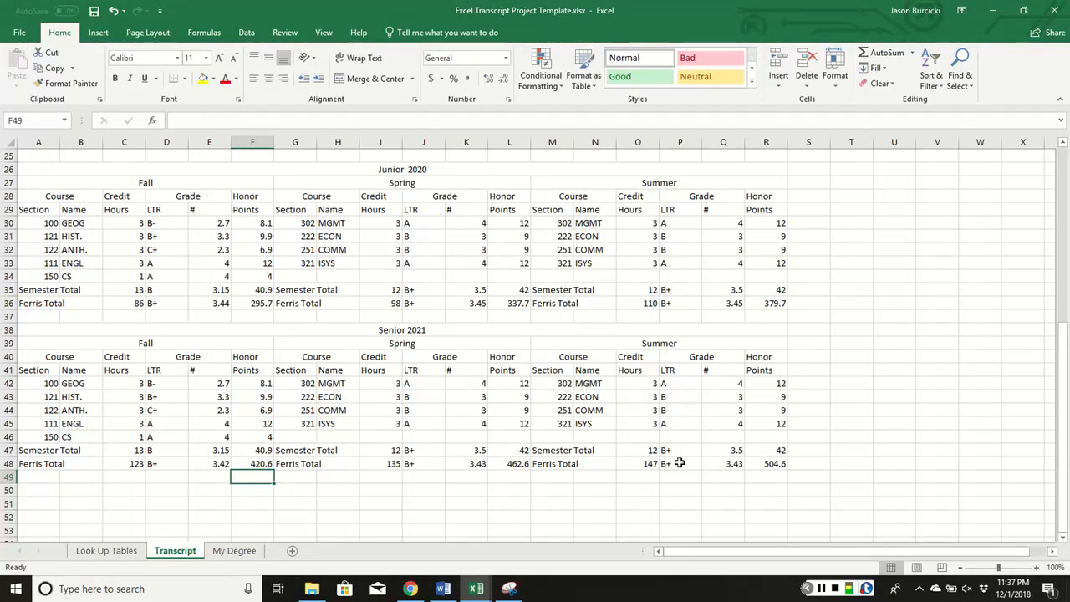
Check the final 504.6 honor points in R48 and zoom the sheet out
left_click(785, 469)
scroll(580, 385, "down", 1)
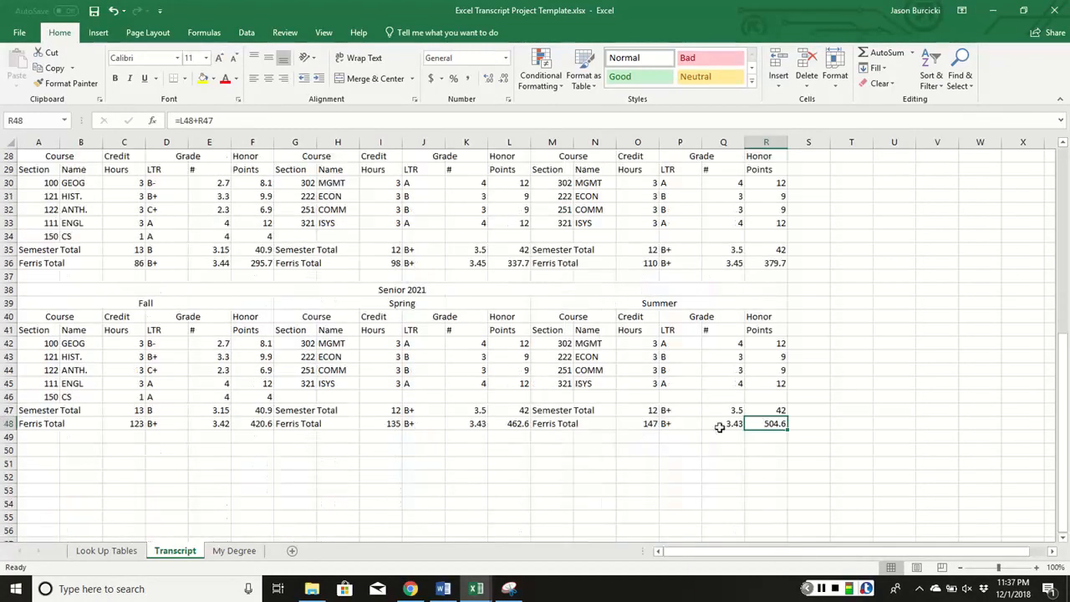
left_click(779, 451)
scroll(779, 451, "up", 1)
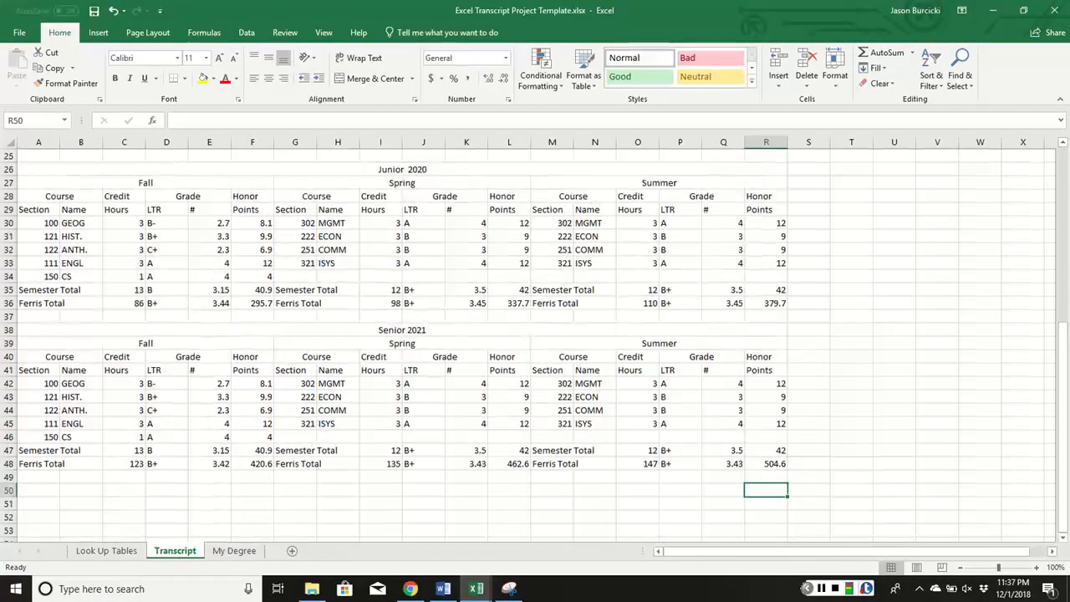
mouse_move(999, 568)
left_mouse_down()
mouse_move(979, 568)
mouse_move(1001, 568)
left_mouse_up()
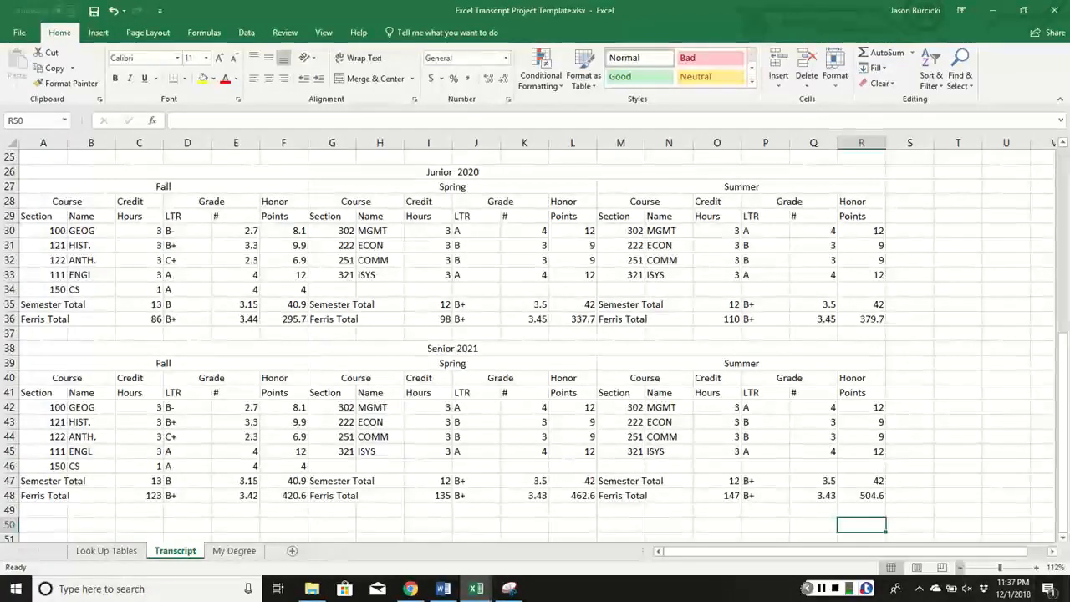
left_click(961, 568)
left_click(961, 568)
Zoom the sheet out until the whole four-year transcript fits on screen
left_click(961, 568)
left_click(961, 568)
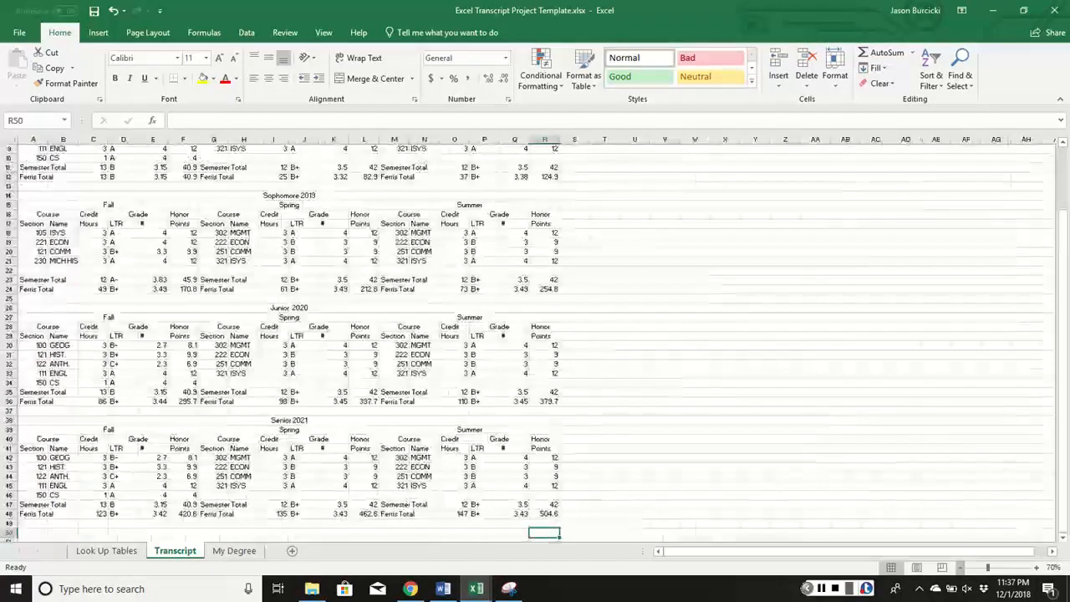
left_click(961, 568)
left_click(961, 567)
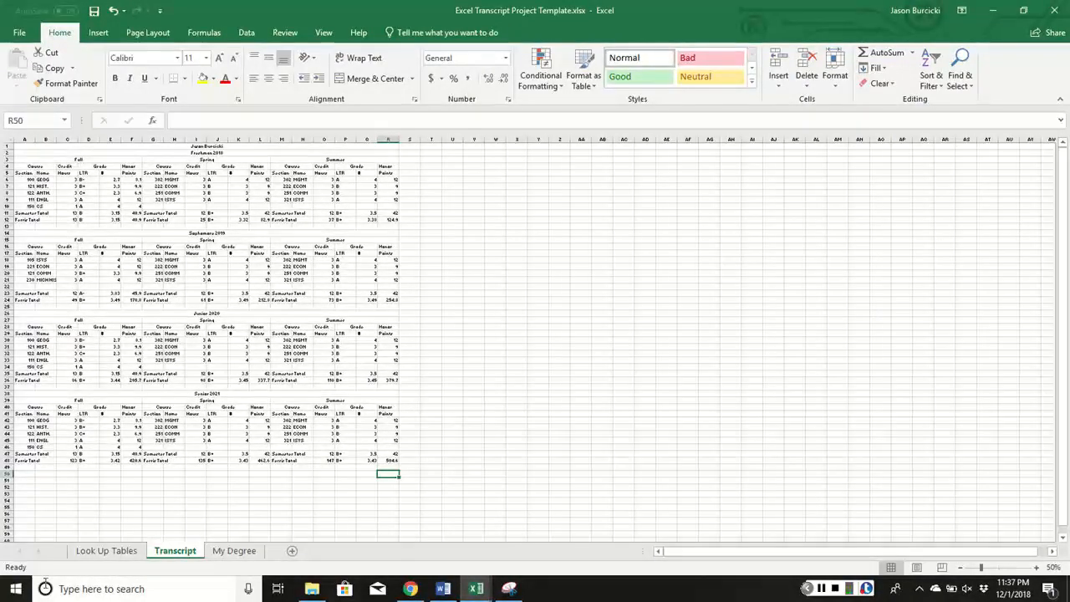
Search Windows for 'snipping' and launch Snipping Tool
left_click(79, 590)
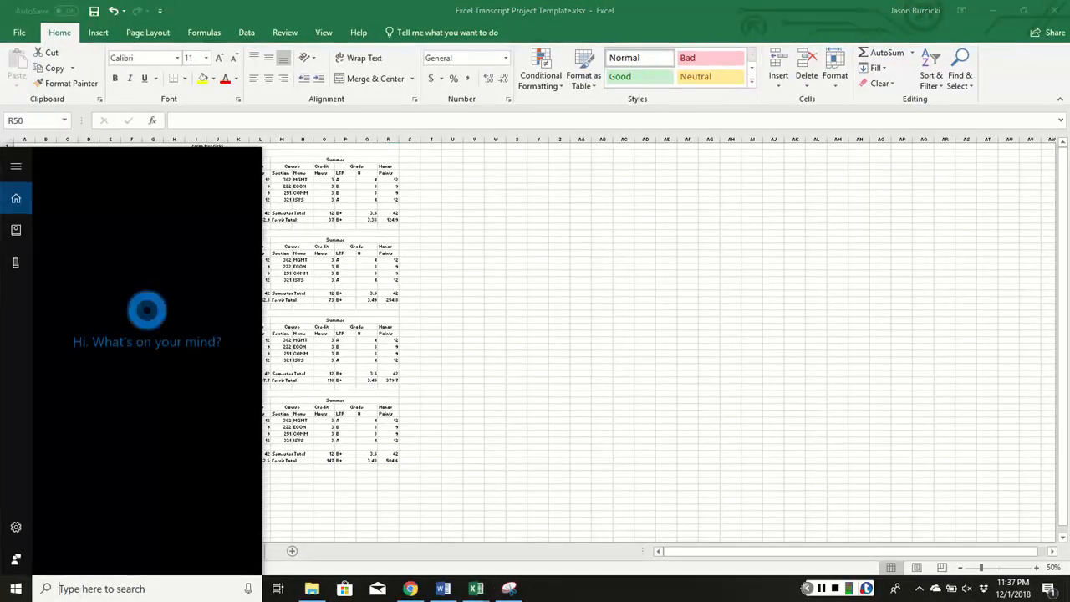
type("snip")
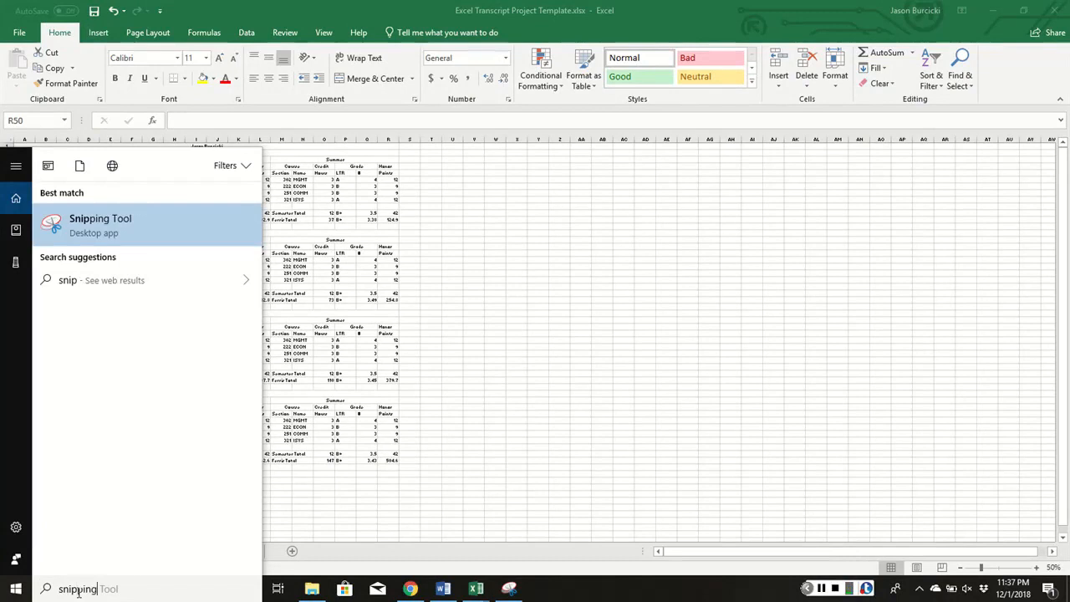
type("ping")
key("Return")
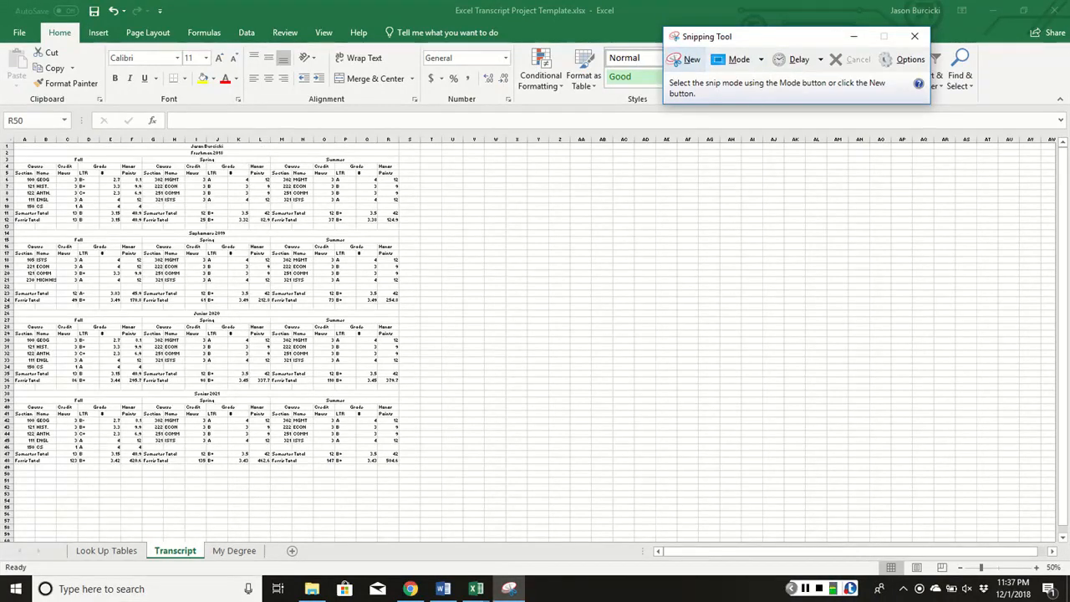
Snip the whole four-year transcript, save it as Capture.JPG on the Desktop, and close Snipping Tool
left_click(686, 59)
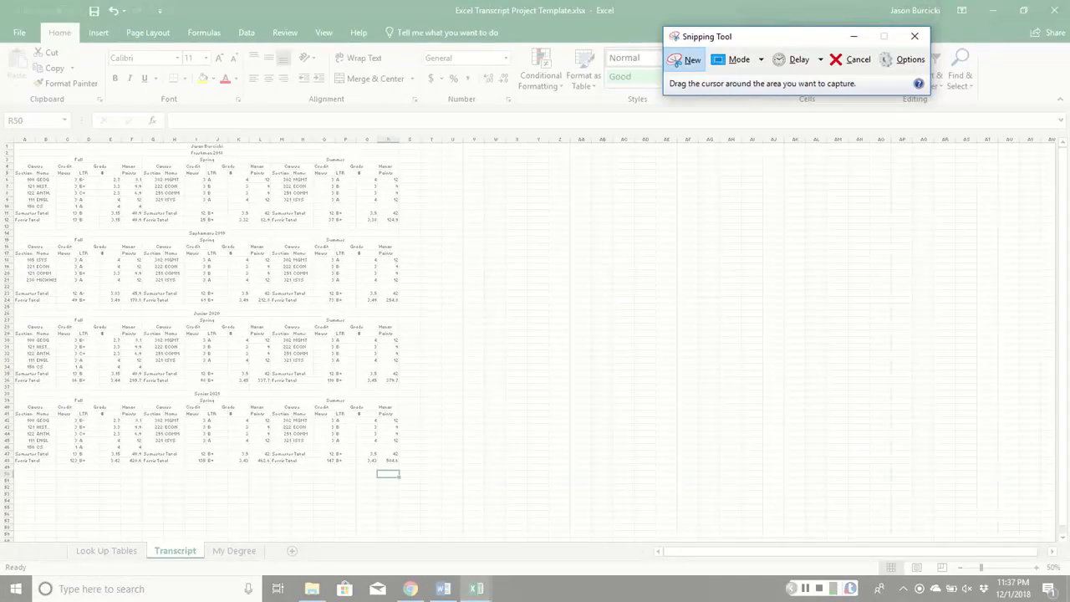
left_click_drag(11, 144, 414, 468)
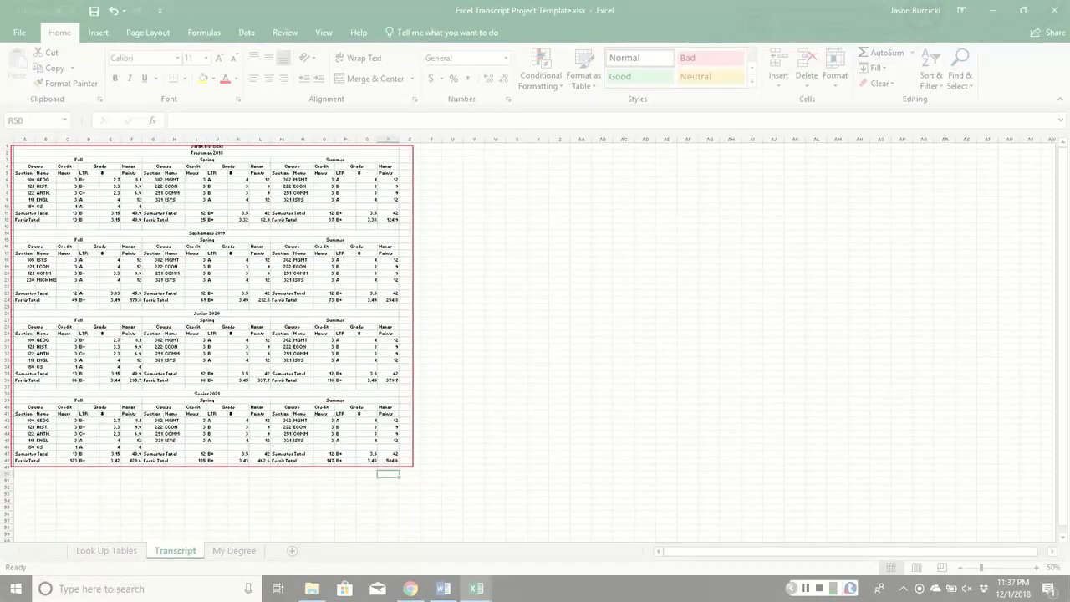
left_click(15, 47)
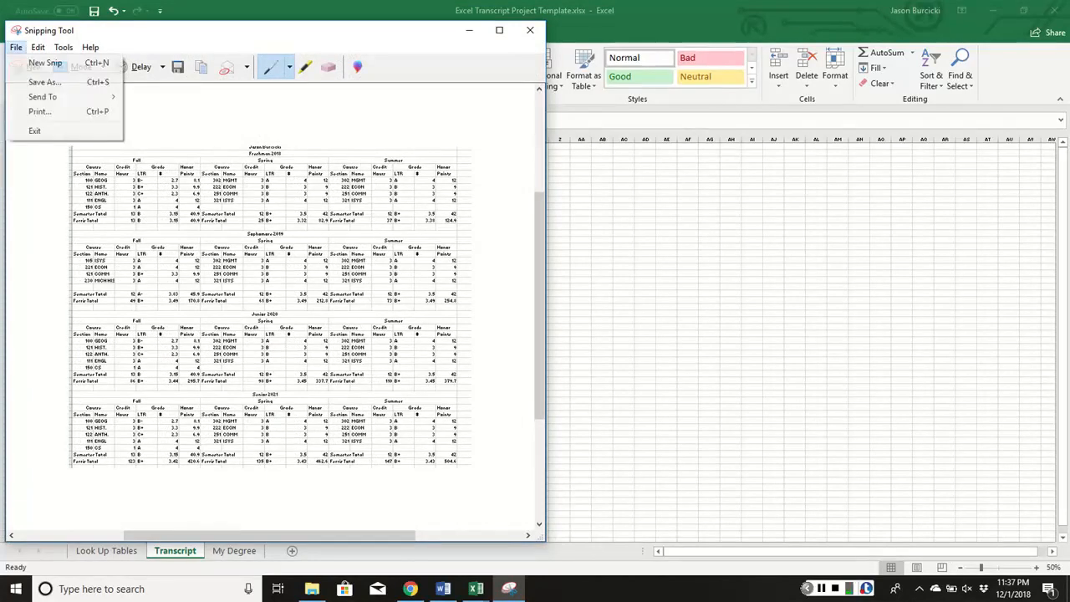
left_click(38, 78)
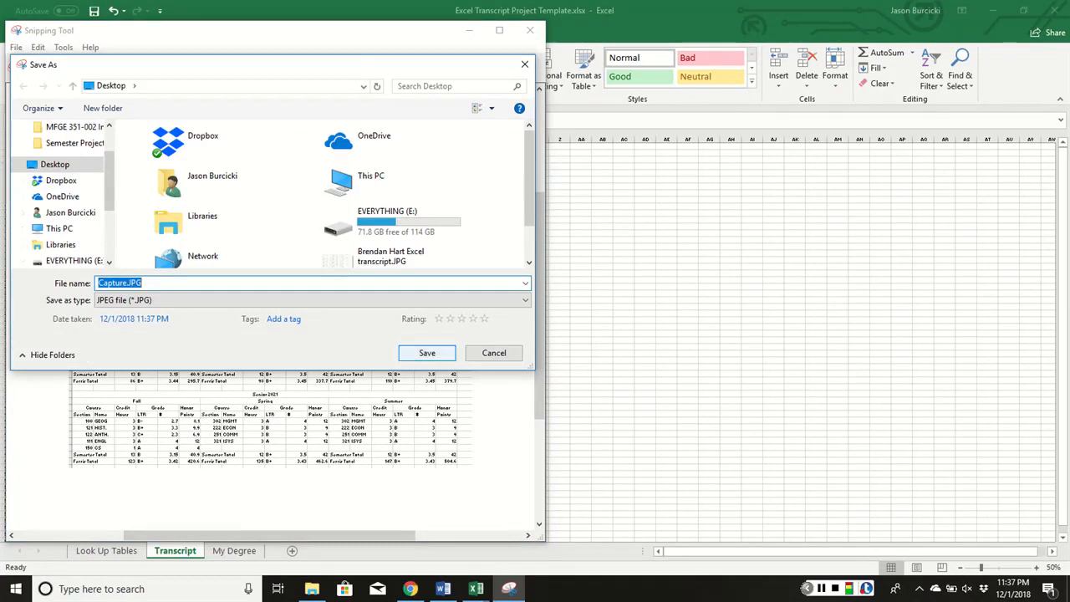
key("Escape")
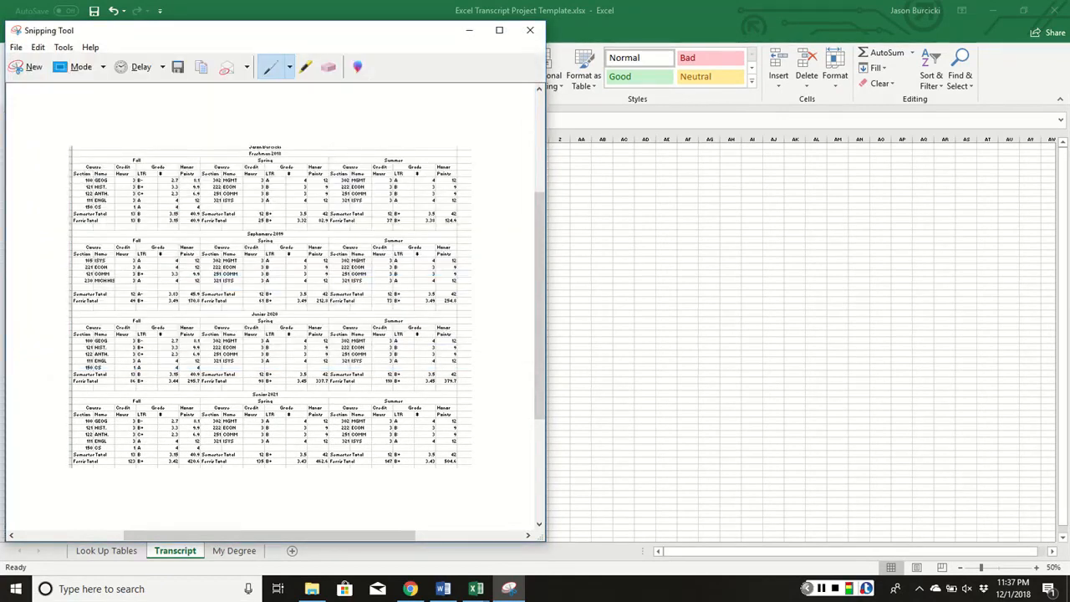
left_click(530, 30)
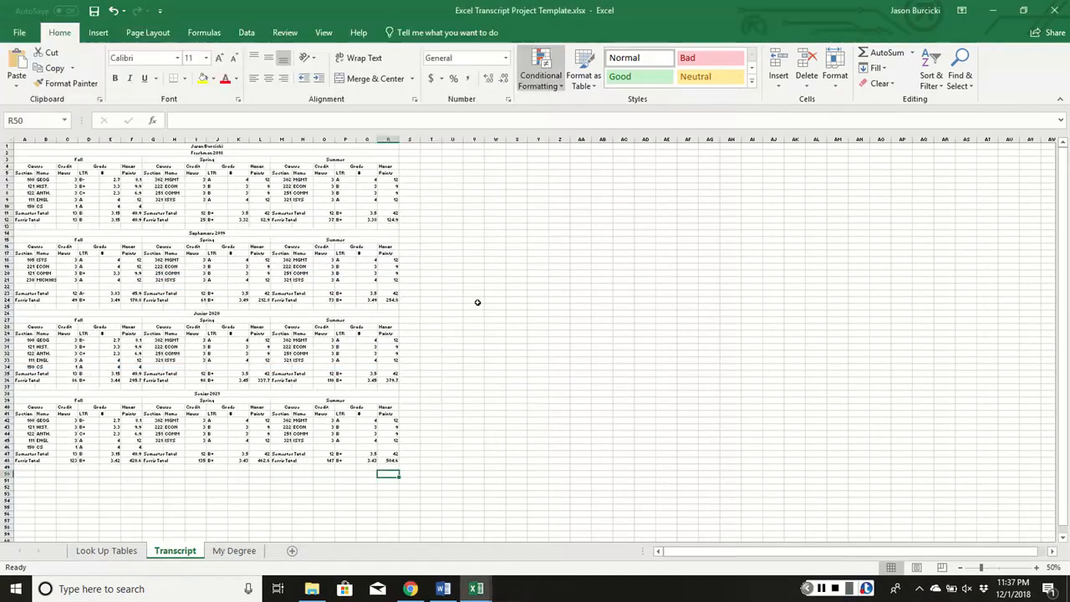
Insert Capture.JPG on the My Degree sheet, widen it to 6.44 in, and return to Transcript
left_click(234, 550)
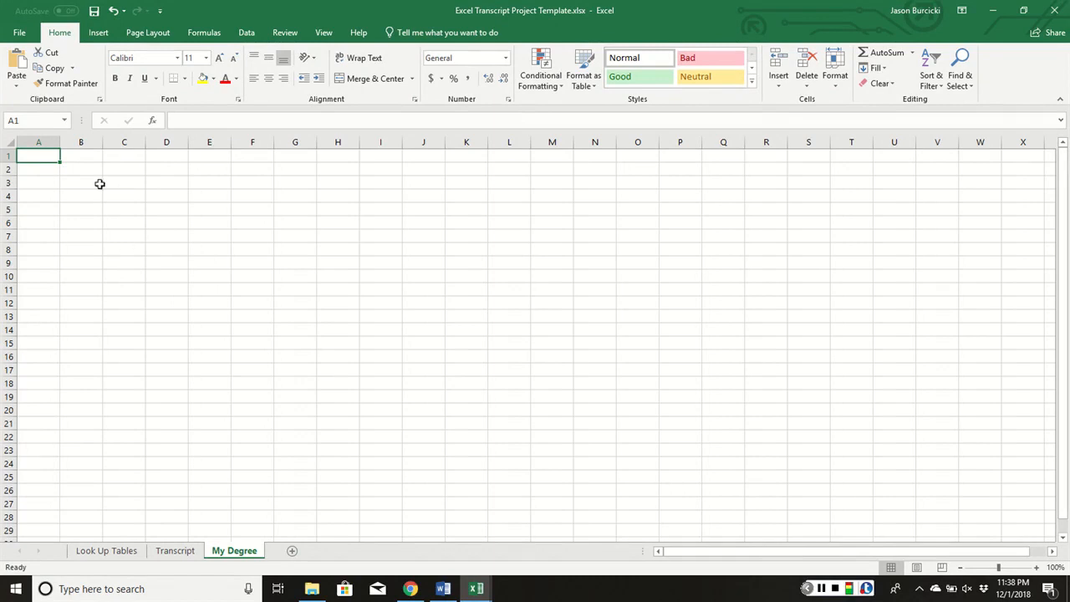
left_click(98, 33)
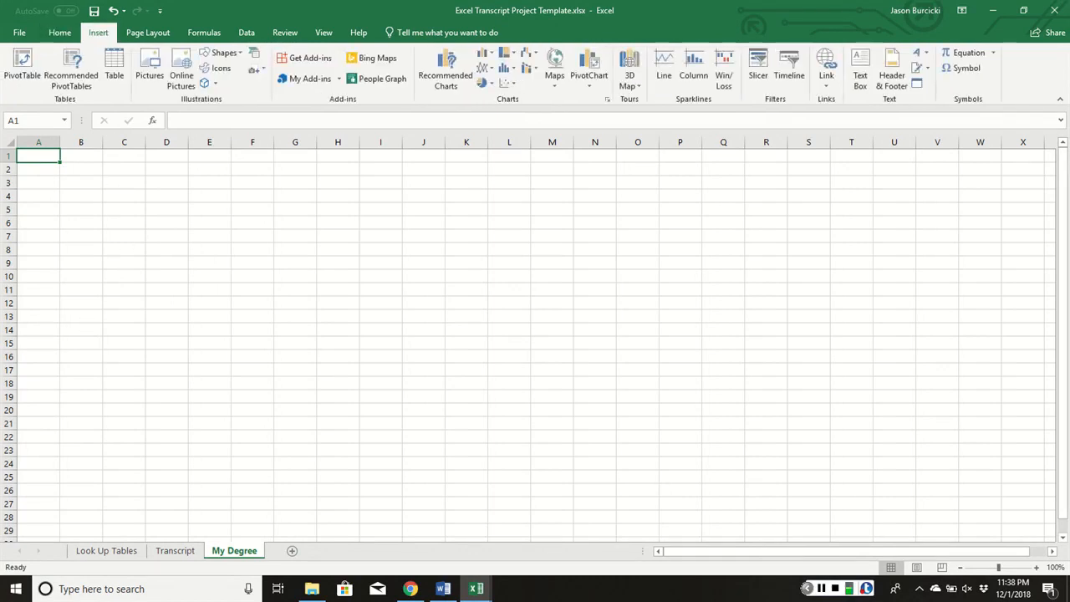
left_click(149, 67)
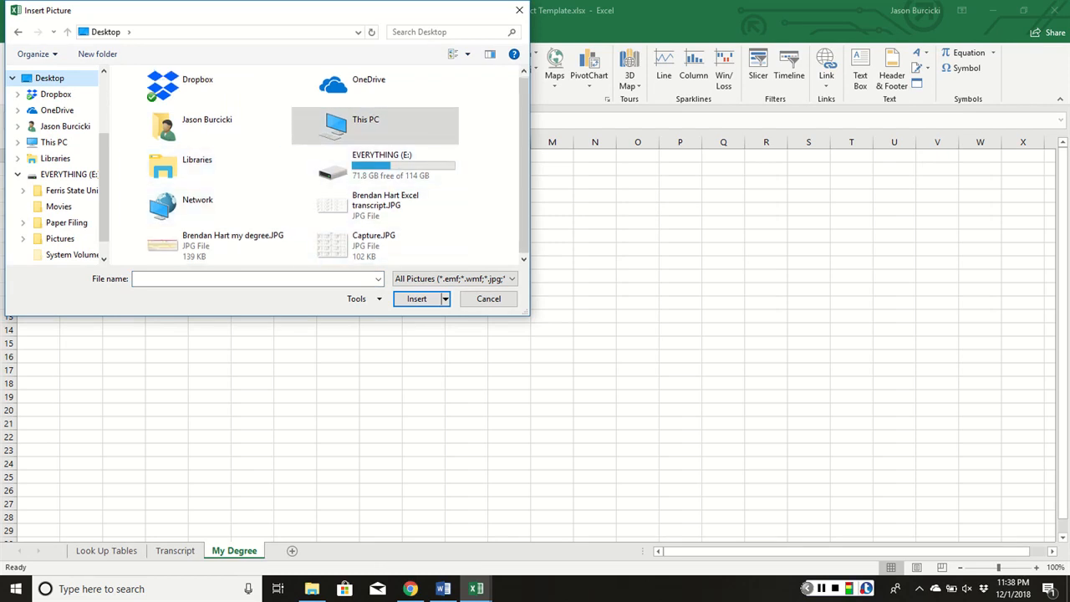
left_click(374, 247)
left_click(417, 298)
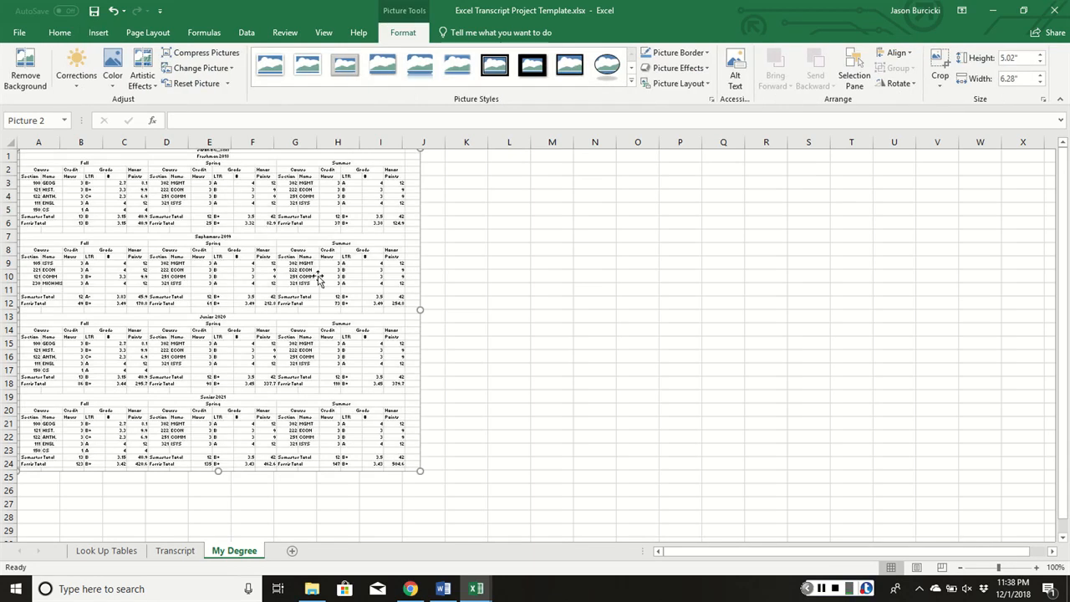
left_click_drag(420, 311, 430, 310)
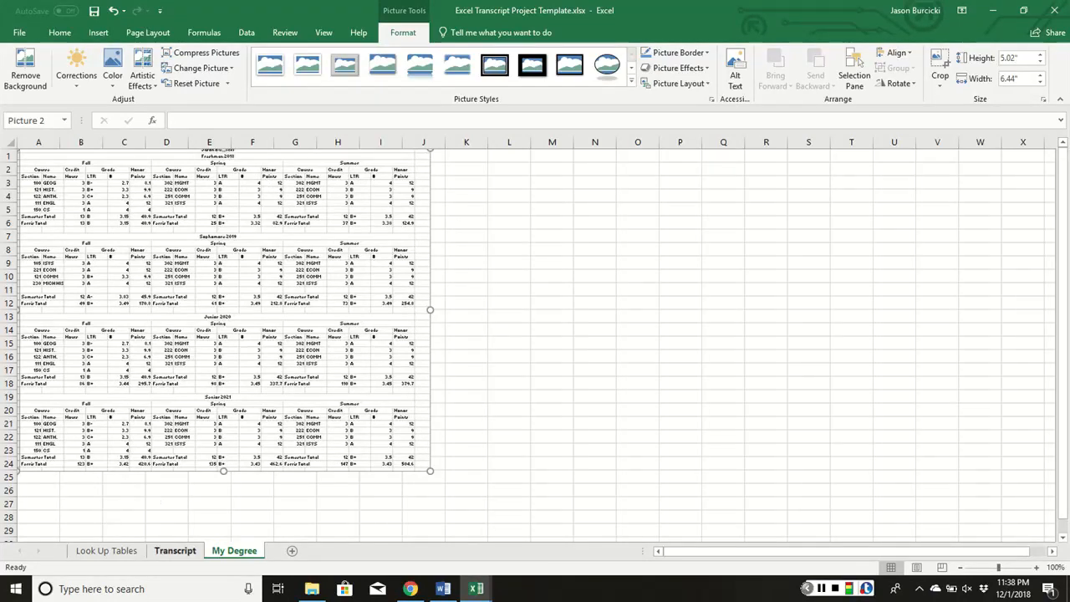
left_click(175, 551)
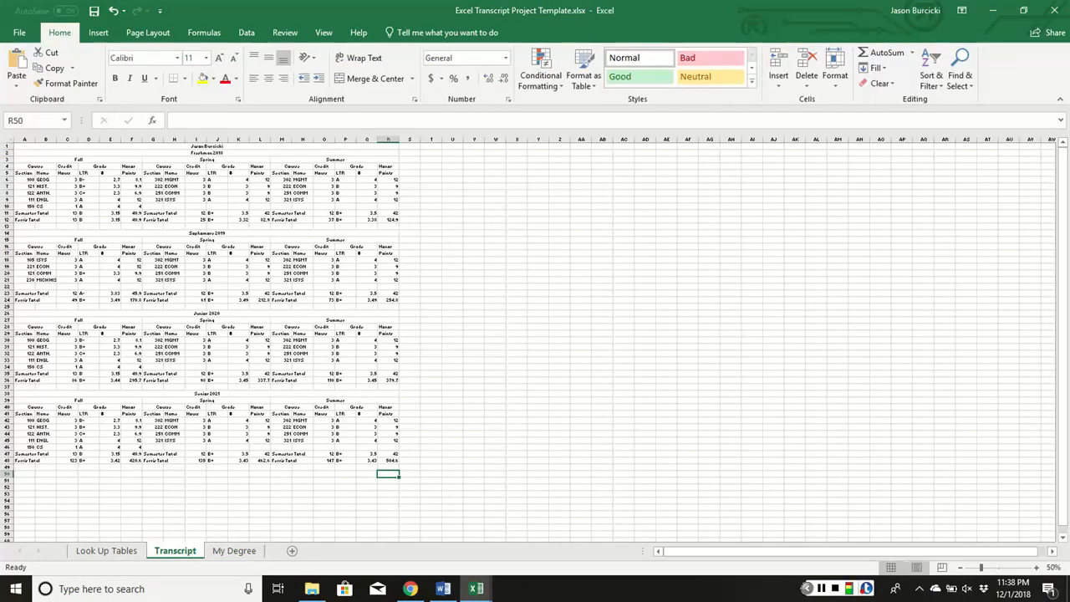
Change the J32 grade to C- and fill the cell yellow
left_click_drag(982, 567, 996, 568)
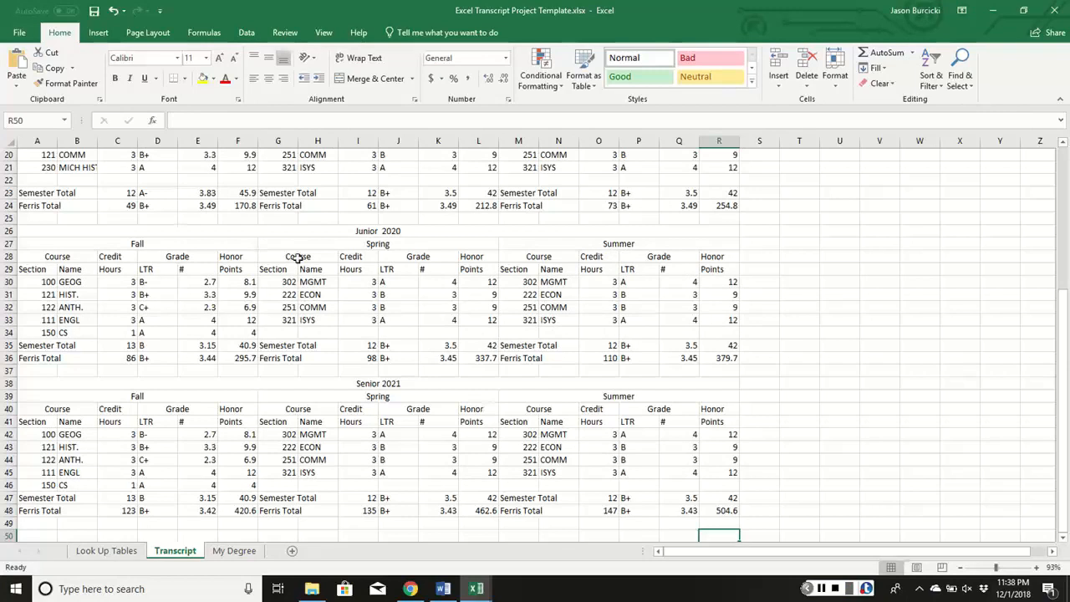
scroll(298, 259, "up", 1)
scroll(318, 258, "up", 2)
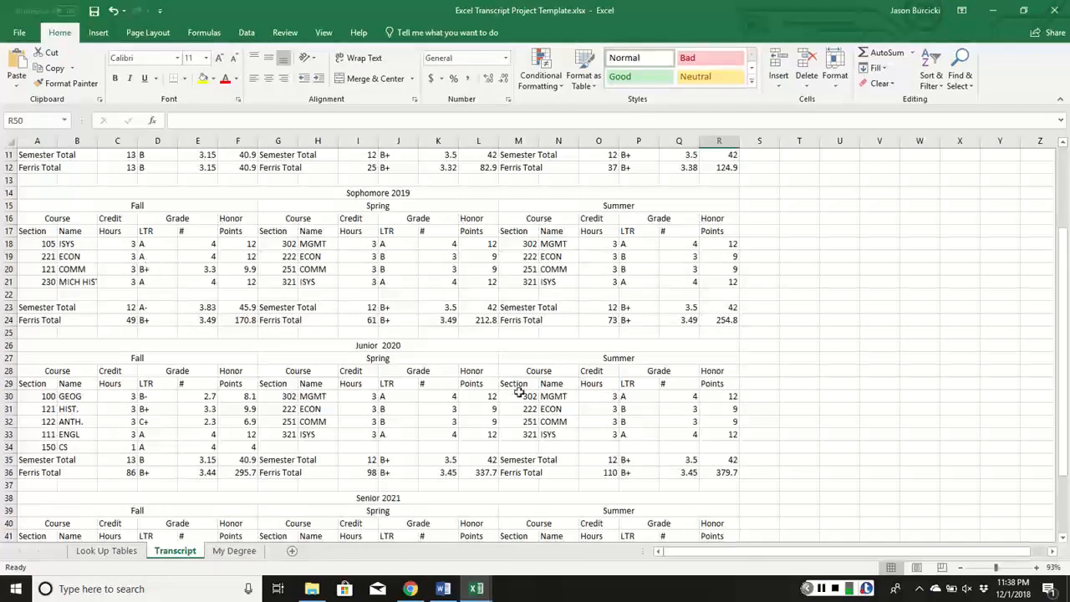
scroll(636, 407, "down", 3)
scroll(673, 453, "down", 2)
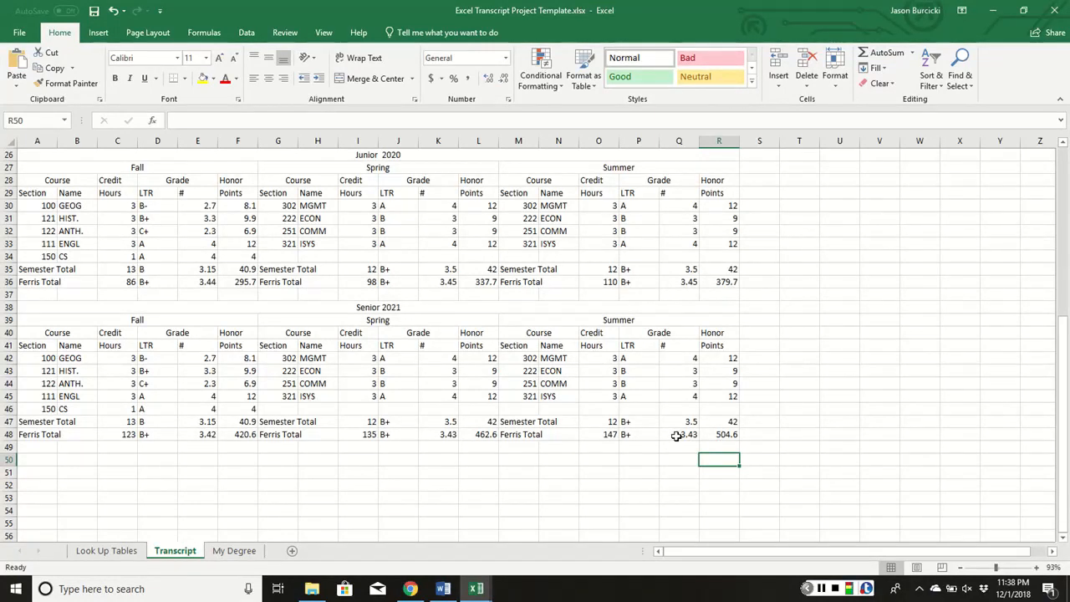
left_click(391, 231)
type("C-")
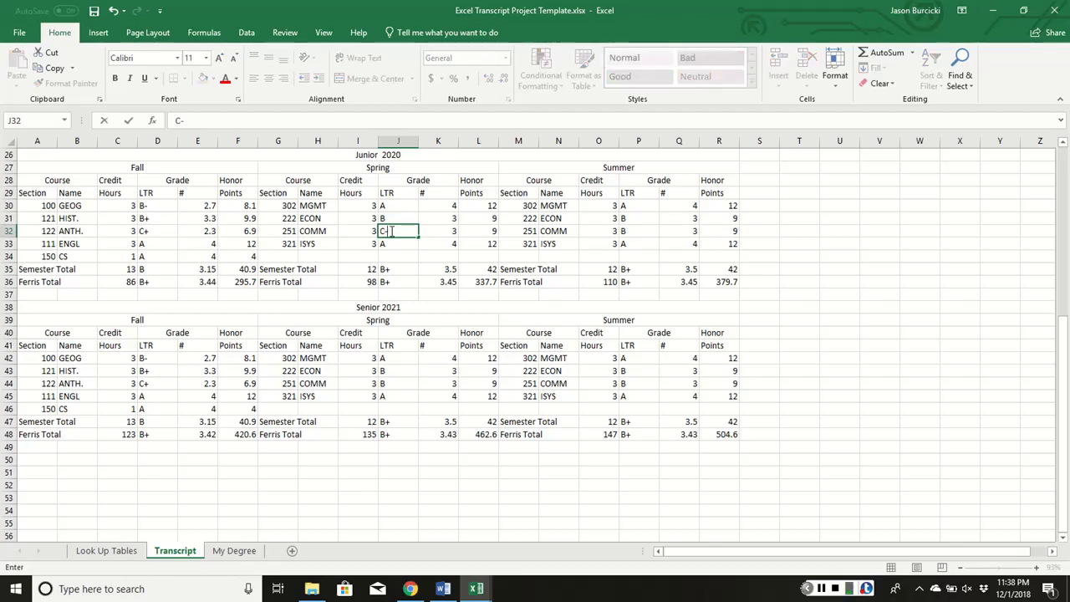
left_click(391, 232)
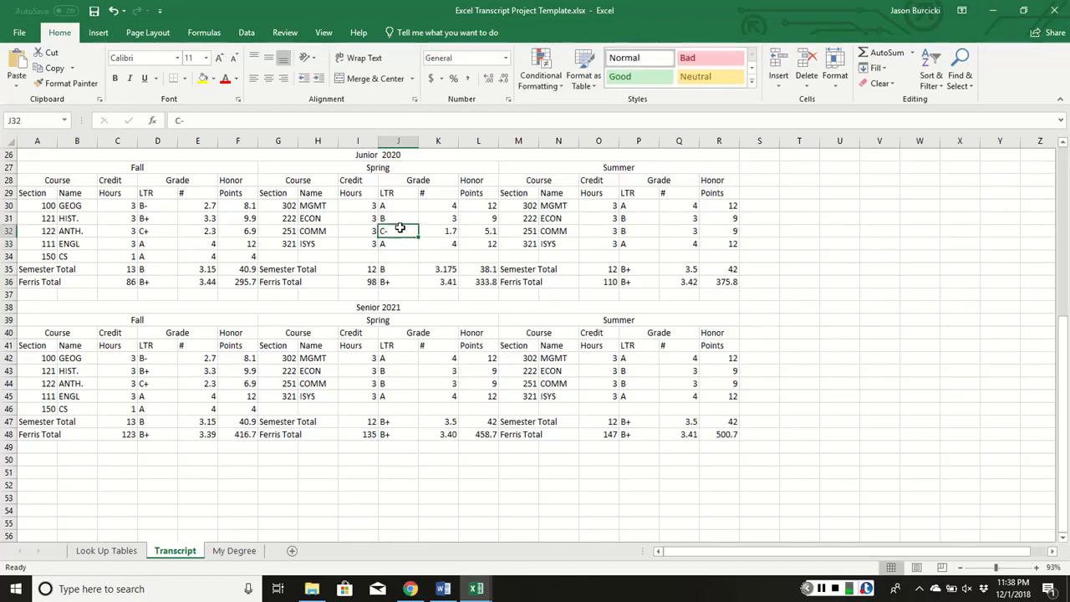
left_click(203, 78)
Change the P32 grade to D- and fill the cell yellow
left_click(643, 233)
type("D")
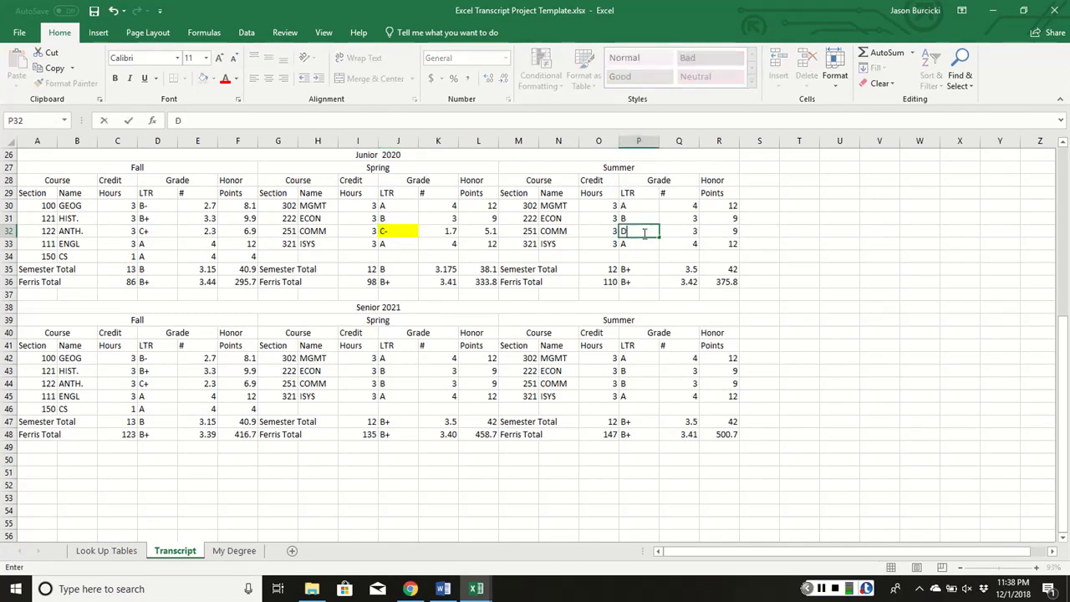
type("-")
key("Return")
left_click(645, 233)
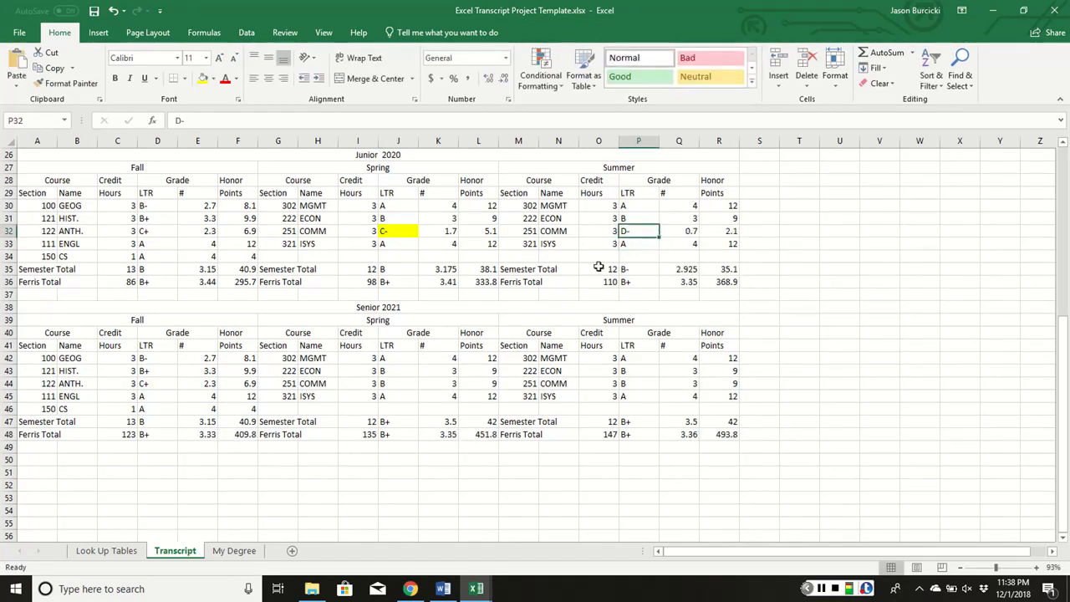
left_click(203, 78)
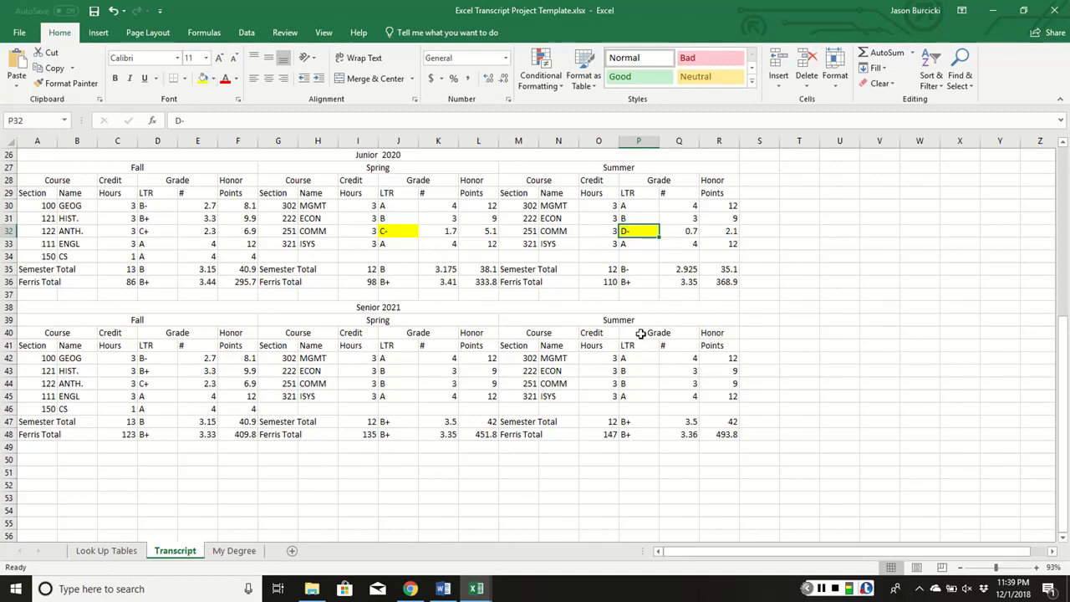
Change the J44 grade to A and fill it yellow, raising Senior Spring to 3.75 A-
left_click(389, 386)
type("A")
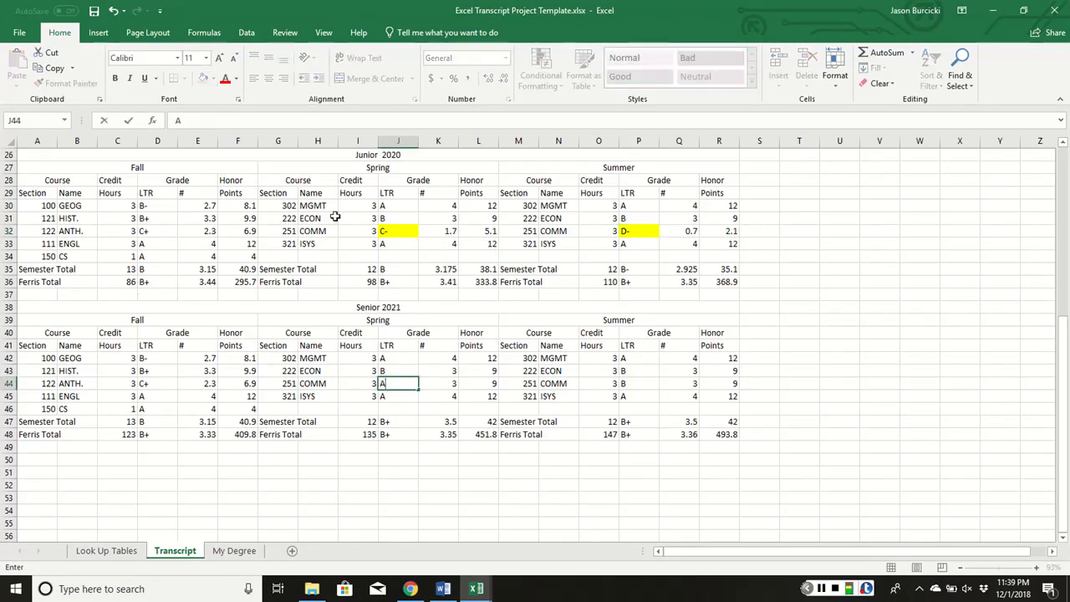
key("Return")
left_click(402, 384)
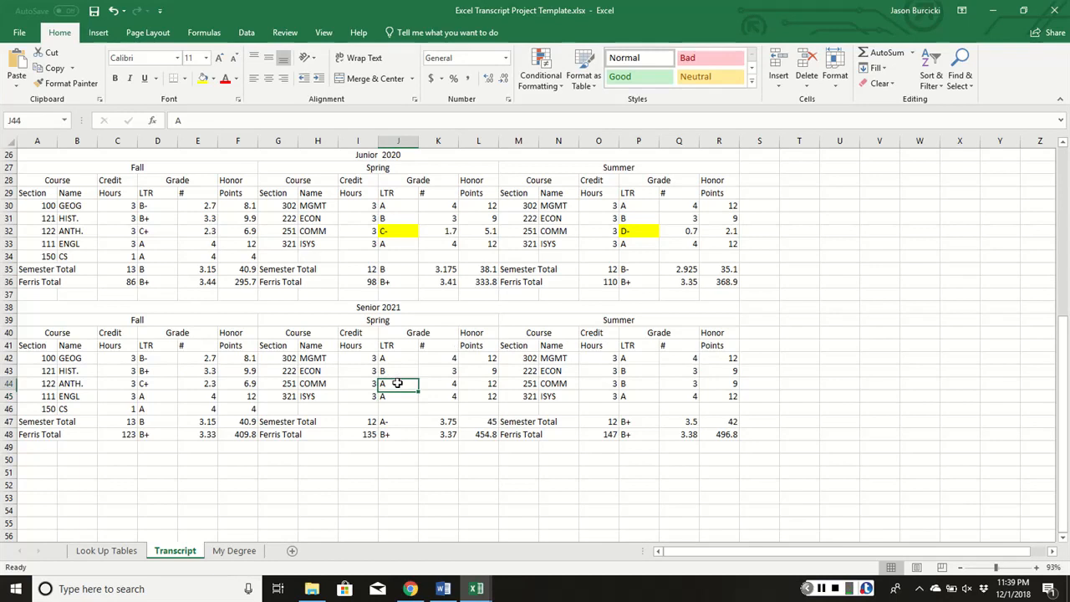
left_click(202, 77)
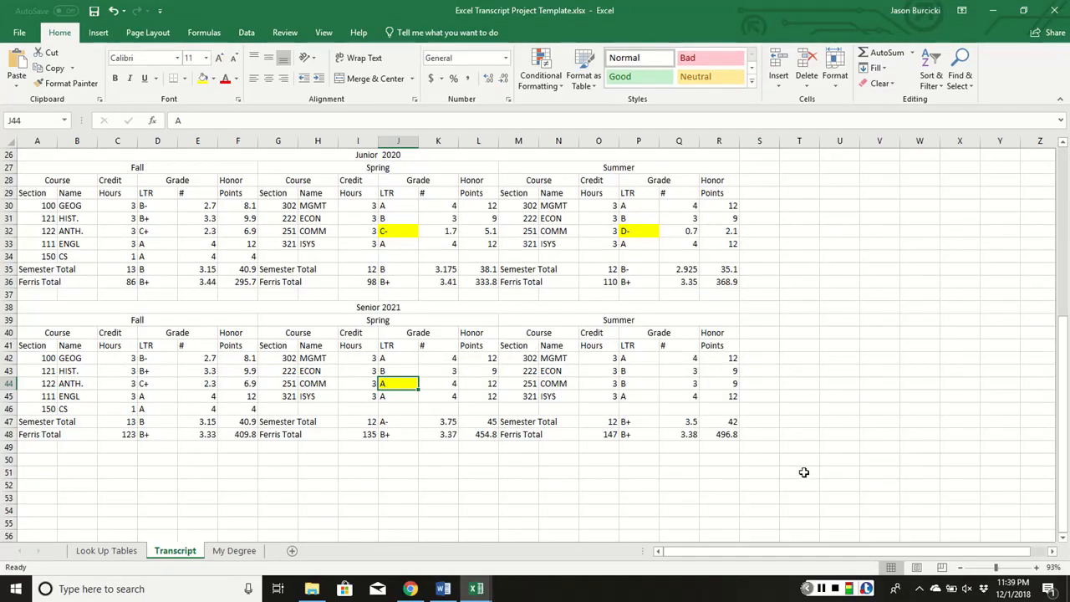
Save the workbook to the Desktop as 'Excel Transcript Project' followed by the student's name
left_click(234, 550)
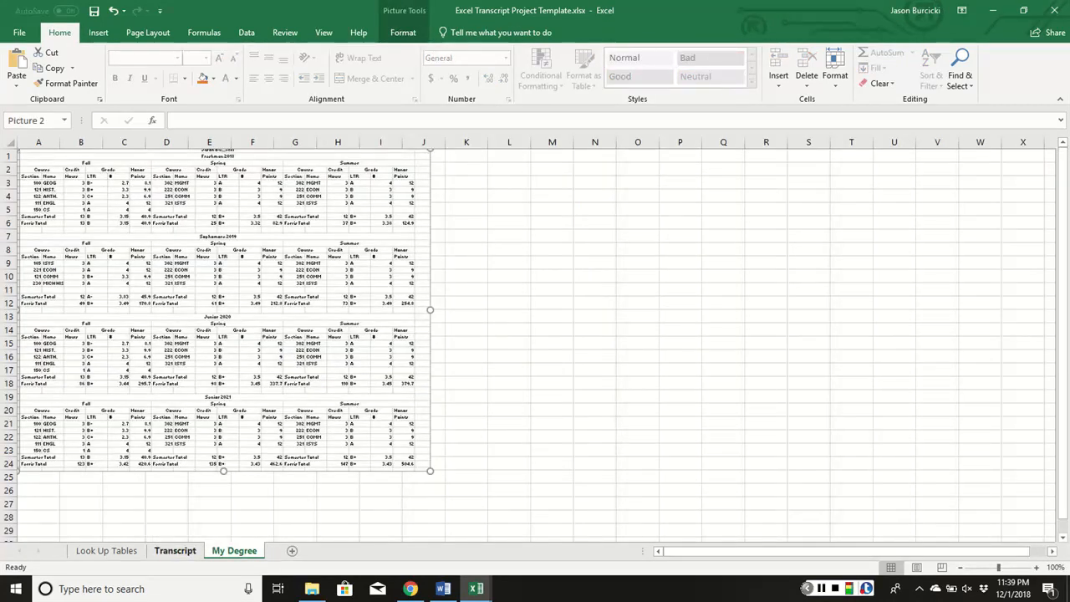
left_click(174, 550)
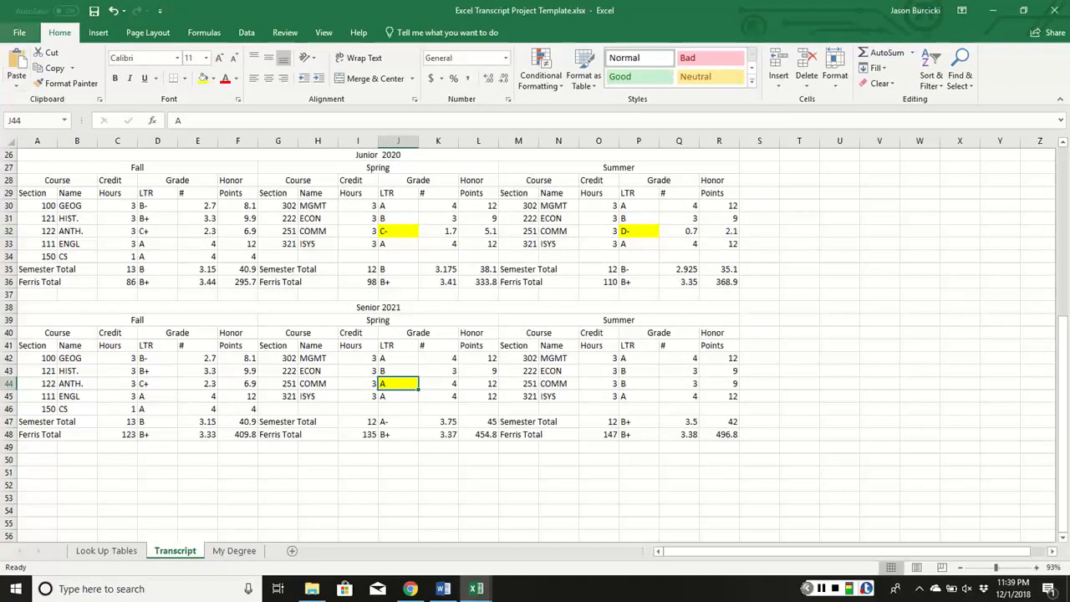
left_click(18, 32)
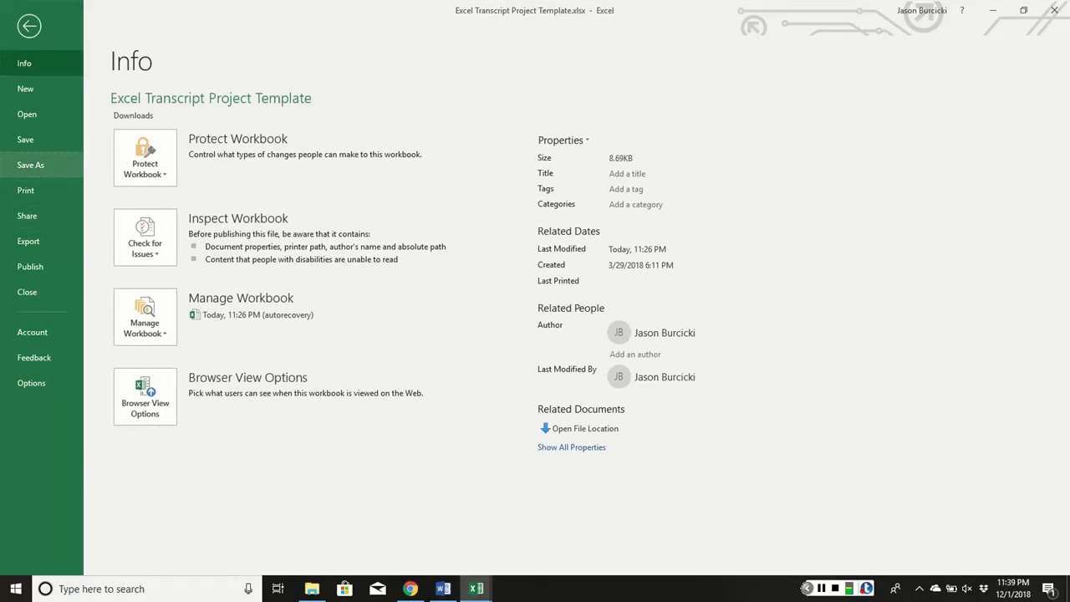
left_click(30, 165)
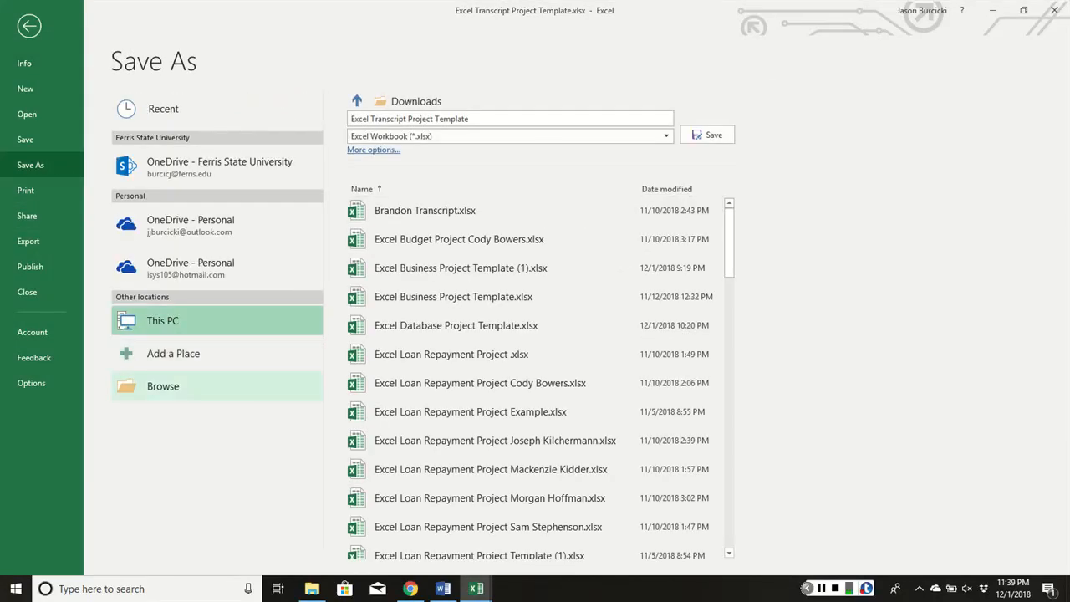
left_click(163, 387)
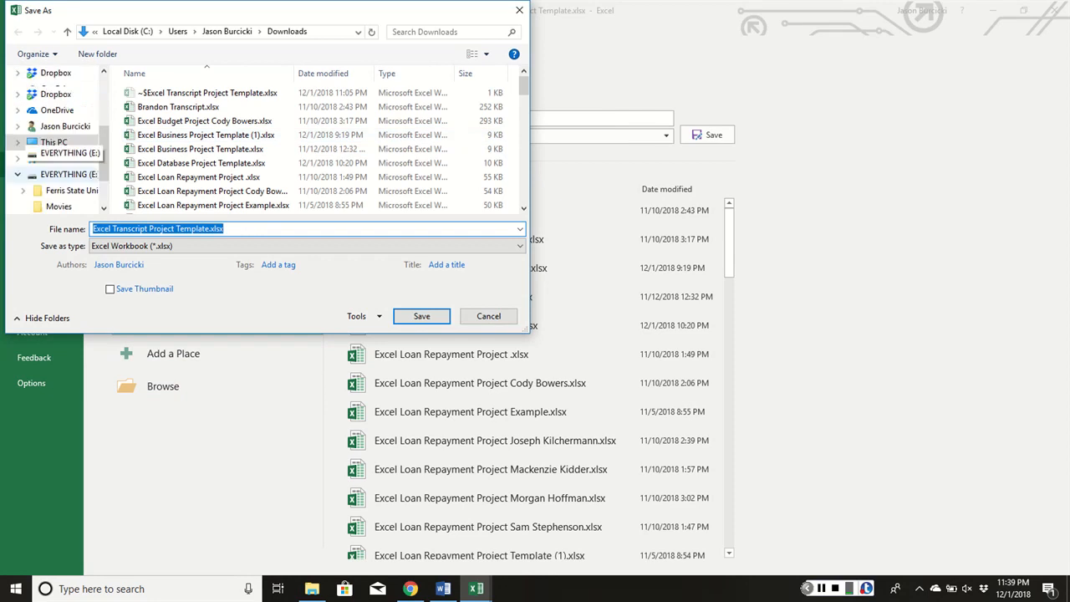
left_click(49, 100)
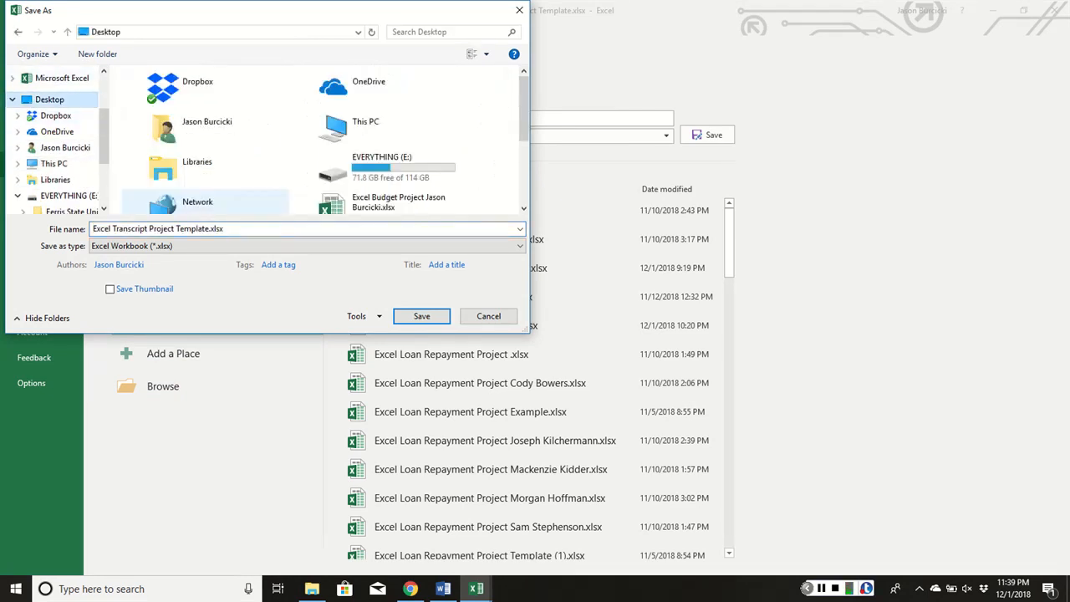
left_click(255, 231)
left_click(255, 231)
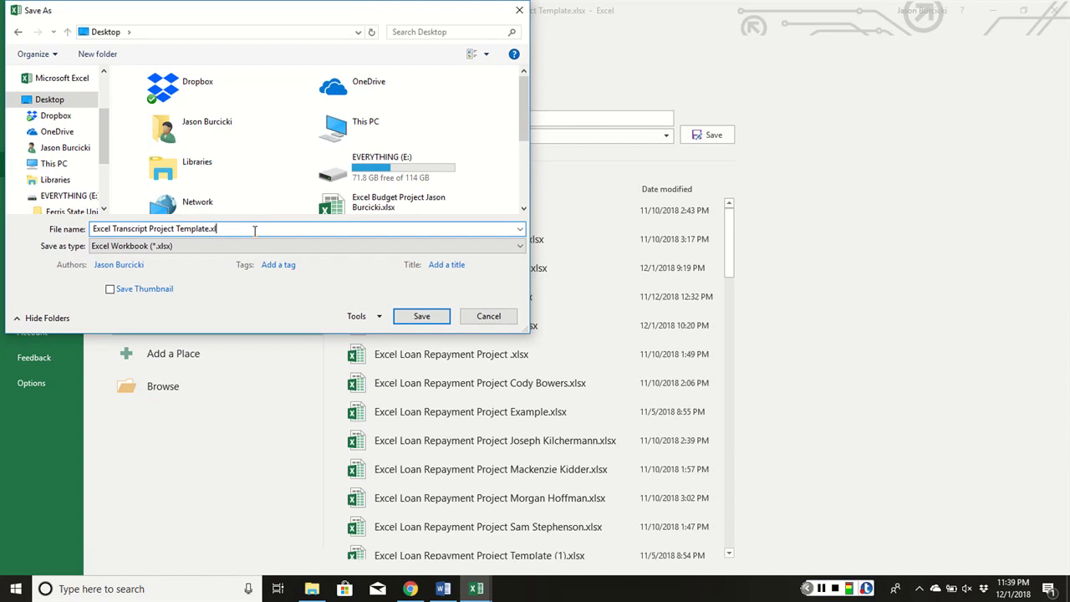
key("BackSpace")
key("BackSpace")
key("BackSpace")
key("BackSpace")
key("BackSpace")
key("BackSpace")
key("BackSpace")
key("BackSpace")
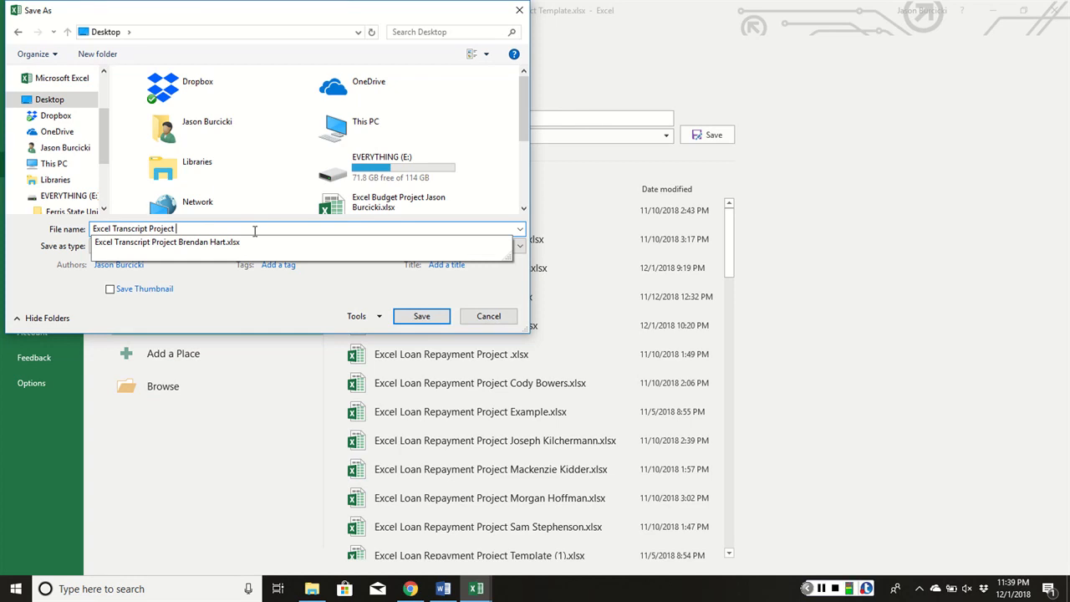
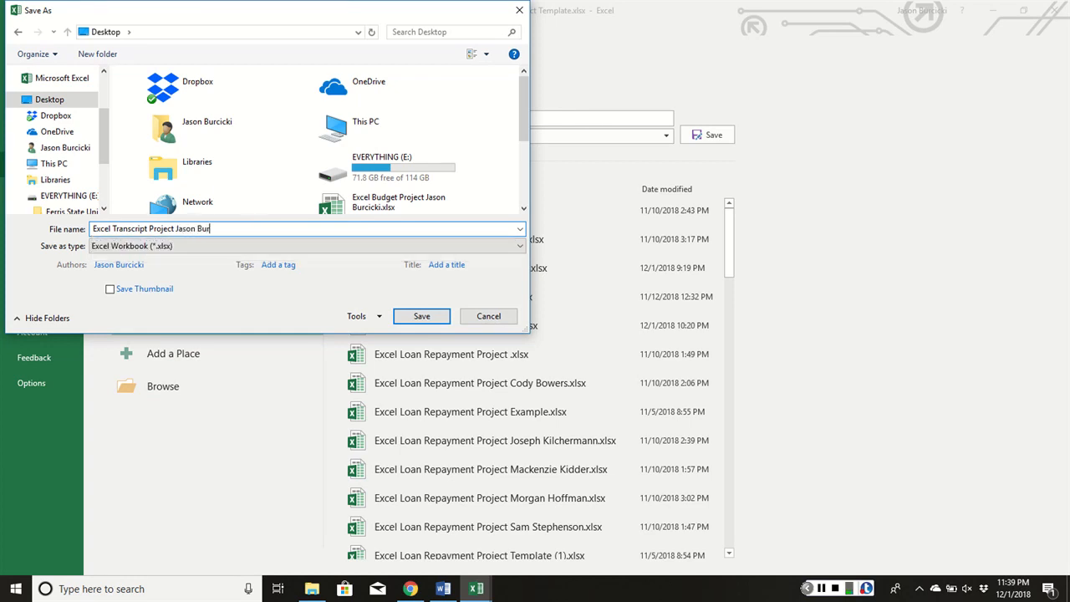
key("Return")
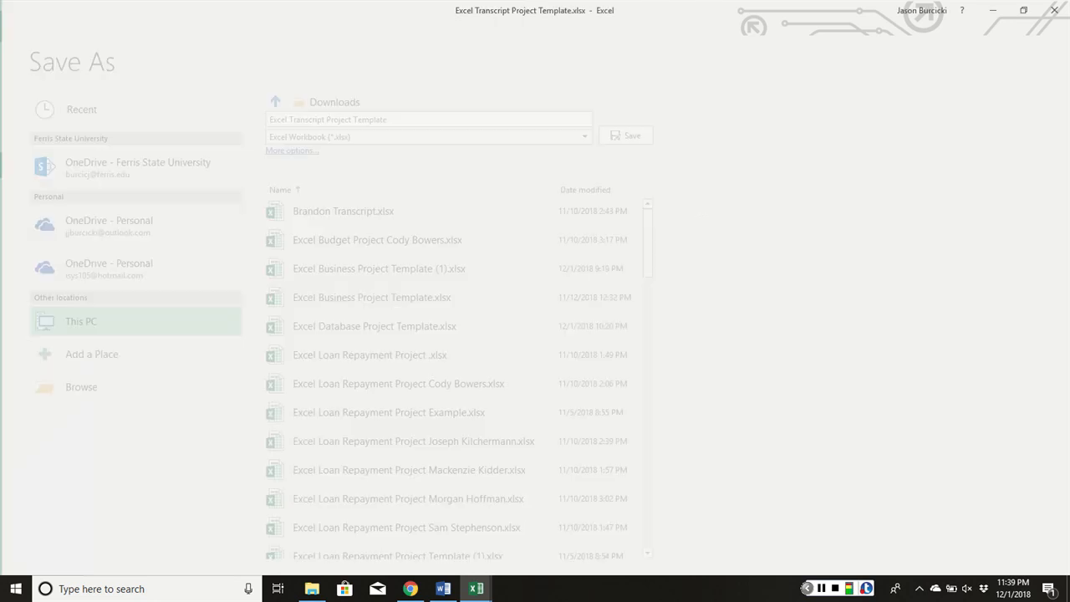